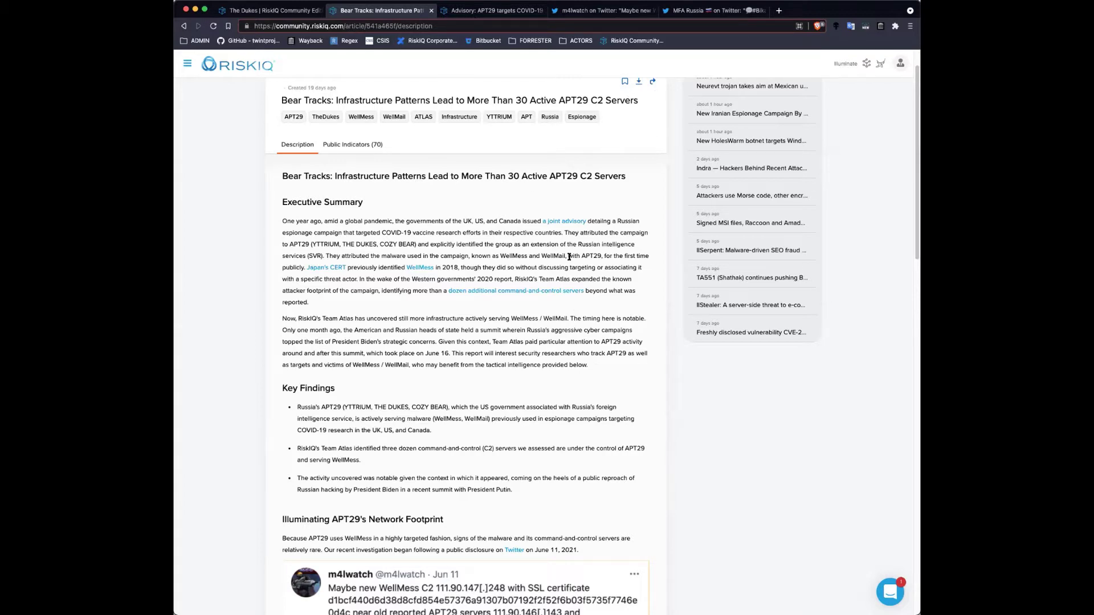
Step: Read the Bear Tracks article on APT29 C2 servers from the executive summary to the table of IPs and SSL certificates
scroll(575, 267, "down", 1)
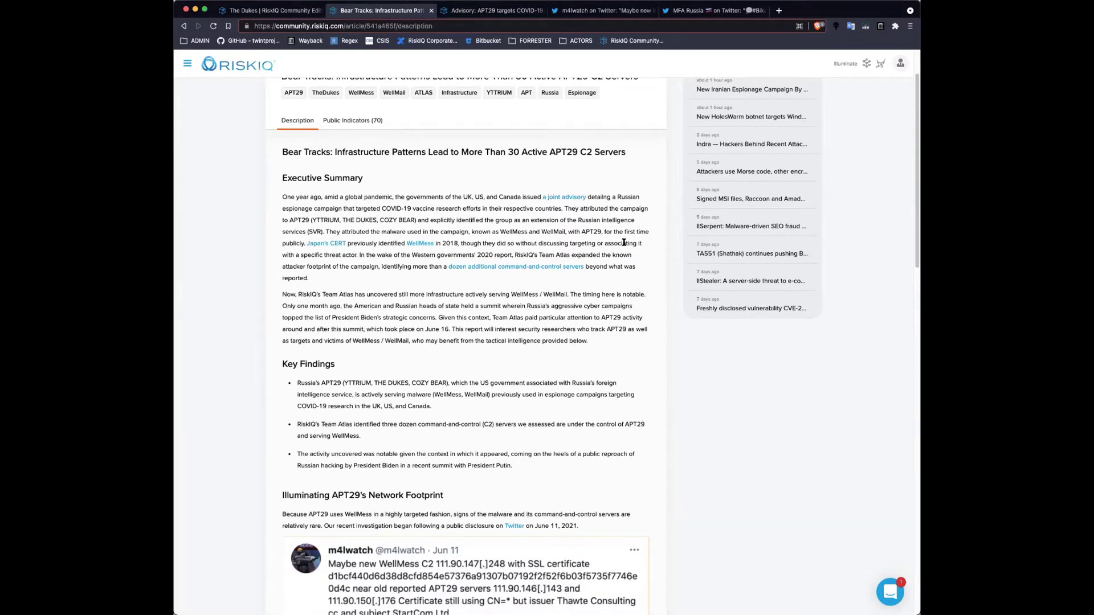
scroll(624, 242, "down", 5)
scroll(621, 266, "down", 7)
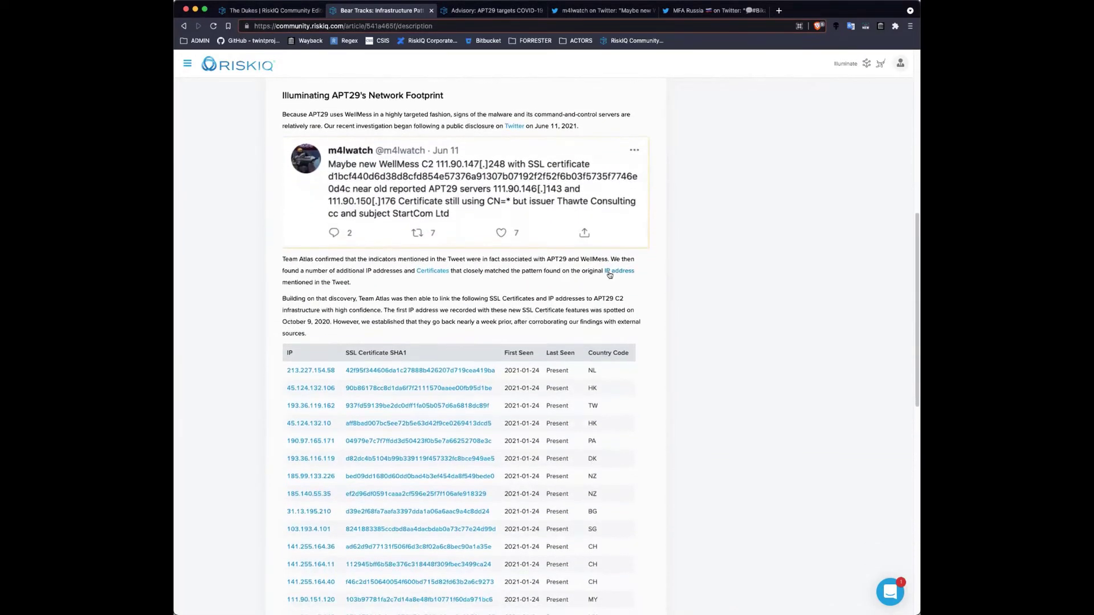
scroll(608, 275, "down", 1)
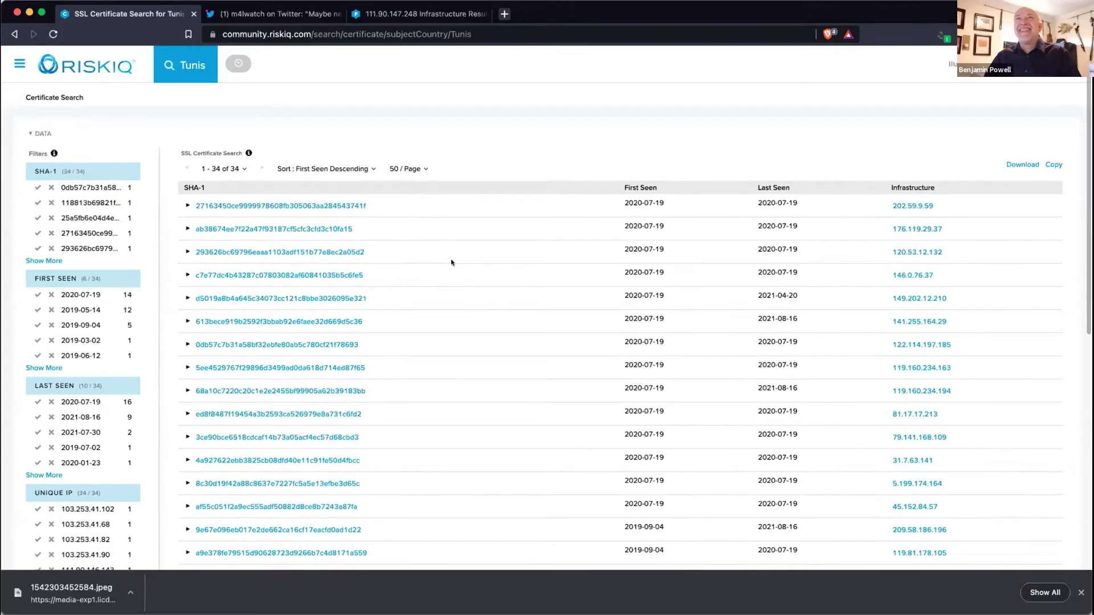
Step: Review the SSL certificate search for subject country Tunis, expanding and collapsing the certificate details for 122.114.197.185
scroll(520, 212, "down", 1)
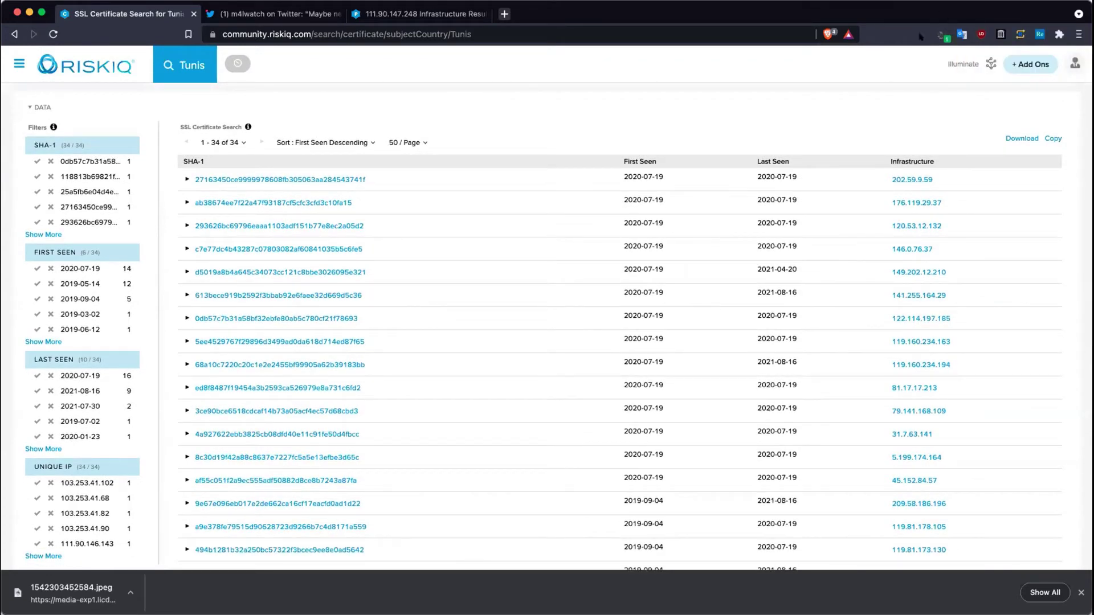
scroll(767, 241, "up", 1)
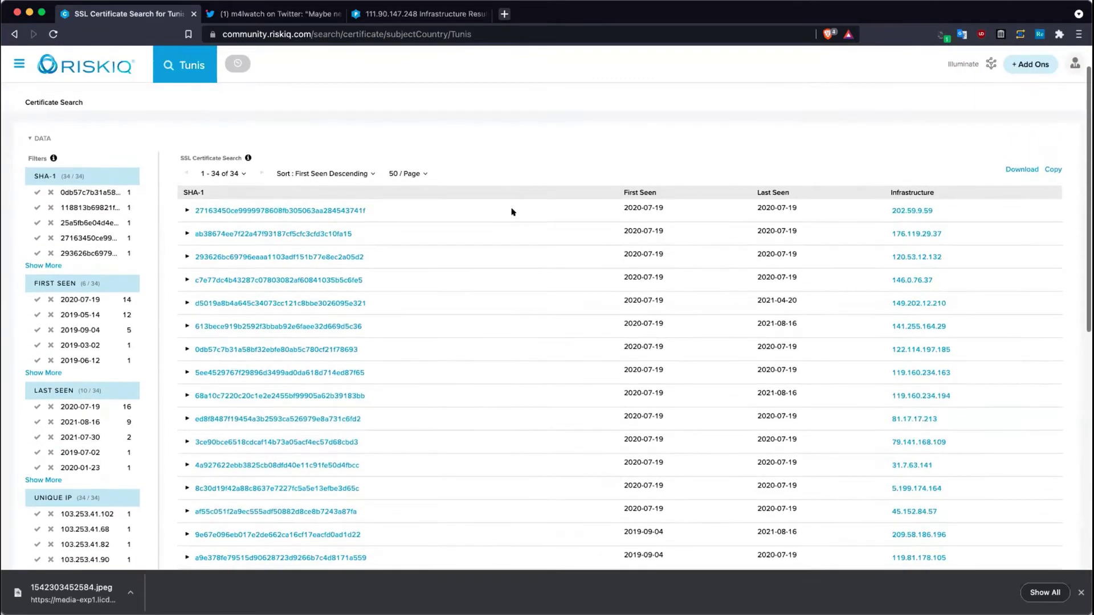
scroll(393, 231, "up", 1)
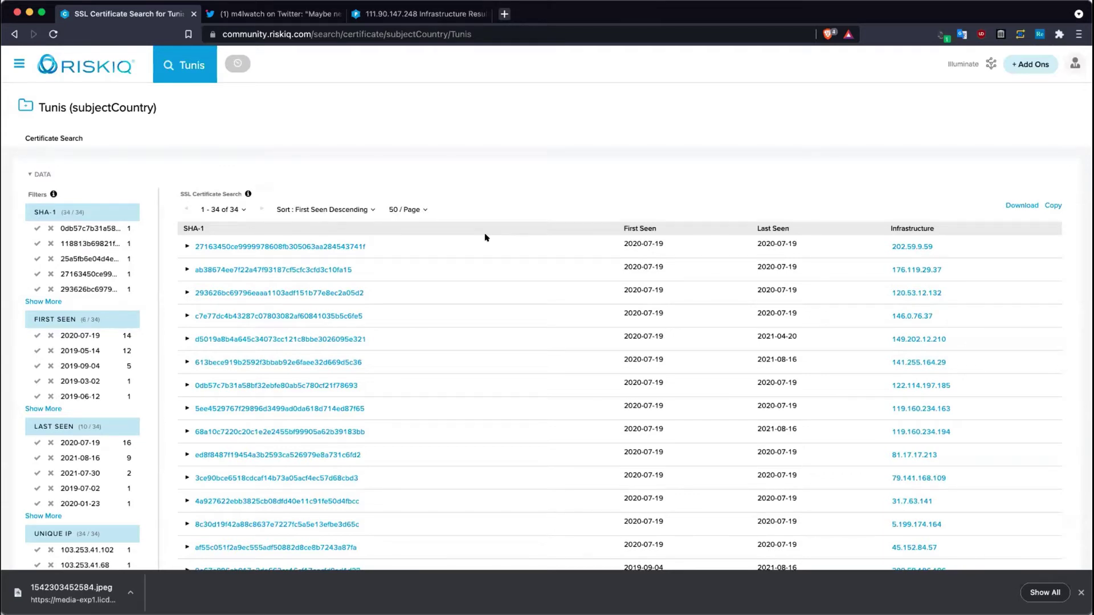
scroll(485, 237, "down", 4)
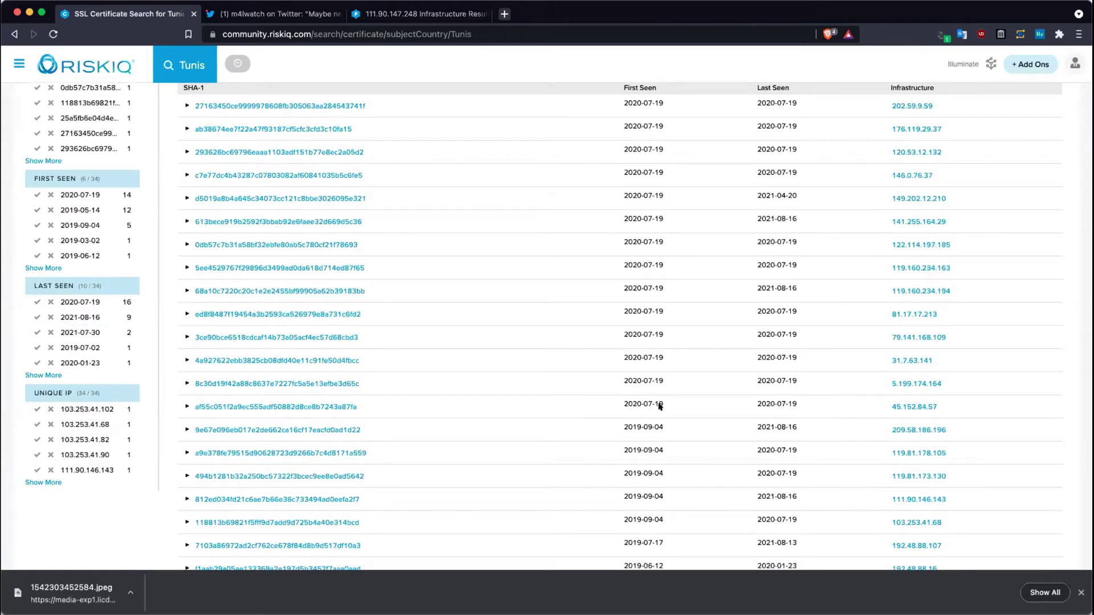
left_click_drag(660, 405, 629, 174)
left_click(598, 247)
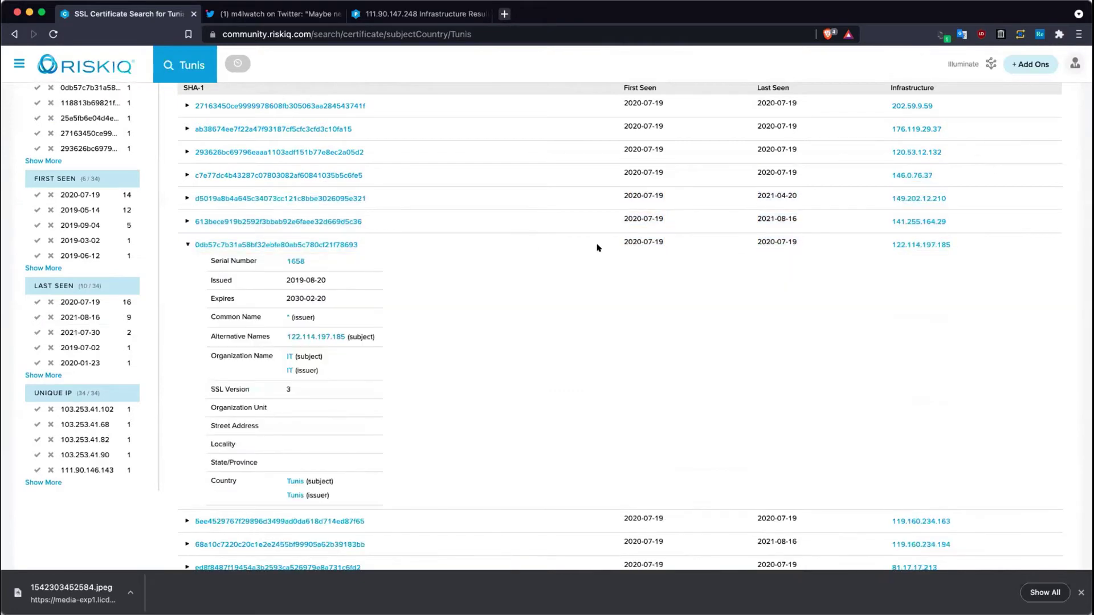
left_click(185, 243)
Step: Compare the first seen and last seen dates across the certificates in the Tunis search results
scroll(640, 301, "down", 3)
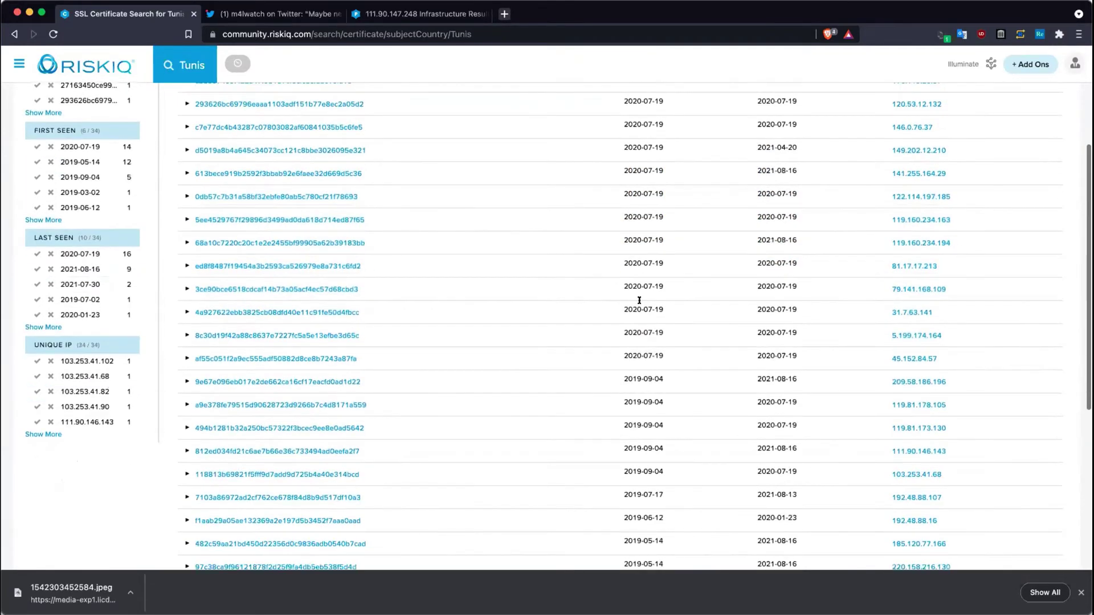
scroll(639, 302, "down", 1)
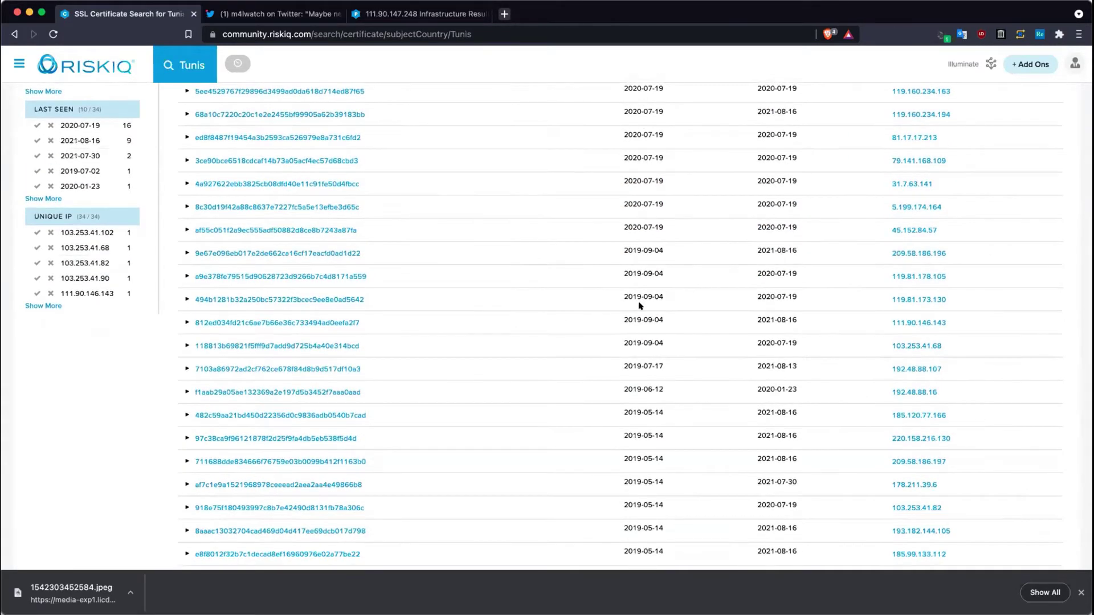
scroll(639, 306, "up", 3)
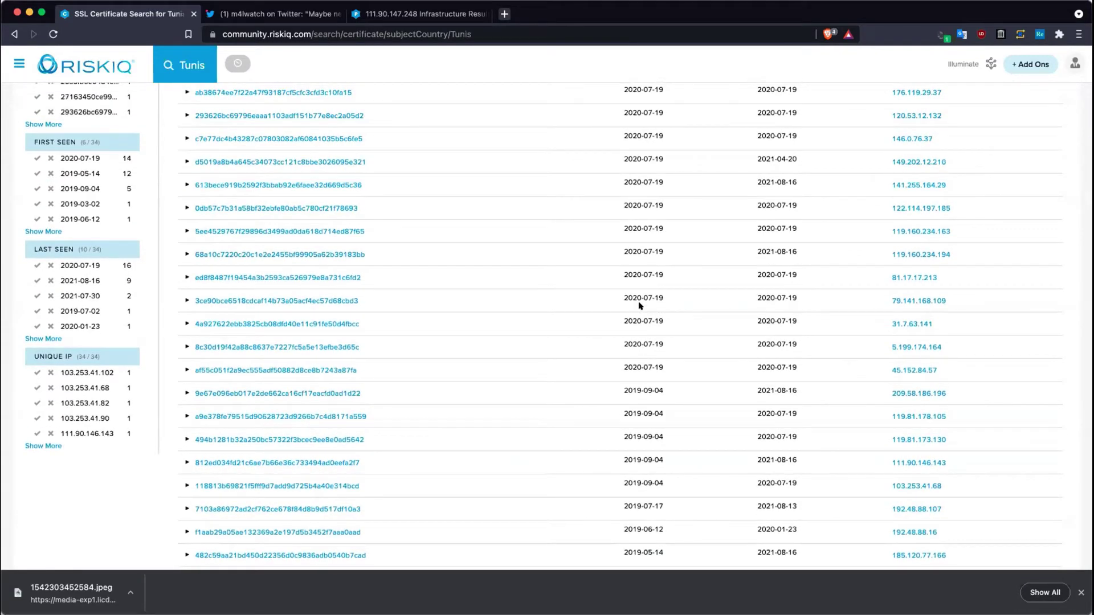
scroll(640, 306, "up", 2)
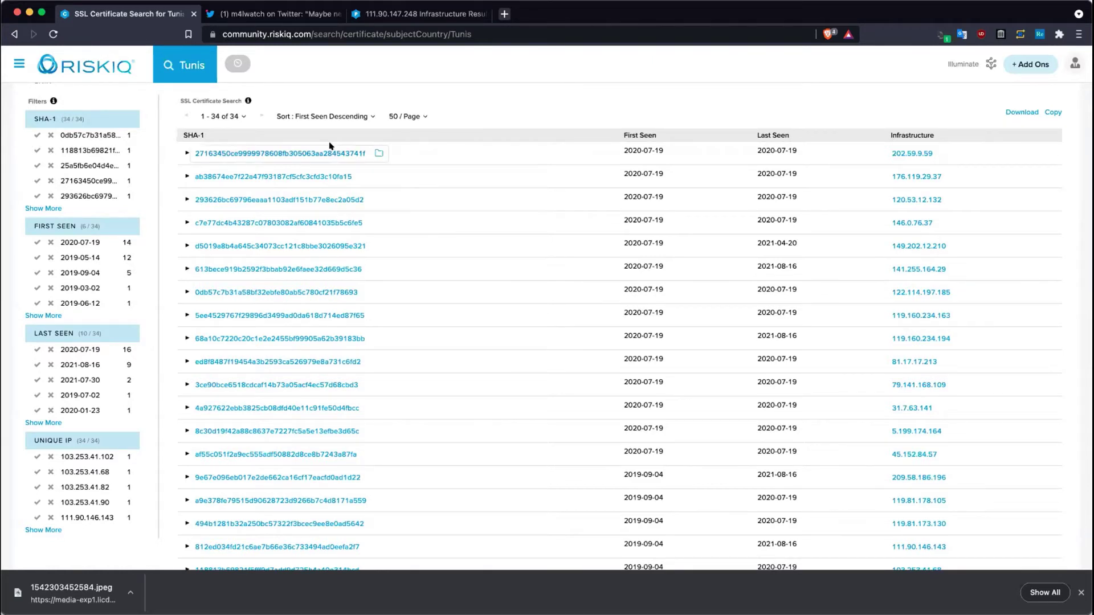
scroll(327, 145, "up", 1)
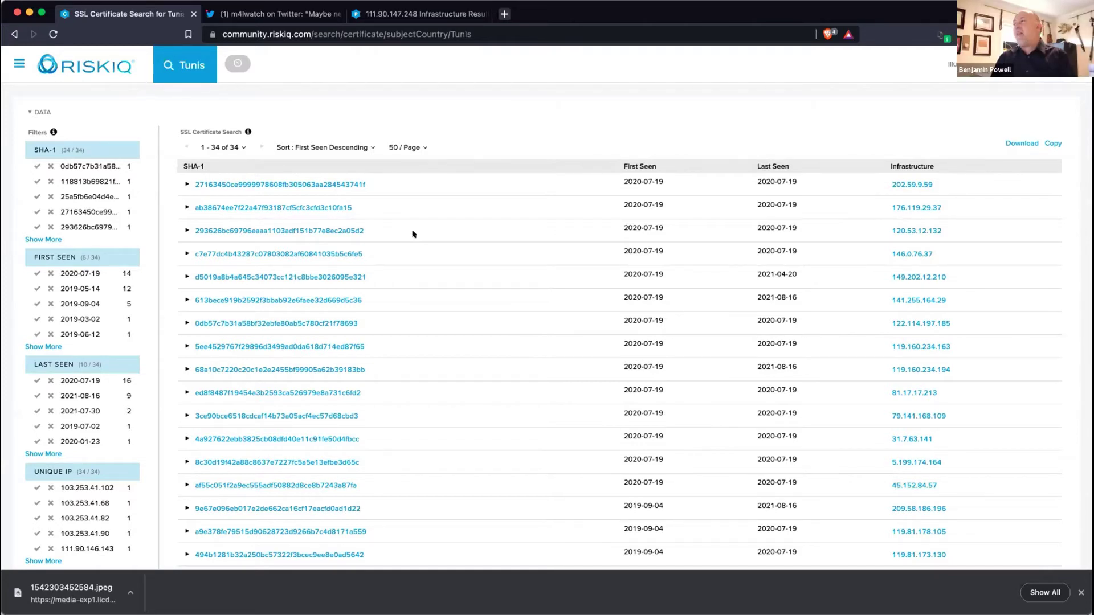
Step: Highlight the search value Tunis in the web address of the subjectCountry certificate search
key("super+l")
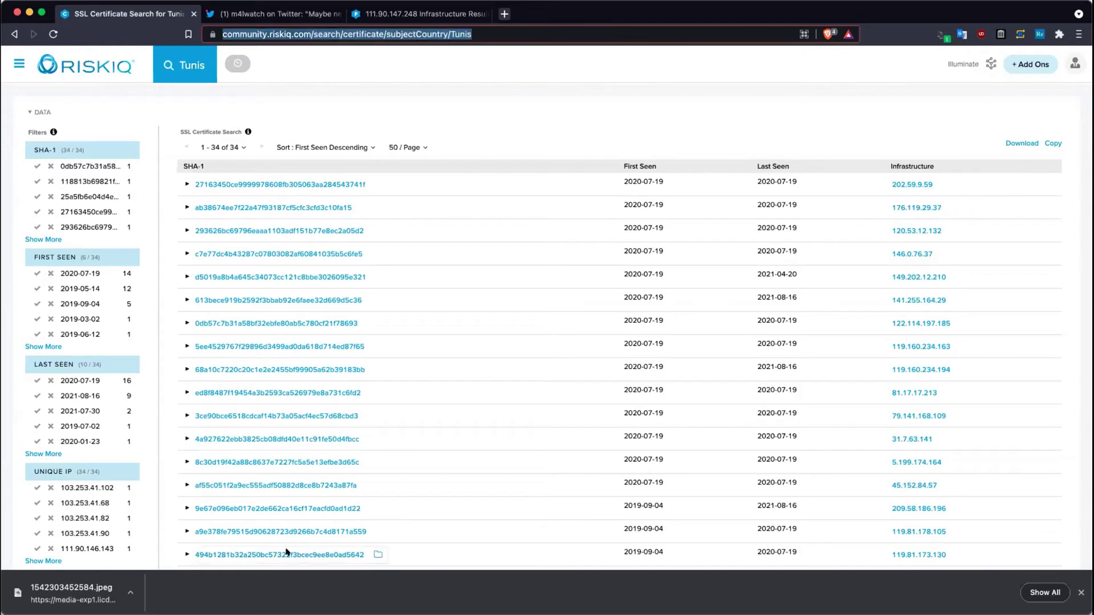
key("super+Tab")
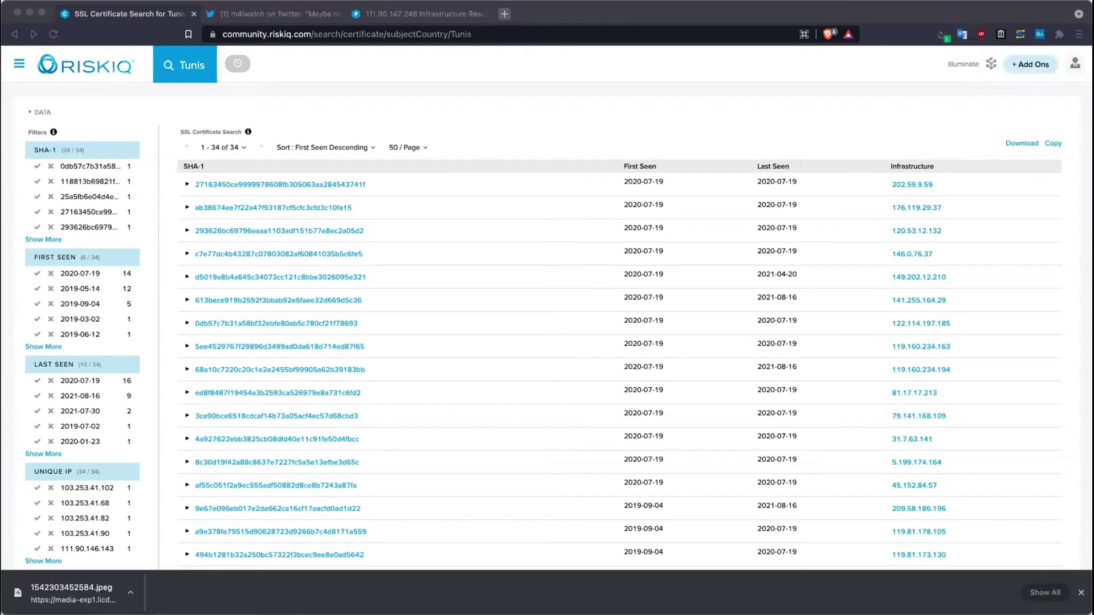
left_click(231, 582)
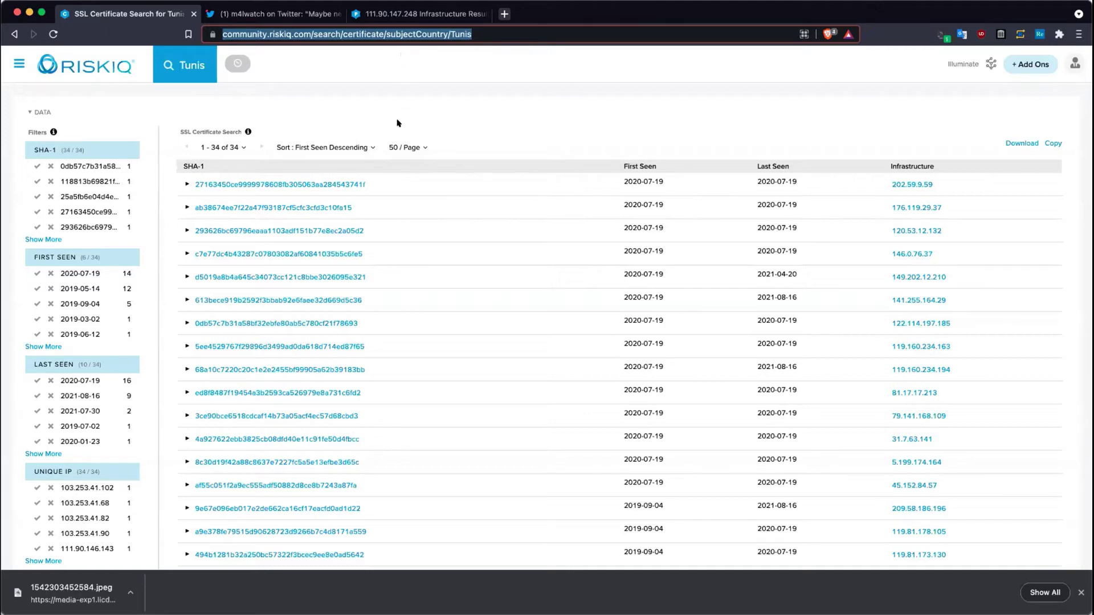
left_click(460, 34)
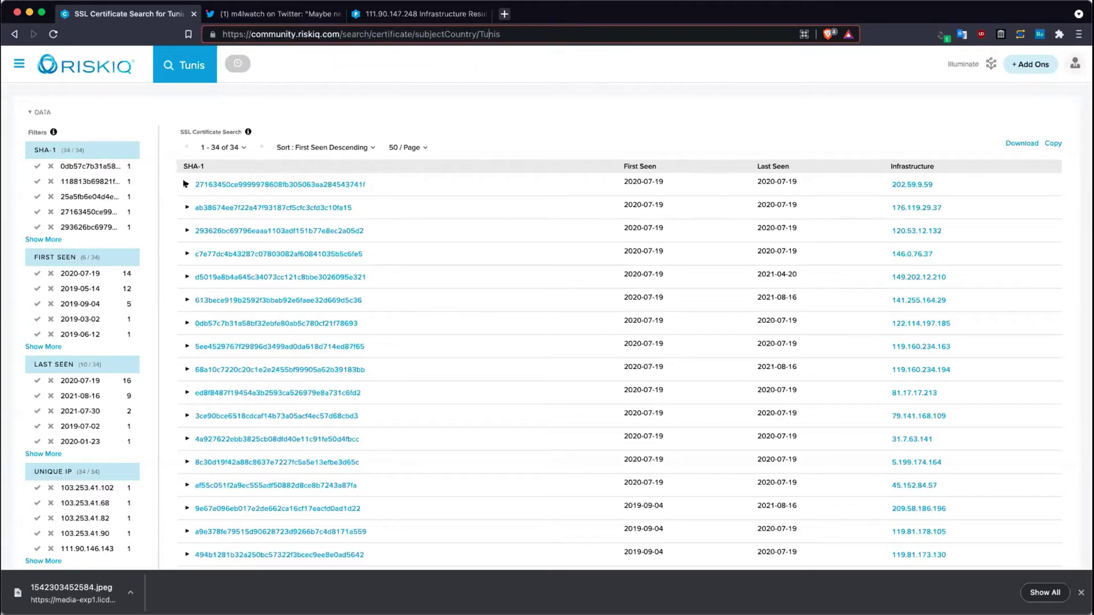
double_click(480, 34)
Step: Look through the full Tunis certificate list and sort it by Last Seen Descending
scroll(511, 258, "down", 8)
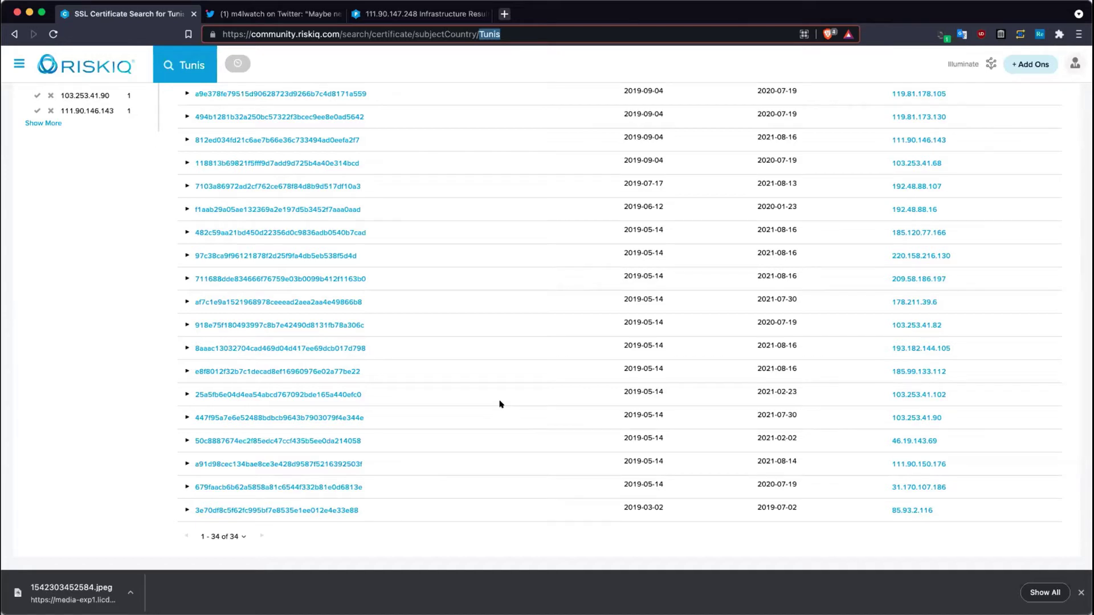
scroll(500, 403, "up", 2)
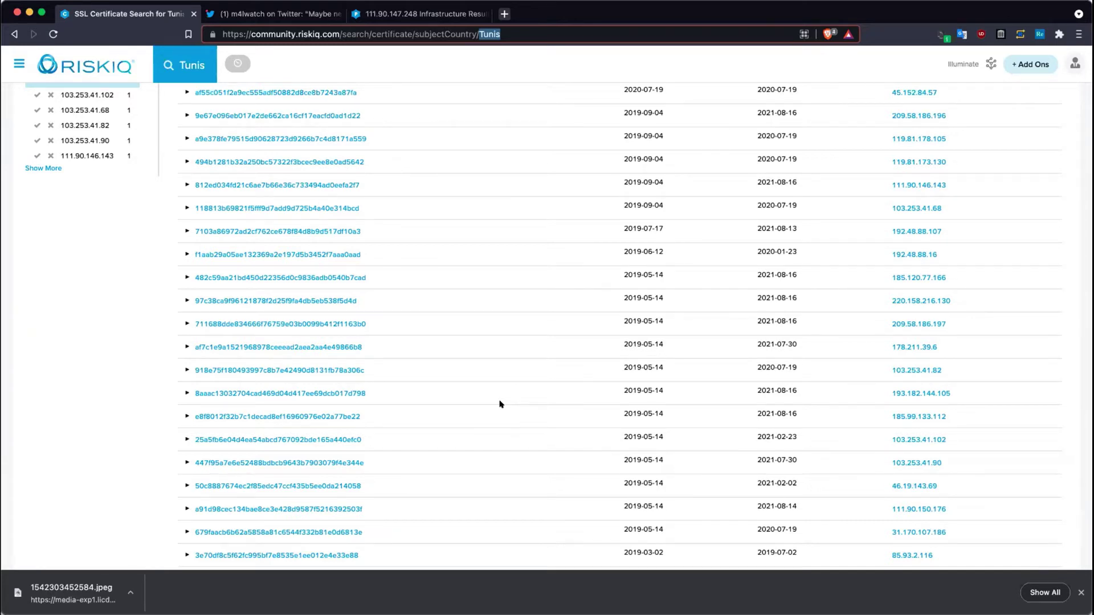
scroll(499, 404, "up", 5)
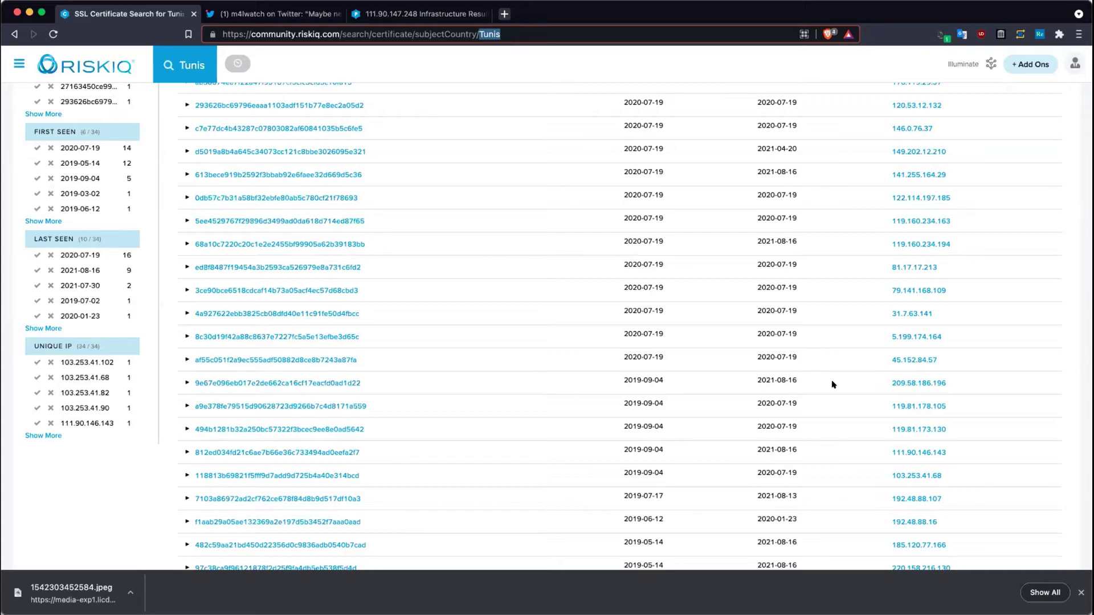
scroll(832, 385, "up", 5)
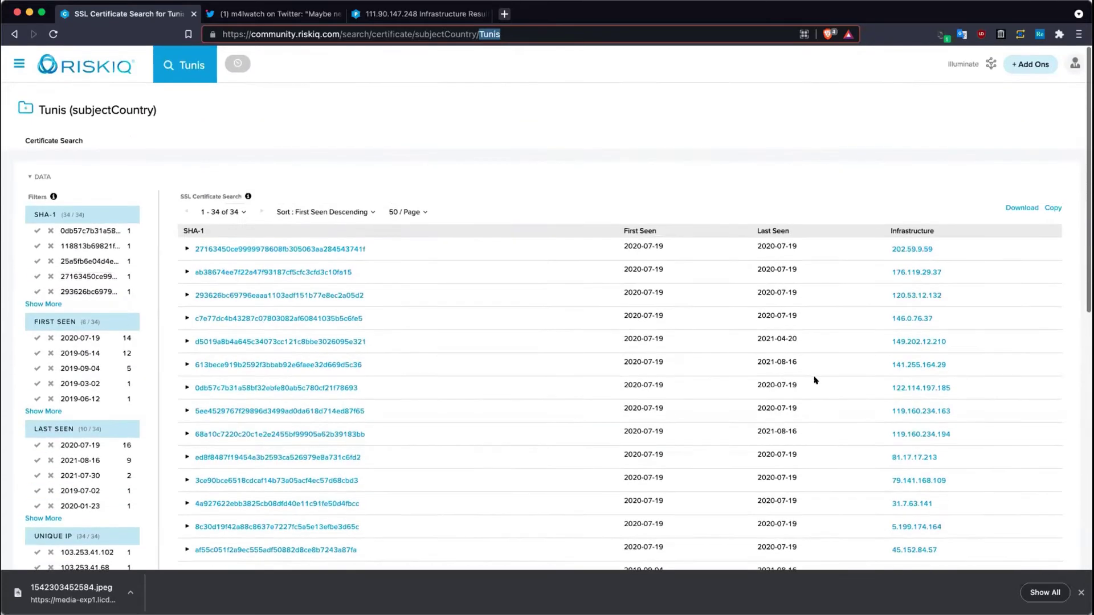
left_click(340, 216)
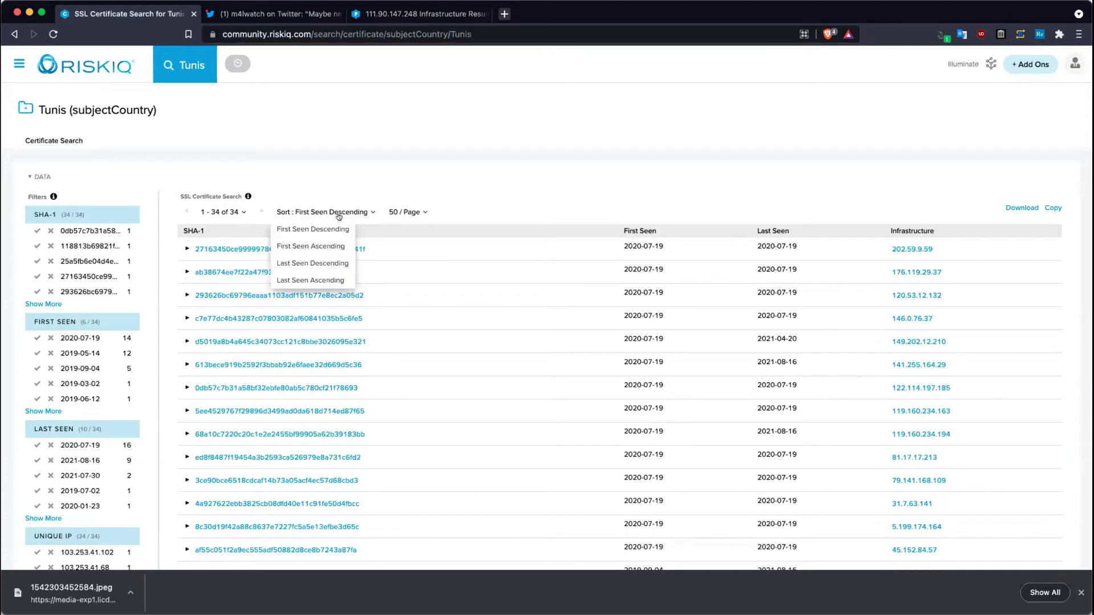
left_click(329, 264)
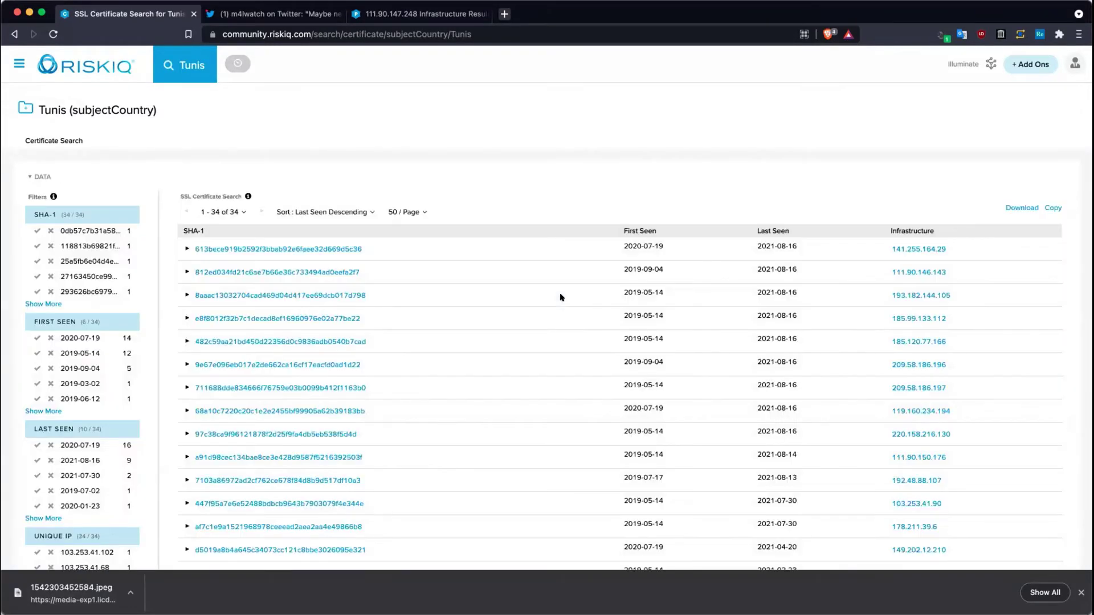
scroll(753, 368, "down", 1)
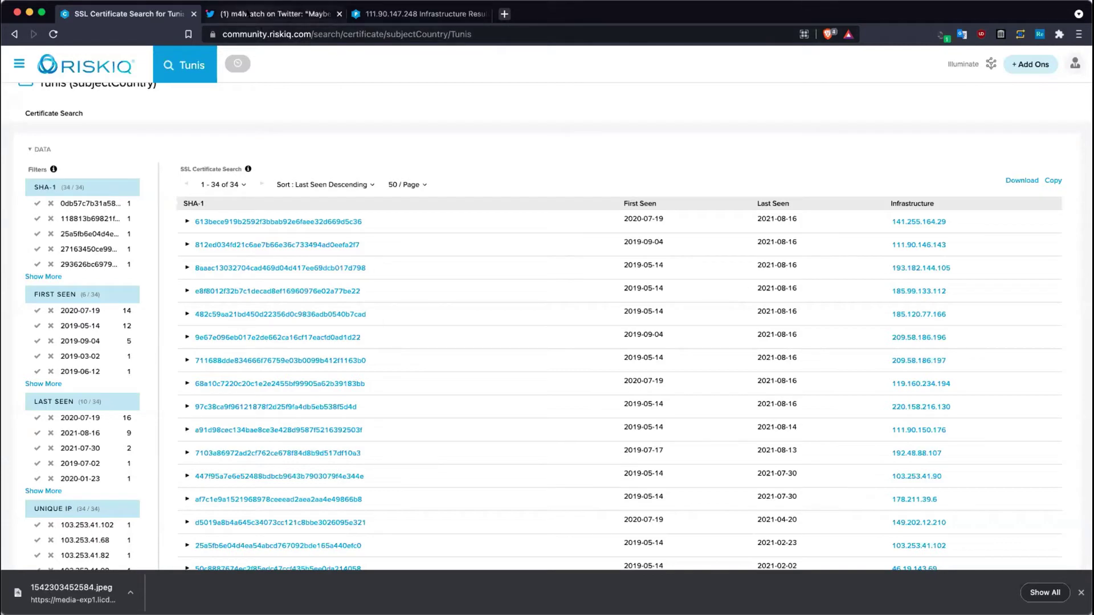
Step: Close the WellMess C2 tweet and copy the IP address 111.90.147.248 from its infrastructure results
left_click(249, 13)
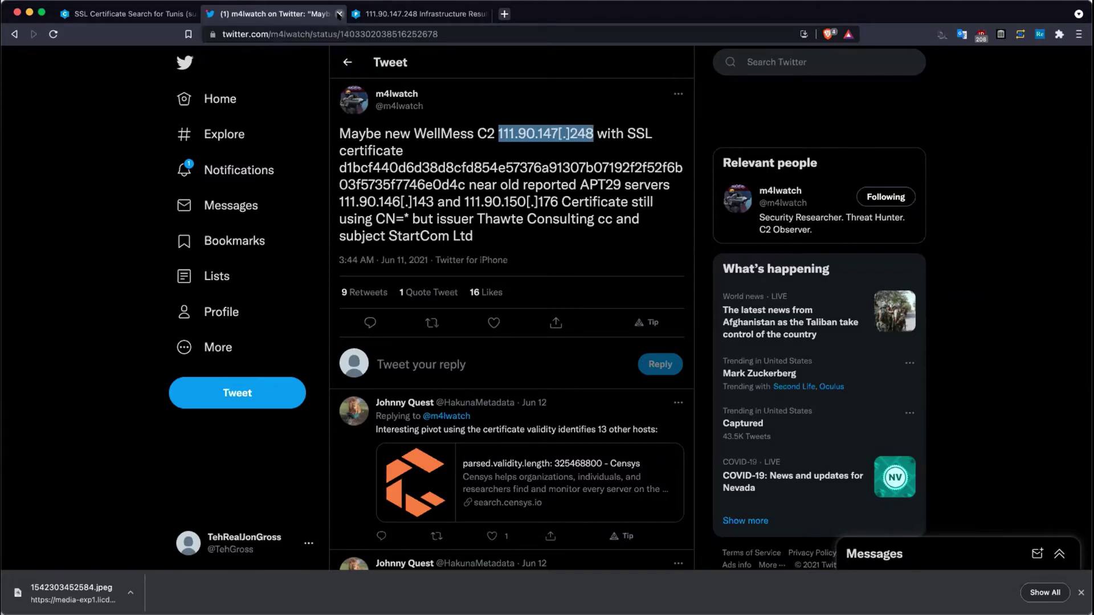
left_click(338, 14)
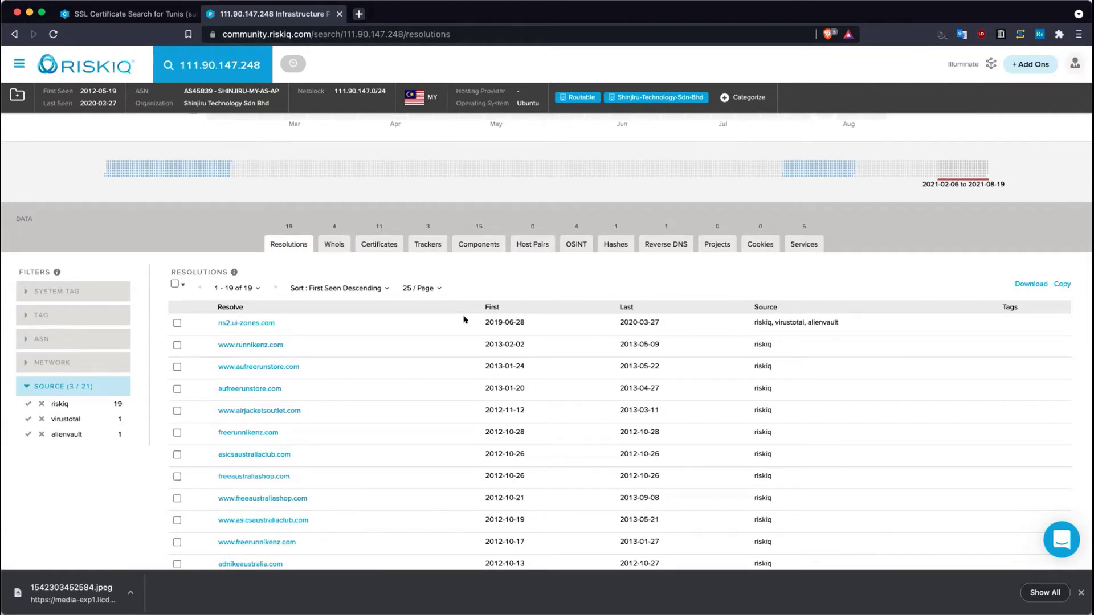
left_click_drag(333, 87, 388, 93)
left_click_drag(179, 63, 238, 65)
key("super+c")
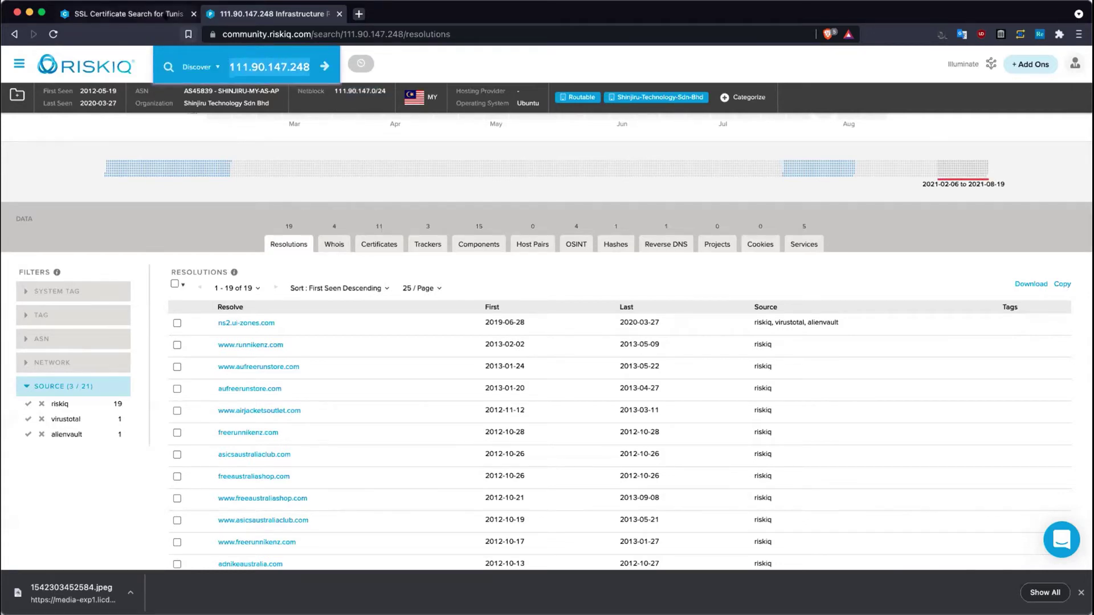
Step: Search the Tunis certificate page for 111.90.147.248, and shorten the search text to 111.90.14
key("ctrl+shift+Tab")
key("super+f")
key("super+v")
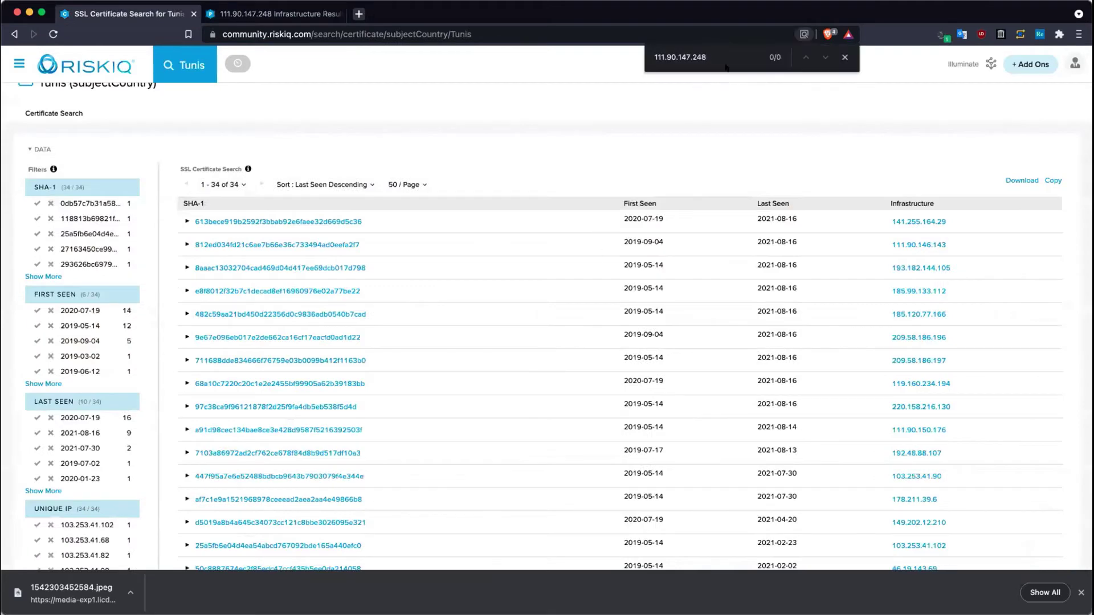
key("BackSpace")
key("BackSpace")
key("BackSpace")
key("BackSpace")
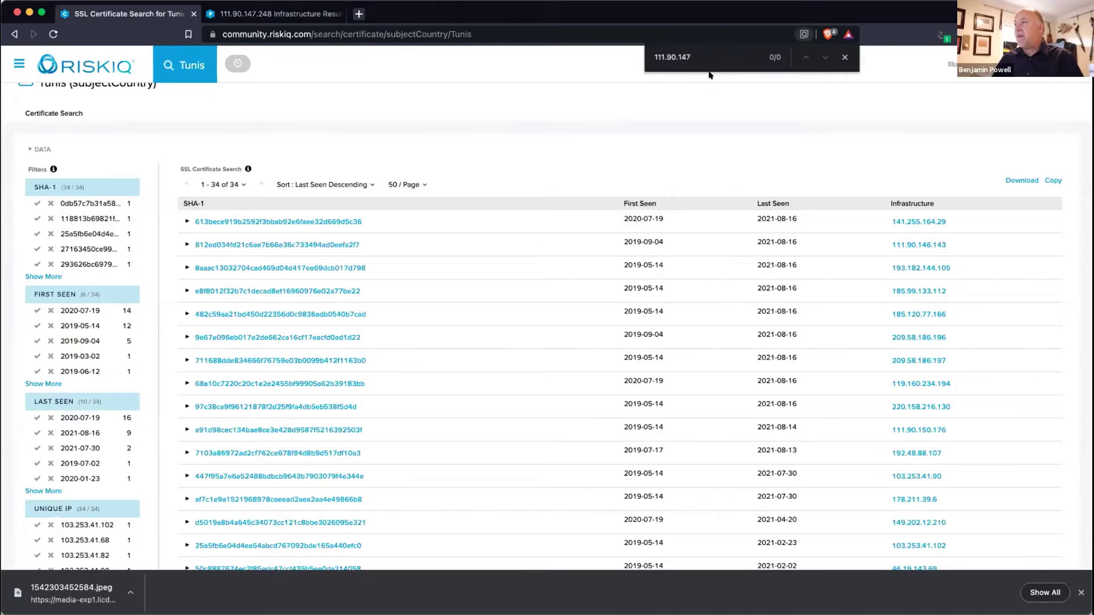
key("BackSpace")
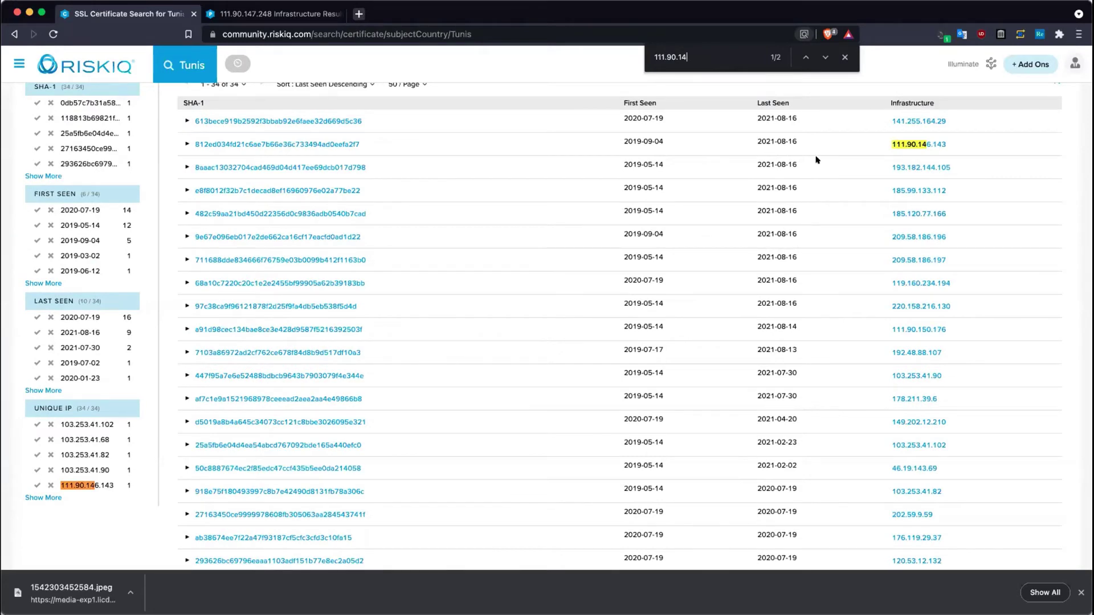
scroll(817, 161, "up", 3)
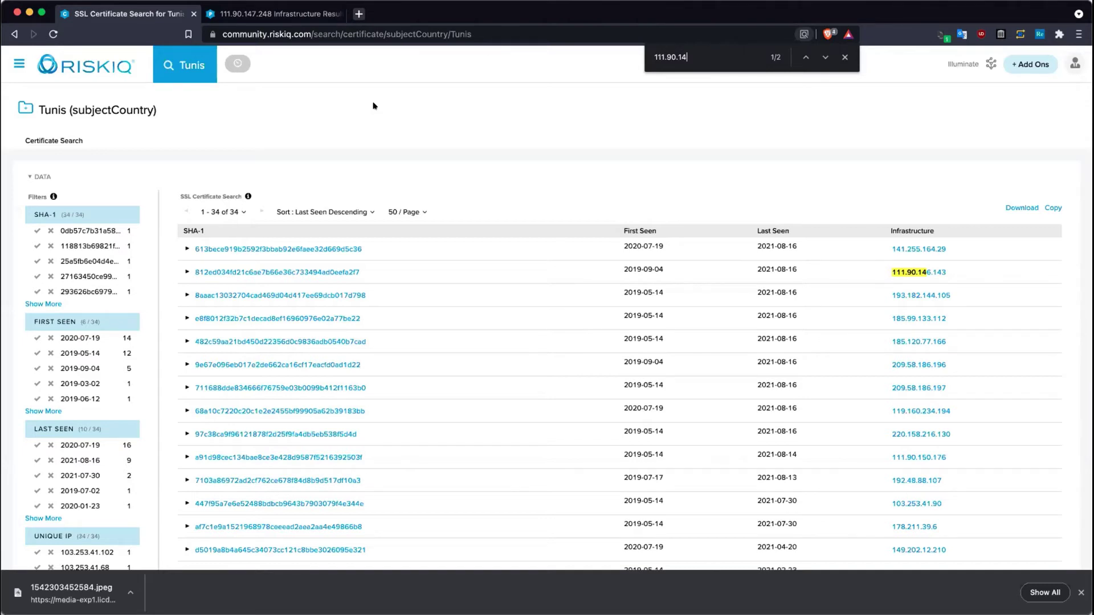
Step: Return to the 111.90.147.248 results and collapse the Heatmap section, leaving Analyst Insights expanded
left_click(240, 10)
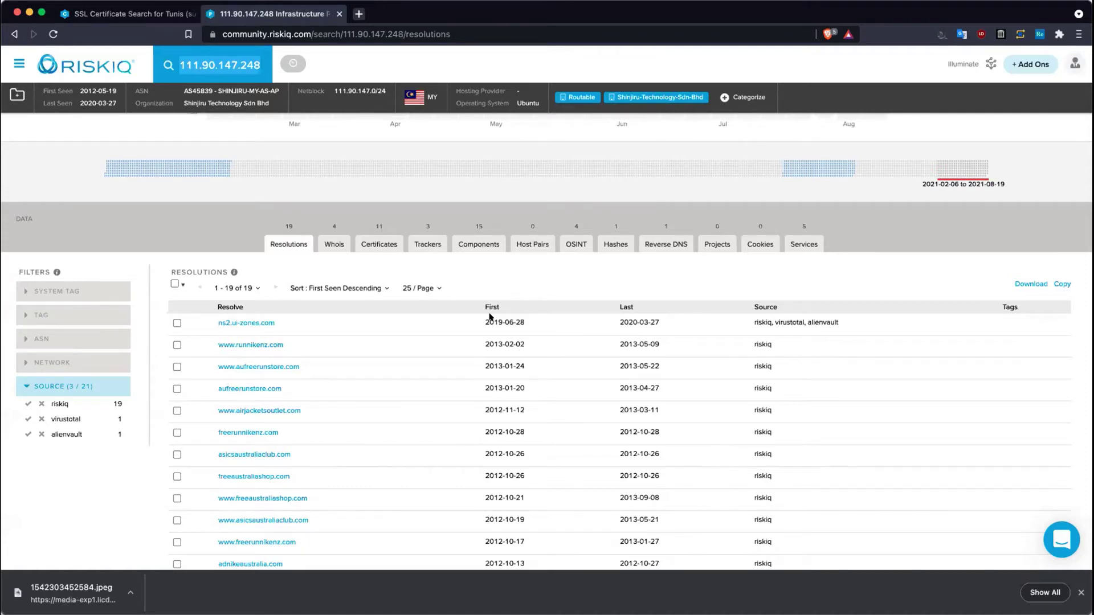
scroll(489, 317, "up", 5)
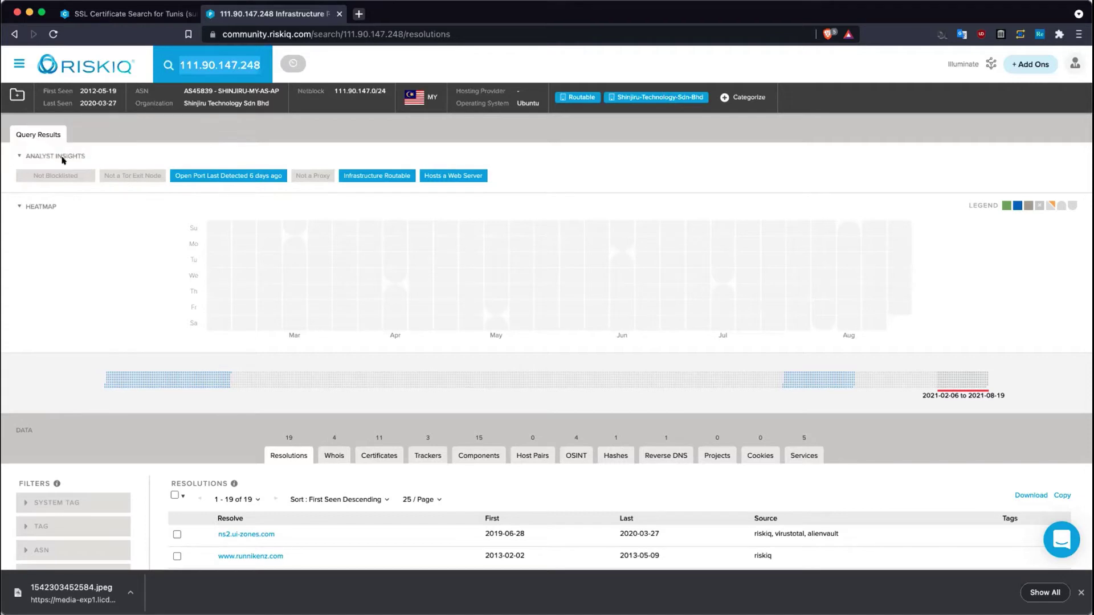
left_click(17, 156)
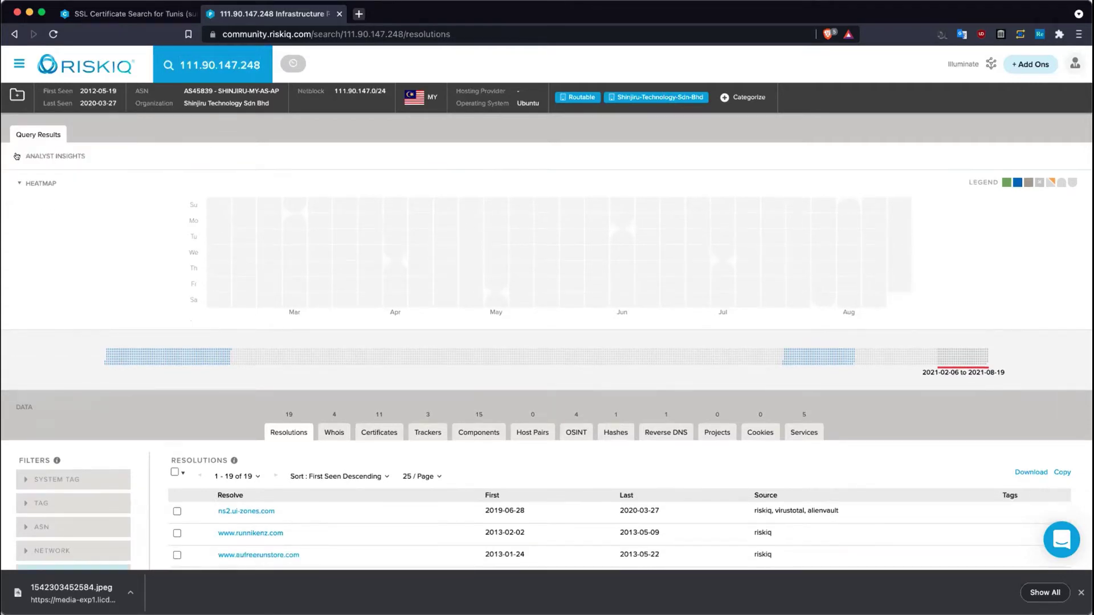
left_click(19, 183)
left_click(23, 154)
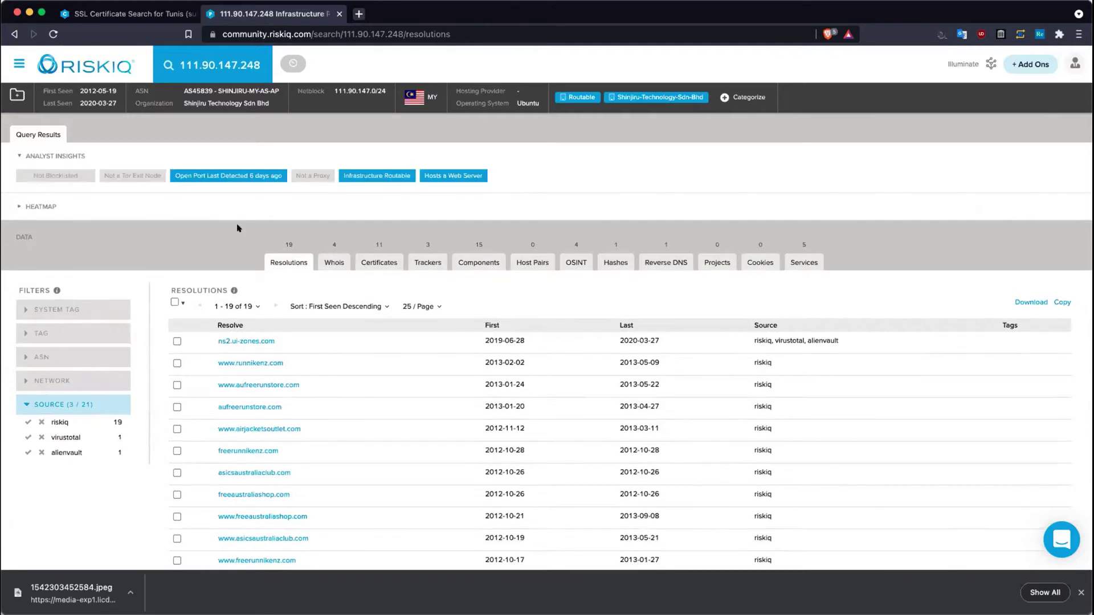
Step: Expand the Heatmap section for 111.90.147.248 and look over the resolution activity and the resolutions list
left_click(34, 208)
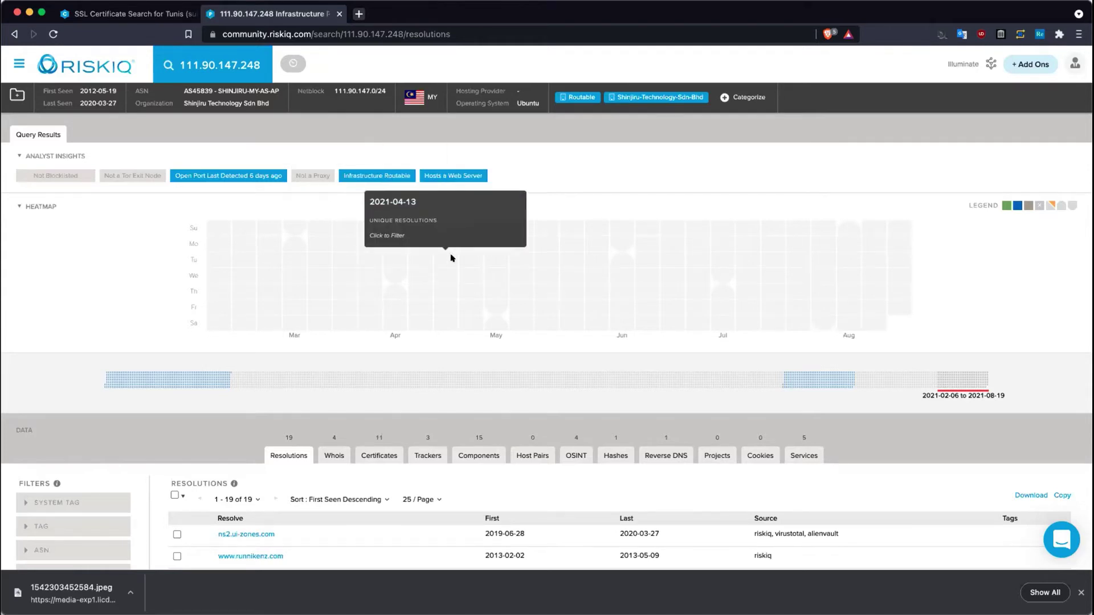
scroll(447, 254, "down", 4)
scroll(428, 147, "up", 1)
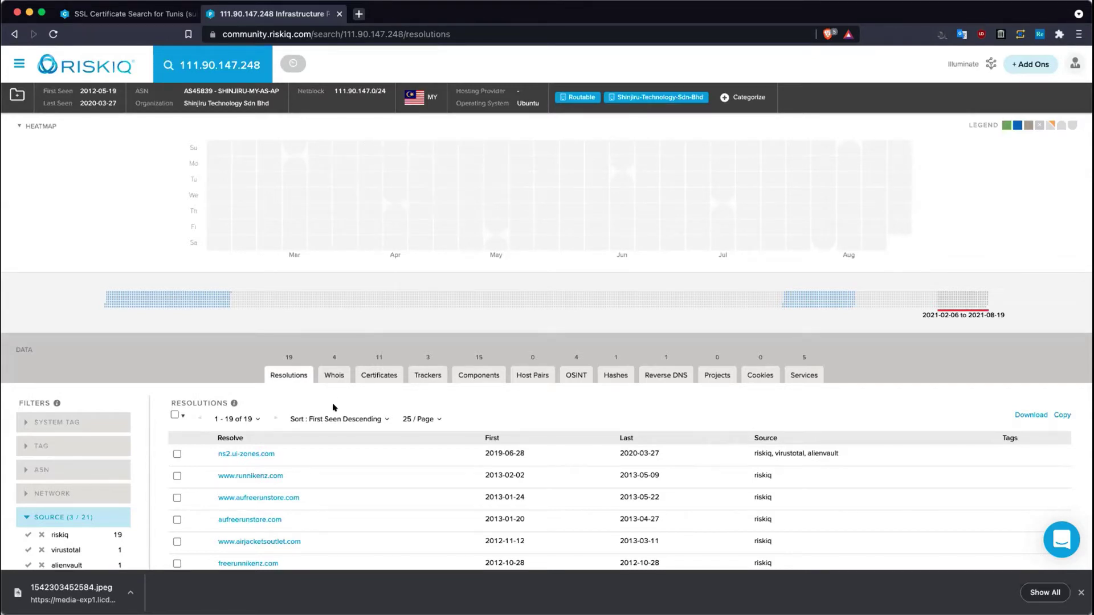
scroll(353, 275, "down", 1)
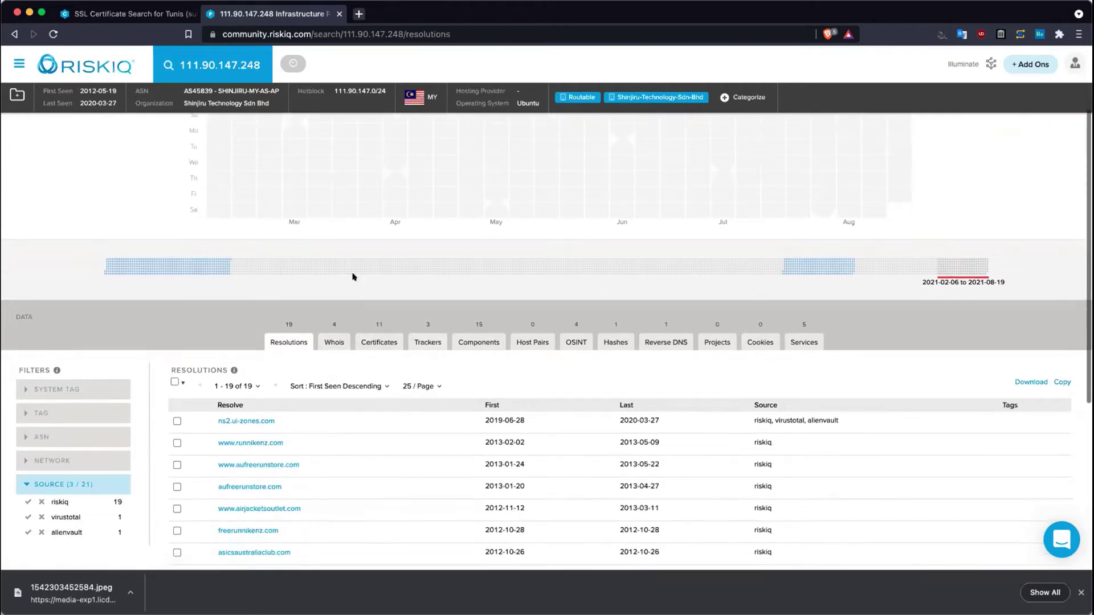
scroll(353, 271, "up", 1)
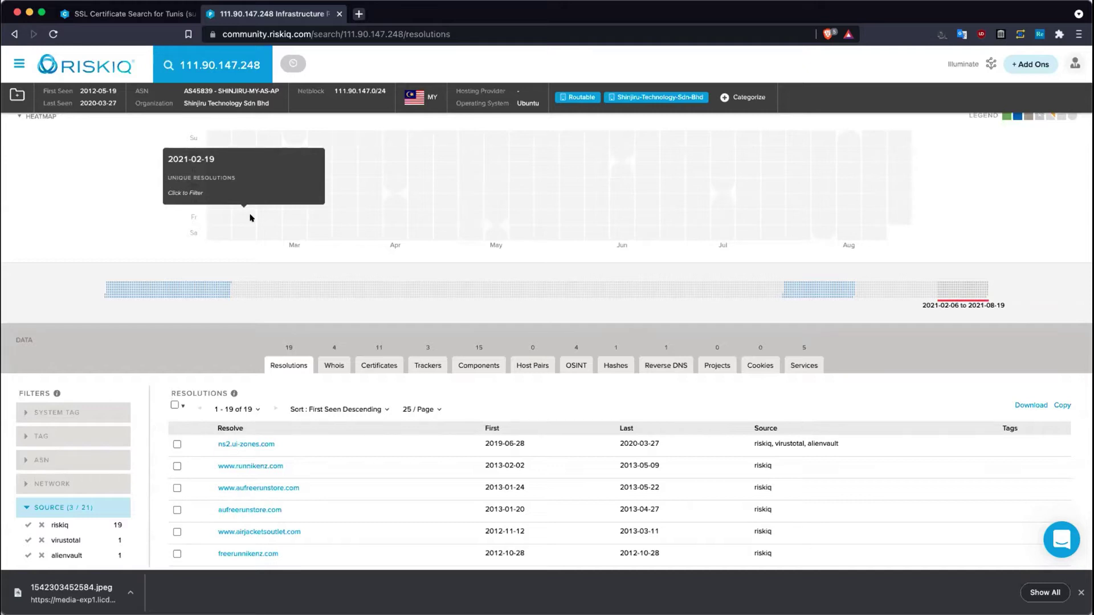
Step: View the trackers for 111.90.147.248 and open the JarmHash value's tracker search in a separate tab
left_click(428, 365)
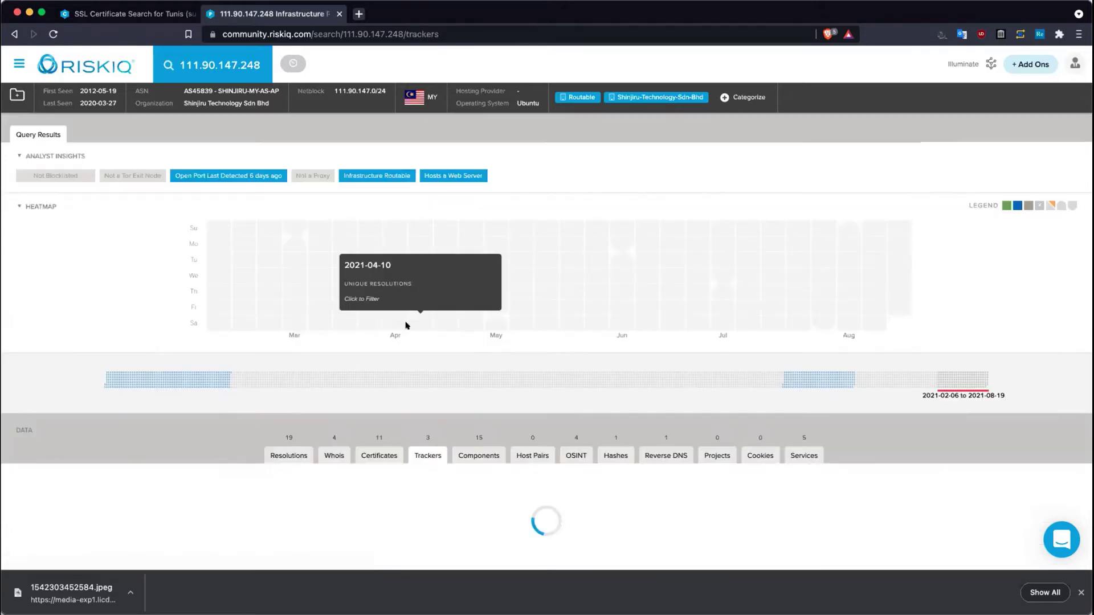
scroll(435, 293, "down", 3)
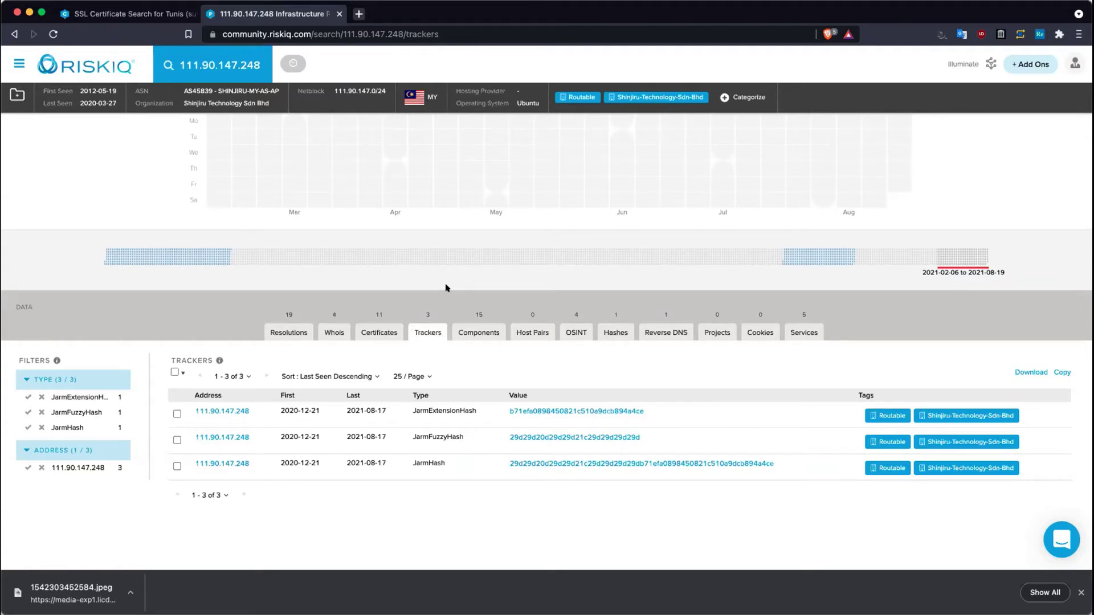
right_click(559, 464)
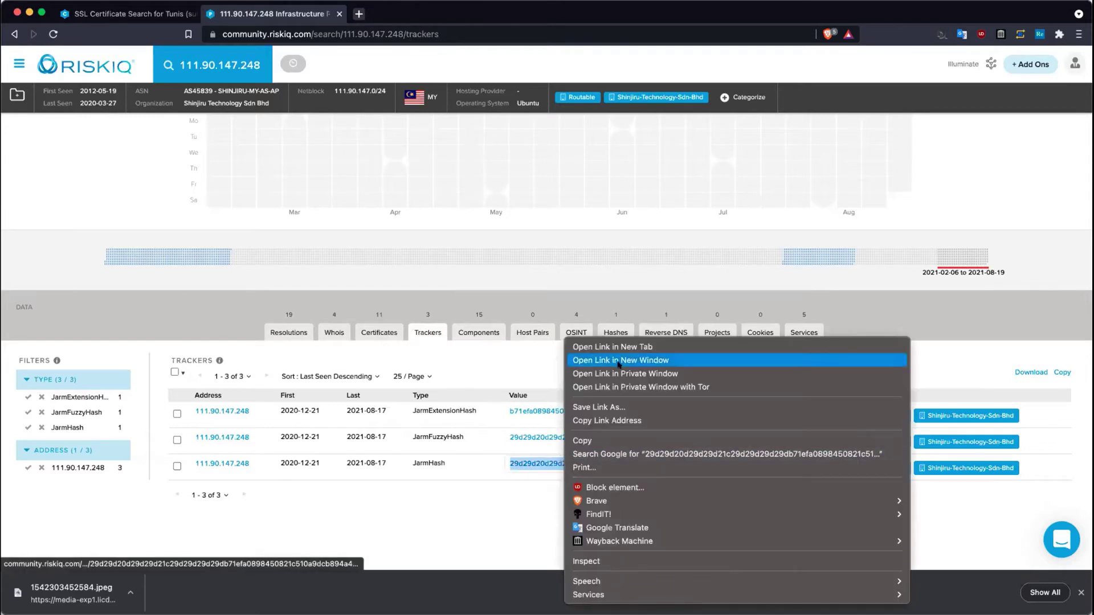
left_click(621, 346)
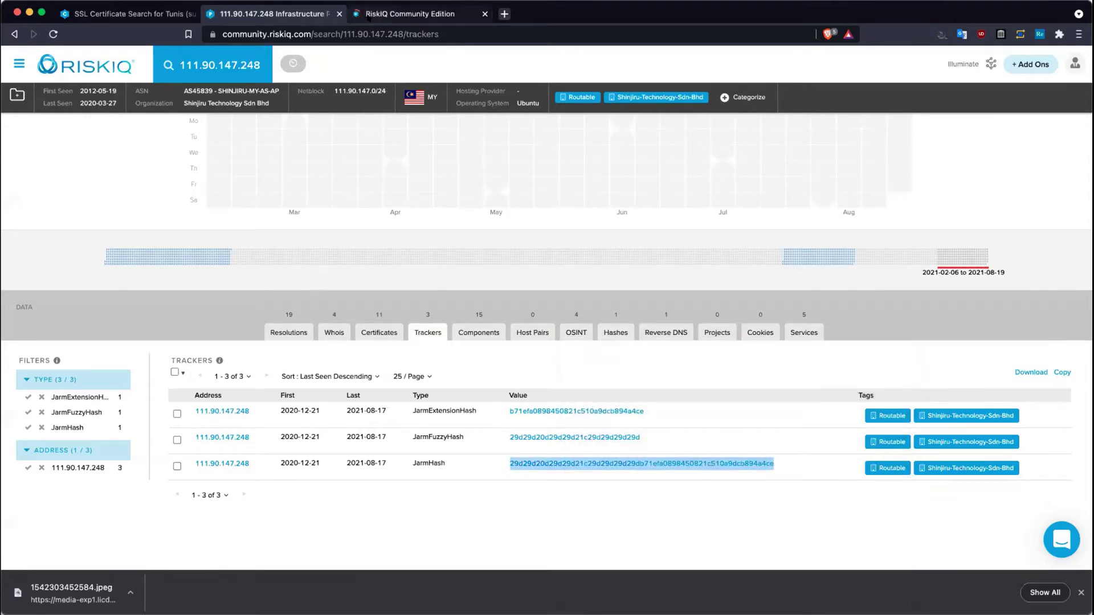
left_click(387, 14)
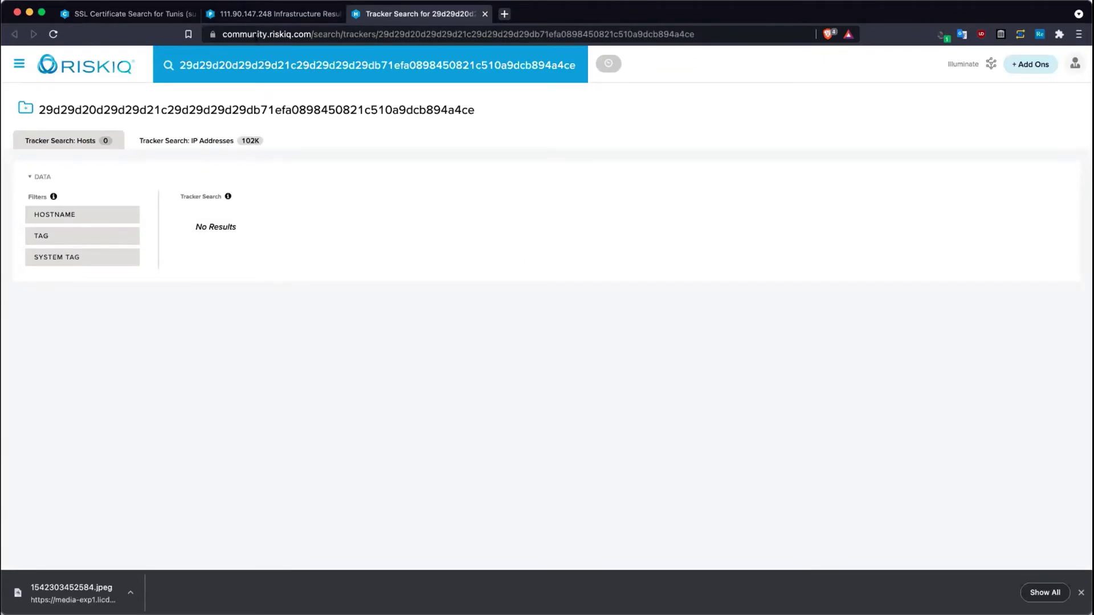
Step: Return to the 111.90.147.248 results and view the current record and change history of its certificates
left_click(229, 17)
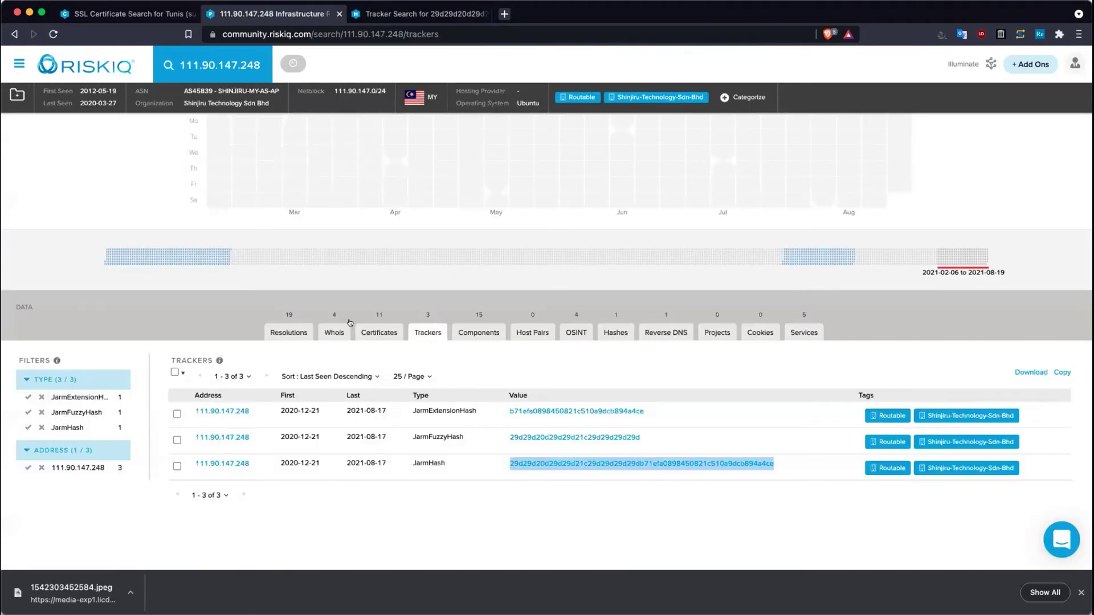
left_click(368, 330)
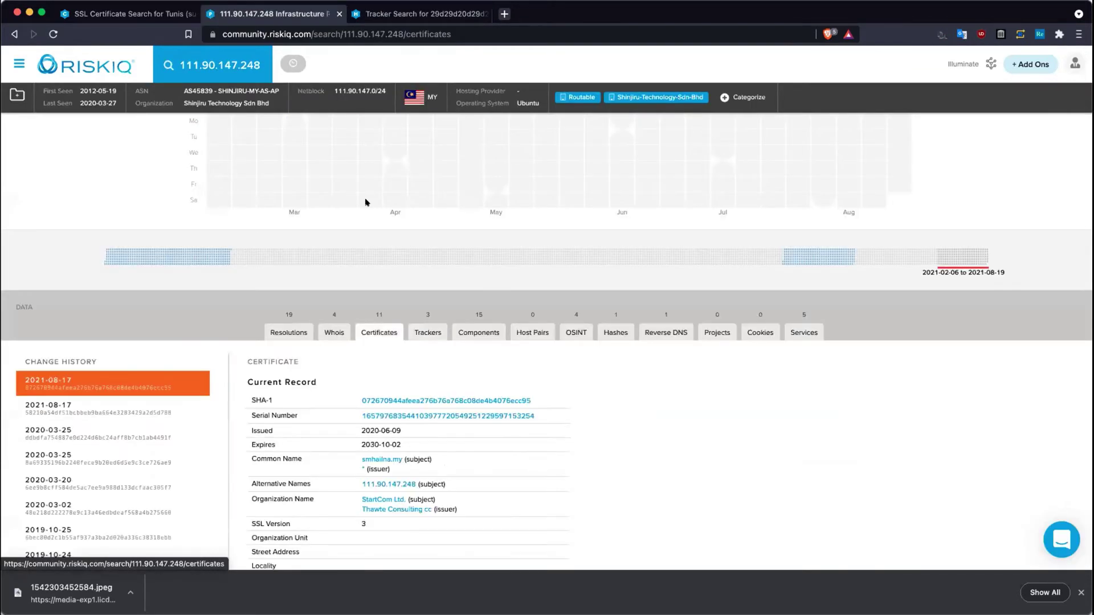
scroll(366, 196, "down", 2)
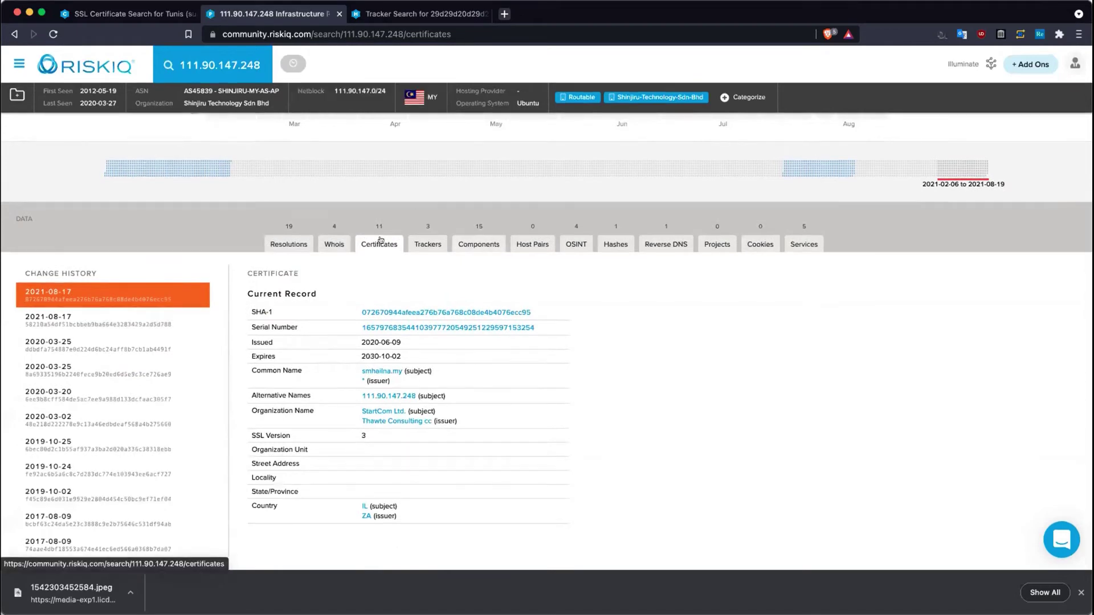
Step: Show the components detected on 111.90.147.248 and sort them by First Seen Descending
left_click(469, 243)
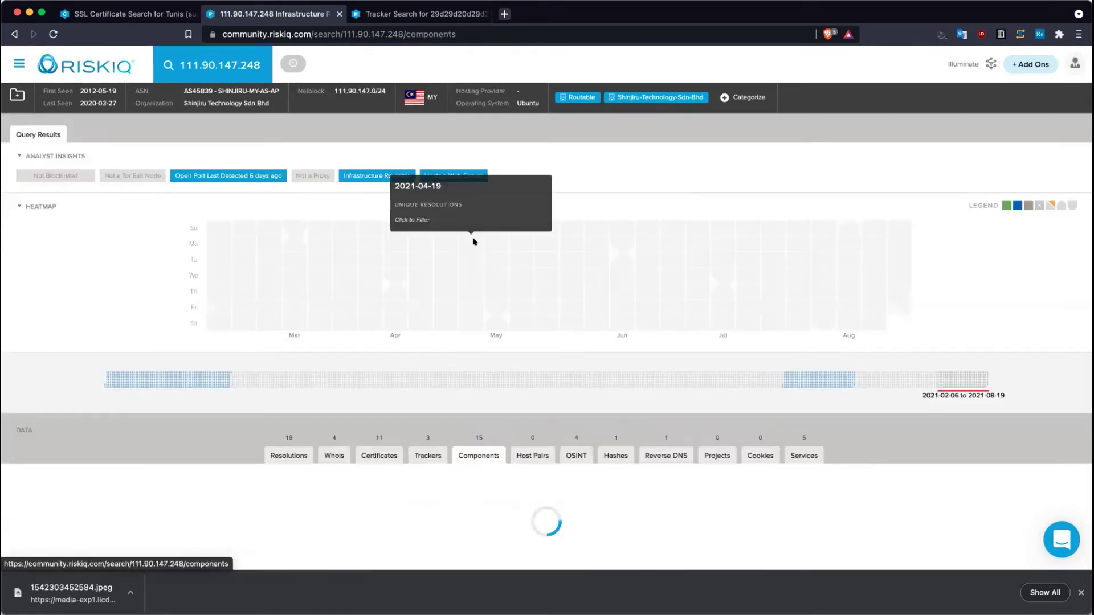
scroll(529, 188, "down", 5)
scroll(503, 193, "down", 2)
left_click(339, 163)
left_click(365, 194)
scroll(513, 319, "down", 2)
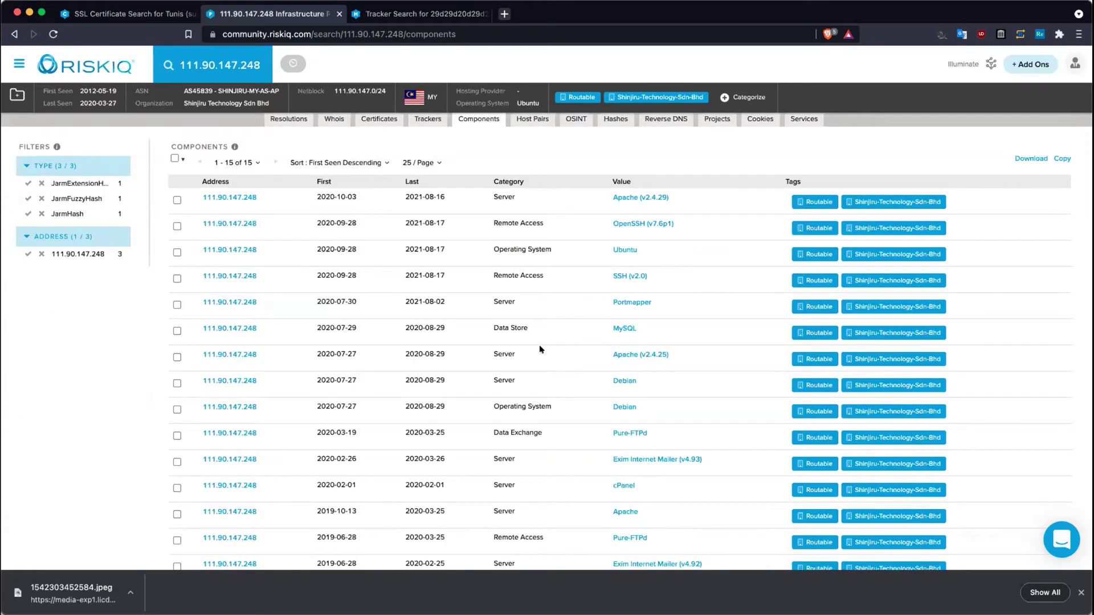
Step: Review the component list, highlighting the Apache (v2.4.29) entry and the SSH (v2.0) value
scroll(541, 349, "up", 1)
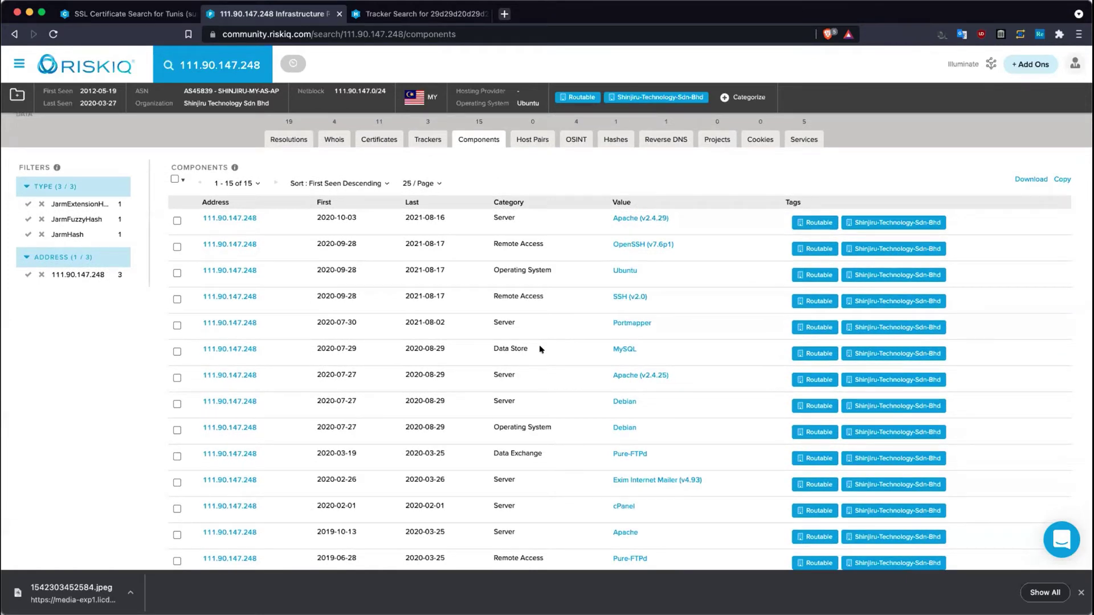
scroll(542, 295, "up", 1)
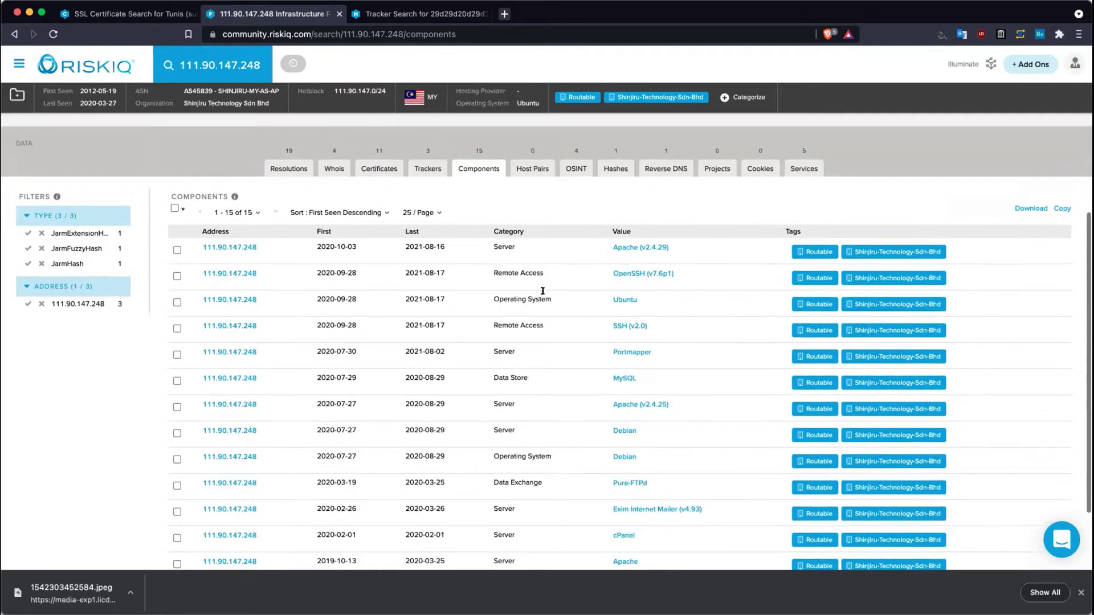
mouse_move(319, 245)
left_click_drag(369, 238, 639, 252)
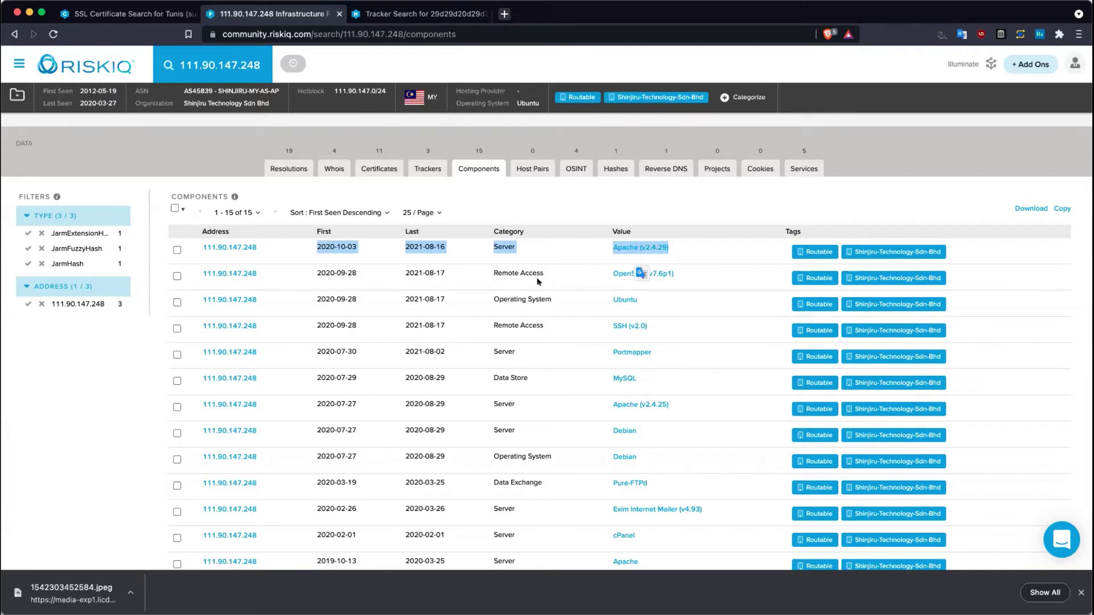
left_click_drag(649, 328, 569, 328)
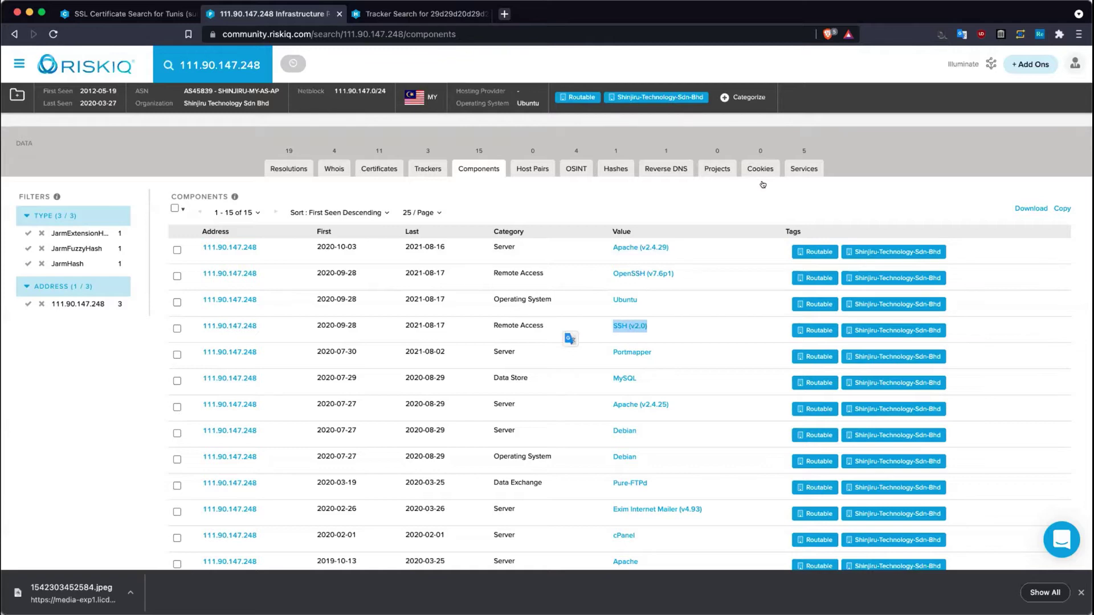
Step: Examine the services on 111.90.147.248, checking each port's response, scan dates and attached certificate through to Apache on port 8443
left_click(809, 170)
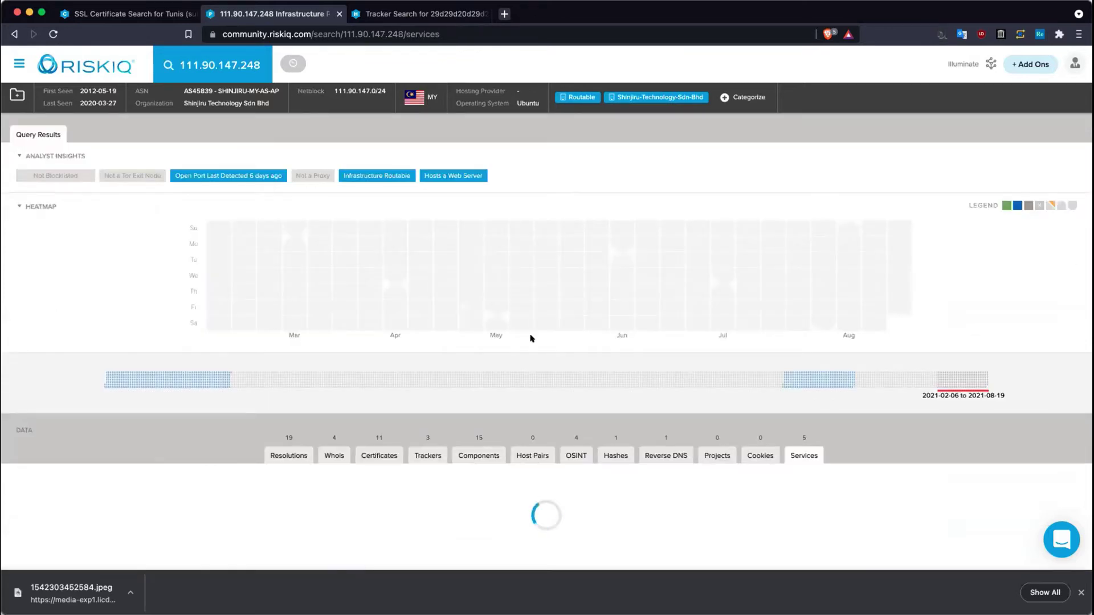
scroll(530, 338, "down", 3)
scroll(530, 338, "down", 5)
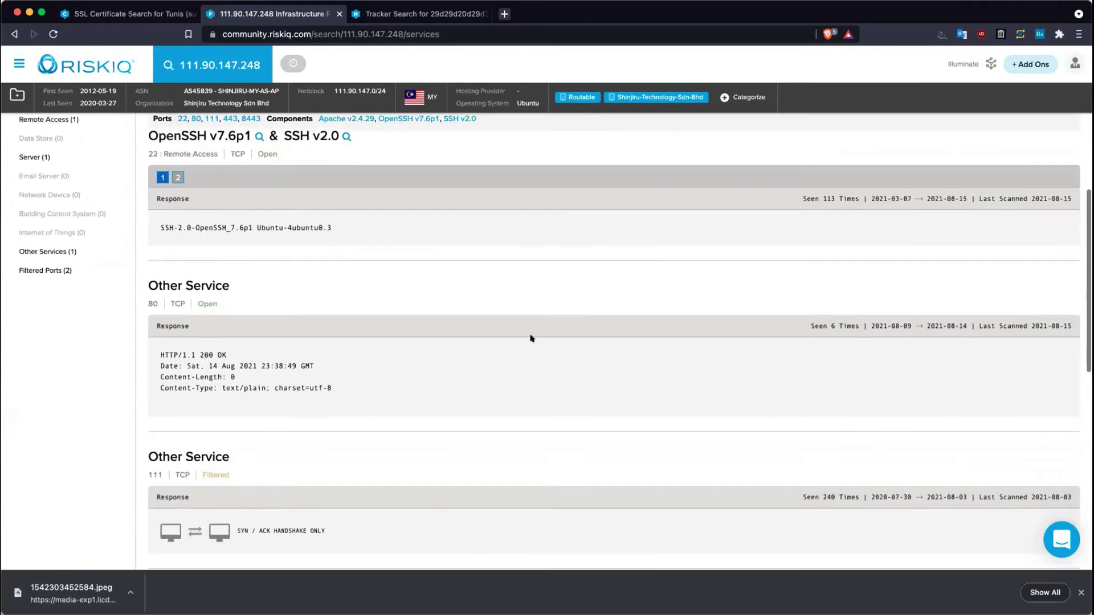
scroll(529, 339, "up", 1)
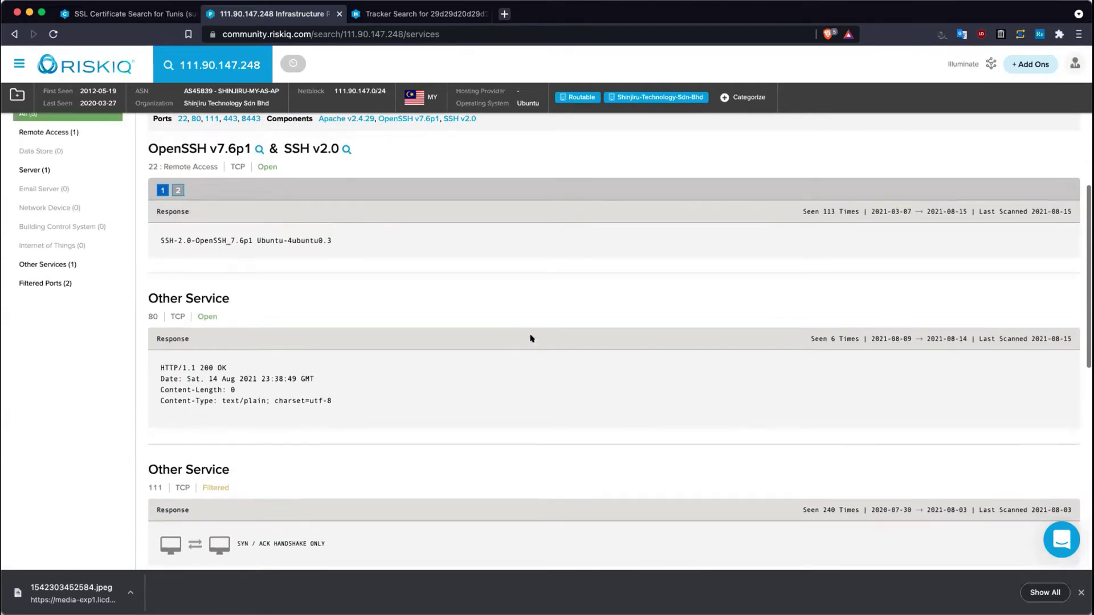
scroll(524, 338, "up", 1)
scroll(525, 338, "down", 5)
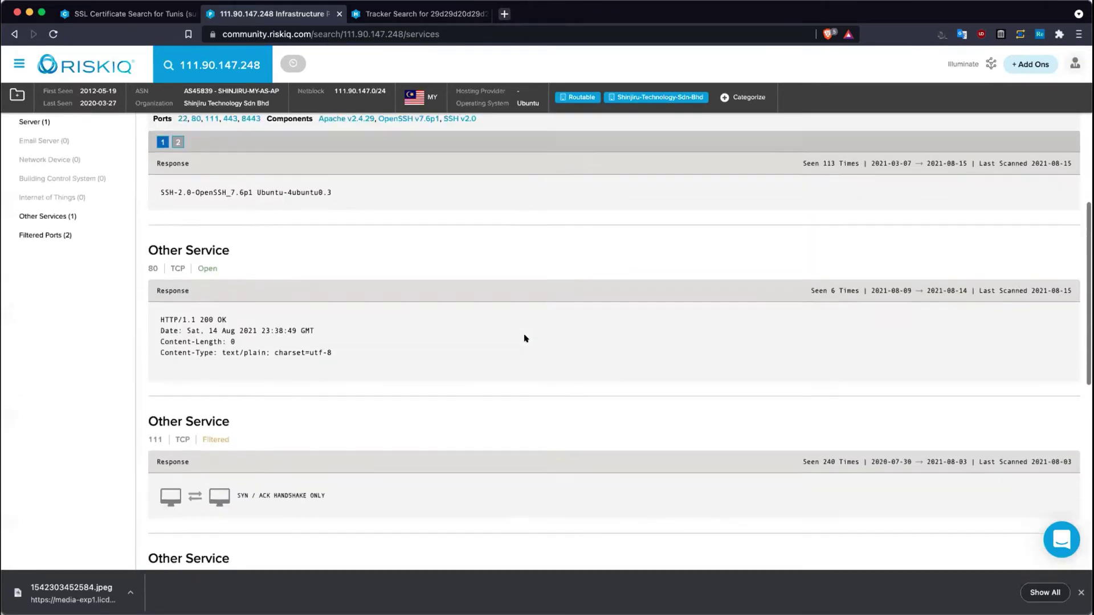
scroll(524, 339, "down", 5)
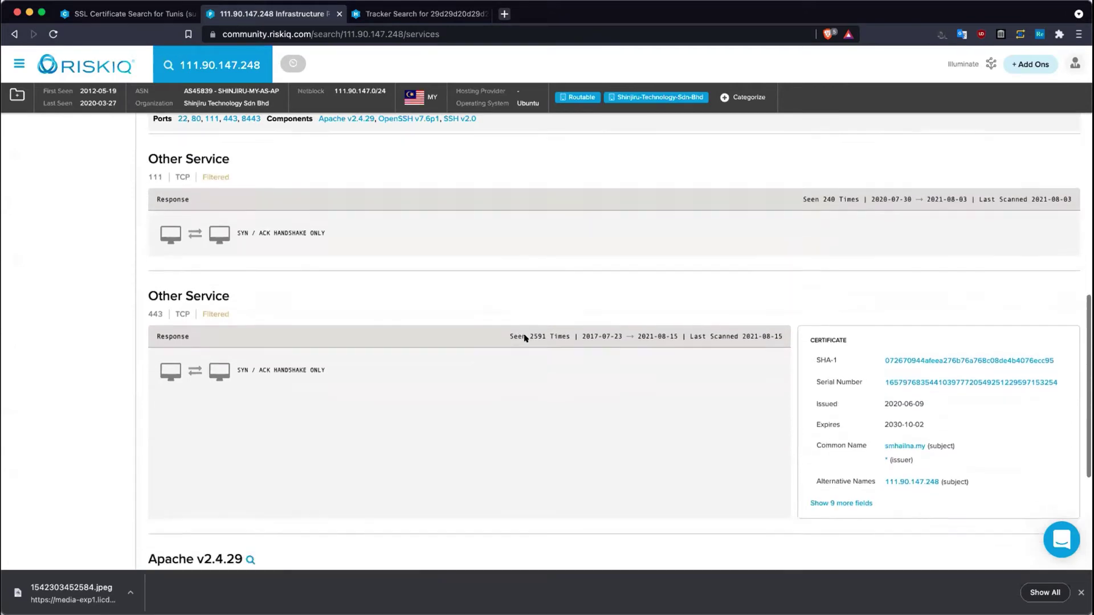
scroll(591, 297, "down", 3)
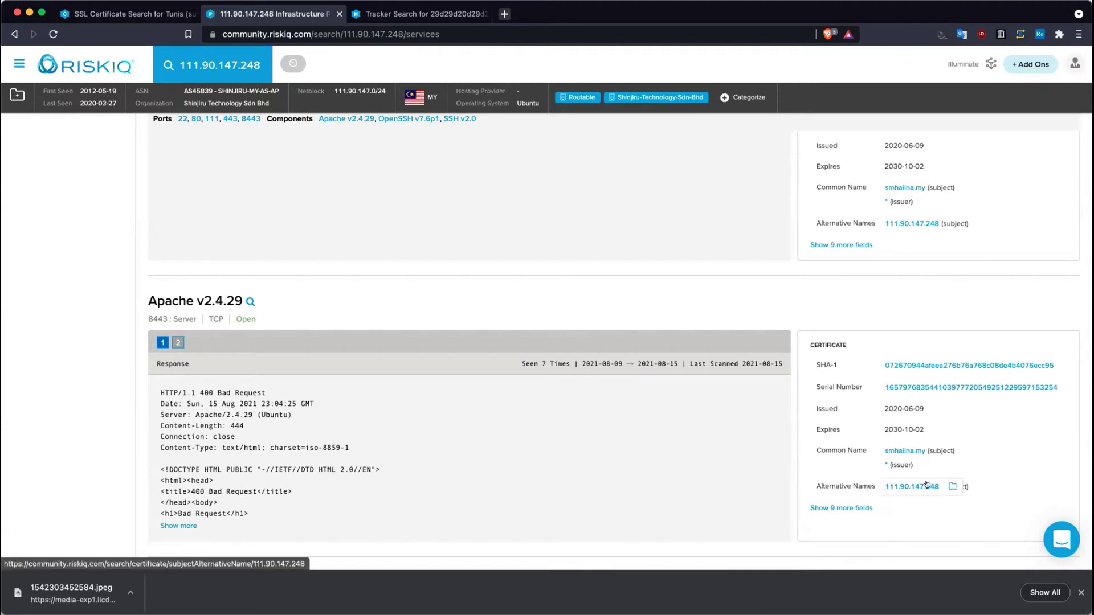
scroll(926, 485, "up", 1)
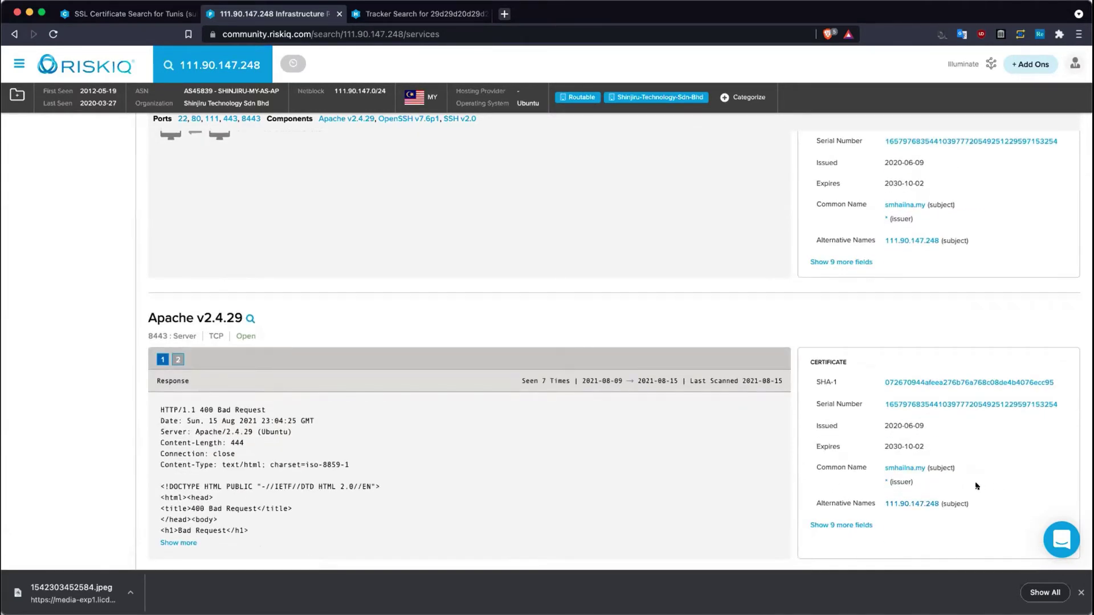
scroll(1002, 438, "up", 3)
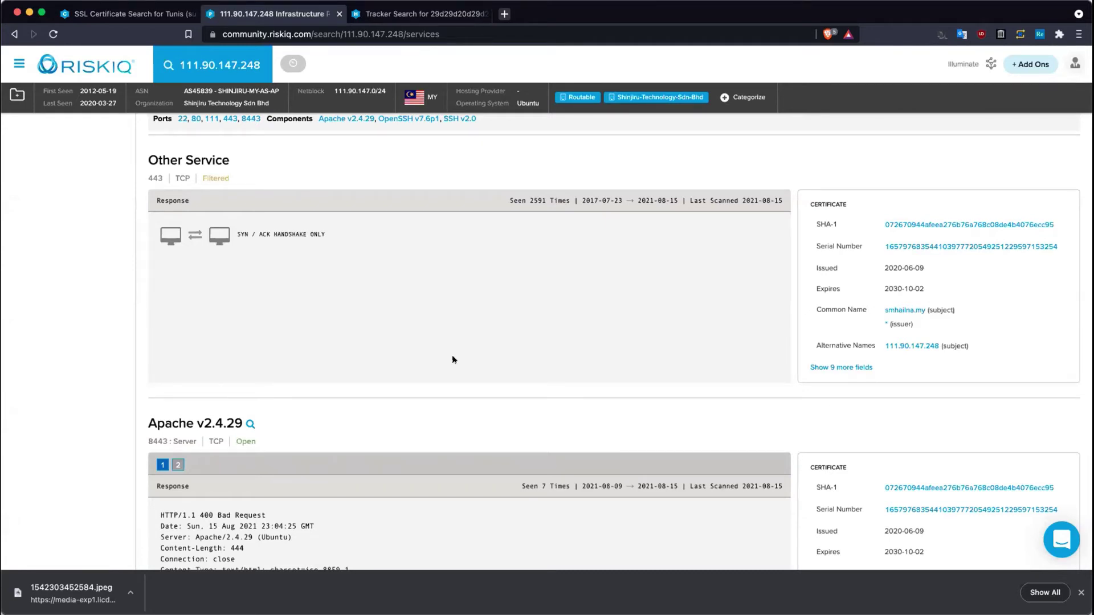
Step: Go back to the certificates of 111.90.147.248 and inspect the current record's subject, issuer and country fields
scroll(269, 288, "up", 15)
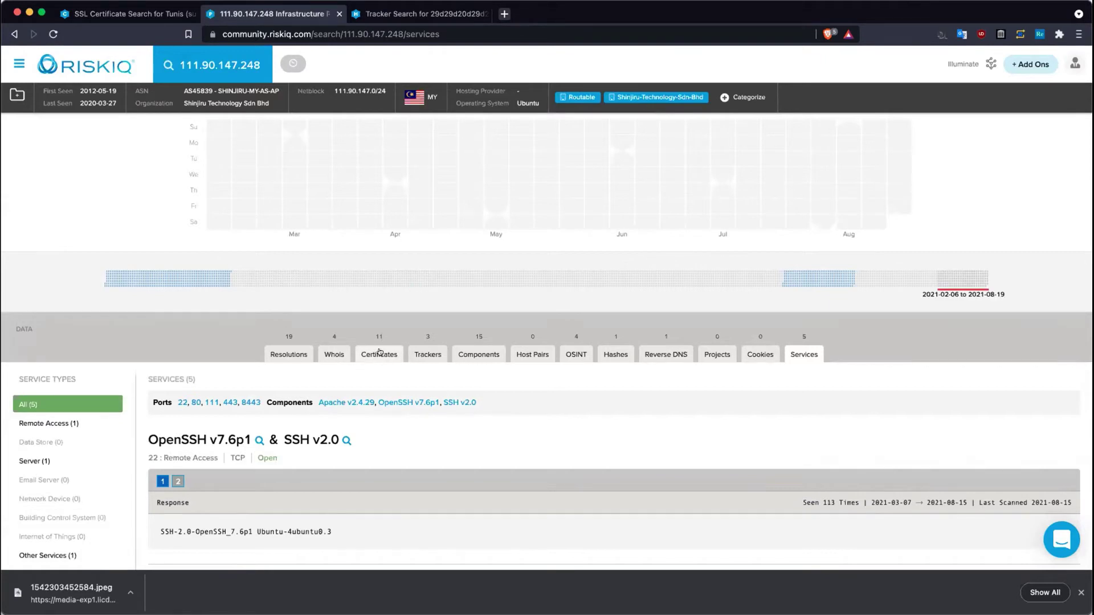
left_click(379, 352)
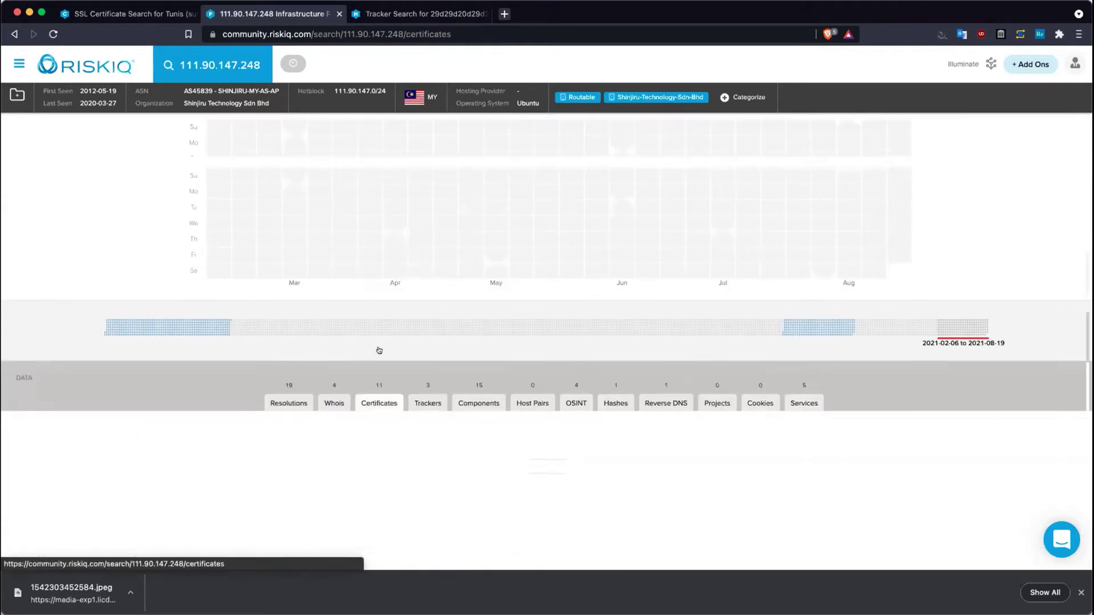
scroll(321, 279, "down", 3)
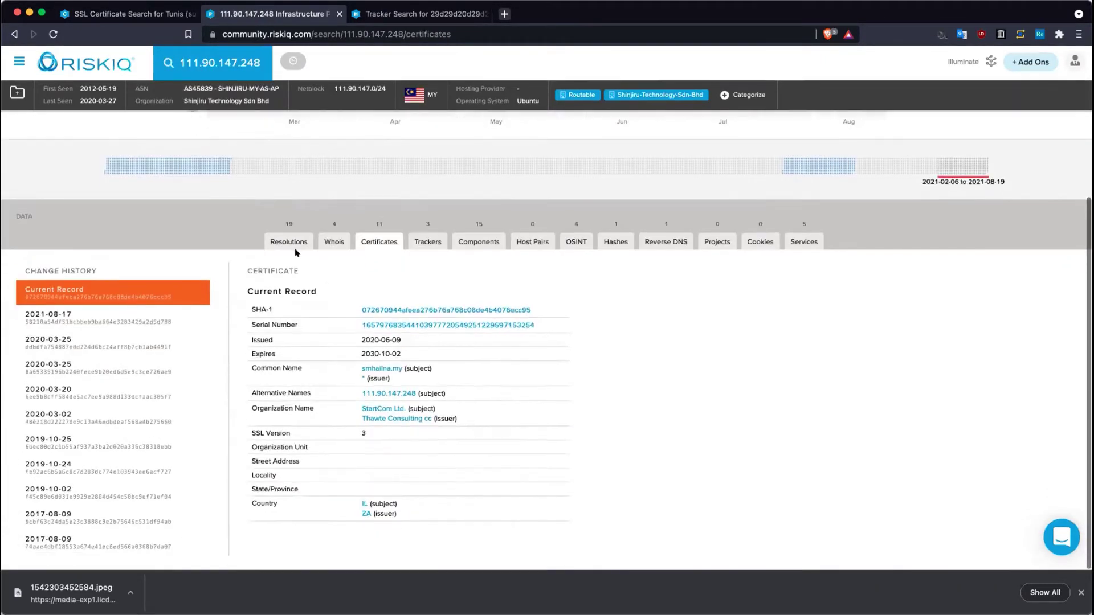
Step: Open the first certificate in the Tunis search, 613bece919b2592f3bbab92e6faee32d669d5c36, and expand its details to check the country fields
key("ctrl+shift+Tab")
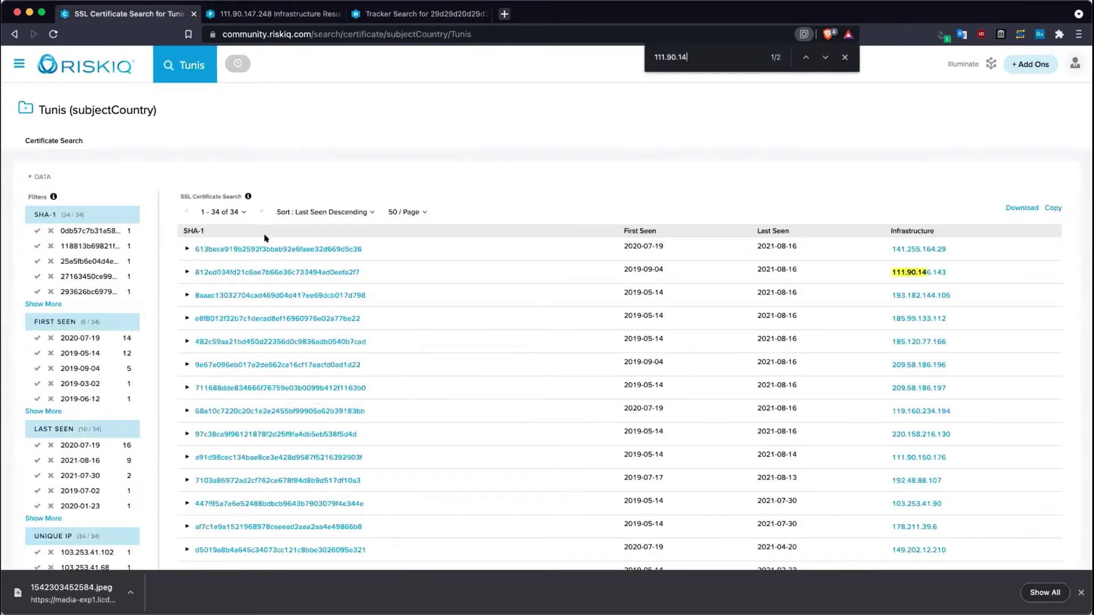
left_click(278, 249)
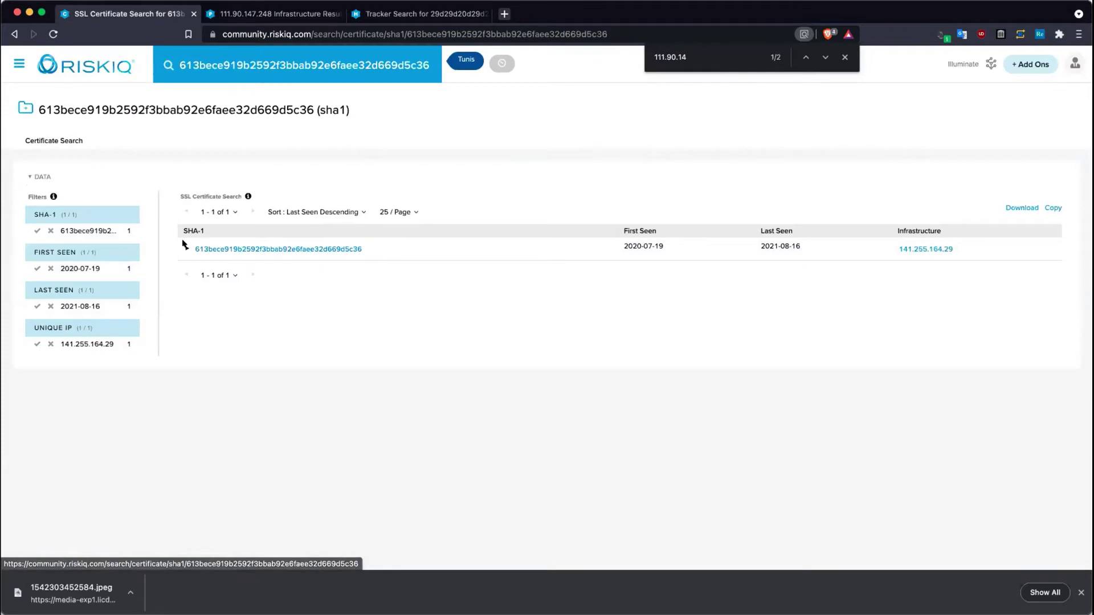
left_click(187, 249)
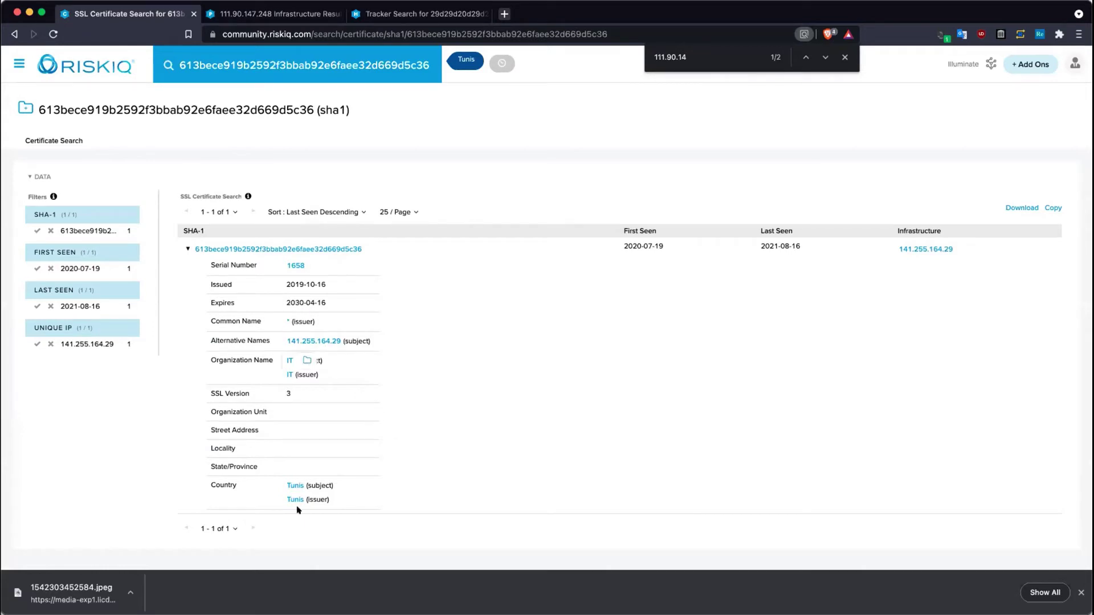
mouse_move(293, 503)
Step: From the current certificate record of 111.90.147.248, open the issuer organization Thawte Consulting cc in a new tab and close the tracker search tab
key("ctrl+Tab")
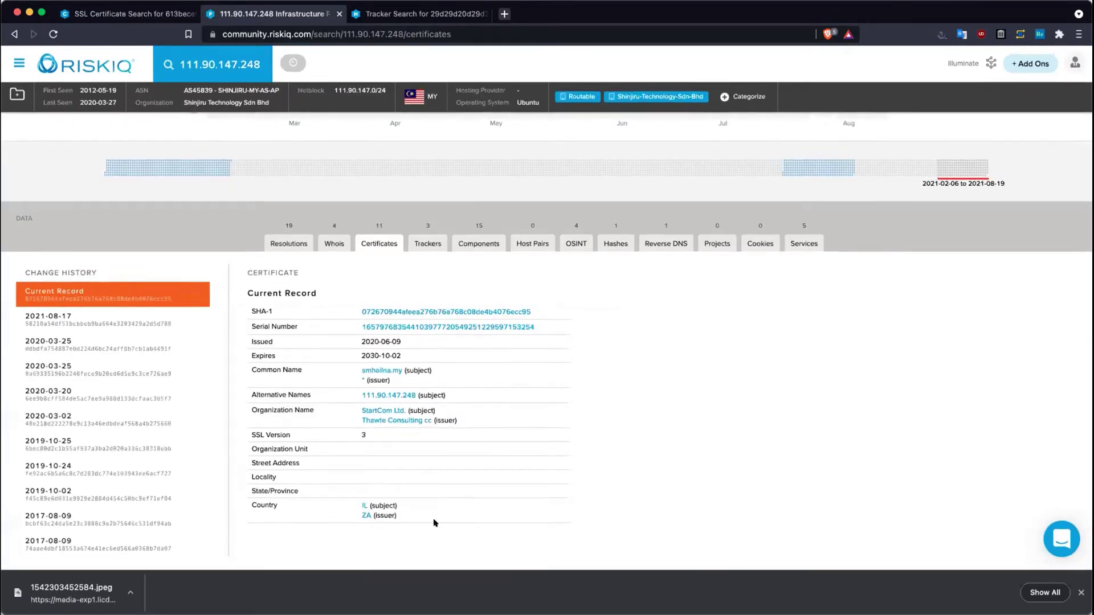
mouse_move(362, 507)
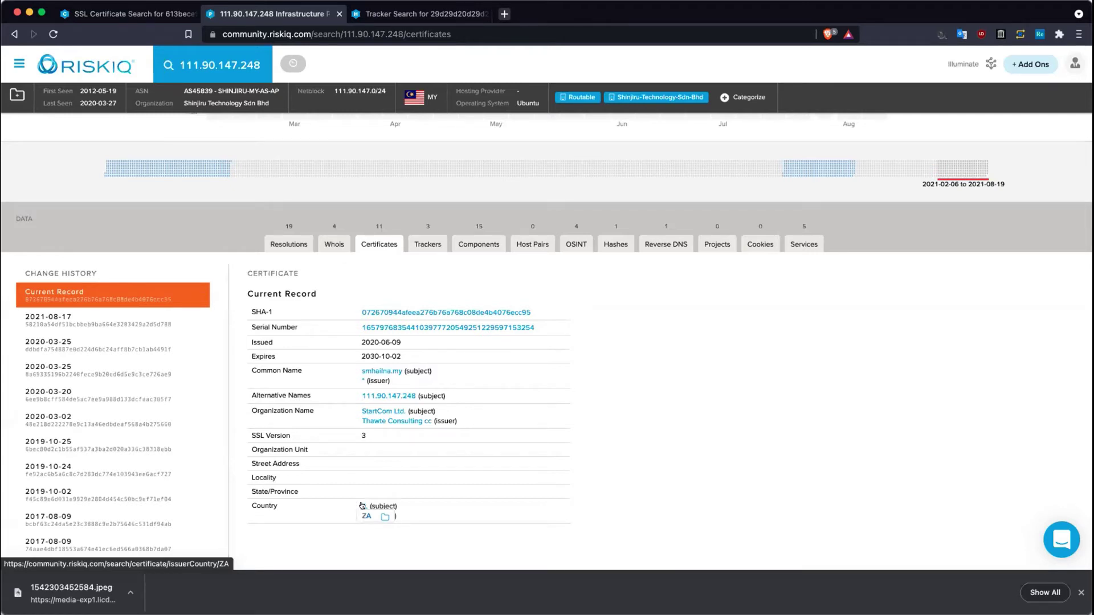
right_click(390, 420)
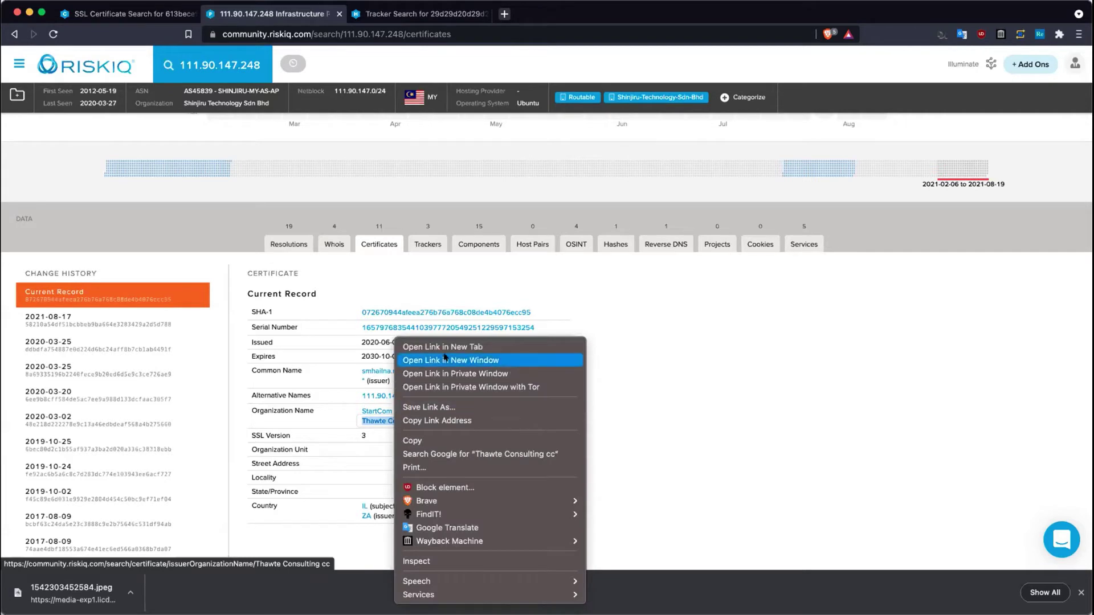
key("Escape")
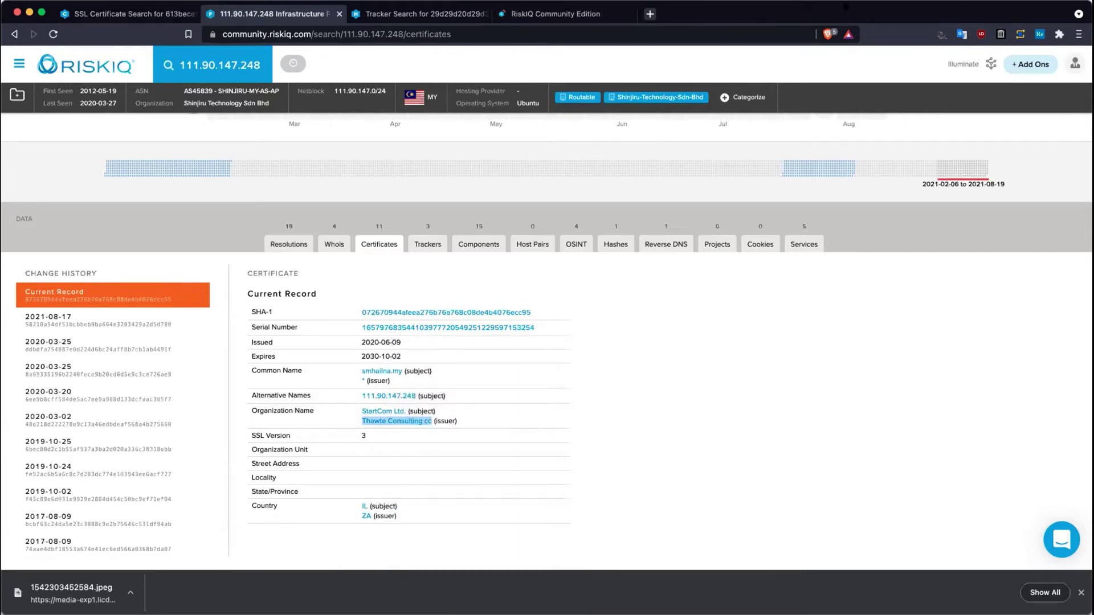
key("super+4")
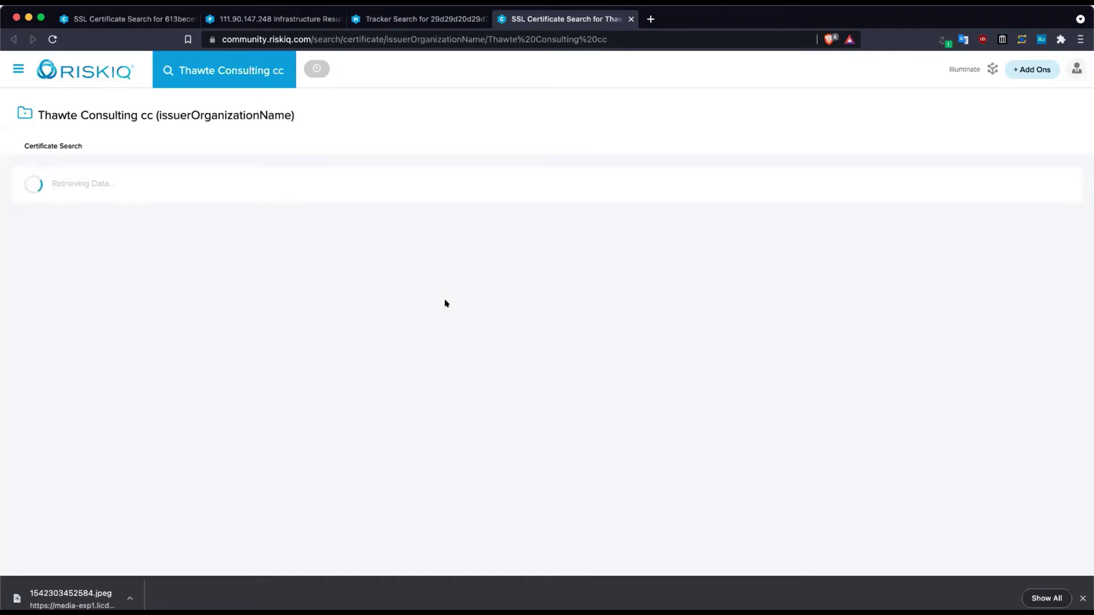
left_click(485, 19)
left_click(283, 19)
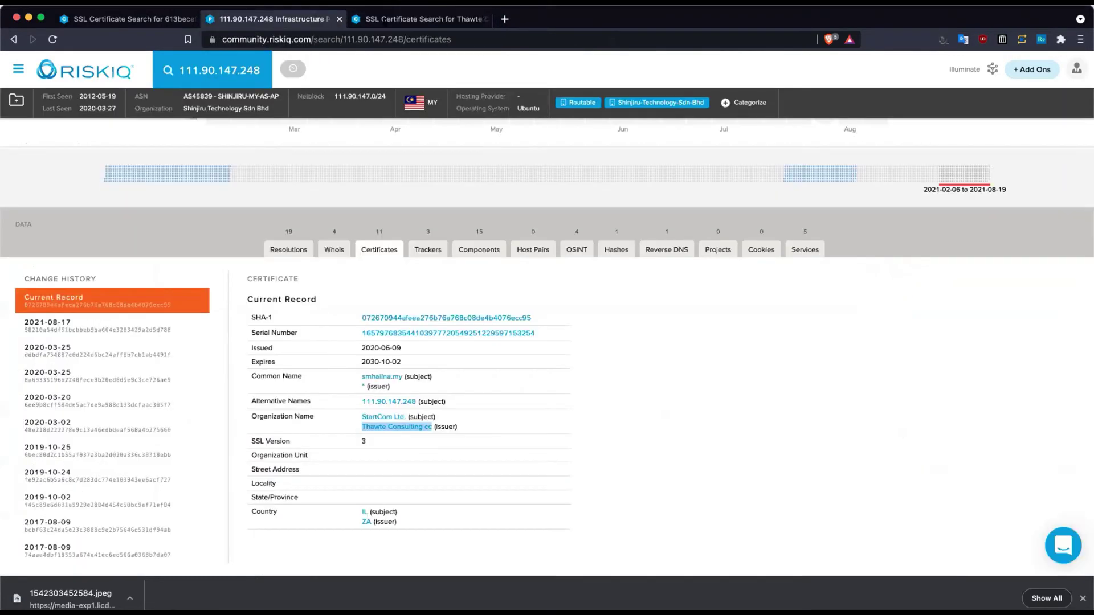
left_click(385, 20)
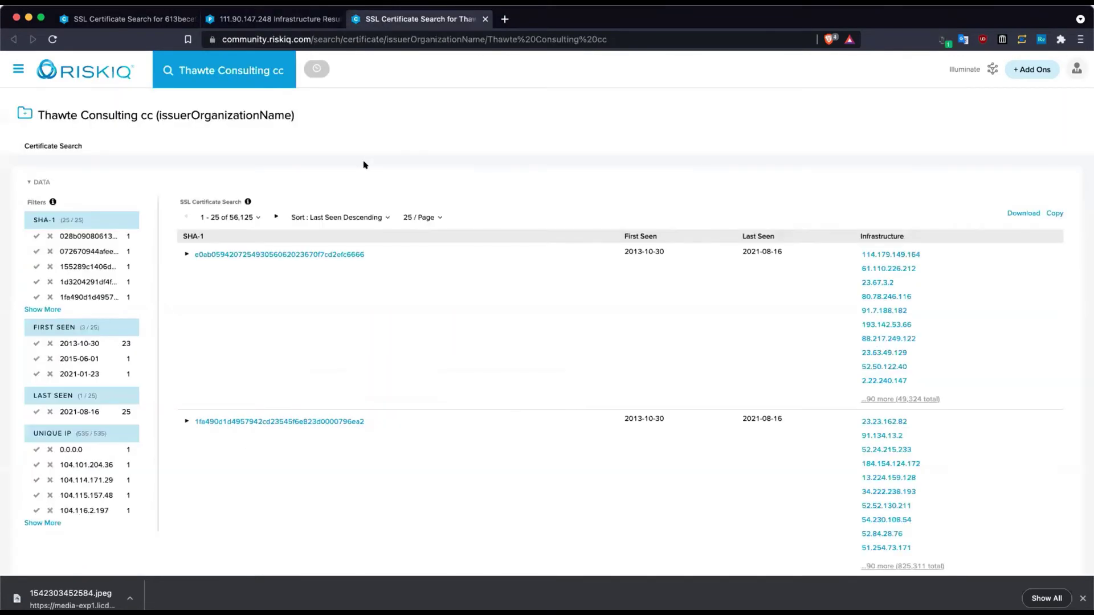
Step: Sort the Thawte Consulting cc certificates by First Seen Descending
left_click(349, 218)
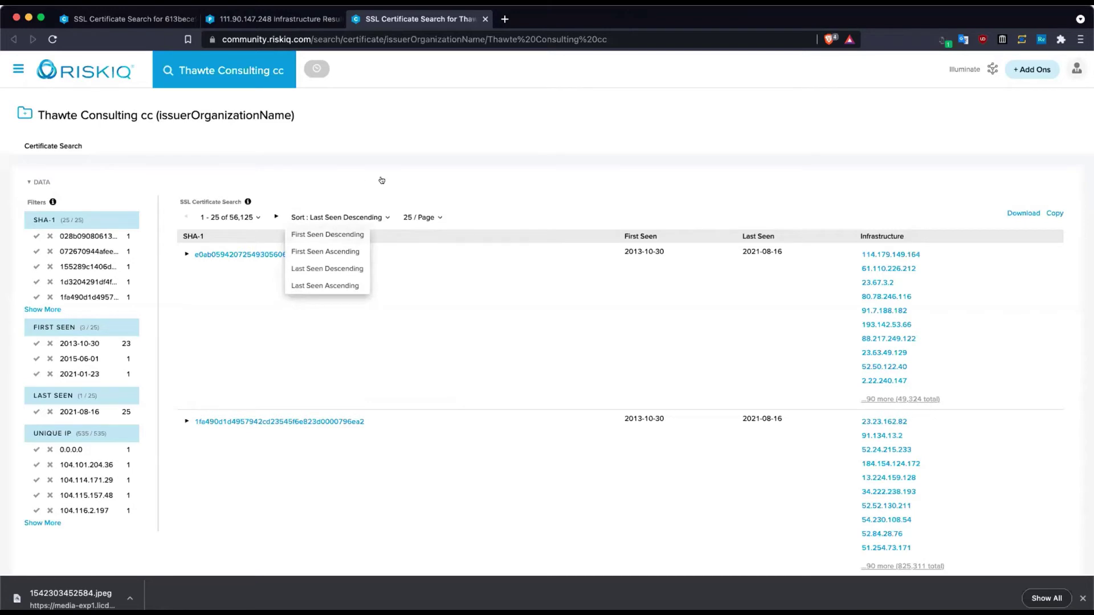
left_click(358, 235)
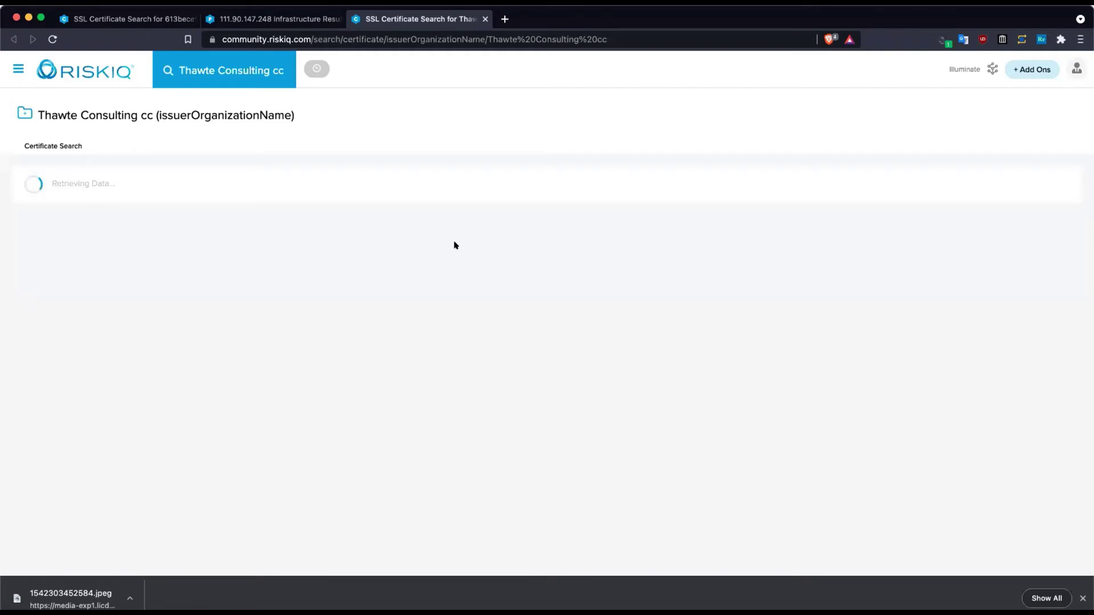
scroll(454, 245, "down", 5)
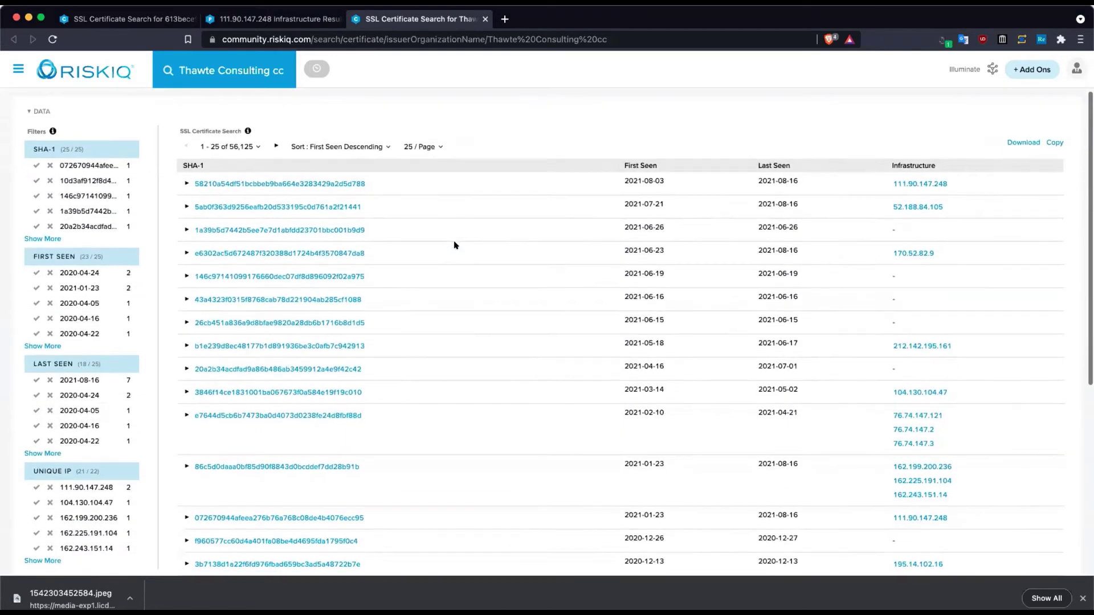
Step: Expand the listed certificates first seen between May and July 2020 and check their subject, issuer and organization fields
scroll(454, 245, "down", 8)
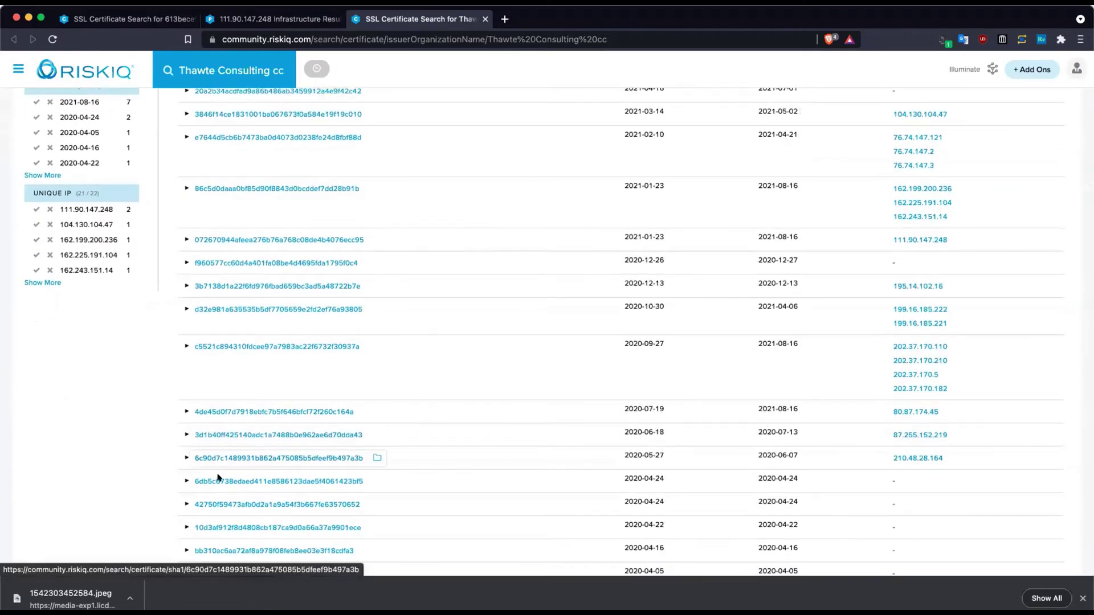
left_click(182, 458)
scroll(181, 456, "down", 2)
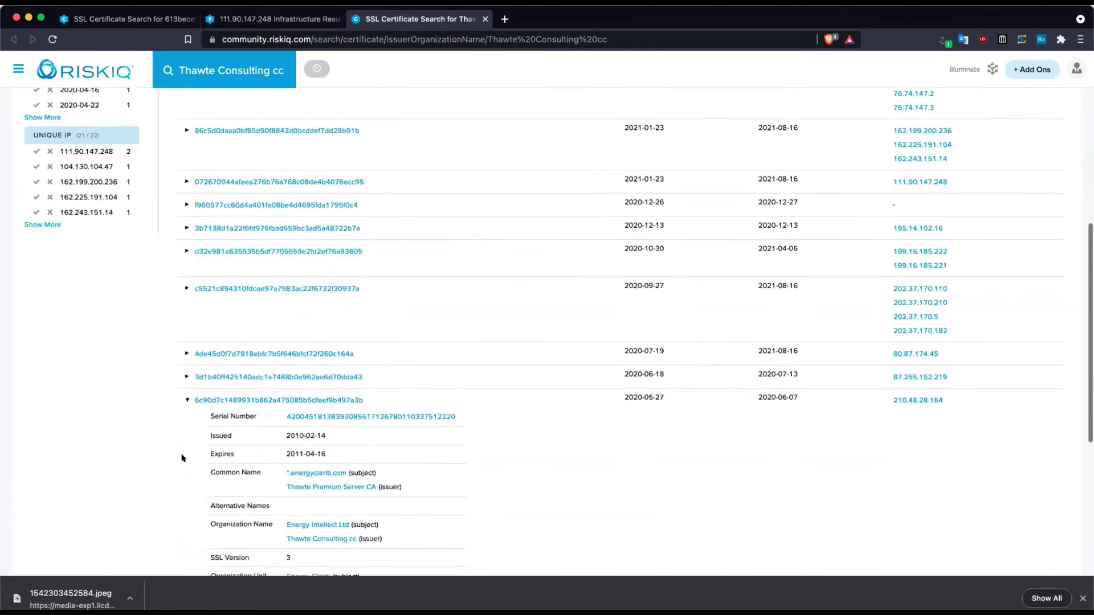
left_click(183, 376)
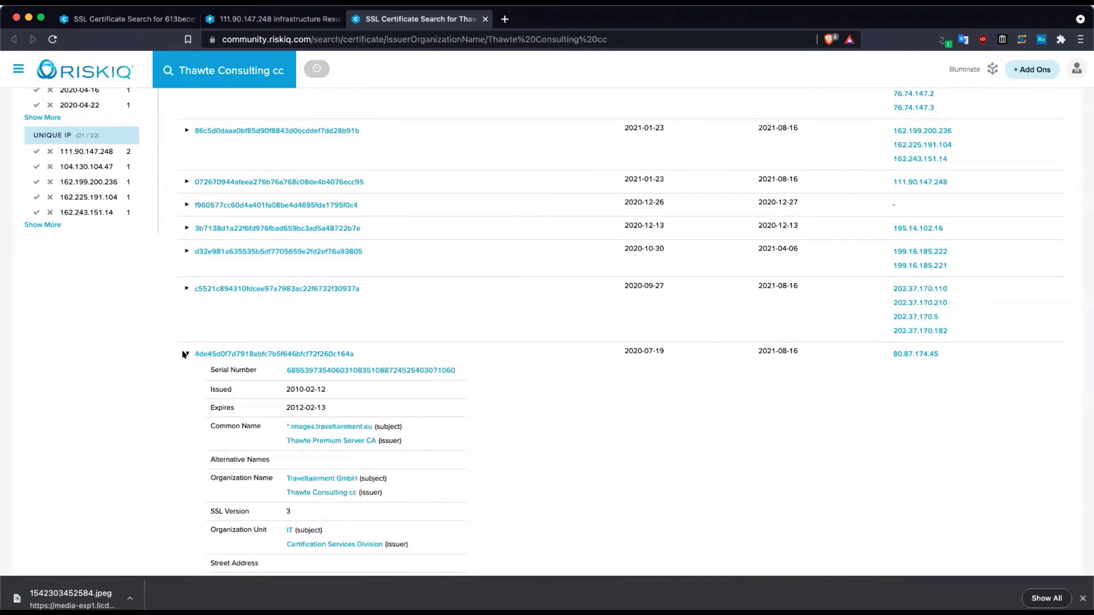
scroll(183, 376, "down", 2)
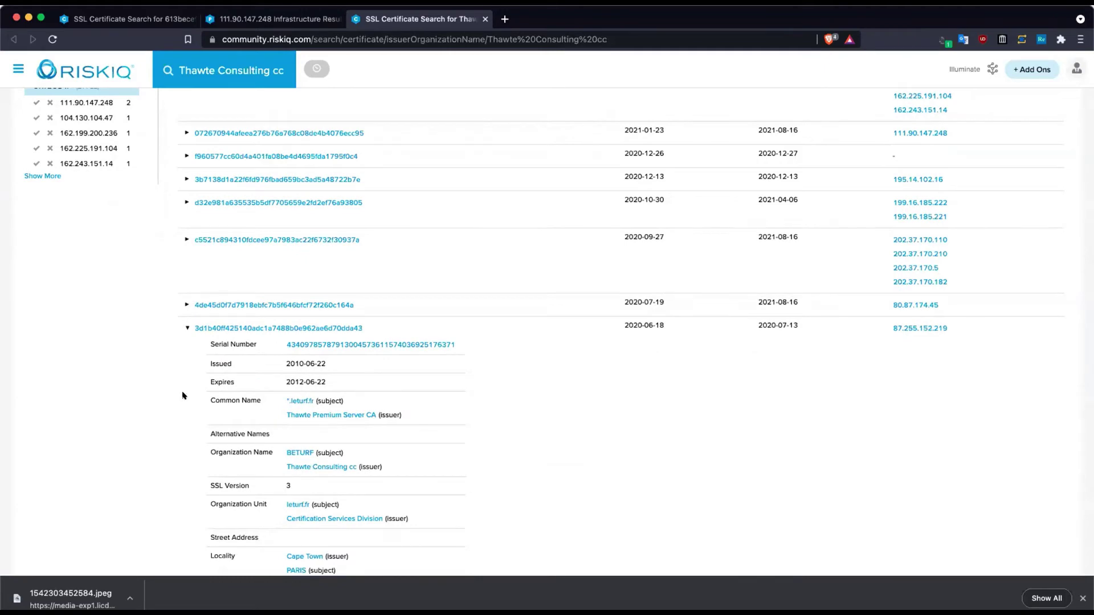
Step: Expand the most recently first-seen Thawte Consulting cc certificate, tied to 111.90.147.248, and inspect its organization and country fields
scroll(182, 376, "up", 9)
scroll(182, 393, "up", 8)
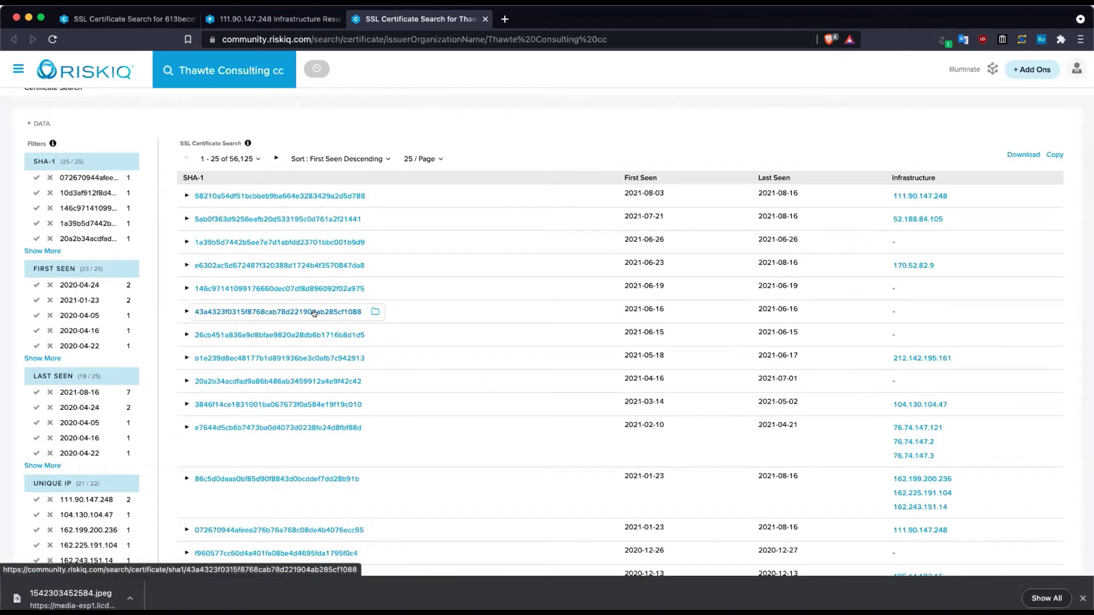
left_click(187, 196)
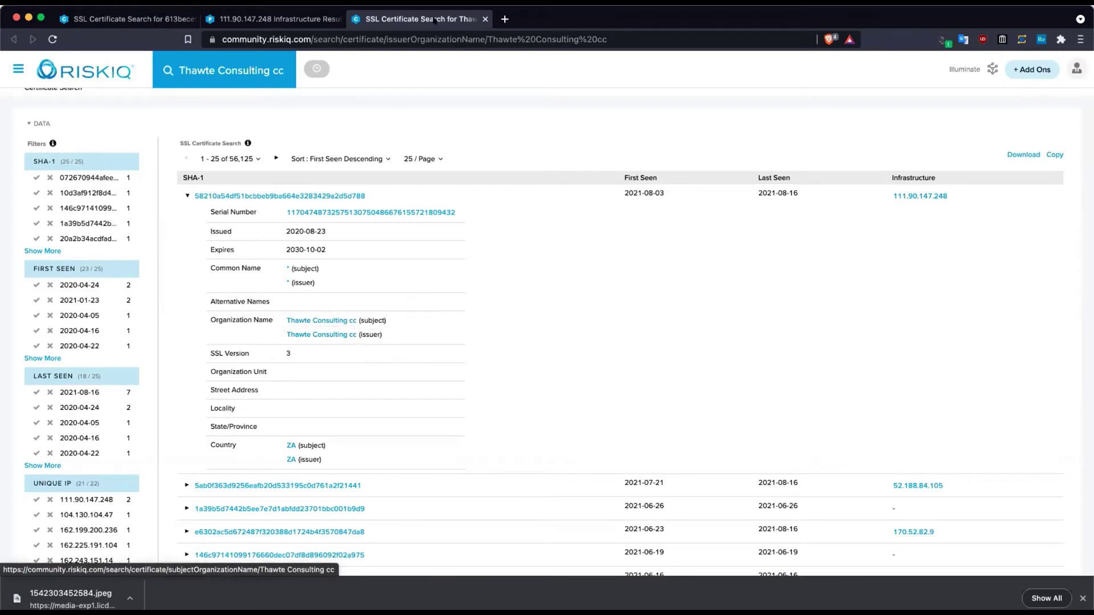
Step: Return to the 111.90.147.248 certificate record, highlight the common name smhailna.my, and pivot on the subject organization StartCom Ltd
left_click(276, 18)
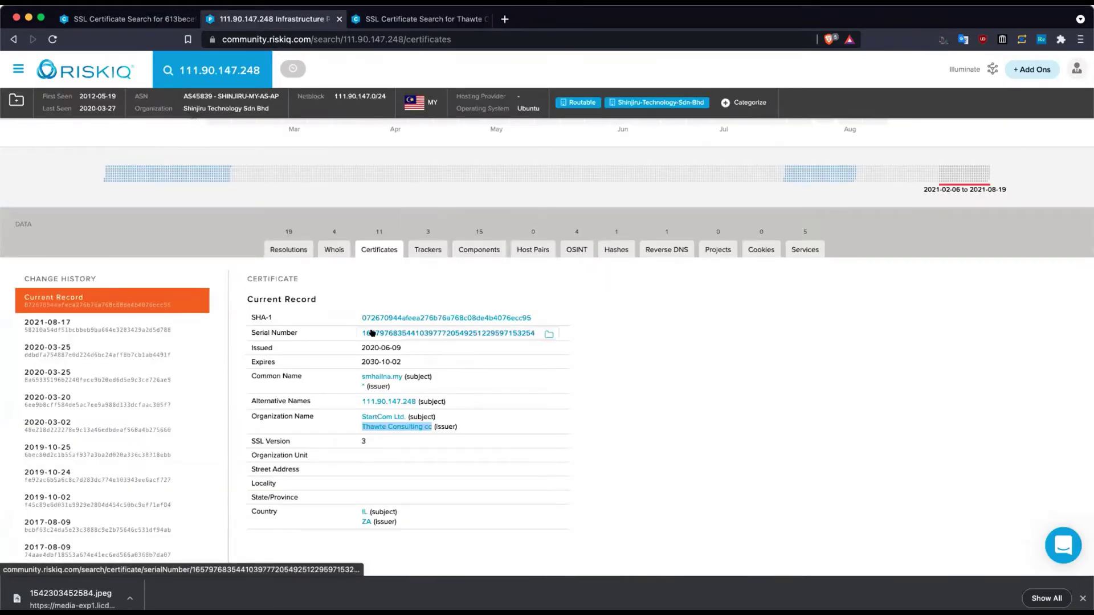
left_click_drag(404, 376, 361, 377)
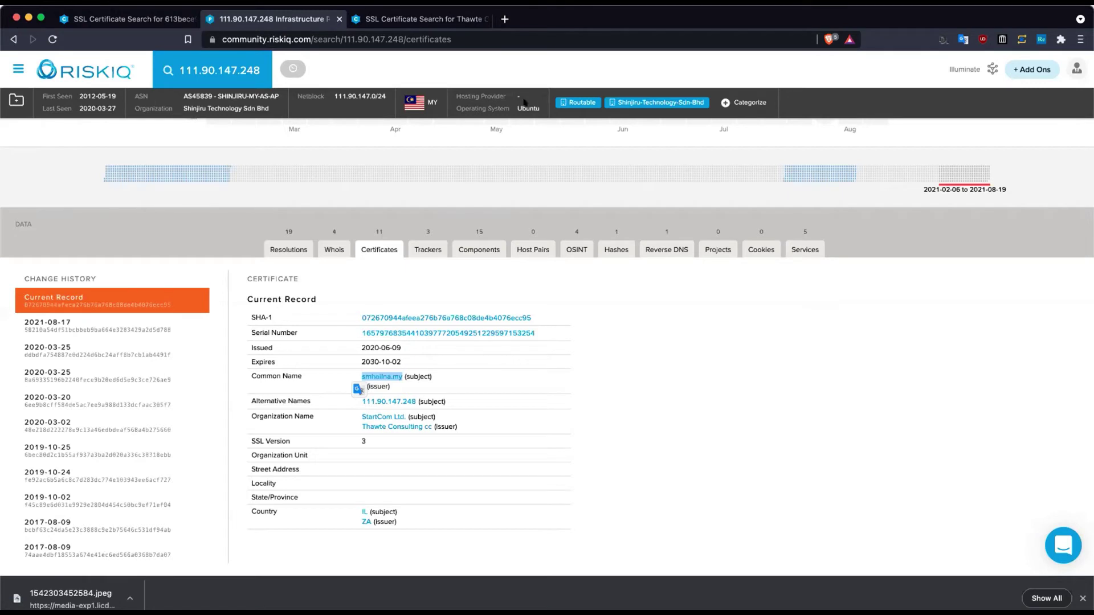
left_click(451, 369)
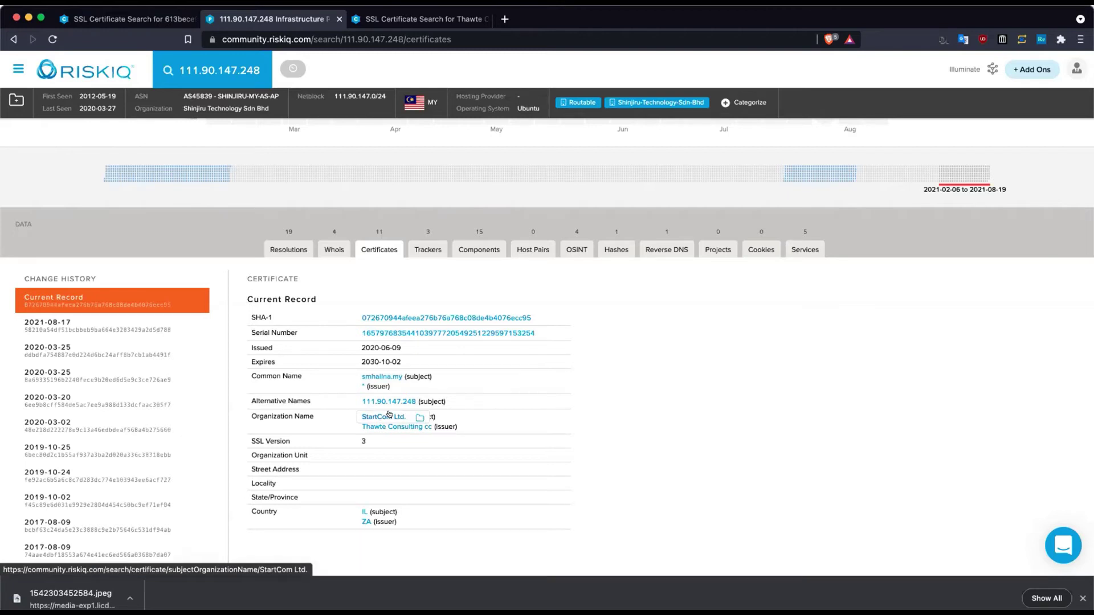
left_click(389, 416)
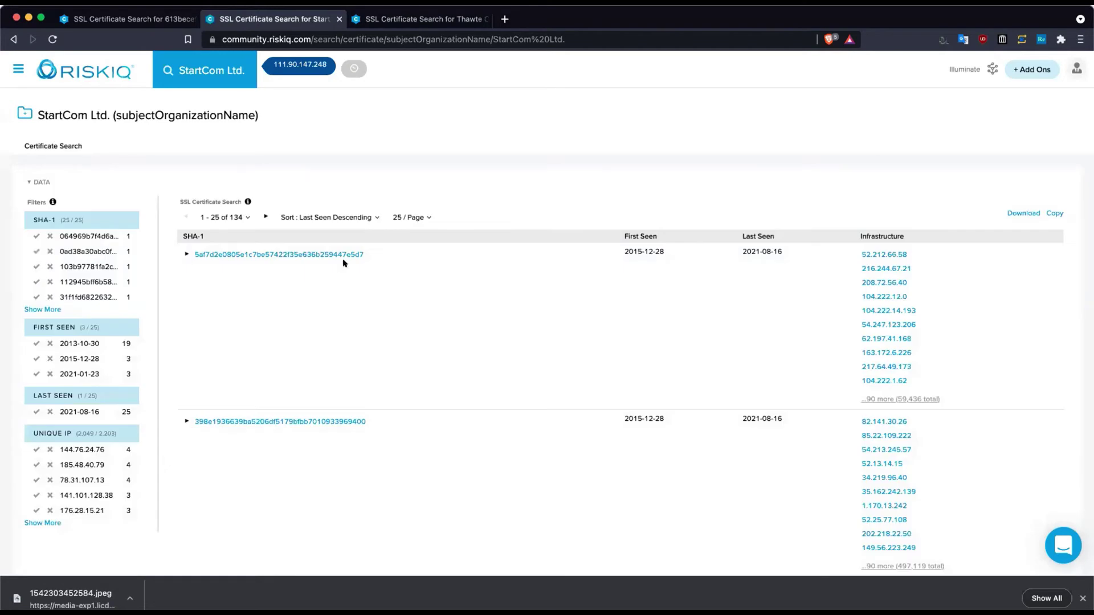
Step: Set the StartCom Ltd. certificate list to show 250 results per page
left_click(407, 217)
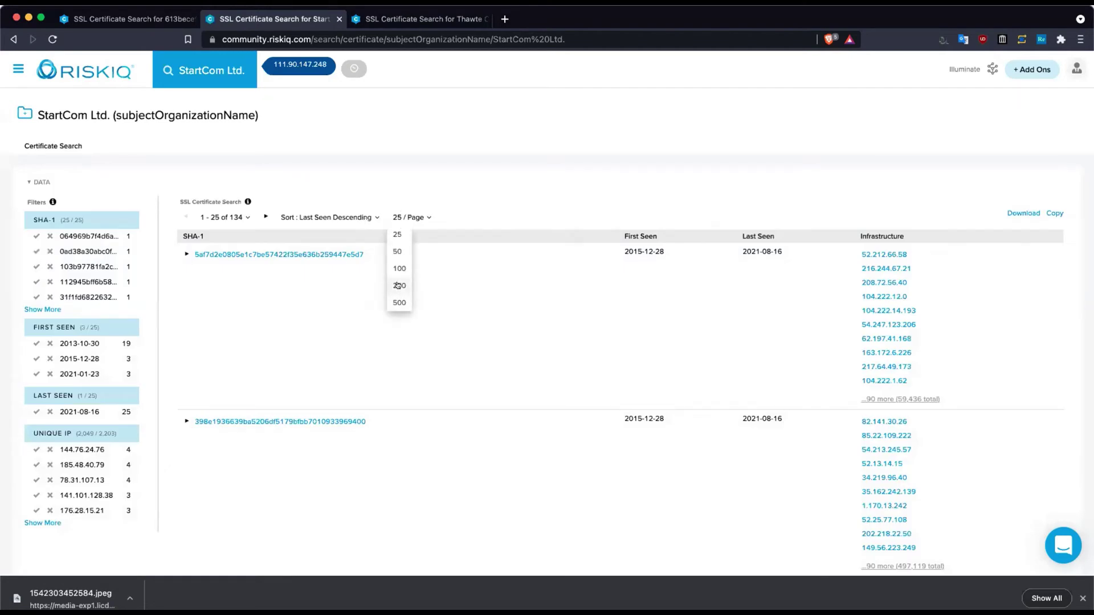
left_click(511, 196)
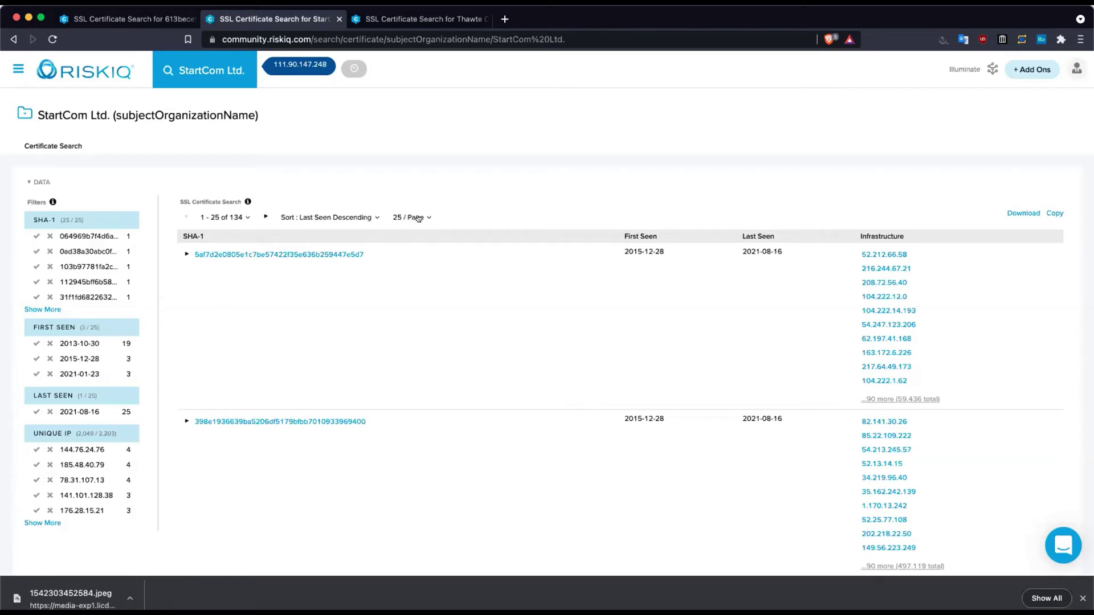
left_click(406, 215)
left_click(397, 287)
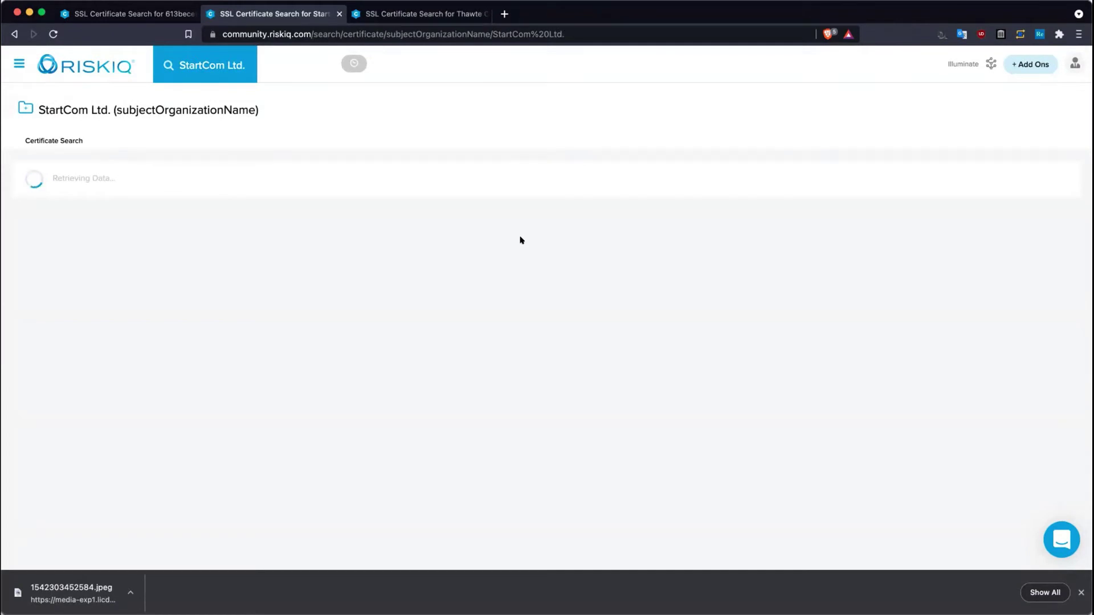
left_click(415, 35)
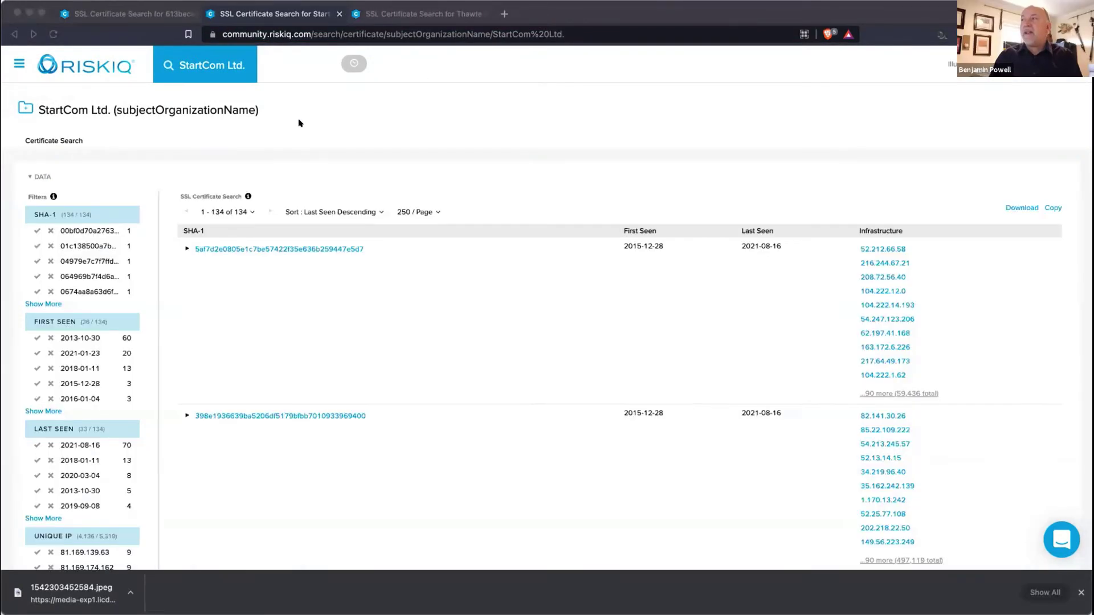
Step: Look over the StartCom Ltd. certificate list, checking first-seen and last-seen dates and the associated infrastructure addresses
scroll(520, 232, "down", 1)
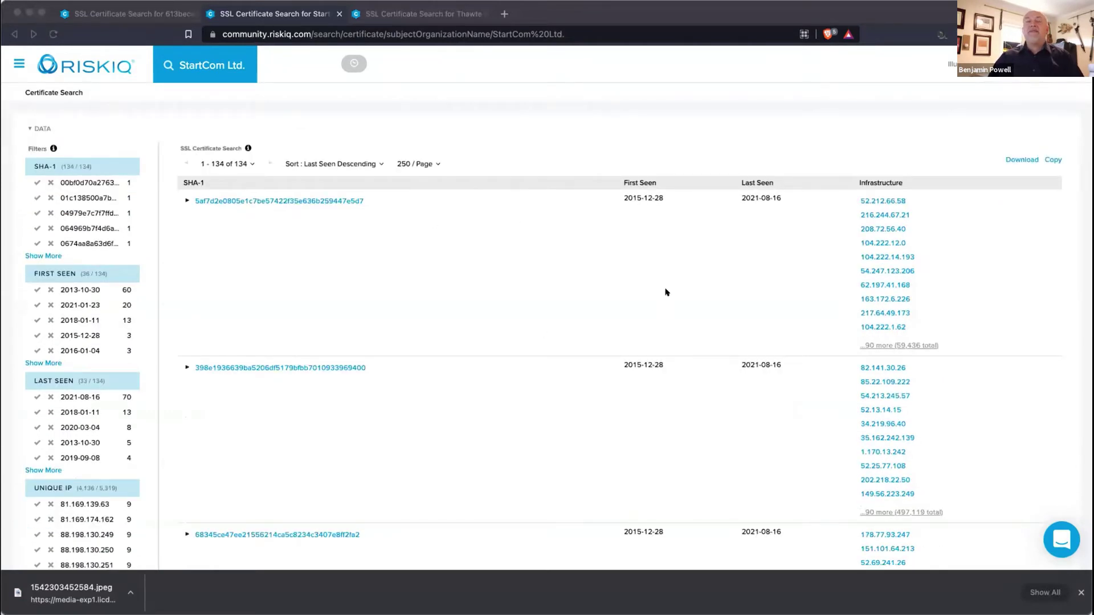
scroll(581, 245, "up", 1)
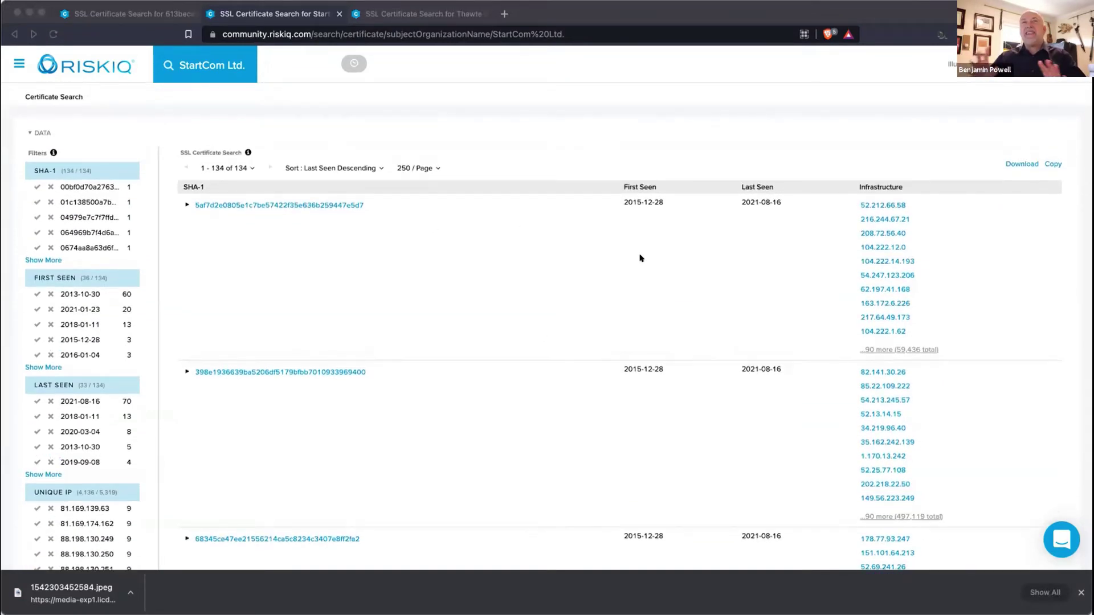
scroll(639, 257, "up", 1)
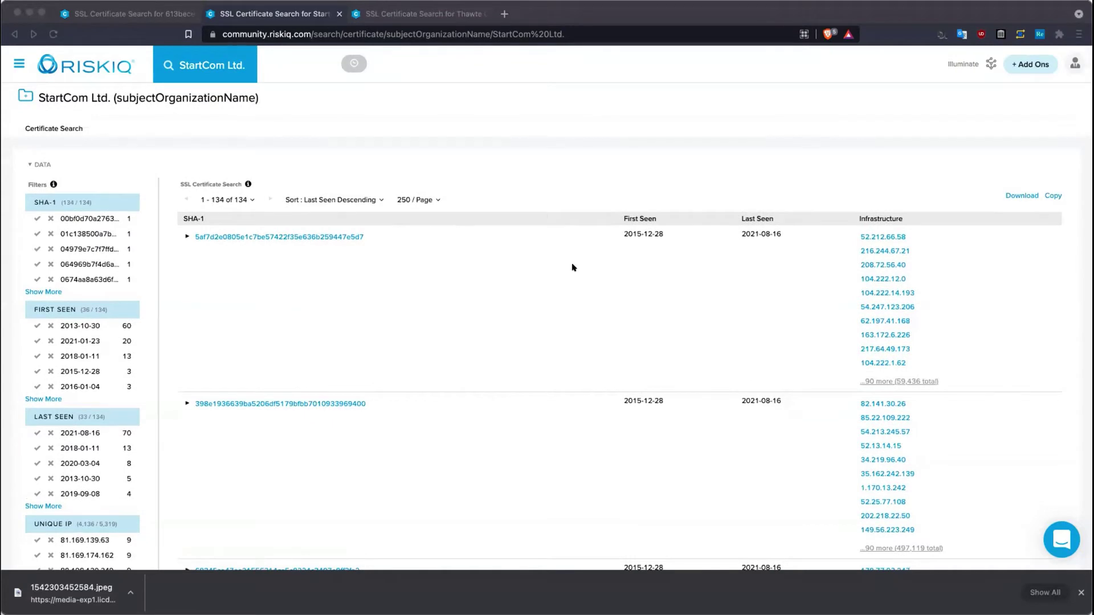
scroll(573, 266, "down", 1)
left_click(336, 156)
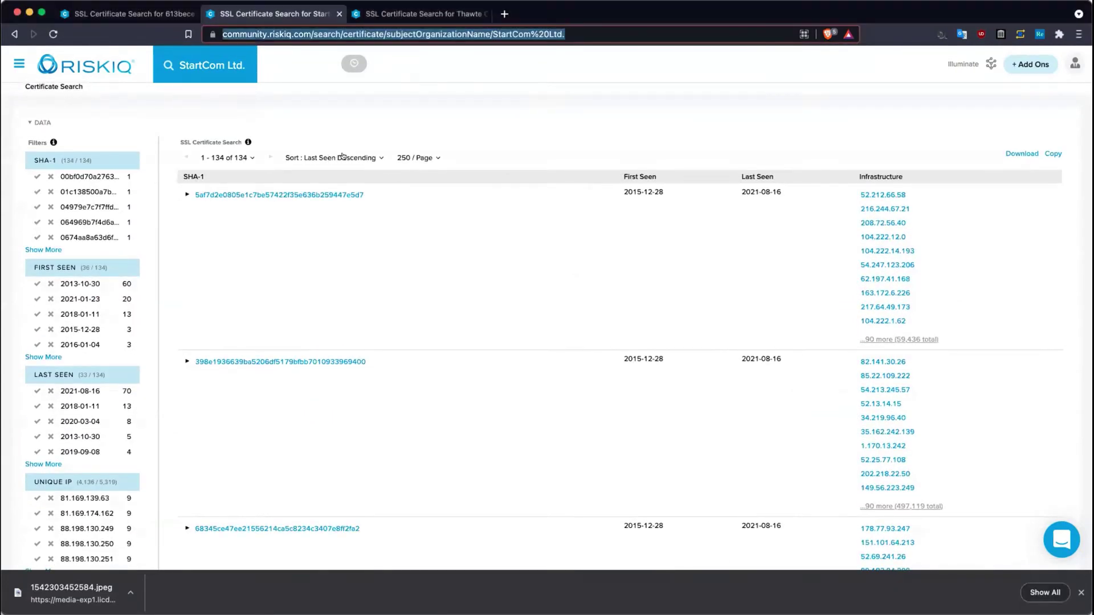
left_click(338, 155)
left_click(373, 192)
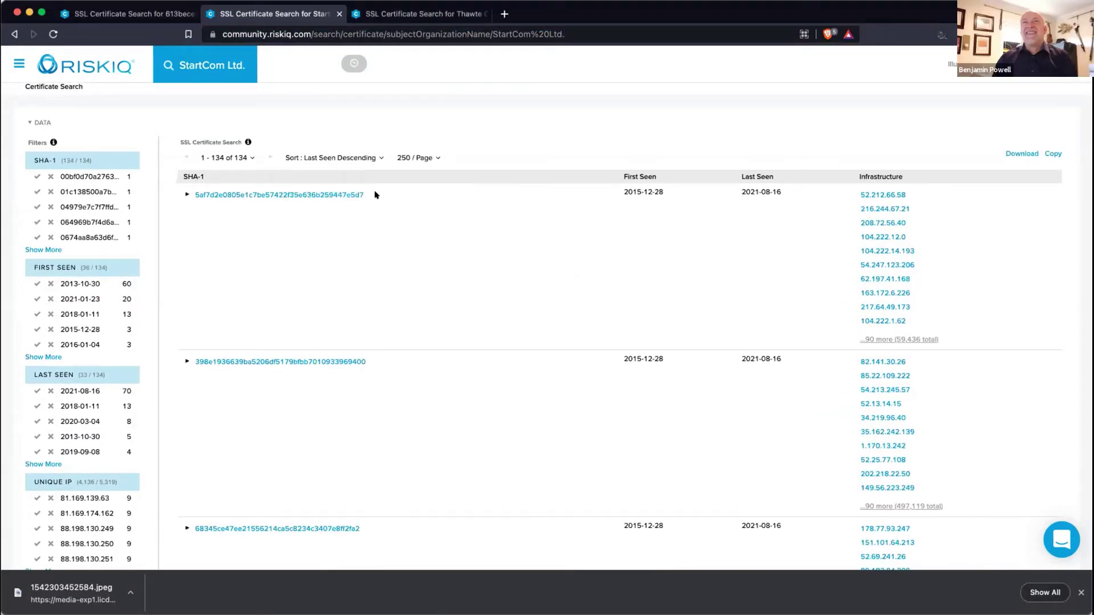
scroll(490, 295, "down", 1)
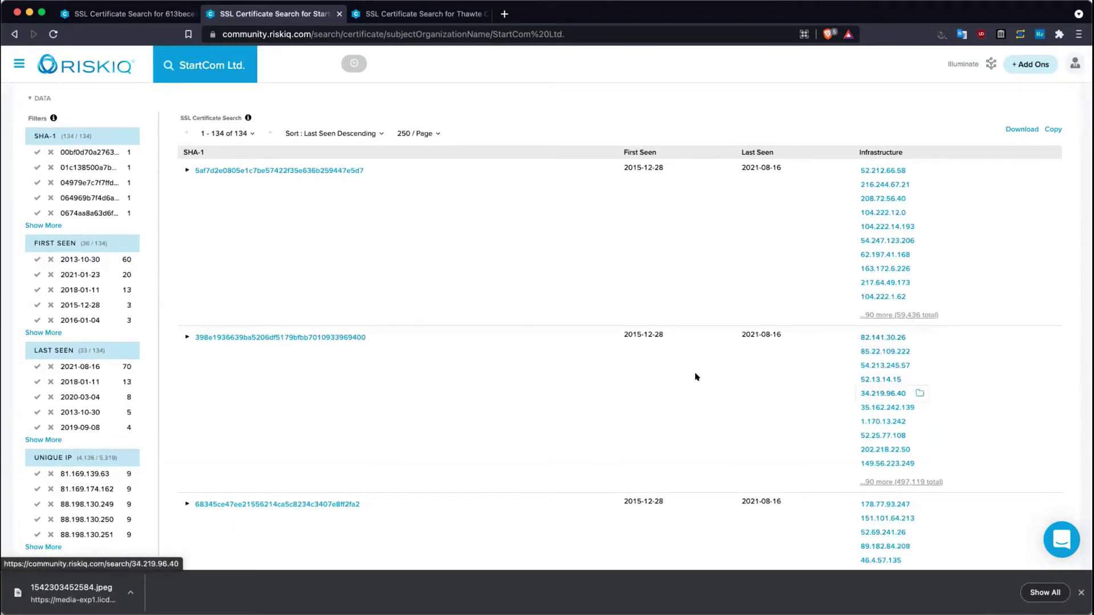
scroll(676, 376, "down", 4)
scroll(676, 378, "down", 5)
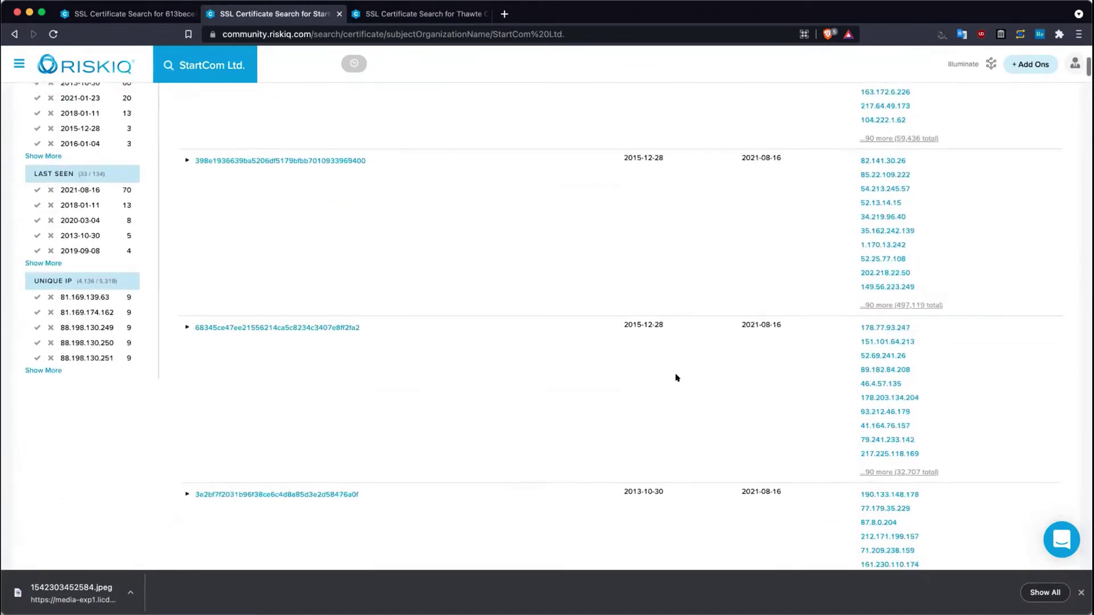
scroll(672, 376, "up", 10)
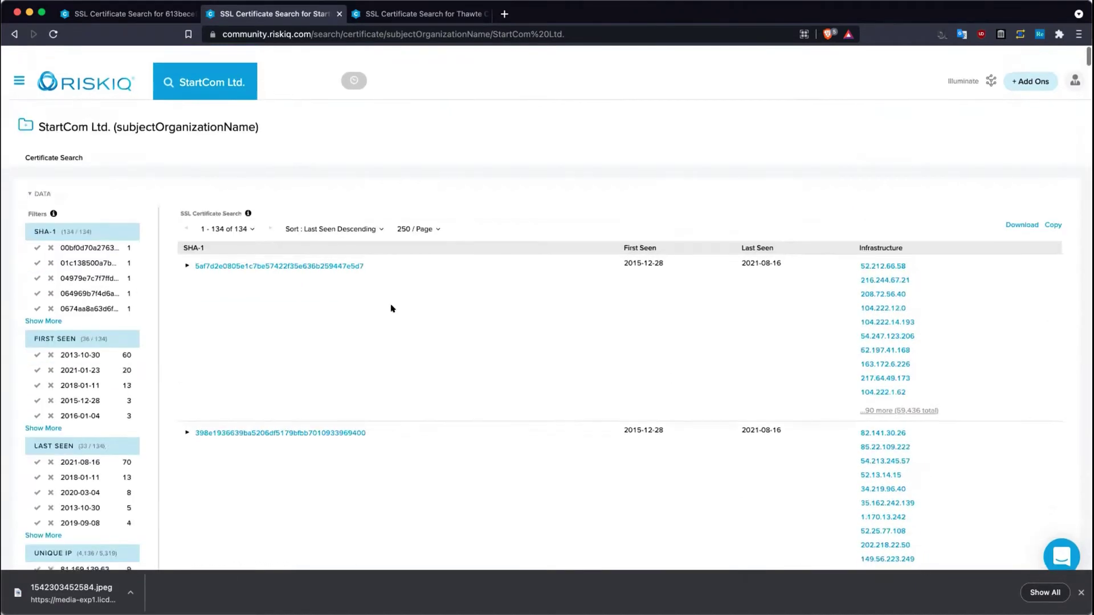
Step: Sort the StartCom Ltd. certificates by First Seen Descending and expand the certificate tied to 152.89.160.81
left_click(331, 211)
left_click(322, 230)
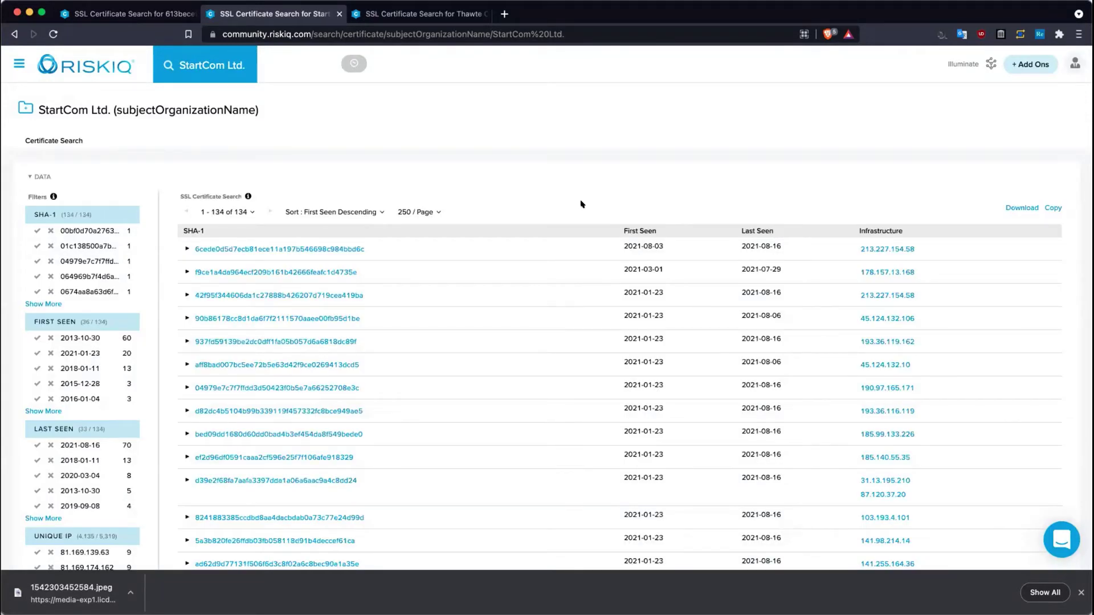
scroll(581, 204, "down", 3)
scroll(581, 204, "down", 5)
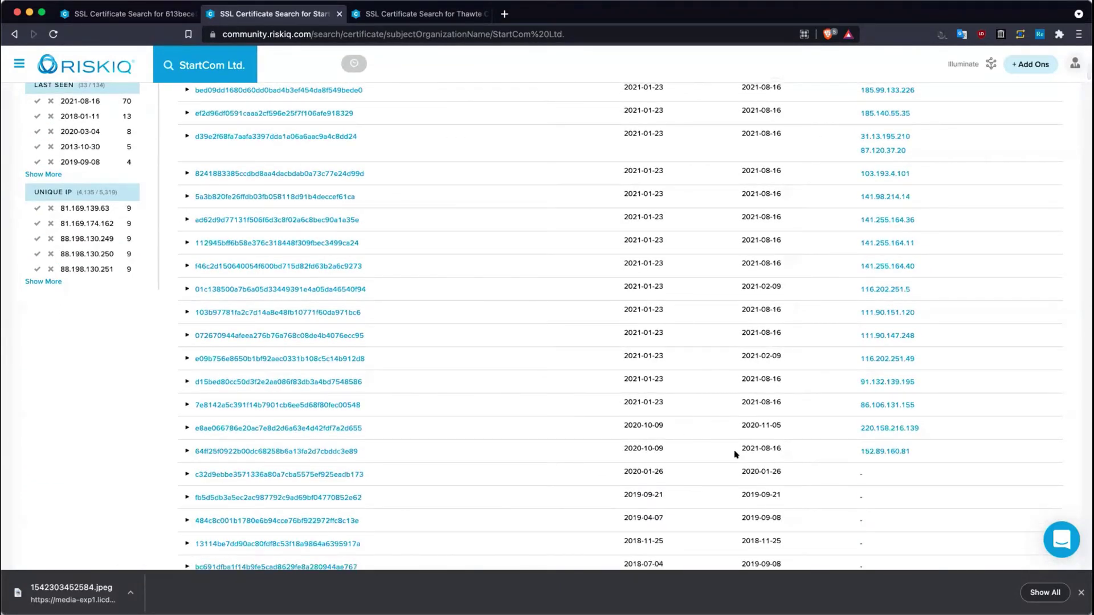
left_click(183, 450)
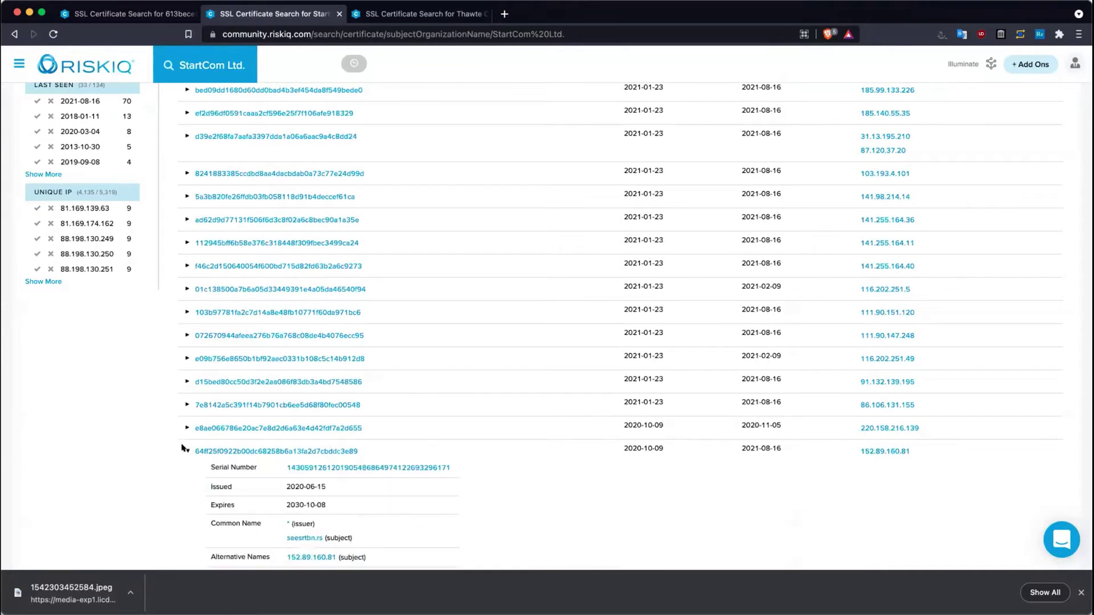
Step: Expand the certificate tied to 220.158.216.139 and compare its names, organizations and countries with the 152.89.160.81 certificate
scroll(217, 444, "down", 3)
scroll(216, 443, "down", 2)
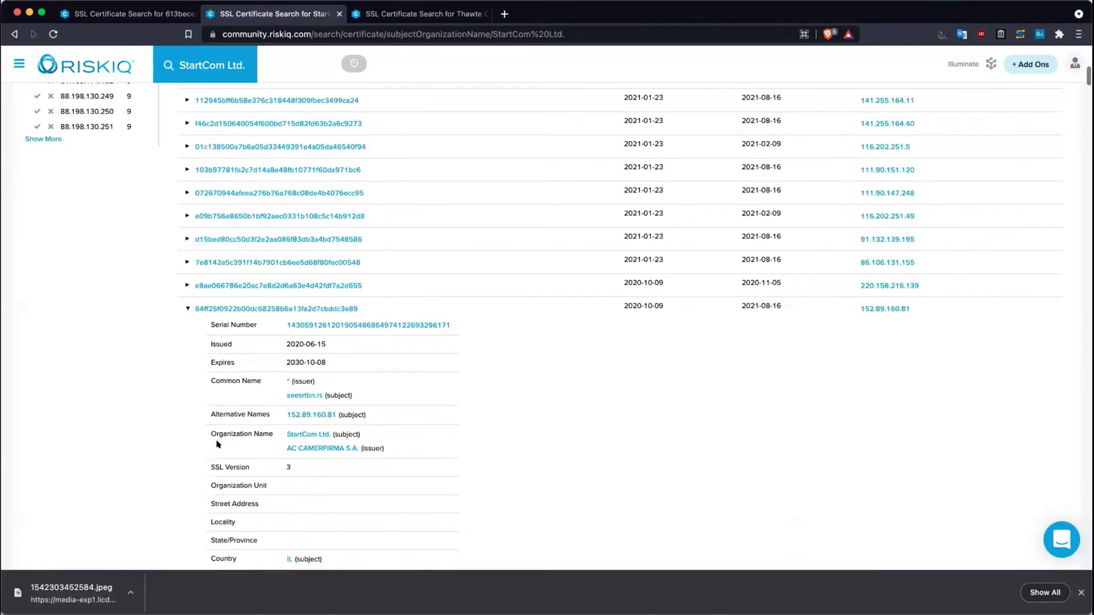
scroll(239, 417, "down", 1)
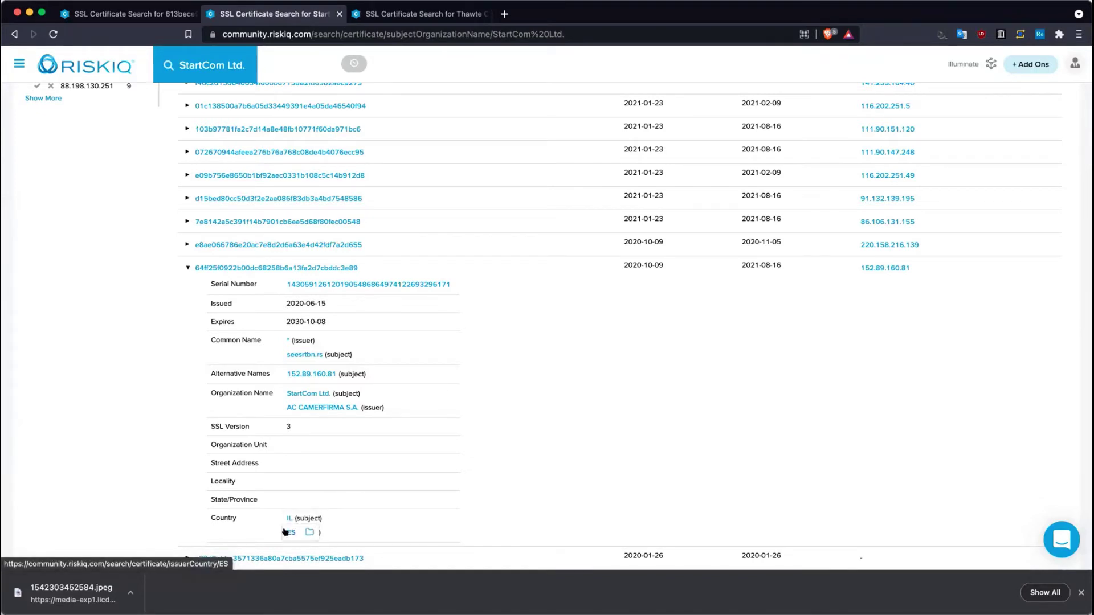
left_click(188, 244)
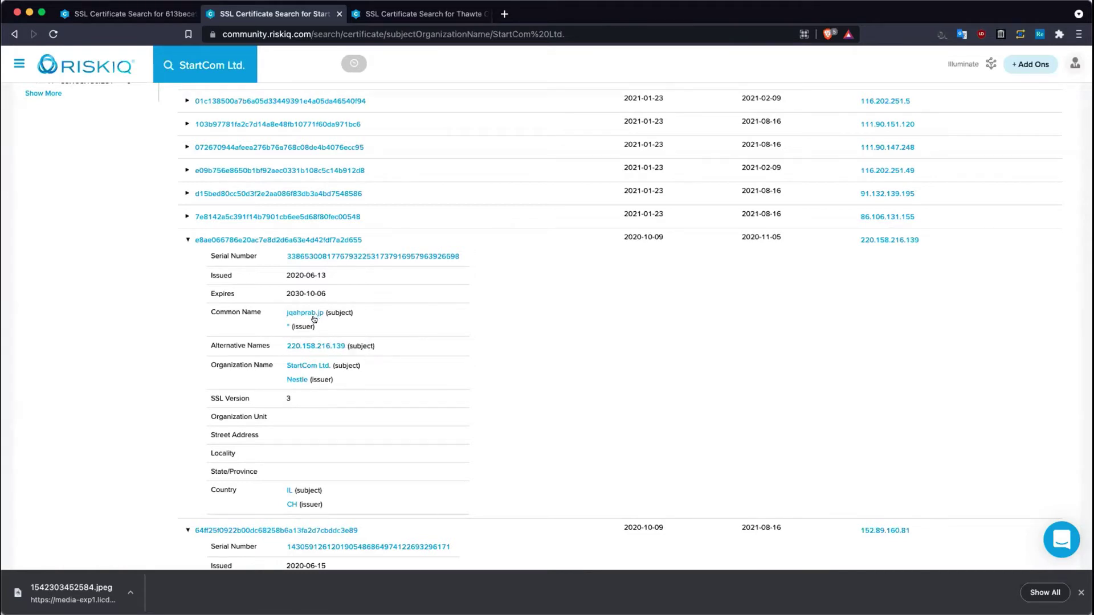
scroll(324, 317, "down", 3)
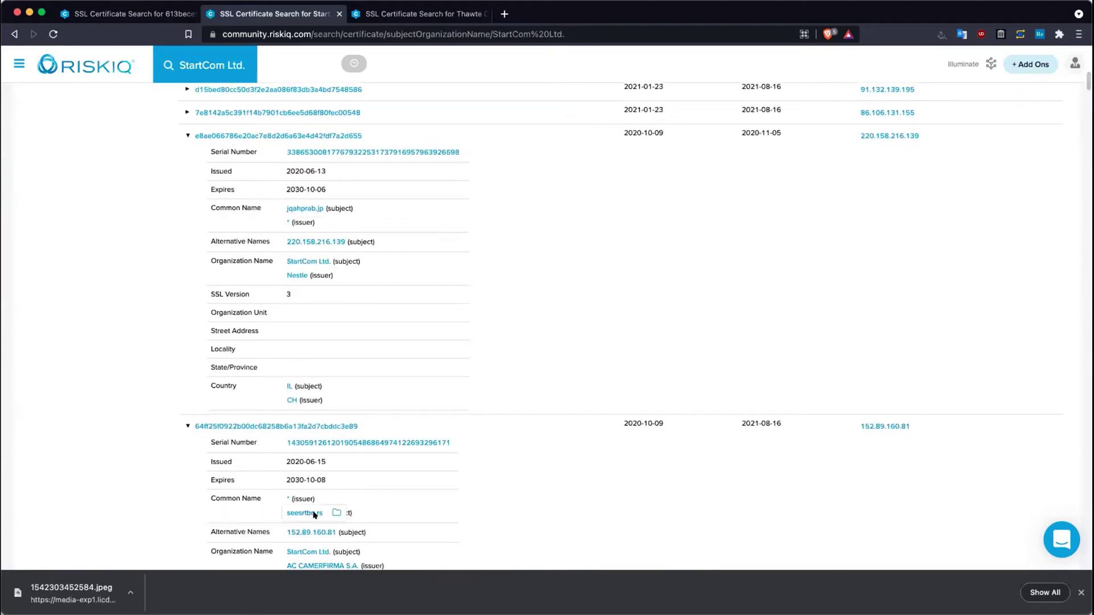
scroll(413, 502, "down", 1)
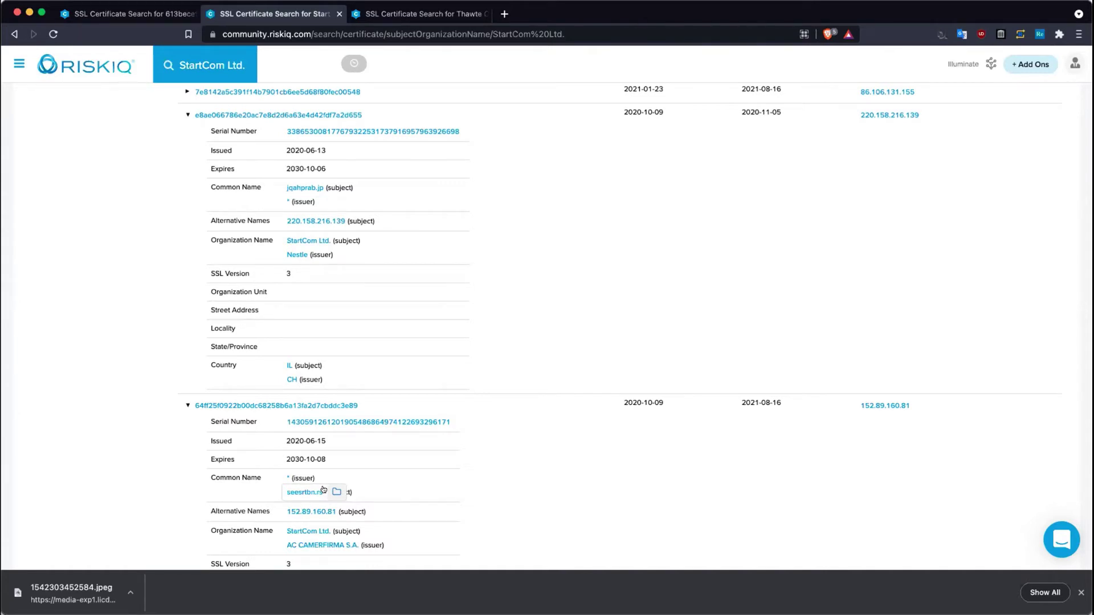
scroll(323, 490, "up", 4)
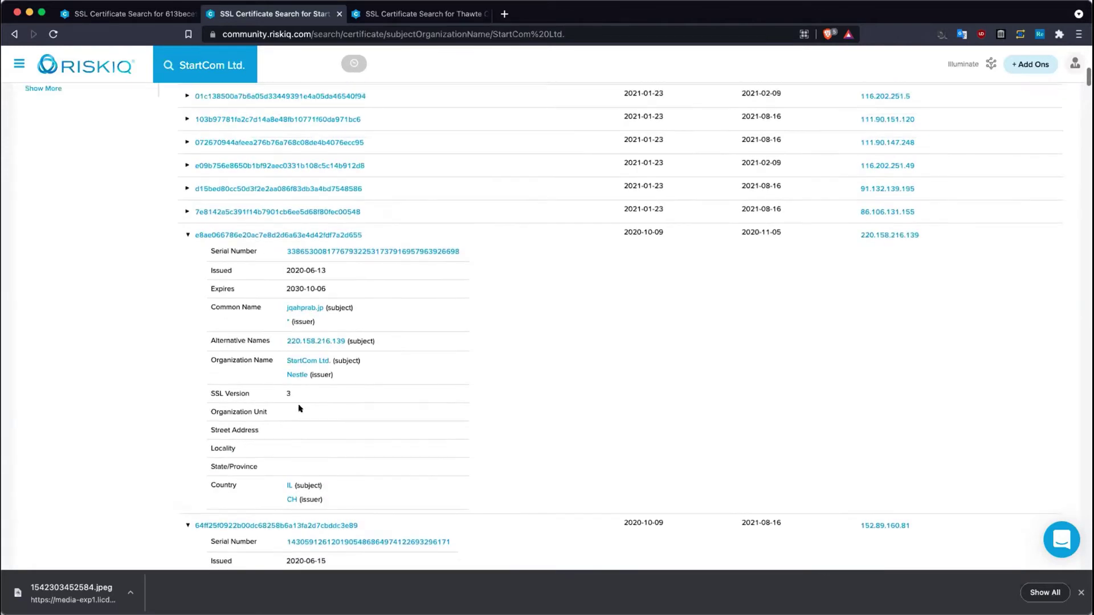
scroll(319, 350, "up", 2)
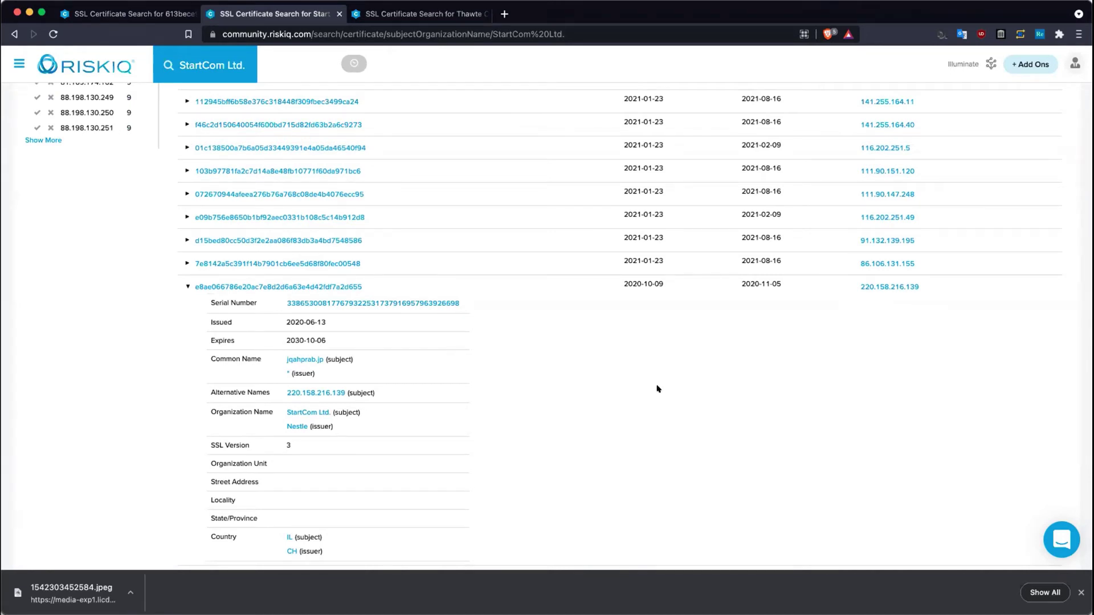
scroll(658, 389, "down", 5)
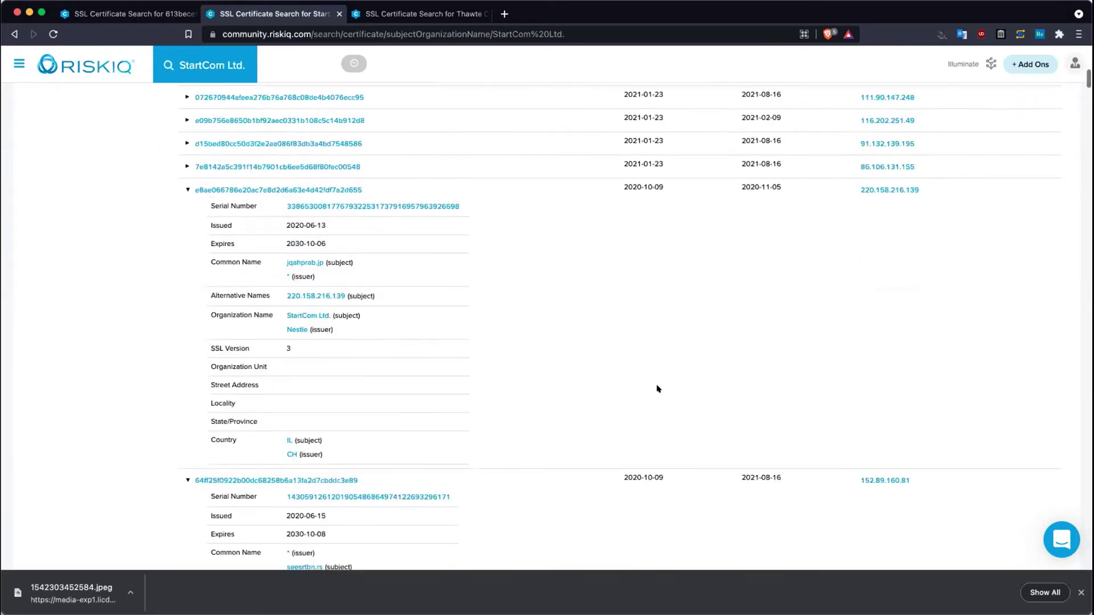
scroll(442, 500, "up", 1)
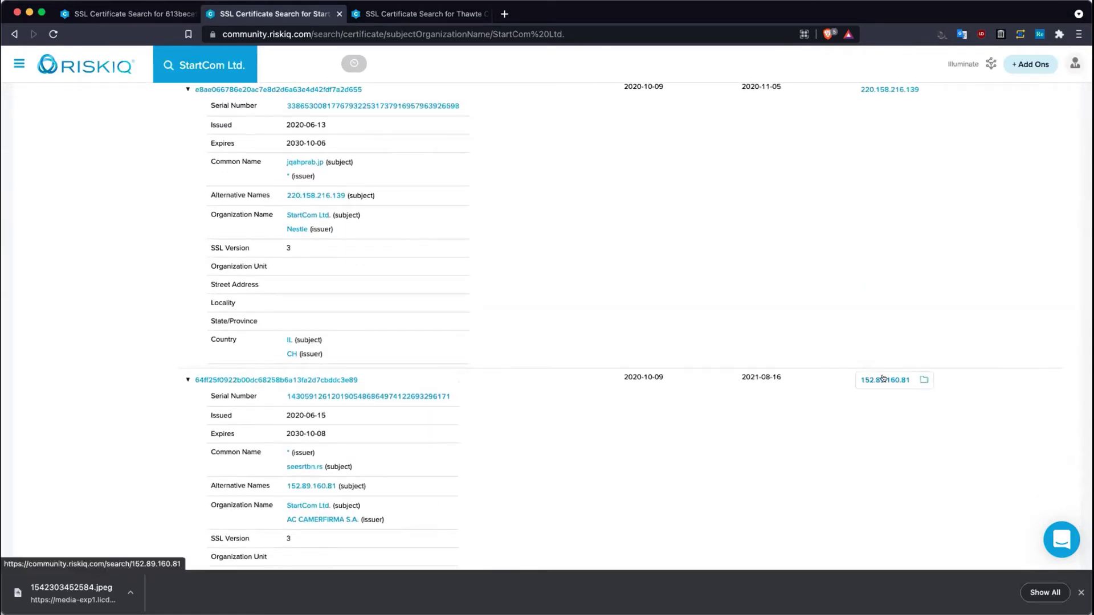
right_click(882, 379)
key("Escape")
Step: Expand the certificates tied to 86.106.131.155 and 91.132.139.195 and compare their common names, issuer organizations and countries
scroll(666, 312, "up", 5)
scroll(425, 263, "up", 3)
left_click(185, 364)
scroll(188, 364, "down", 2)
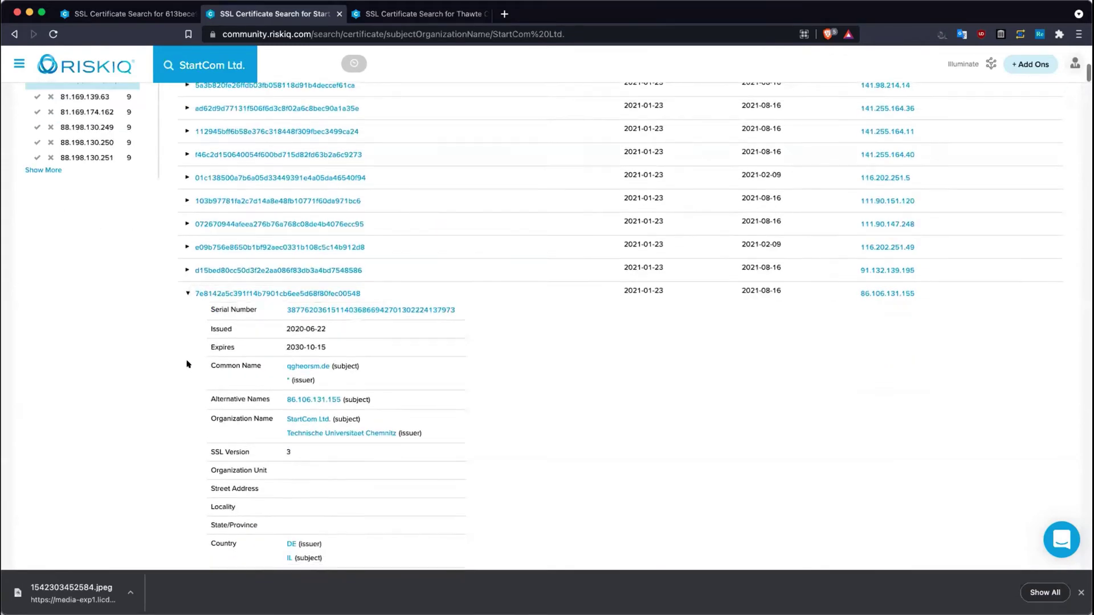
left_click(187, 270)
scroll(202, 290, "down", 5)
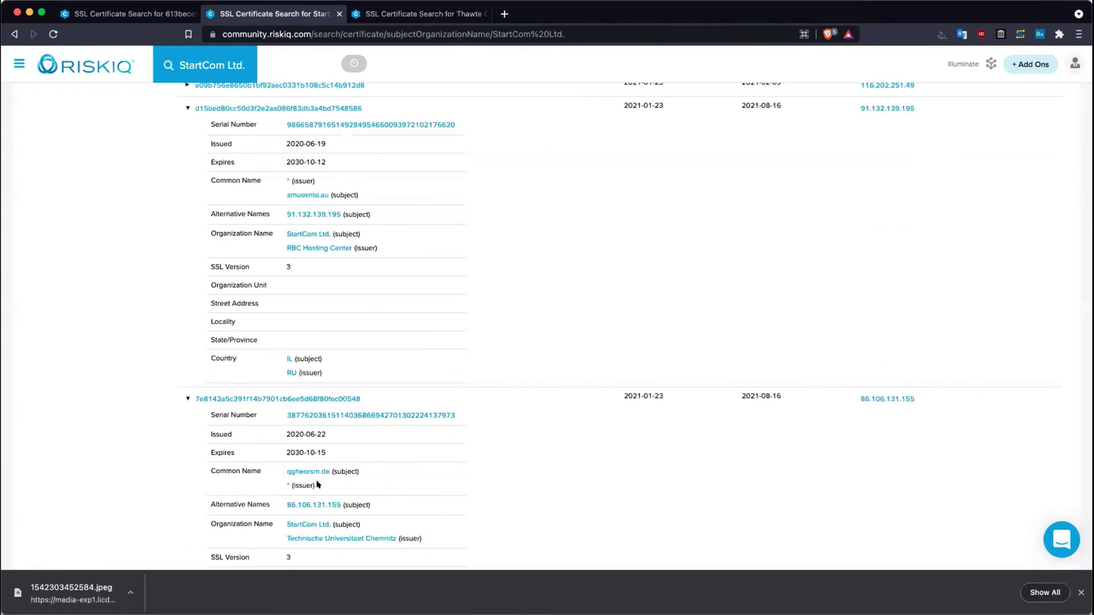
scroll(328, 478, "down", 1)
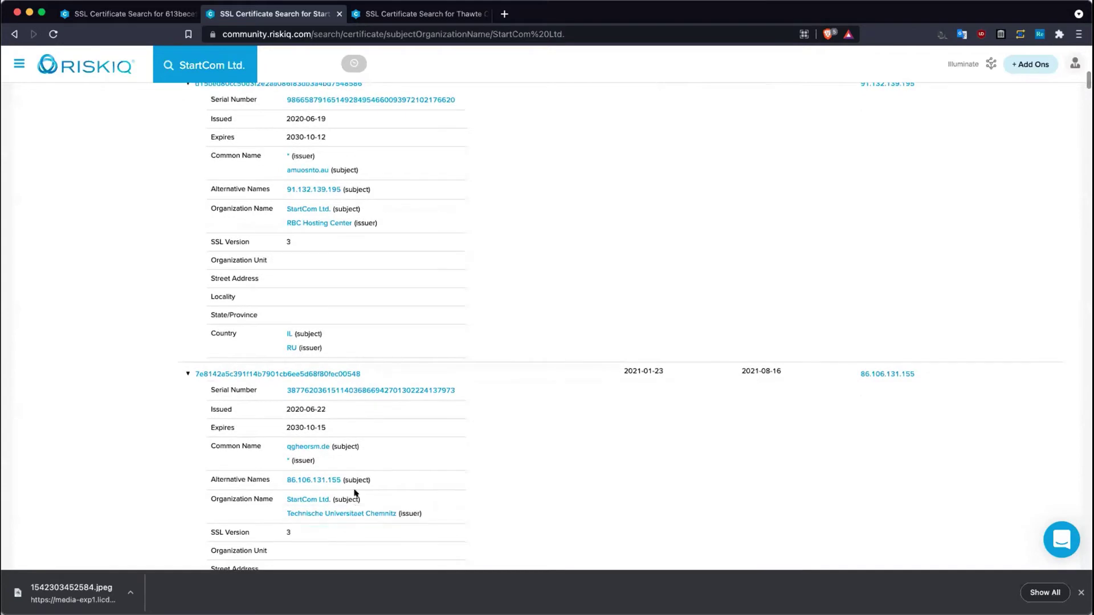
scroll(384, 454, "down", 1)
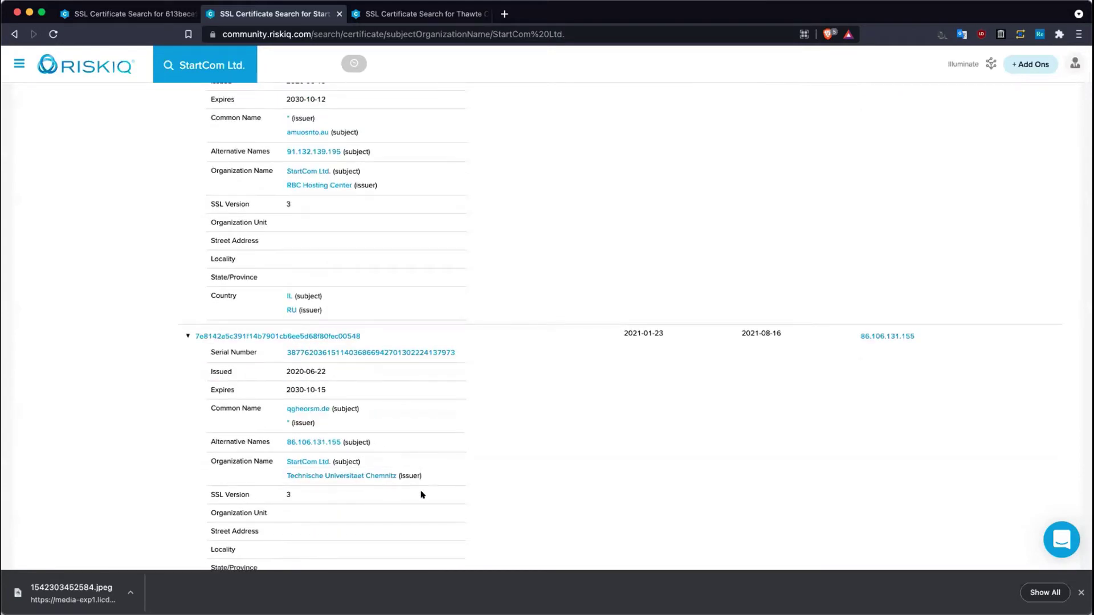
scroll(481, 464, "up", 2)
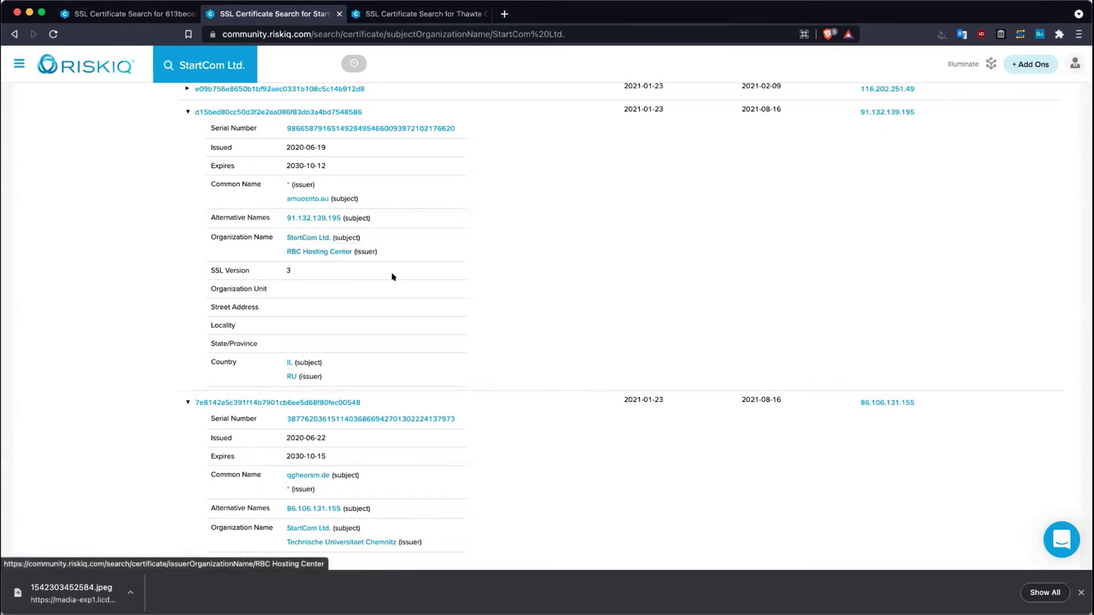
scroll(379, 287, "up", 1)
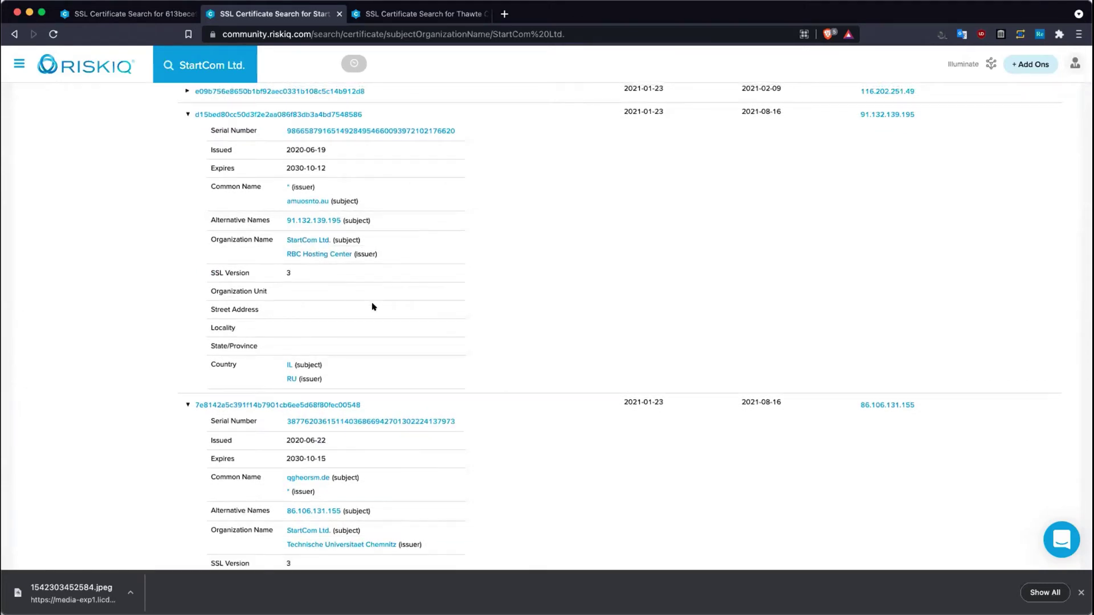
Step: Expand the certificates tied to 116.202.251.49 and 111.90.147.248 and examine their subject and issuer details
scroll(365, 291, "up", 3)
left_click(370, 189)
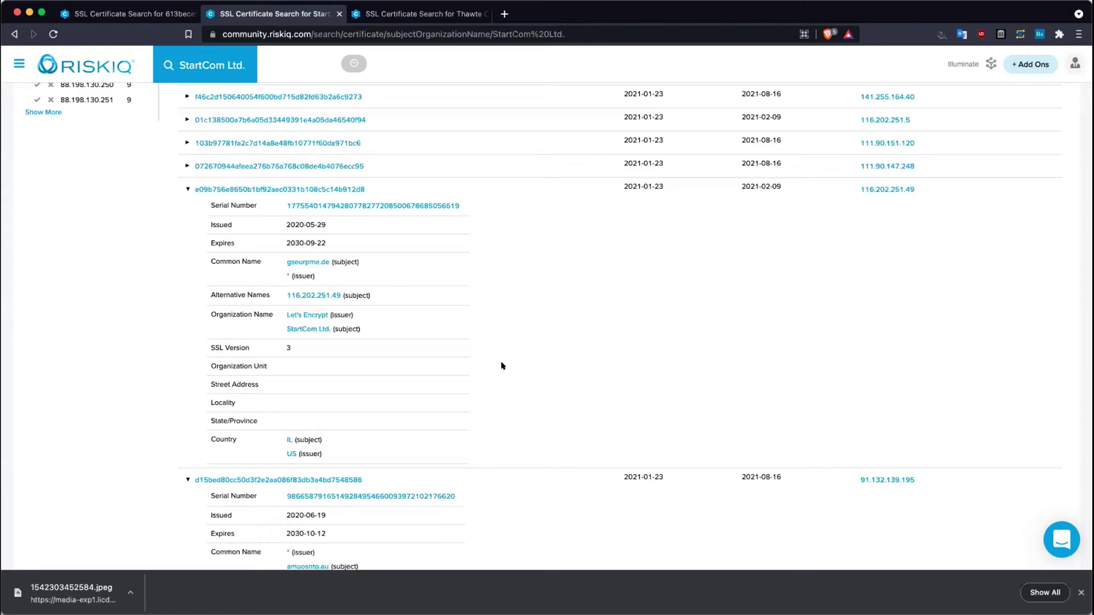
scroll(502, 366, "up", 5)
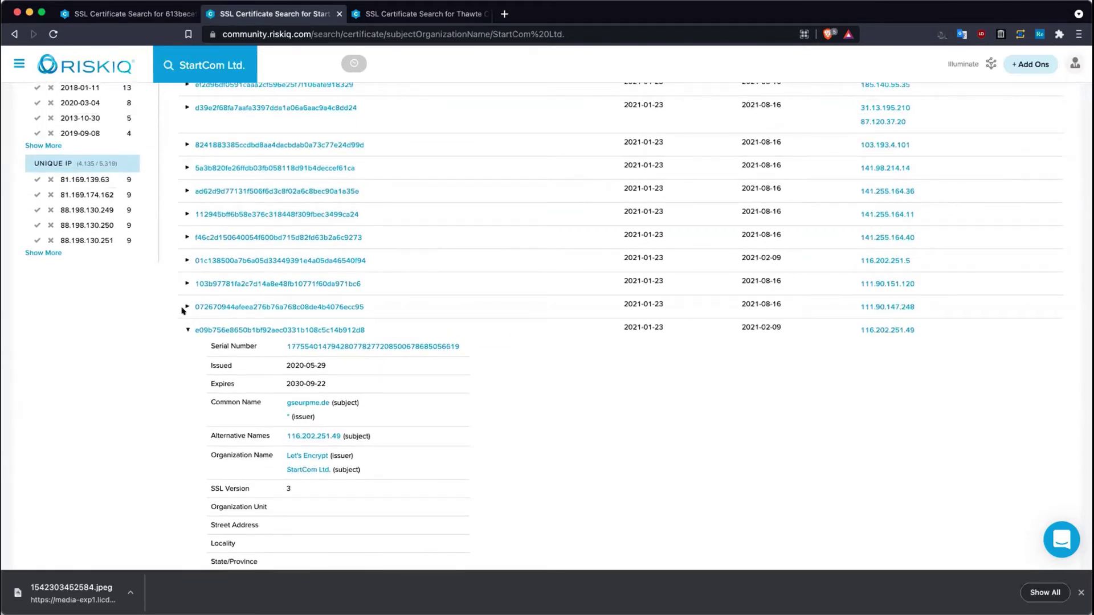
left_click(186, 307)
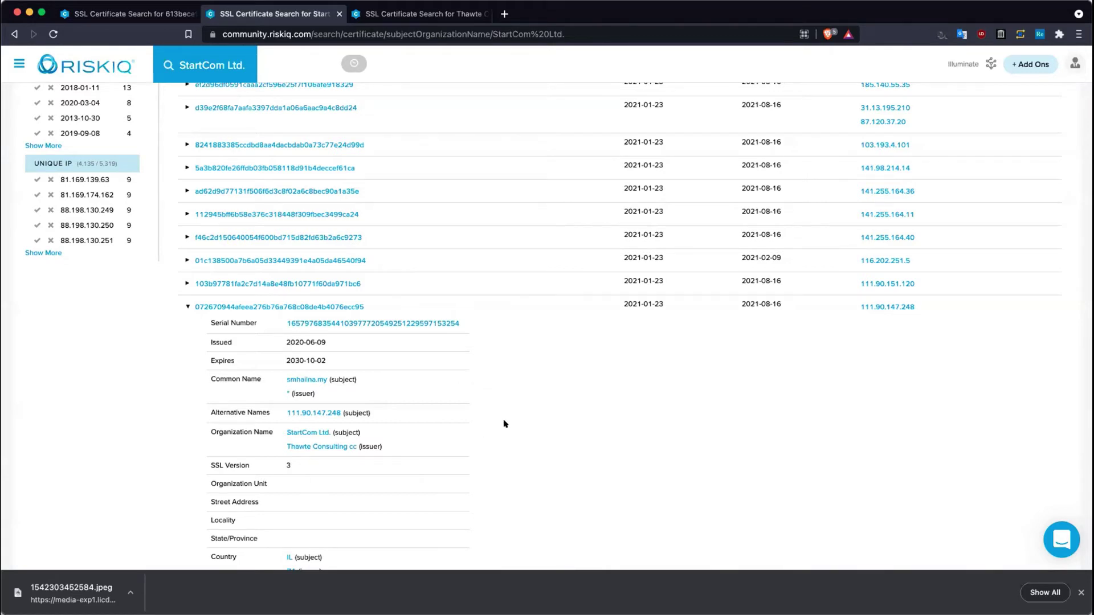
scroll(503, 424, "down", 2)
scroll(479, 387, "up", 1)
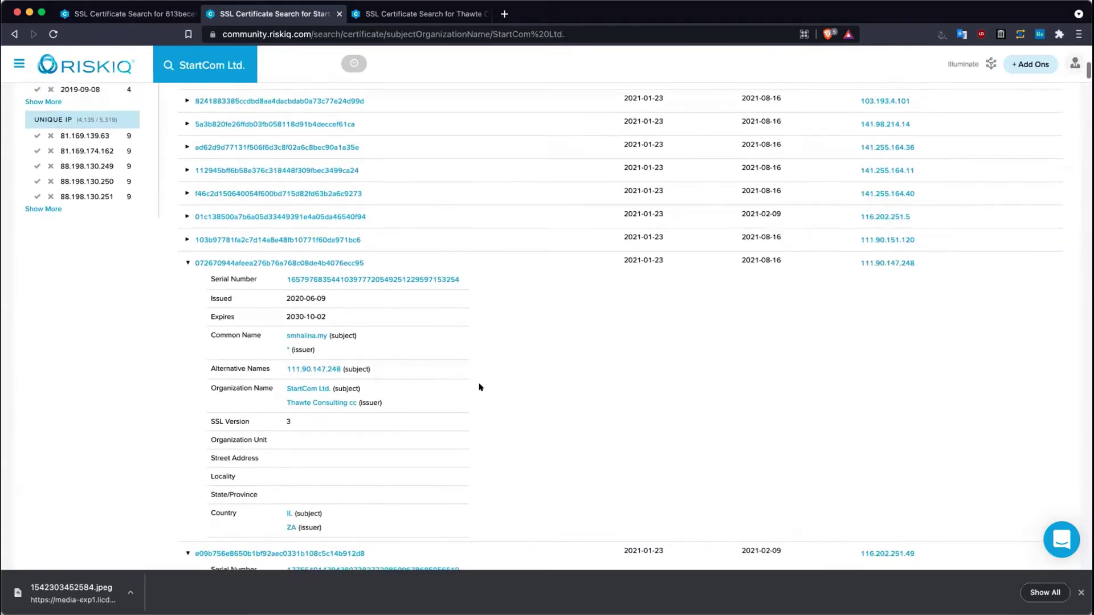
Step: Expand the certificates for 111.90.151.120, 116.202.251.5, 141.255.164.40, 141.255.164.11 and 141.255.164.36 and review their subject and issuer fields
left_click(183, 237)
left_click(184, 215)
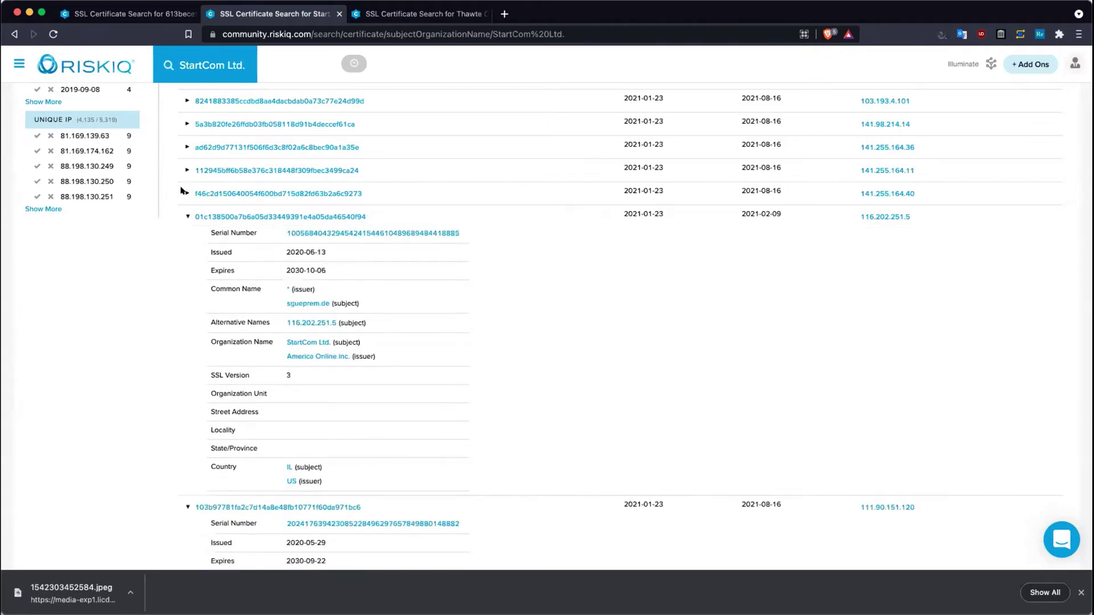
left_click(185, 193)
left_click(190, 166)
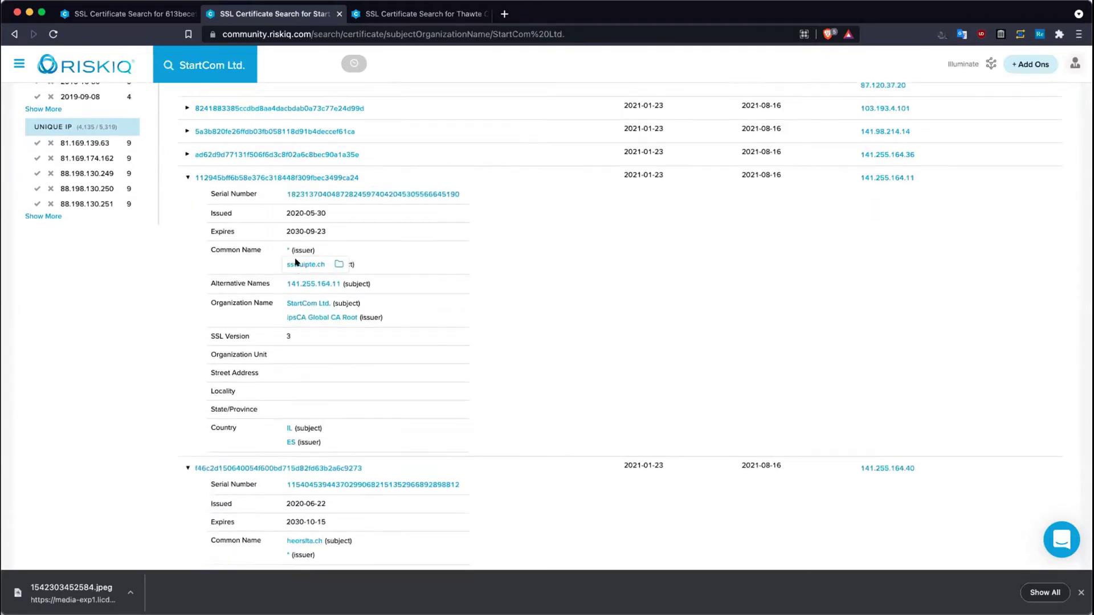
scroll(295, 260, "up", 2)
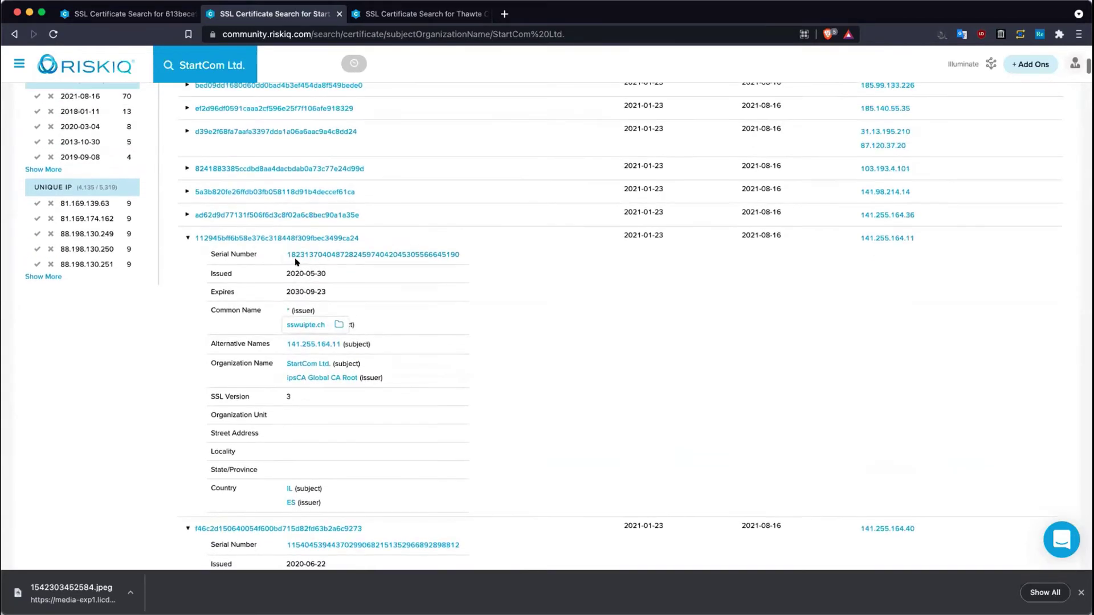
left_click(205, 215)
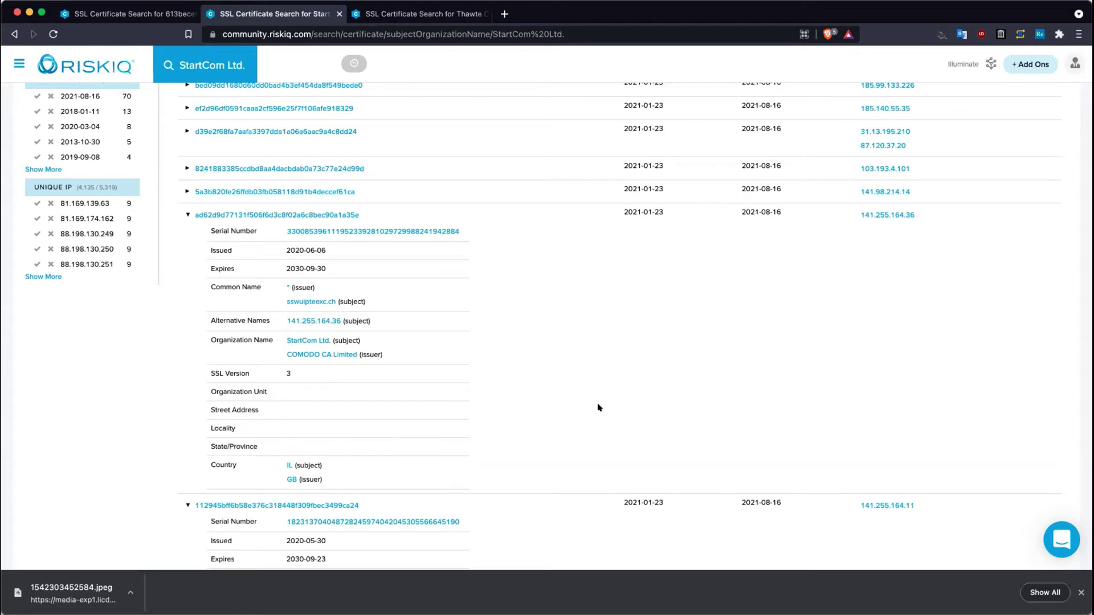
scroll(598, 407, "up", 2)
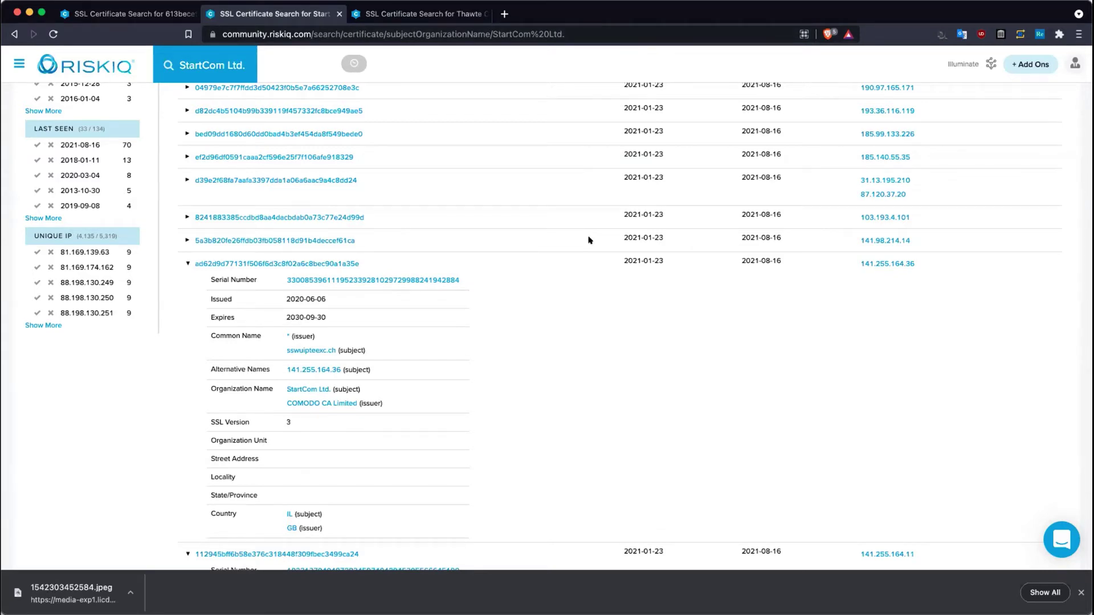
Step: Expand the four most recently first-seen StartCom Ltd. certificates and compare their common names, alternative names and issuers
scroll(589, 240, "up", 5)
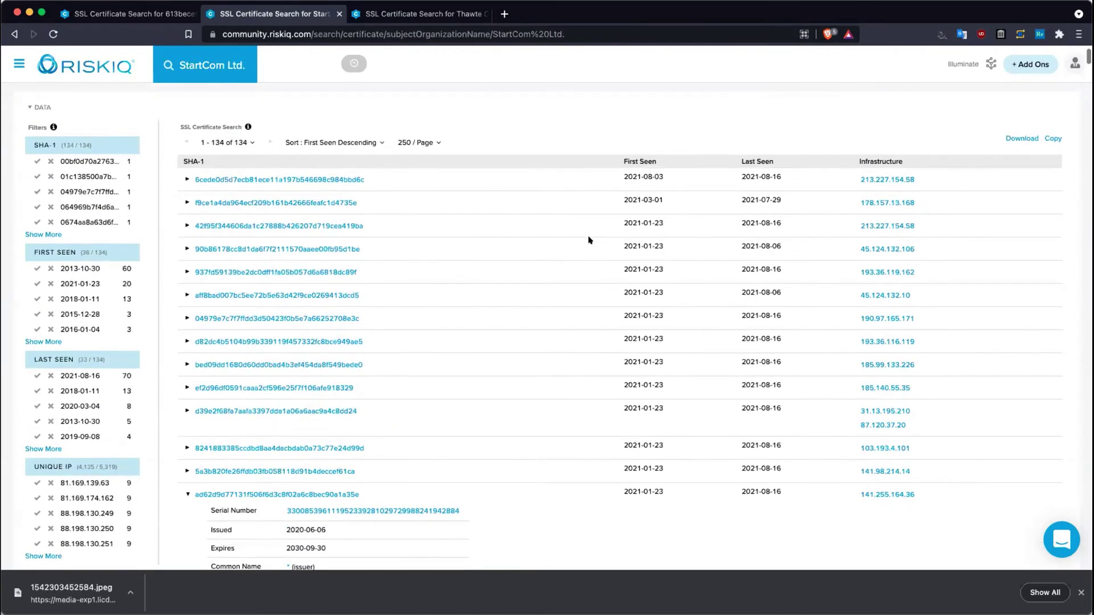
left_click(187, 249)
left_click(185, 224)
left_click(186, 203)
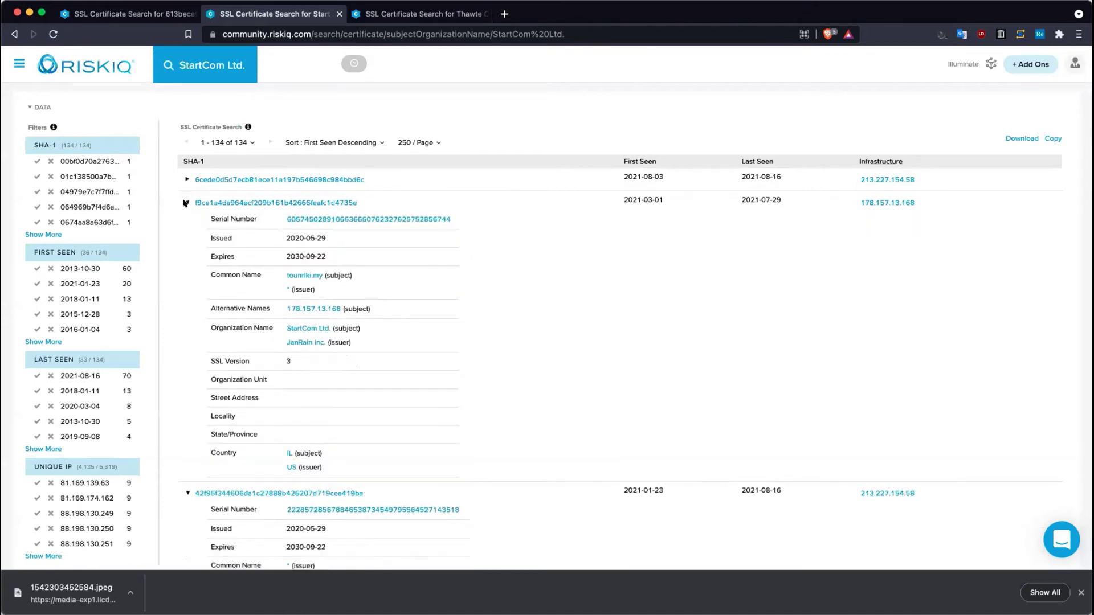
left_click(184, 180)
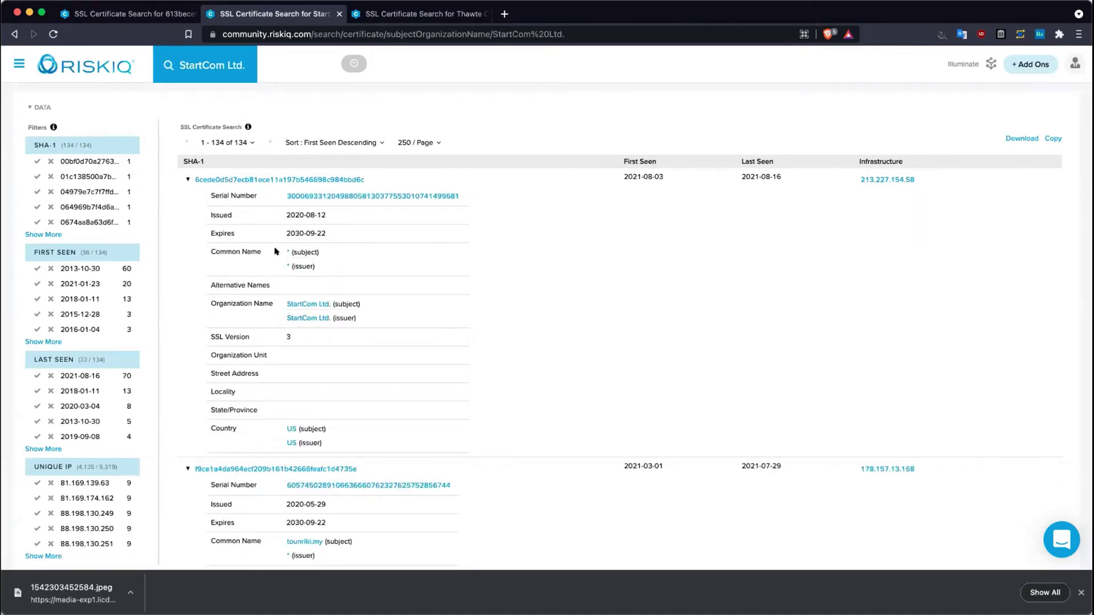
scroll(379, 393, "down", 2)
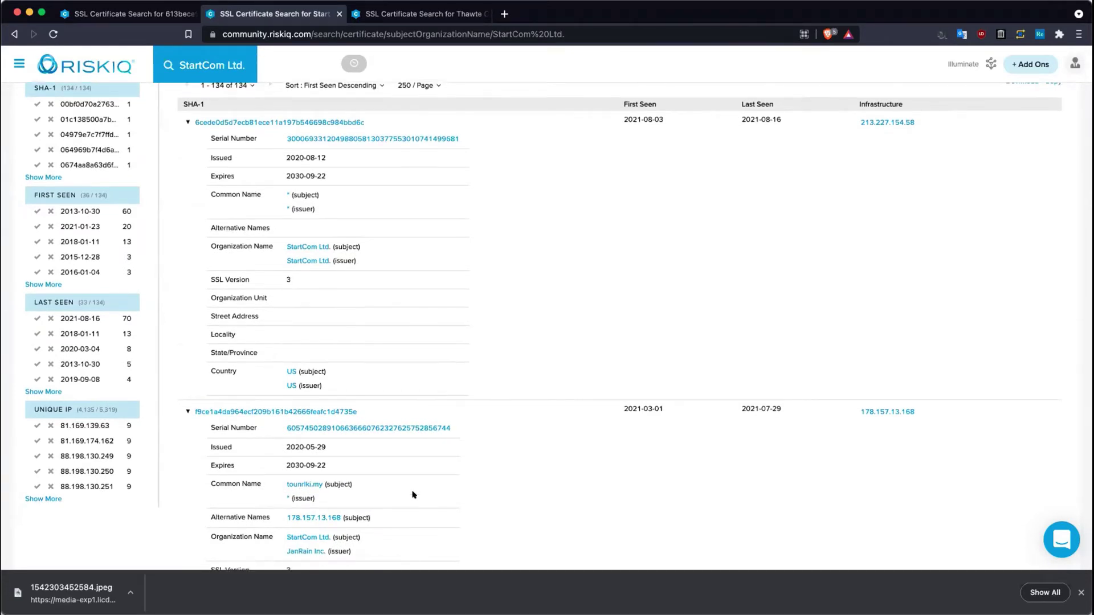
scroll(370, 467, "down", 2)
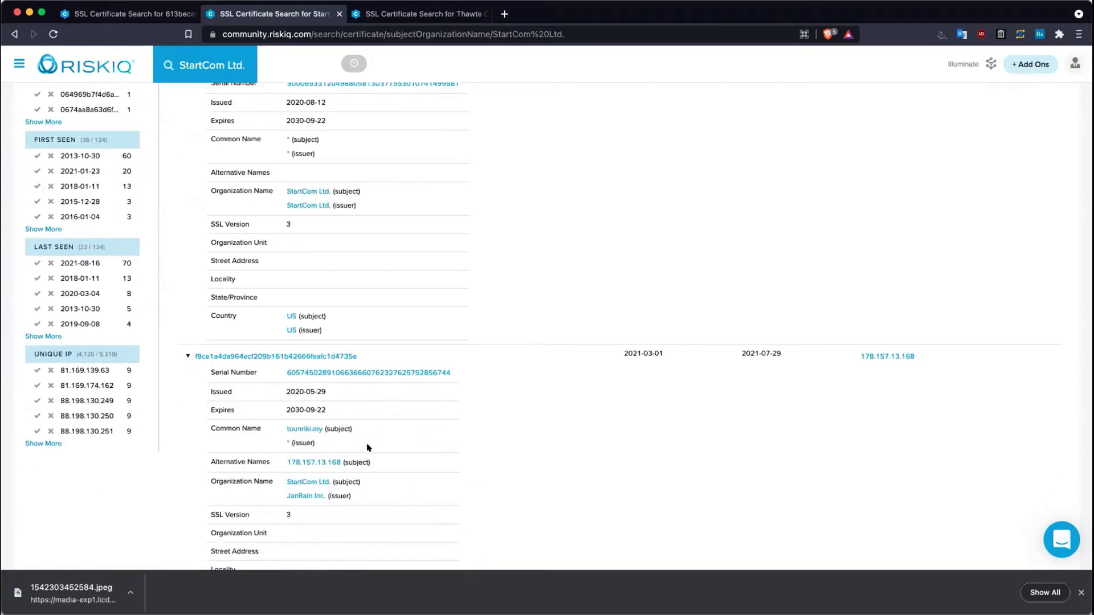
scroll(369, 447, "down", 10)
scroll(371, 317, "up", 12)
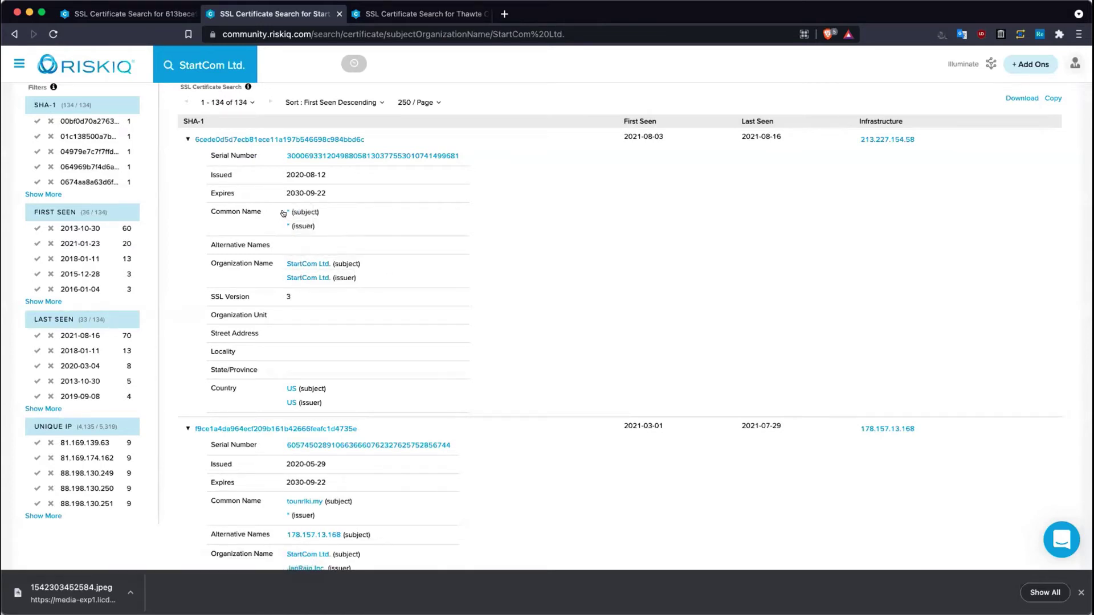
Step: Pivot on the subject common name * of the newest 213.227.154.58 certificate in a new tab and switch to it
mouse_move(284, 224)
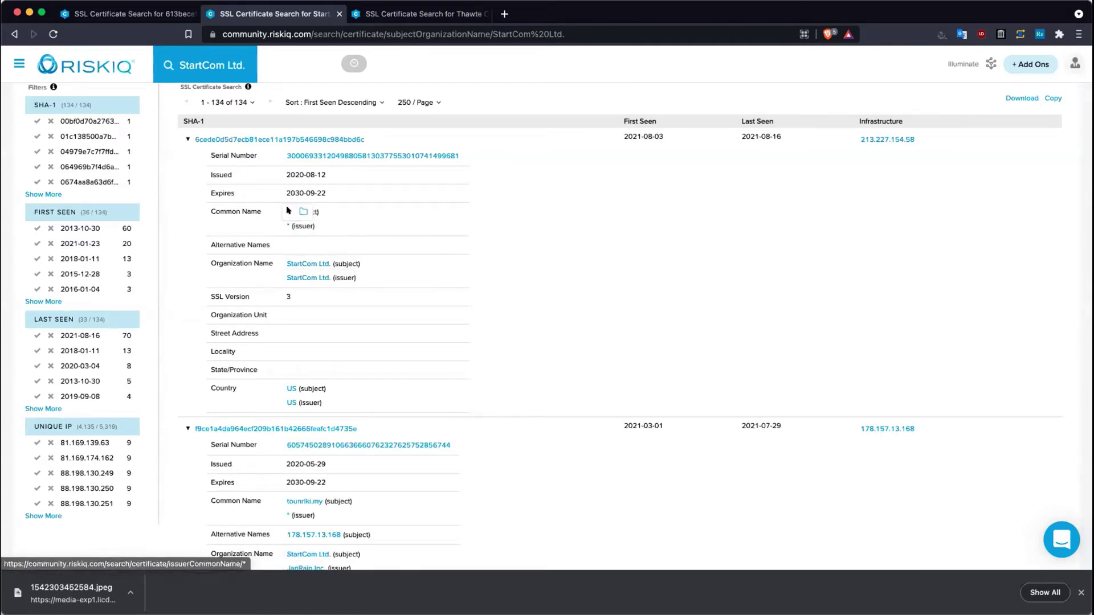
right_click(292, 210)
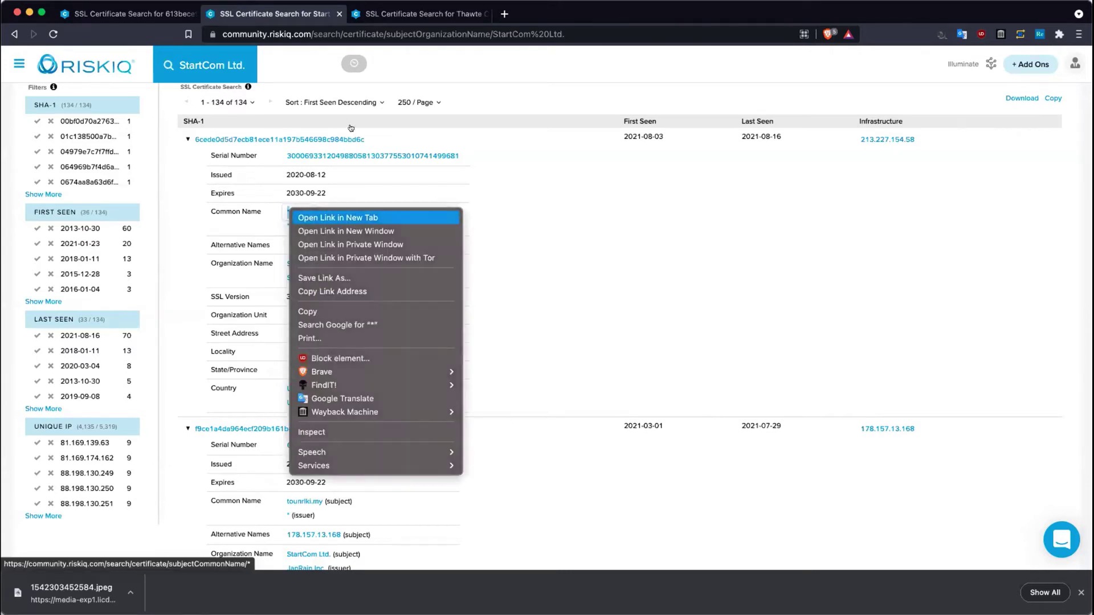
left_click(319, 217)
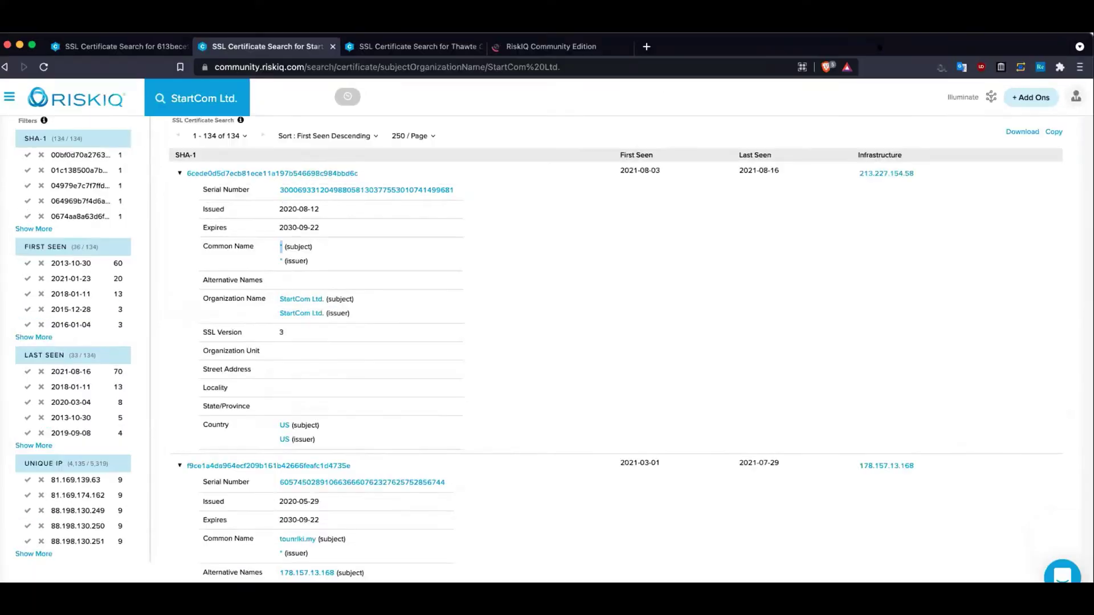
left_click(547, 46)
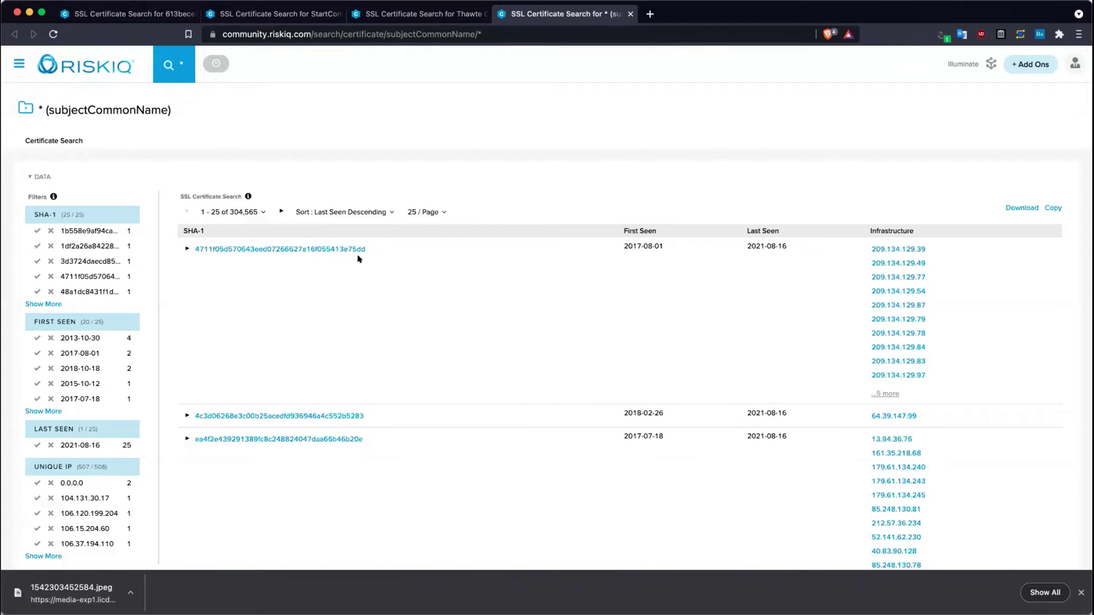
Step: Change the sort order of the * common name certificate list and return to the Thawte Consulting cc search
left_click(336, 212)
left_click(331, 231)
left_click(370, 14)
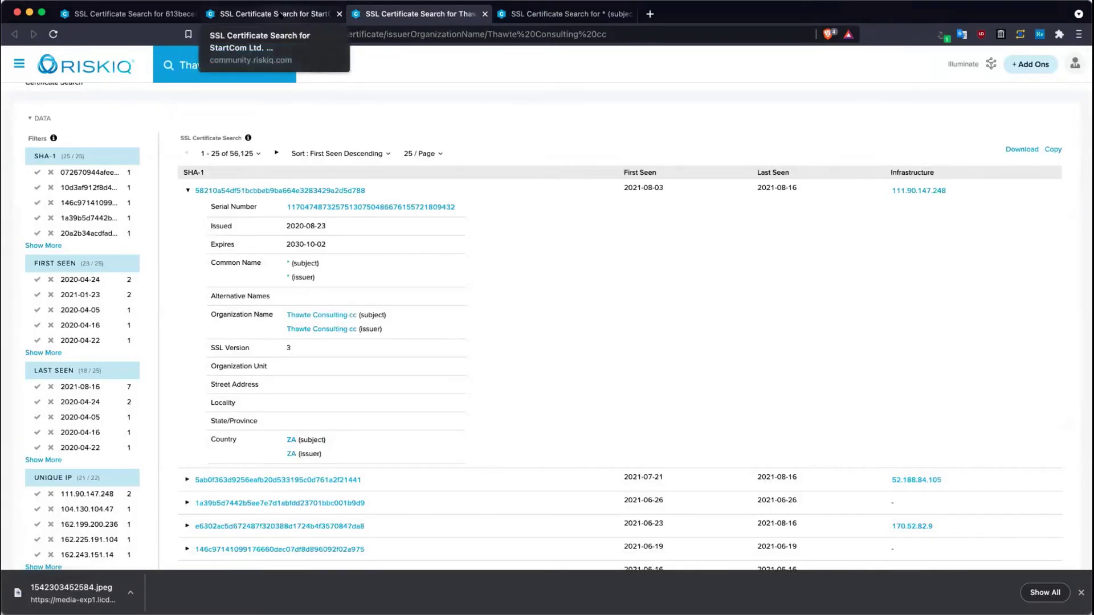
Step: Close the Thawte Consulting cc certificate search and switch to the StartCom Ltd. certificate search
scroll(596, 320, "up", 2)
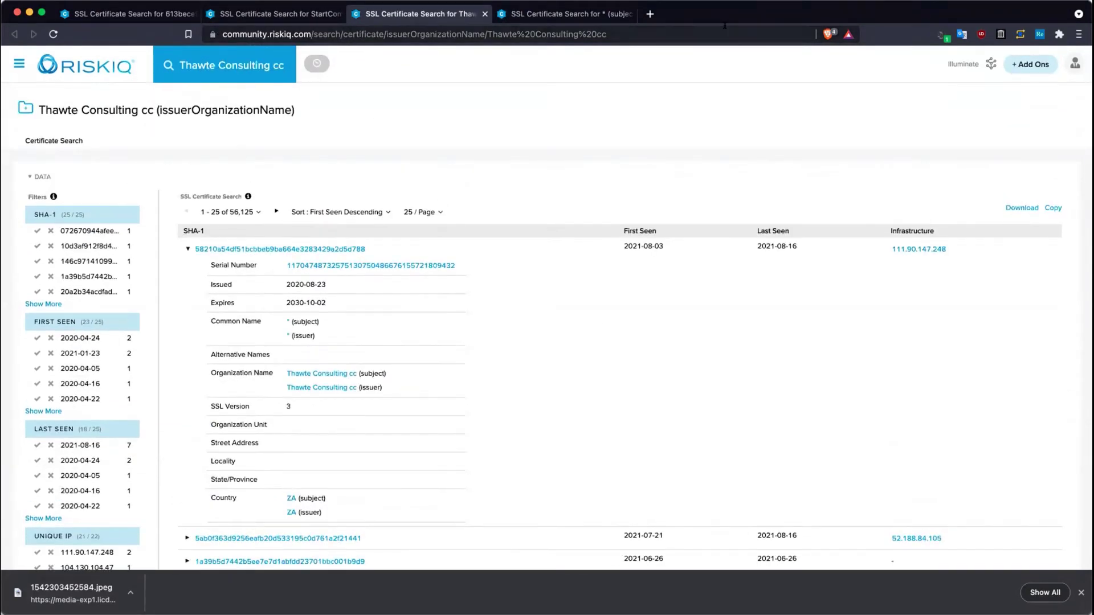
left_click(485, 14)
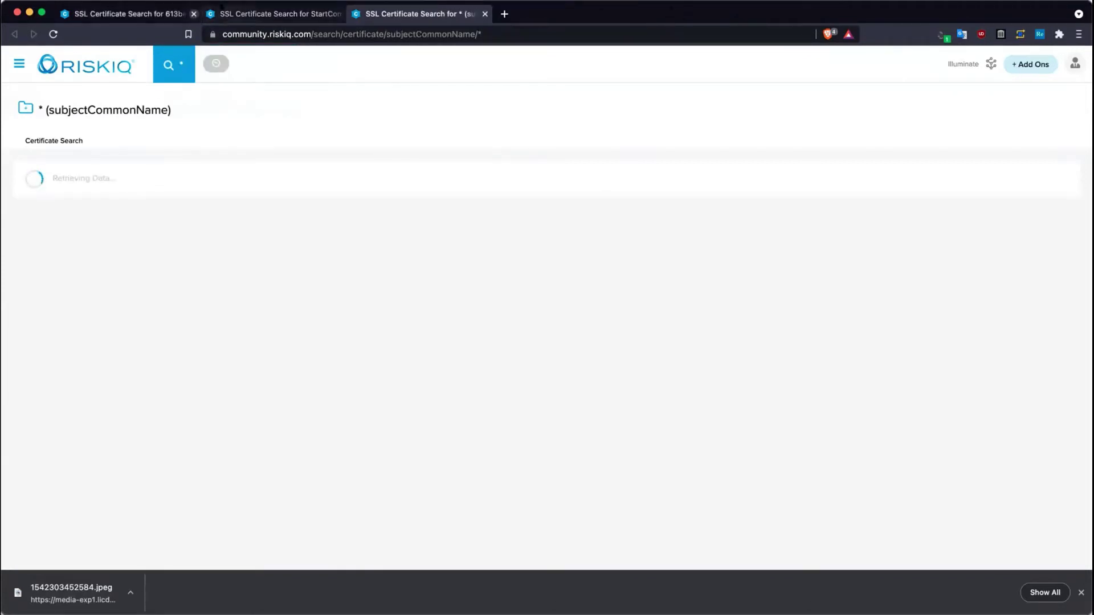
left_click(256, 14)
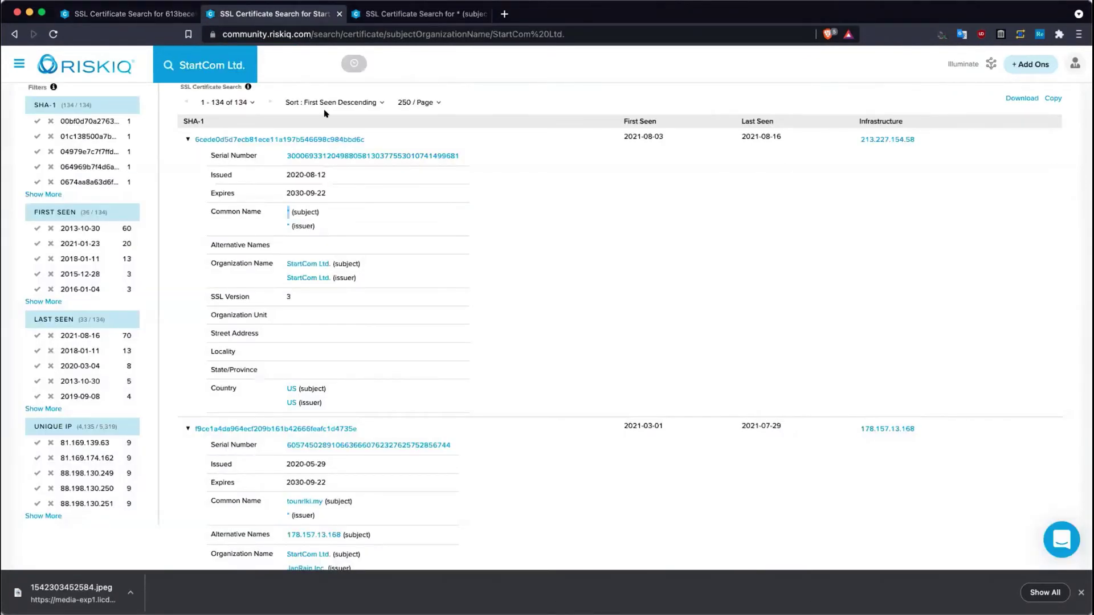
Step: Collapse the details of the four most recently first-seen StartCom Ltd. certificates
scroll(187, 193, "up", 2)
left_click(188, 216)
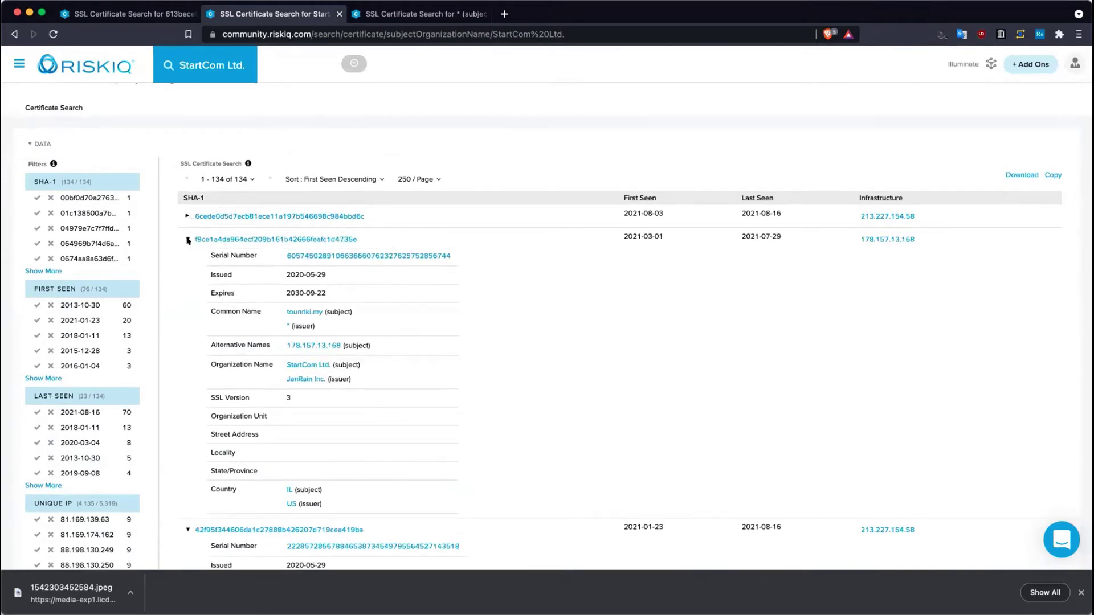
left_click(188, 239)
left_click(188, 262)
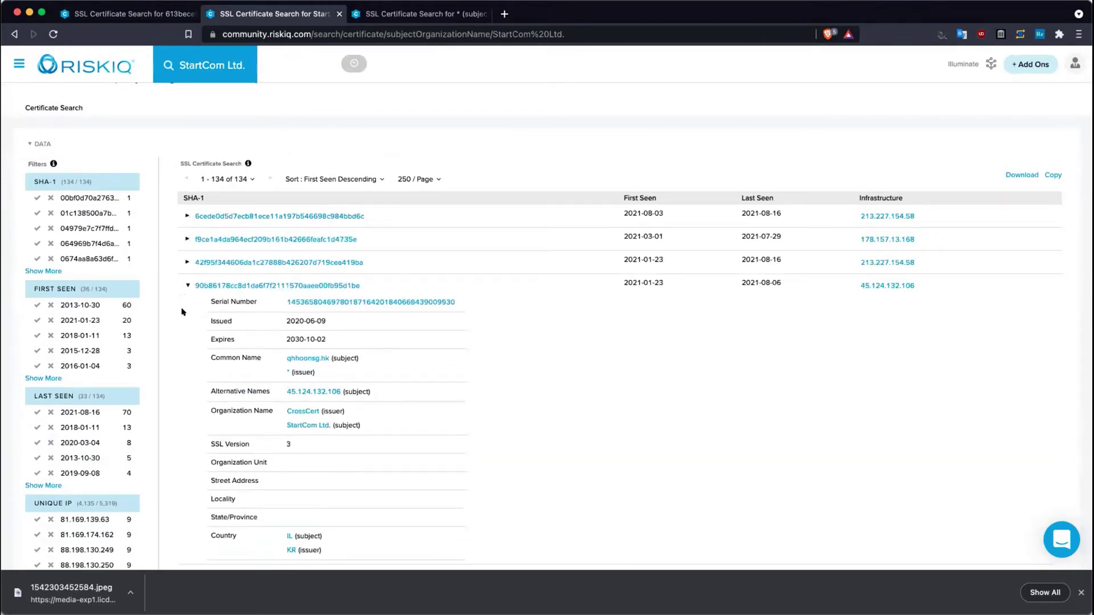
left_click(188, 285)
Step: Collapse the certificates for 141.255.164.36, 141.255.164.11, 141.255.164.40, 116.202.251.5, 111.90.151.120 and 111.90.147.248
scroll(276, 318, "down", 3)
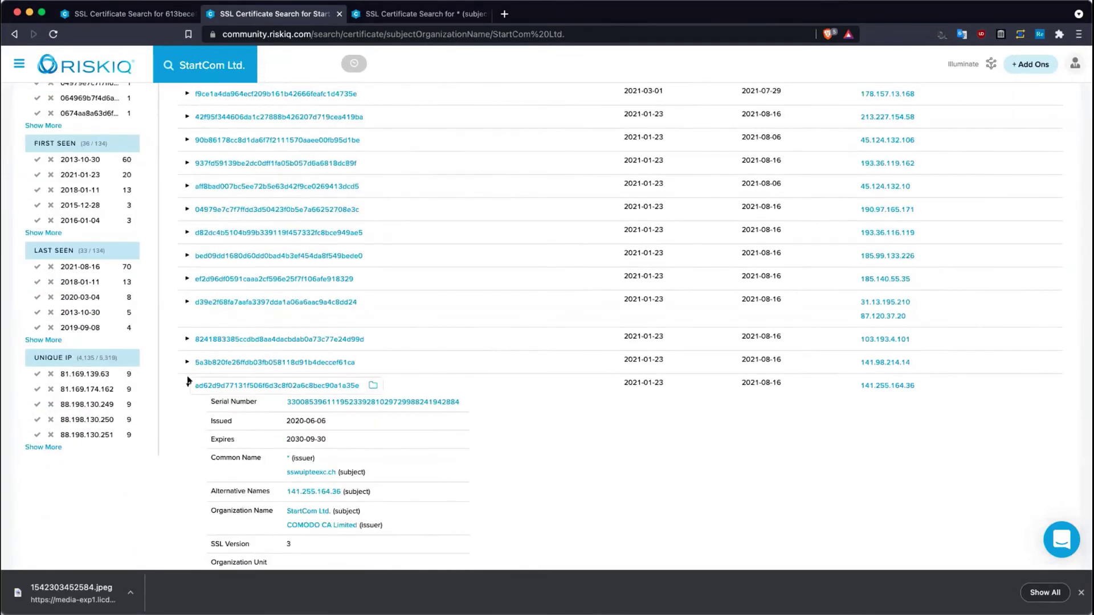
left_click(187, 380)
scroll(185, 353, "down", 2)
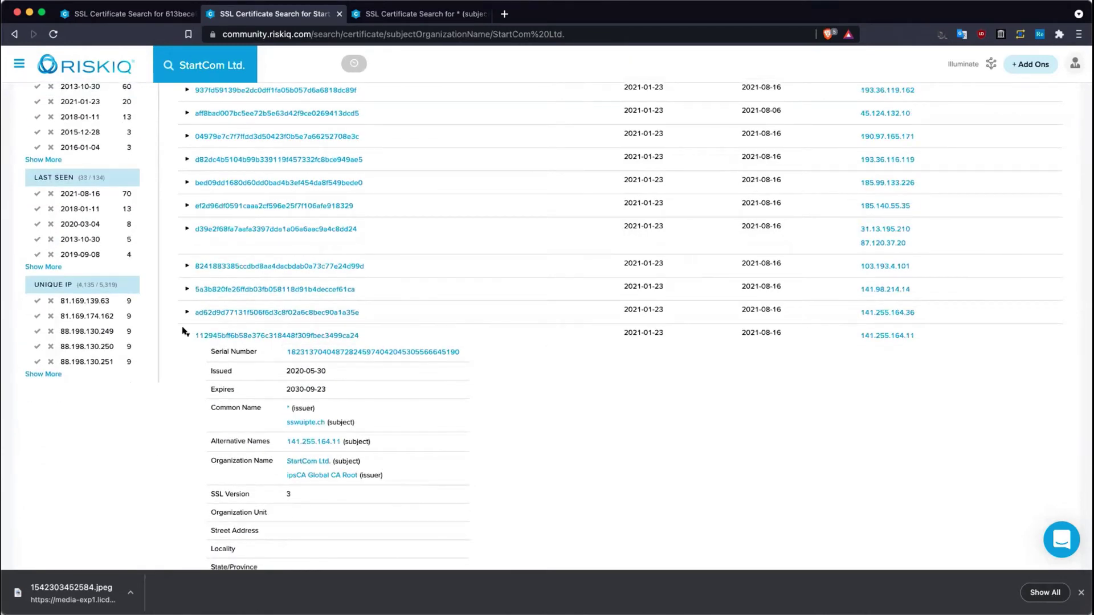
left_click(184, 332)
left_click(185, 358)
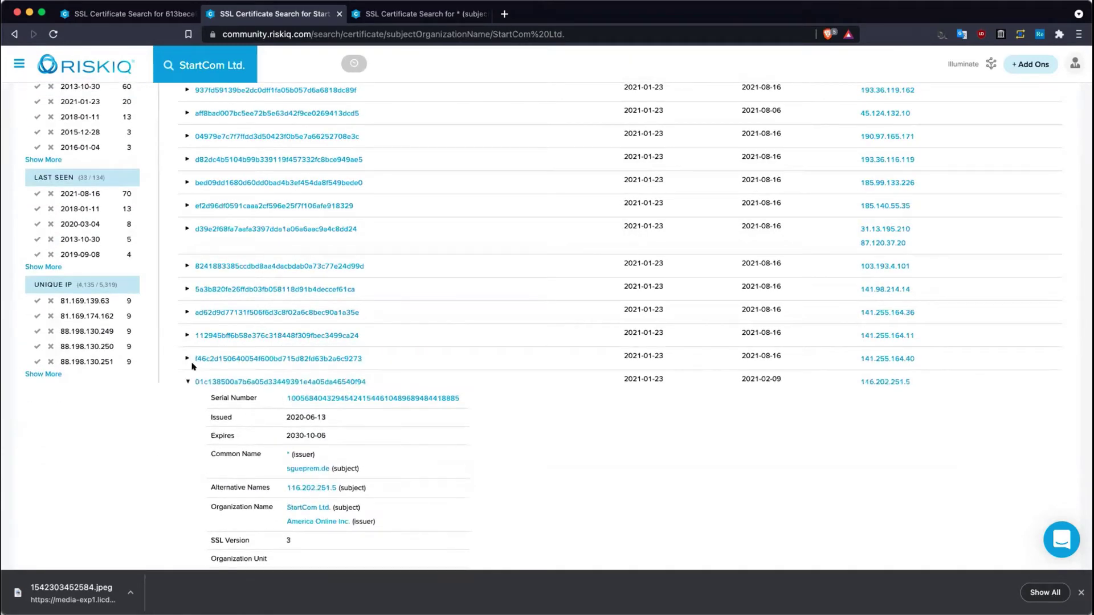
left_click(188, 381)
left_click(188, 405)
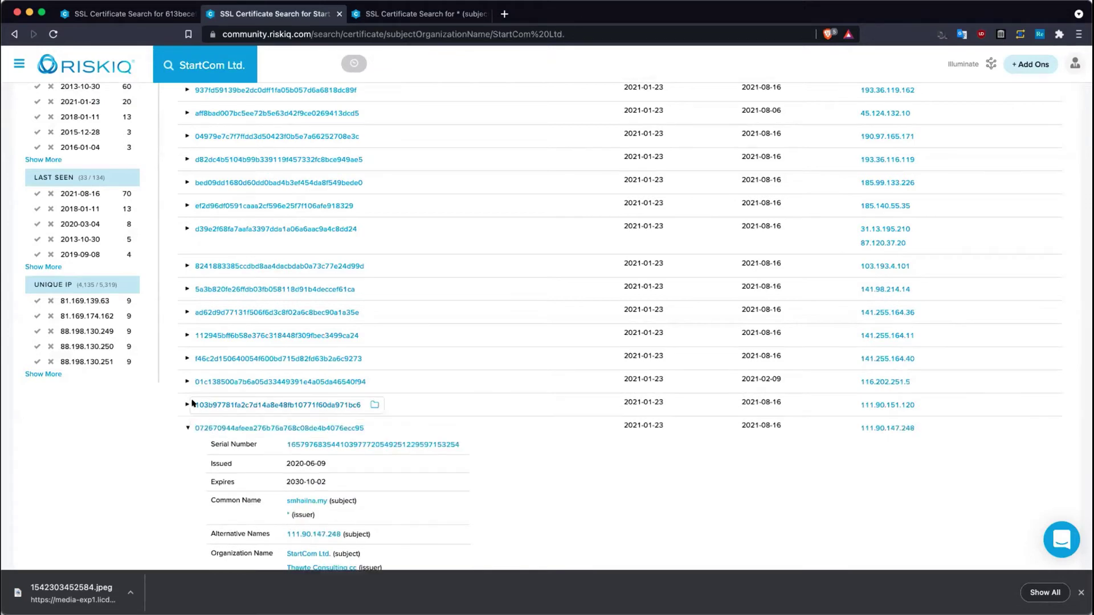
left_click(184, 427)
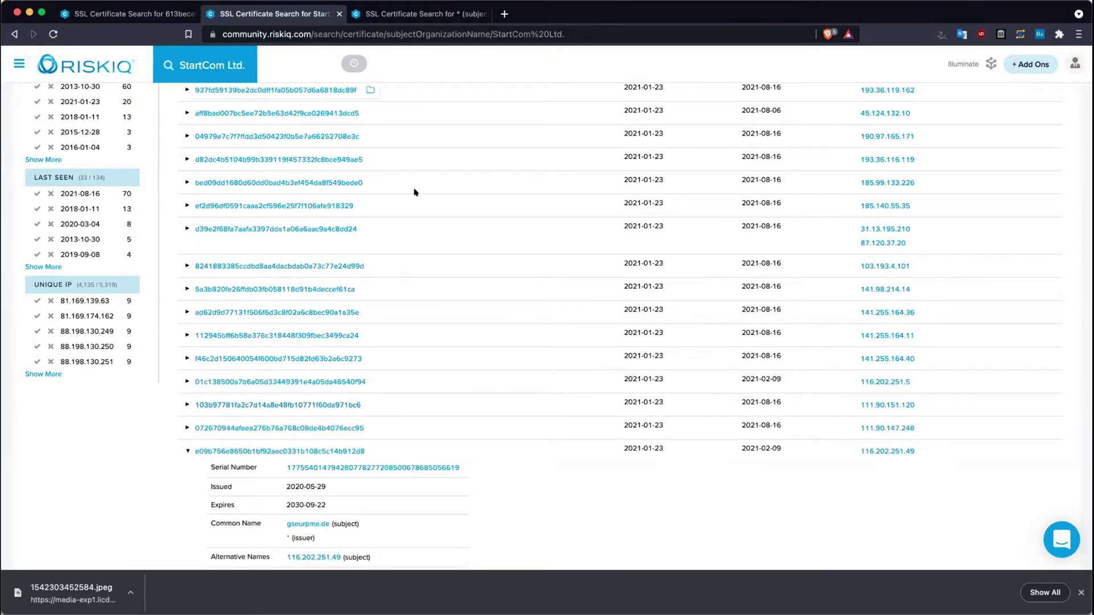
Step: Look over the collapsed StartCom Ltd. list and collapse the certificates for 116.202.251.49 and 91.132.139.195 as well
scroll(415, 190, "up", 5)
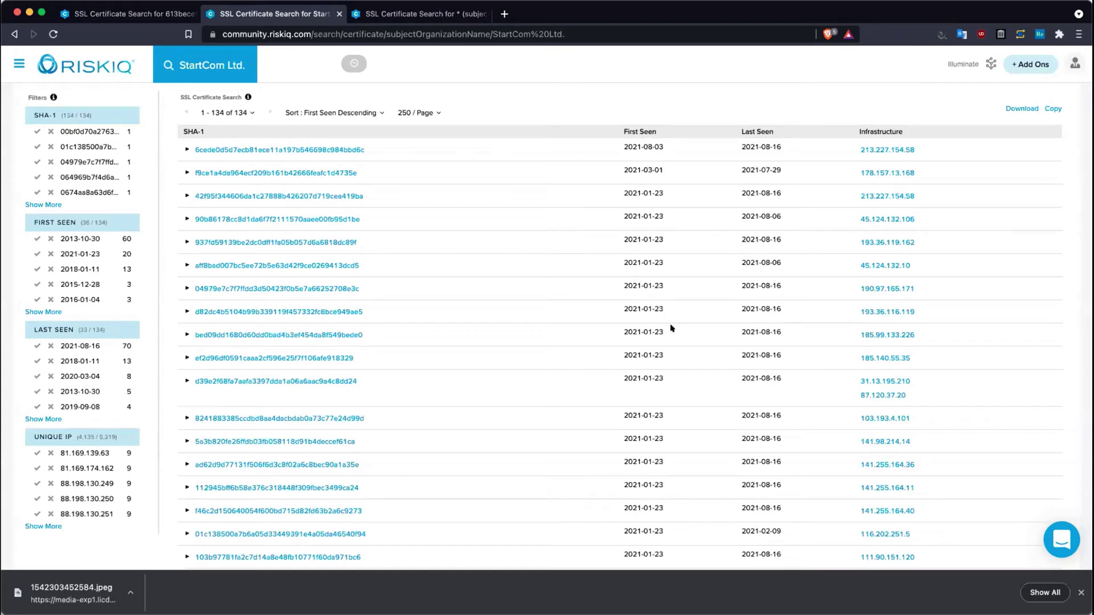
scroll(670, 329, "down", 3)
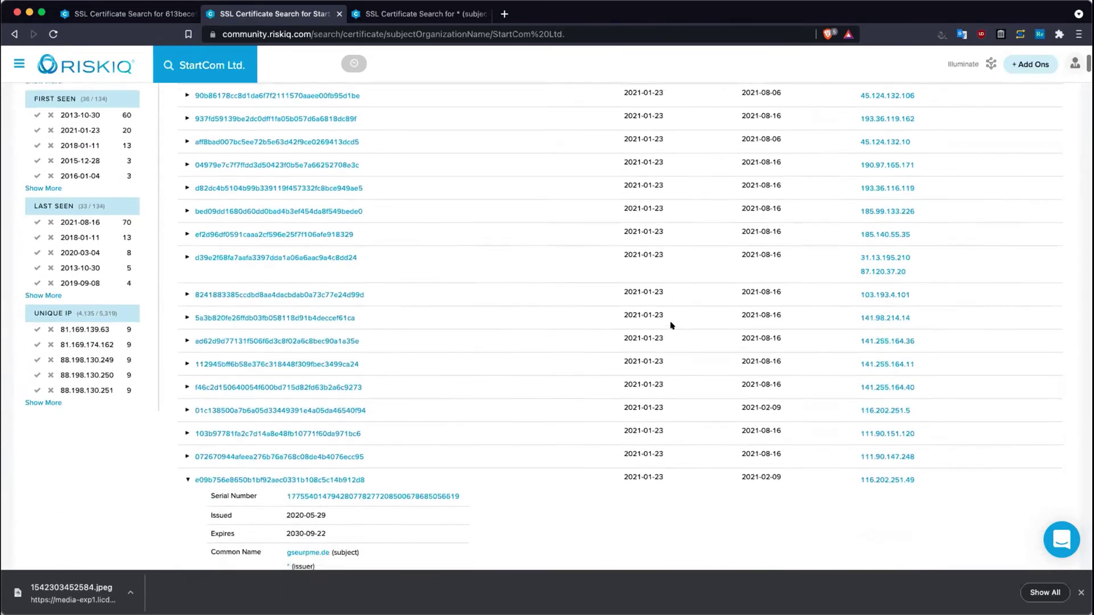
left_click(188, 473)
scroll(341, 444, "down", 1)
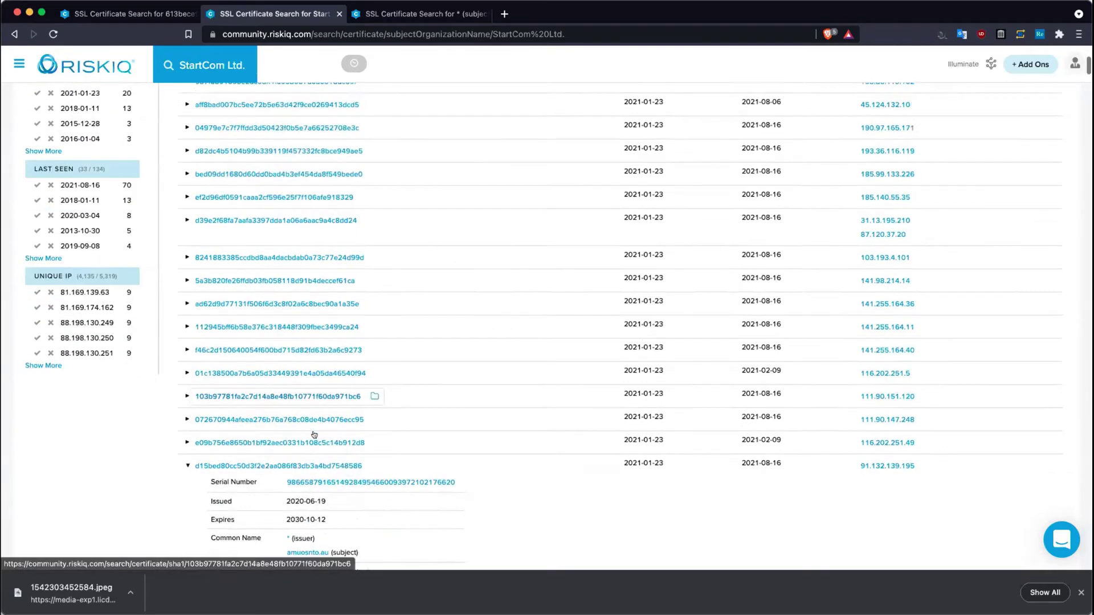
scroll(314, 434, "down", 1)
left_click(185, 449)
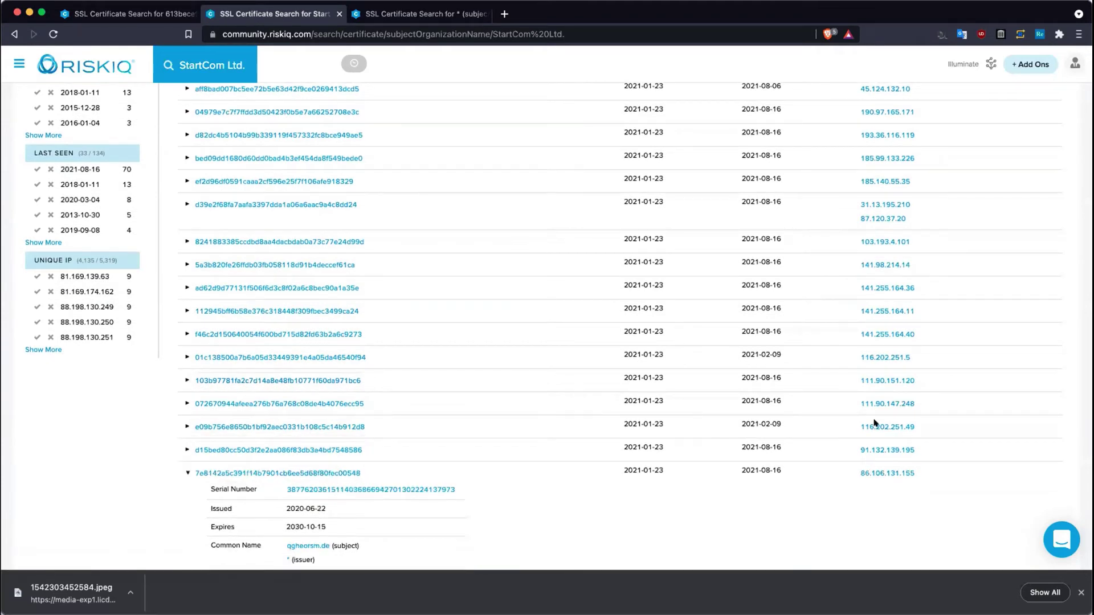
Step: Pivot on the IP address 91.132.139.195 and review its resolutions
left_click(874, 450)
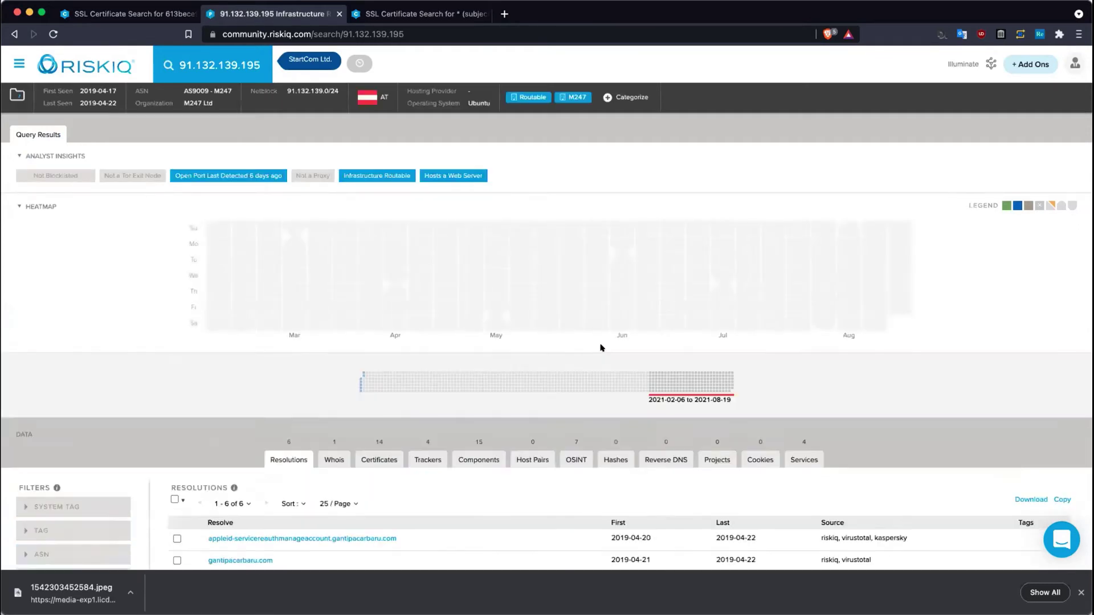
scroll(601, 347, "down", 1)
scroll(601, 346, "down", 1)
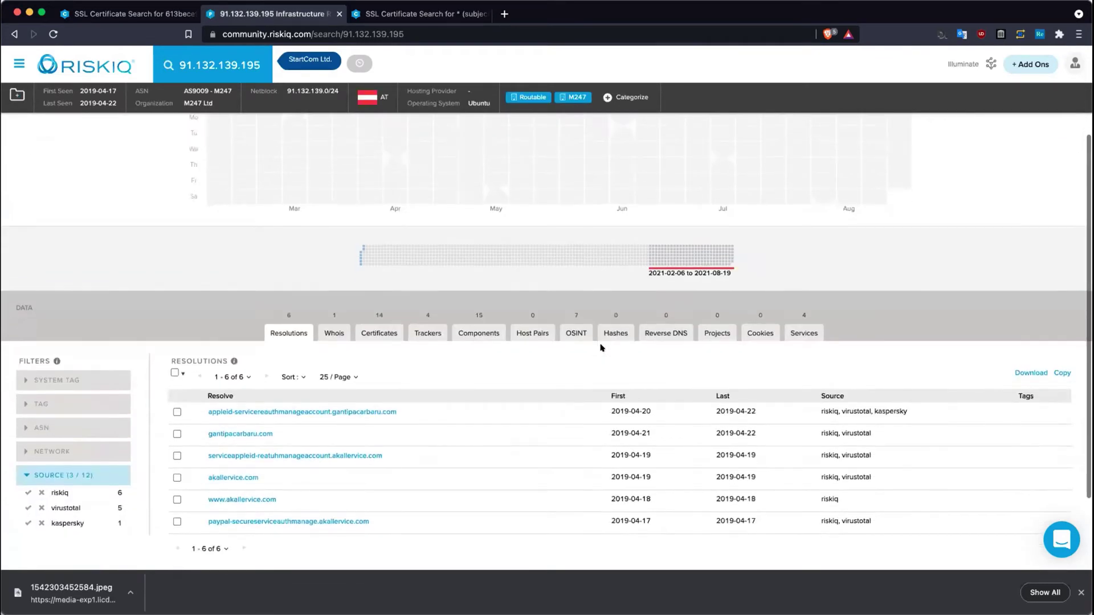
scroll(601, 348, "down", 1)
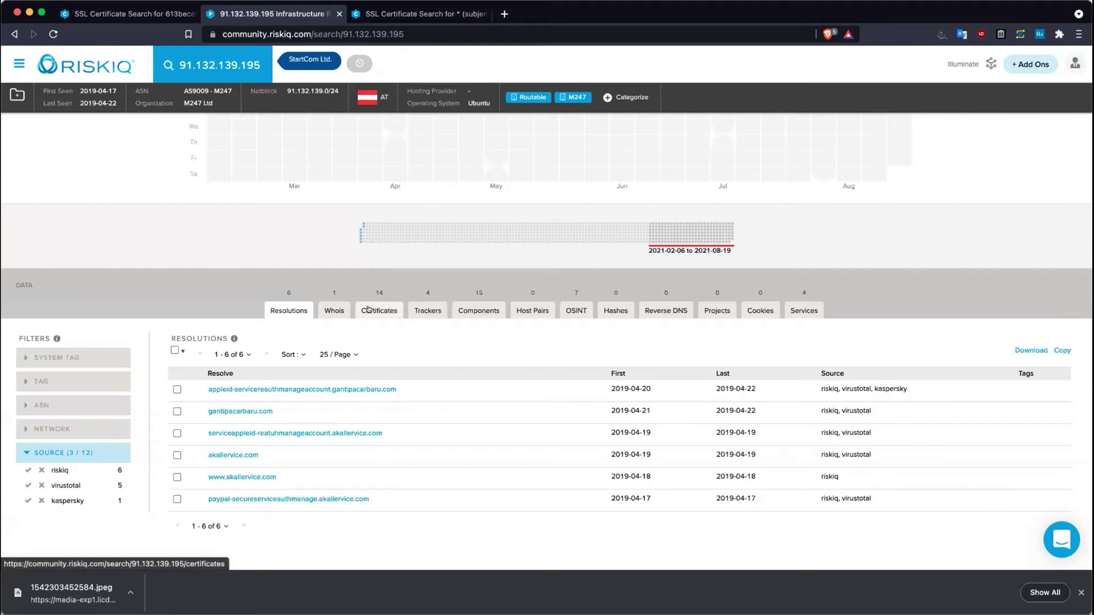
Step: Show the services detected on 91.132.139.195 and examine the responses on ports 22, 80 and 443
left_click(804, 311)
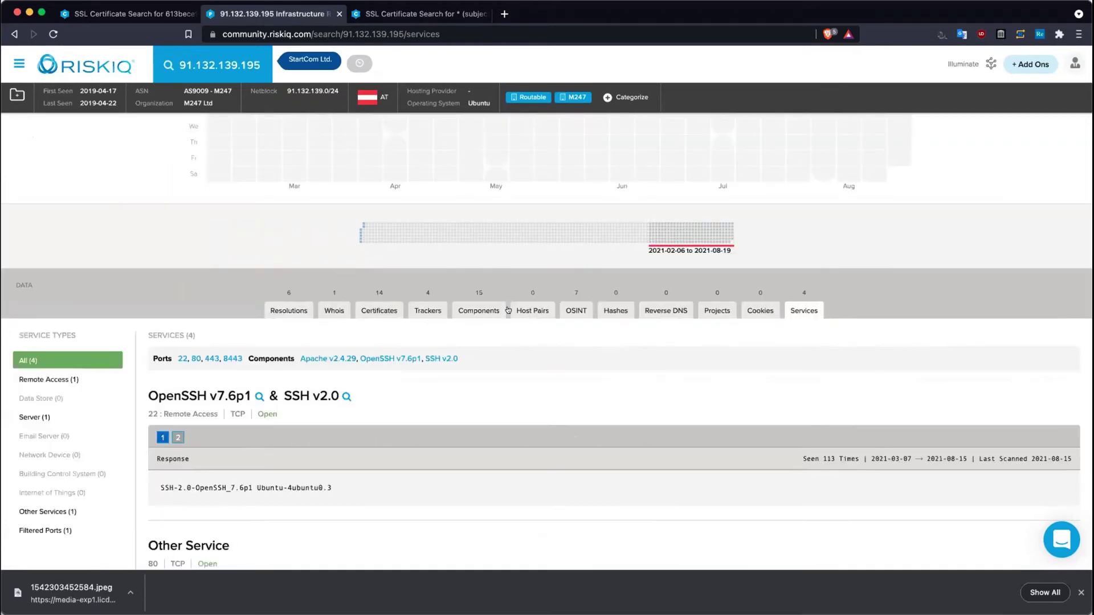
scroll(508, 311, "down", 5)
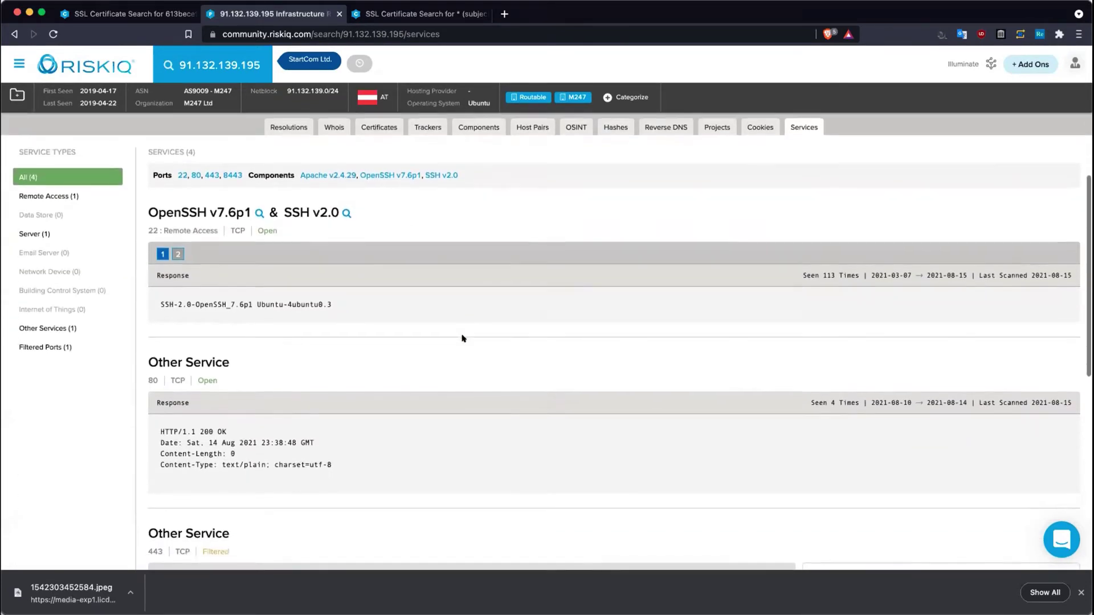
scroll(376, 298, "down", 2)
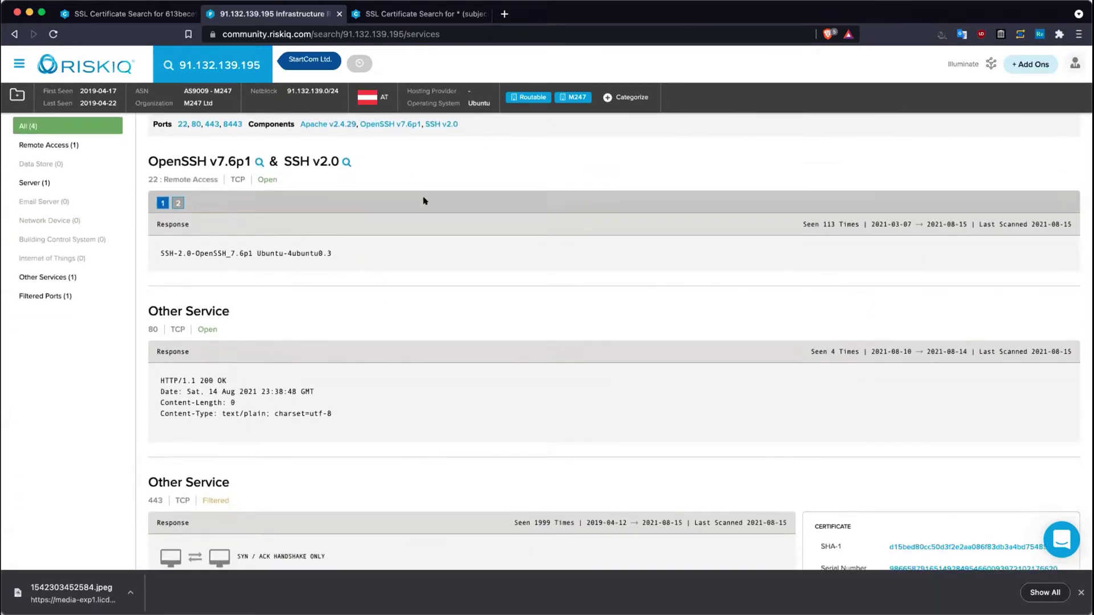
scroll(483, 246, "down", 3)
scroll(483, 246, "up", 3)
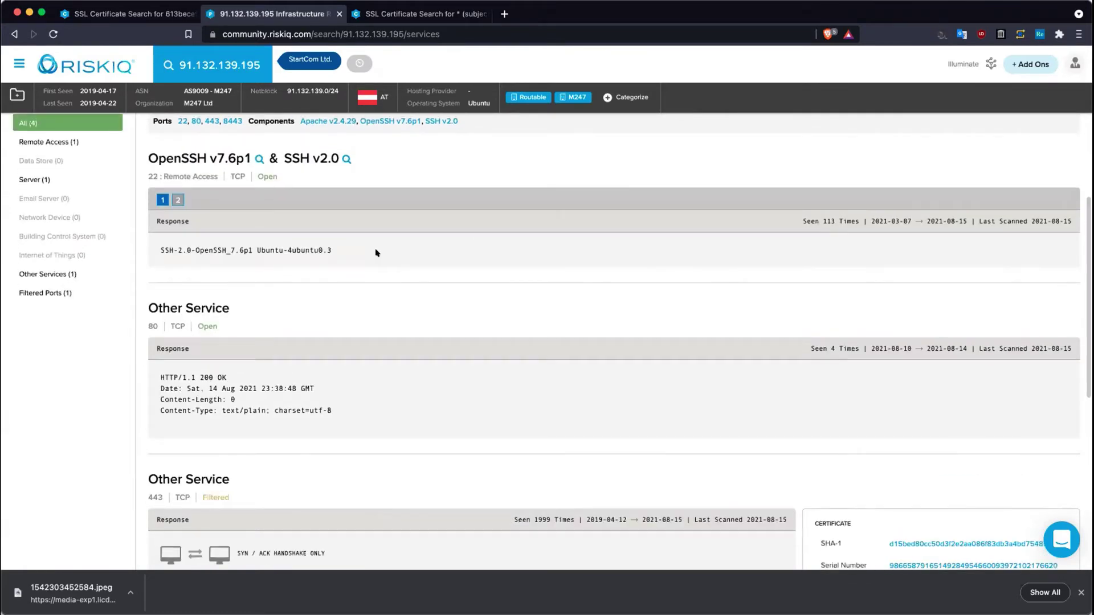
Step: Expand all certificate fields of the Apache service on port 8443 and examine its common names, organization, country and dates
scroll(376, 253, "down", 10)
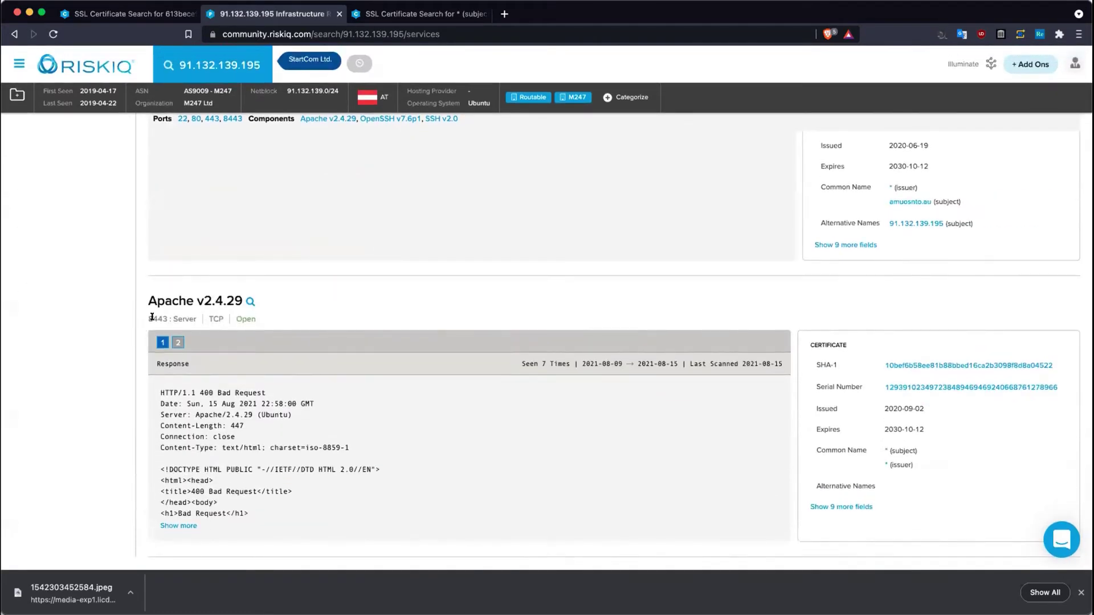
double_click(151, 318)
scroll(570, 322, "up", 1)
scroll(639, 331, "up", 5)
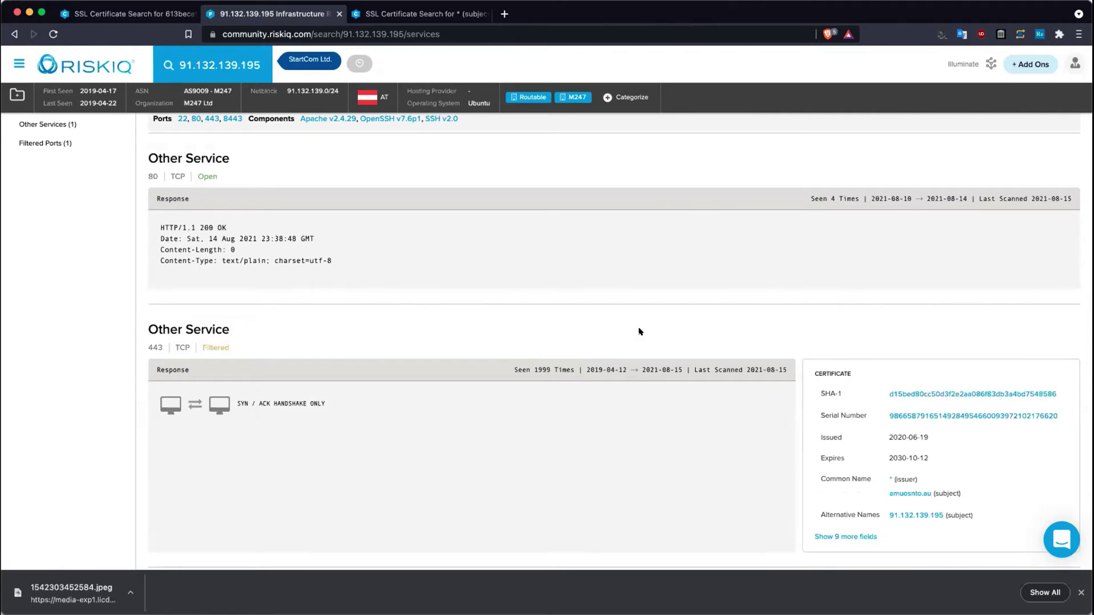
scroll(640, 332, "down", 5)
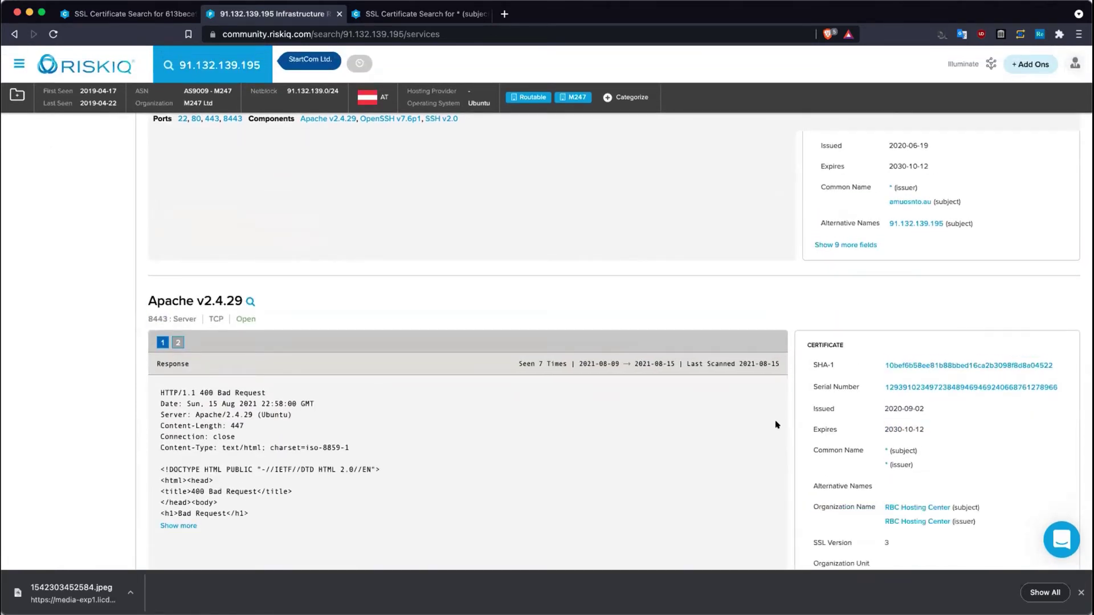
scroll(806, 413, "down", 3)
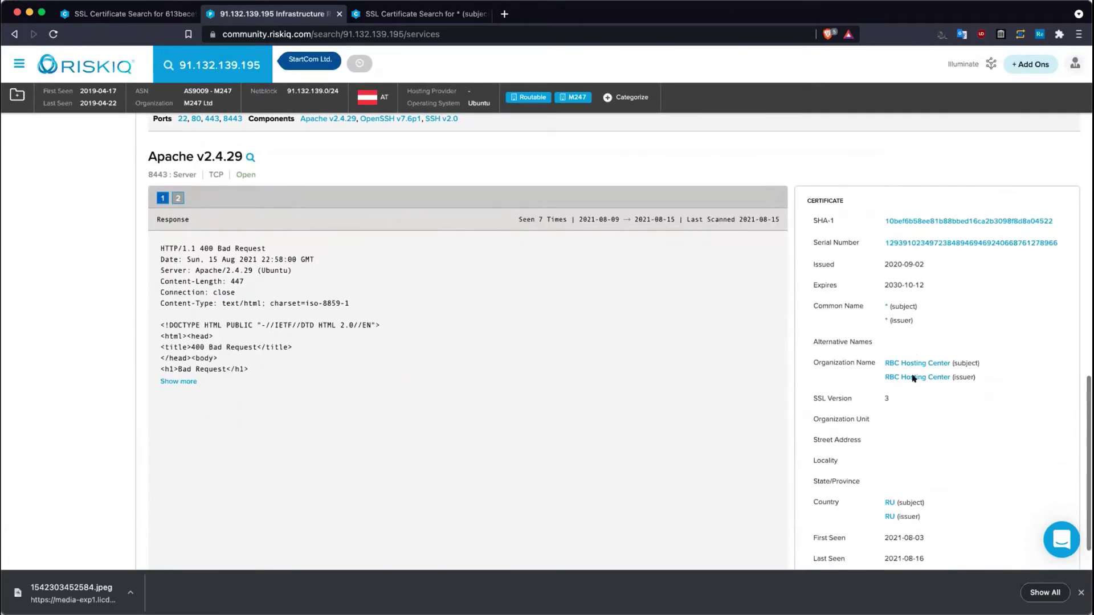
scroll(940, 389, "up", 1)
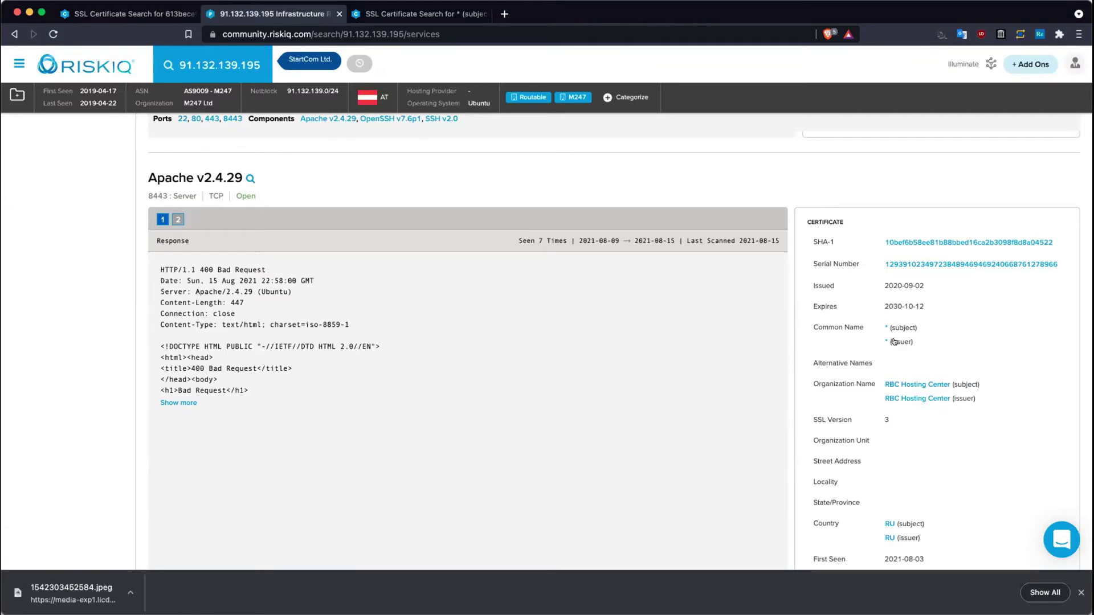
mouse_move(887, 340)
scroll(900, 460, "down", 1)
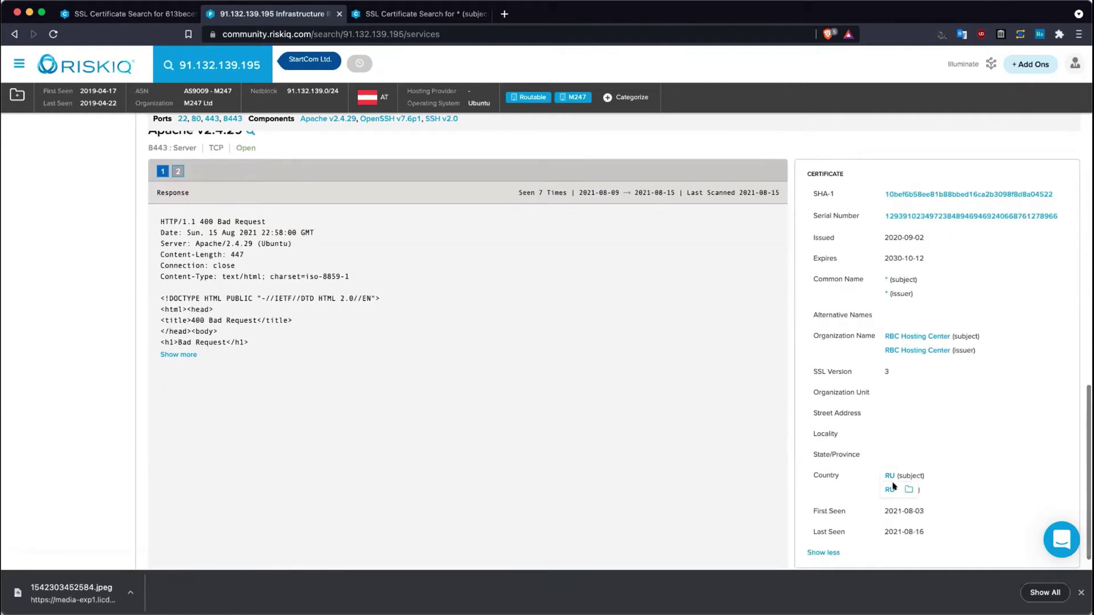
scroll(930, 464, "up", 2)
scroll(934, 466, "up", 1)
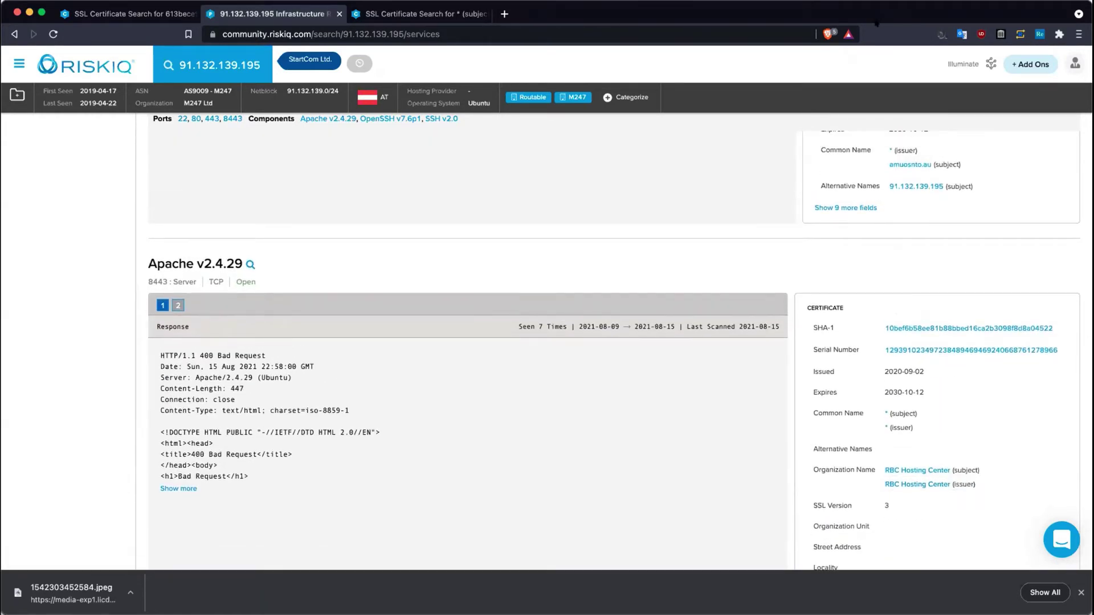
Step: Switch to the * subject common name certificate search and look through its most recently first-seen certificates
left_click(416, 14)
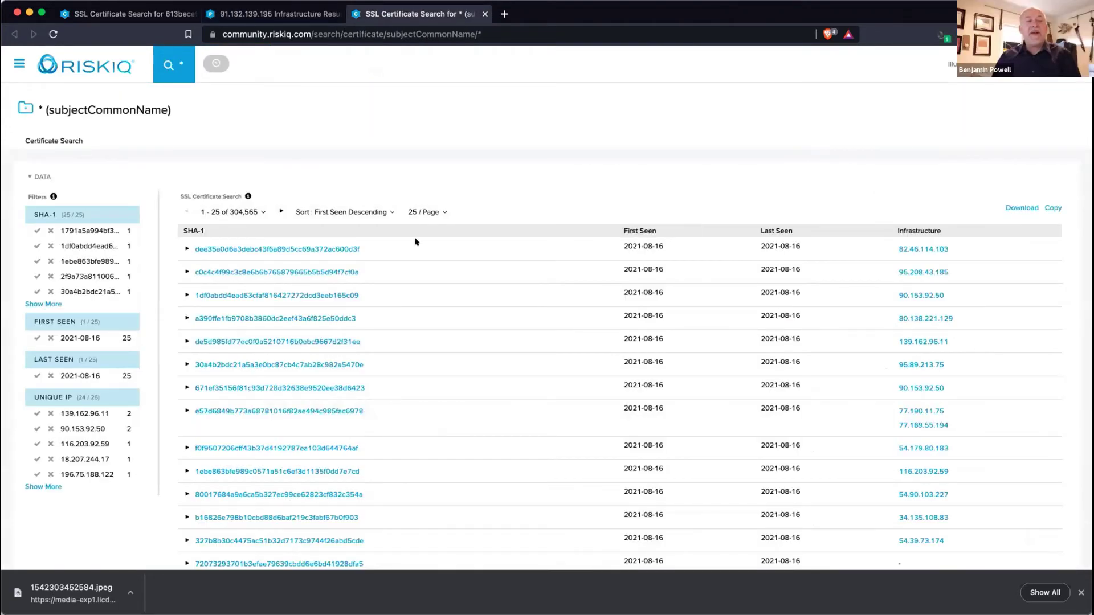
scroll(405, 238, "down", 1)
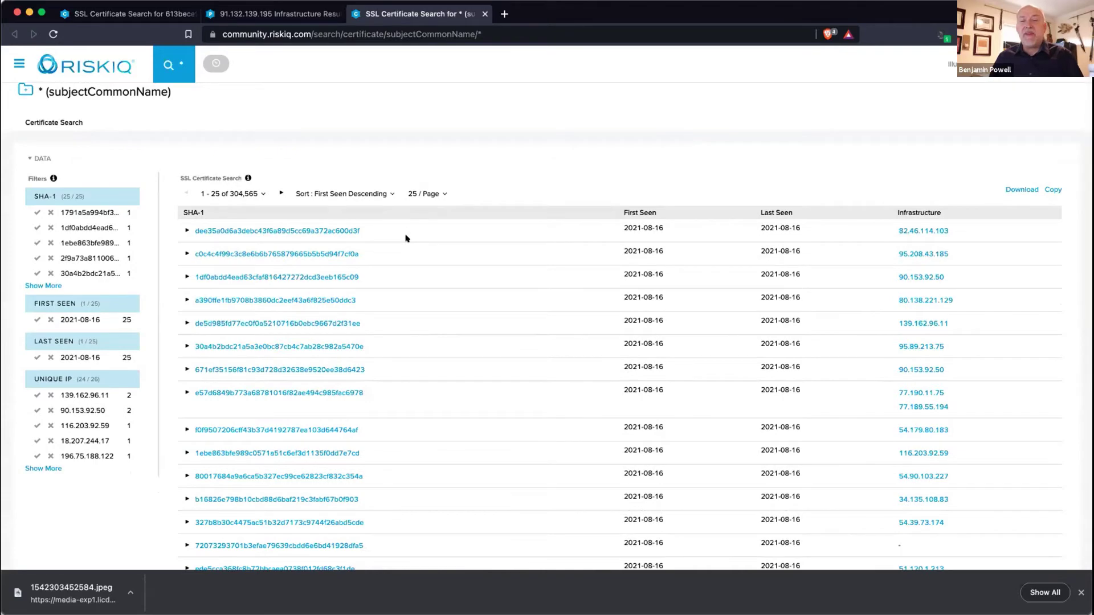
scroll(275, 327, "down", 5)
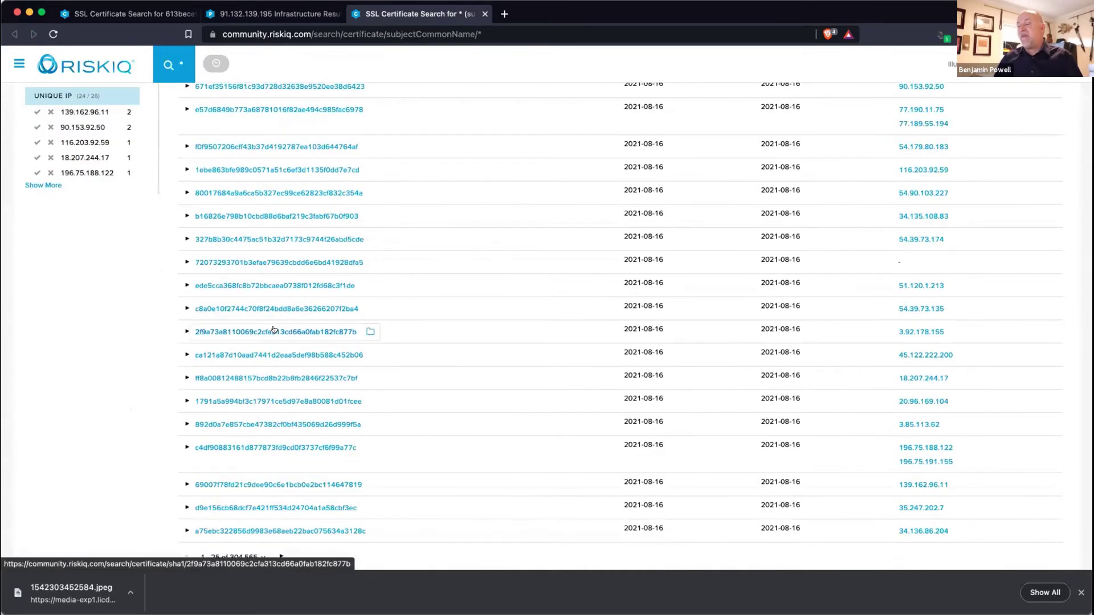
scroll(275, 330, "up", 4)
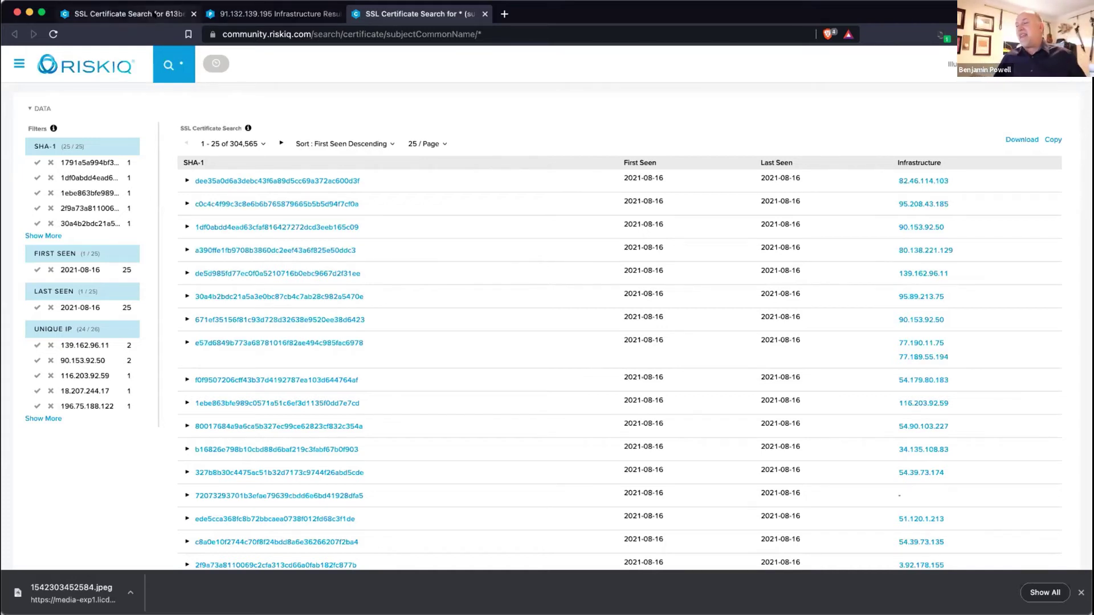
Step: Close the certificate search for SHA-1 613bece919b2592f3bbab92e6faee32d669d5c36 and return to the * common name search
left_click(189, 21)
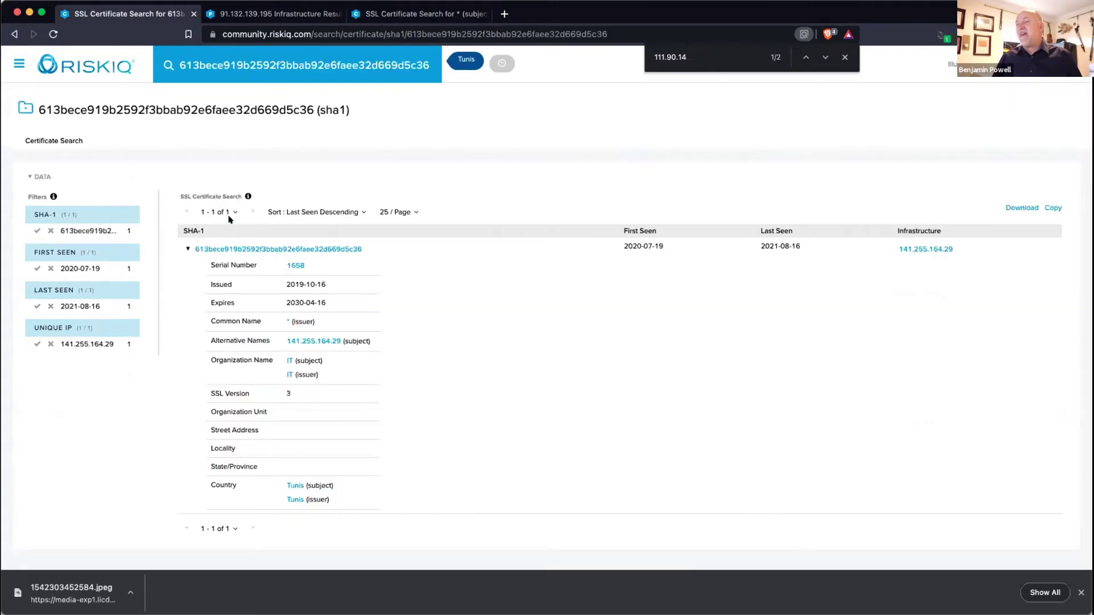
left_click(194, 14)
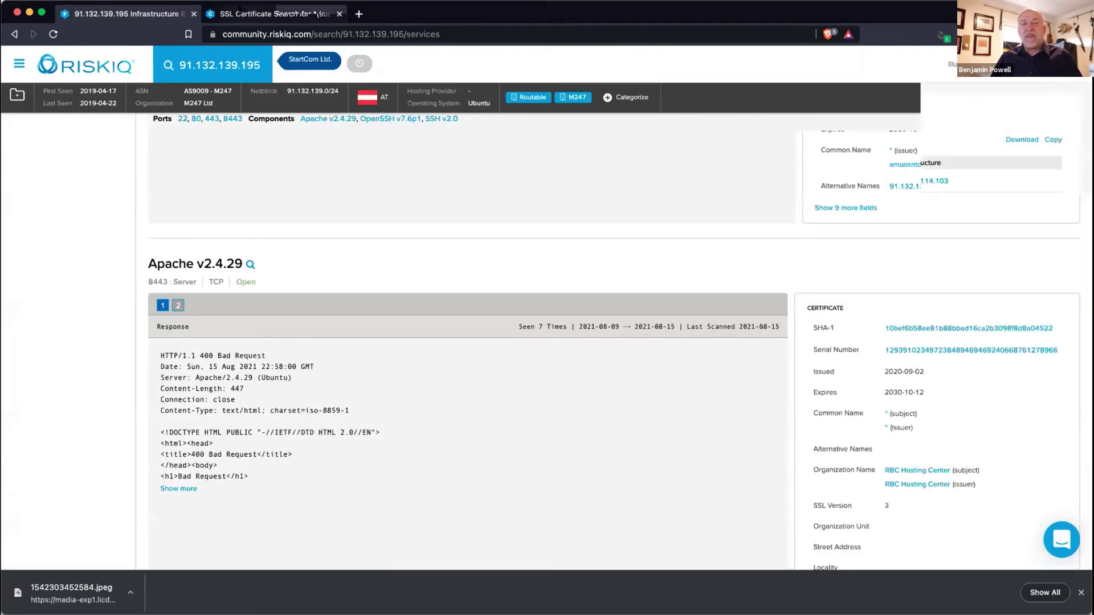
left_click(285, 13)
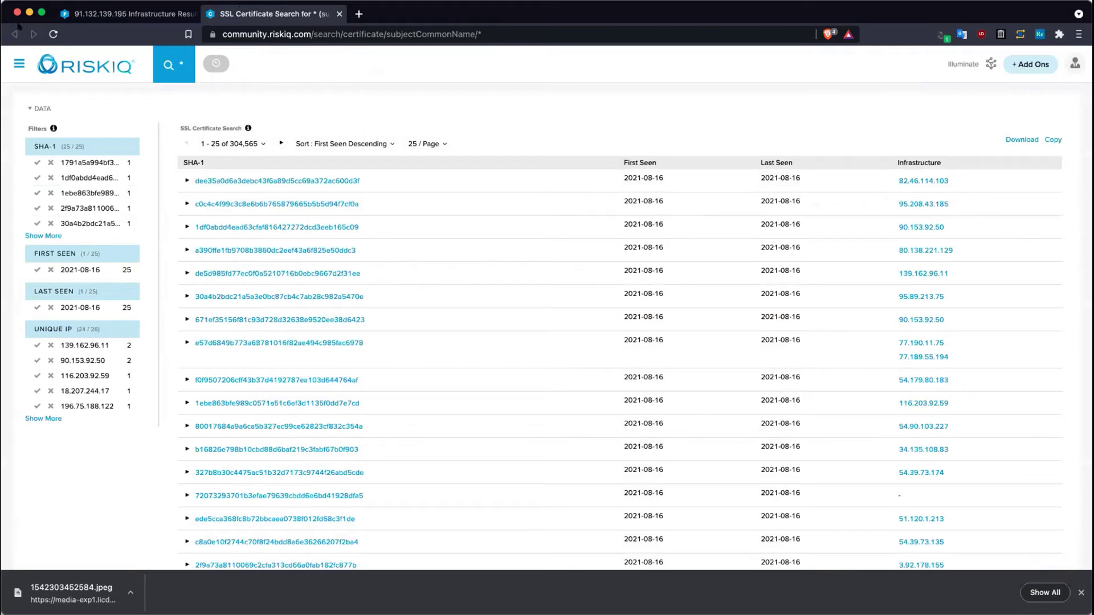
Step: Close the * common name search, return to the StartCom Ltd. certificate search and sort it by First Seen Descending
left_click(339, 14)
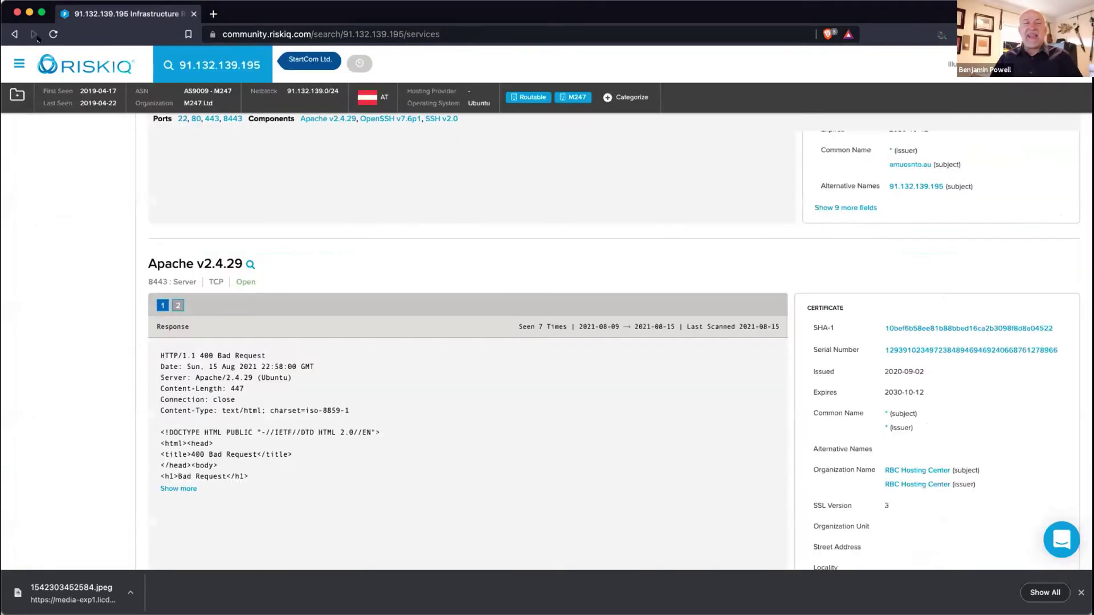
left_click(15, 34)
left_click(14, 34)
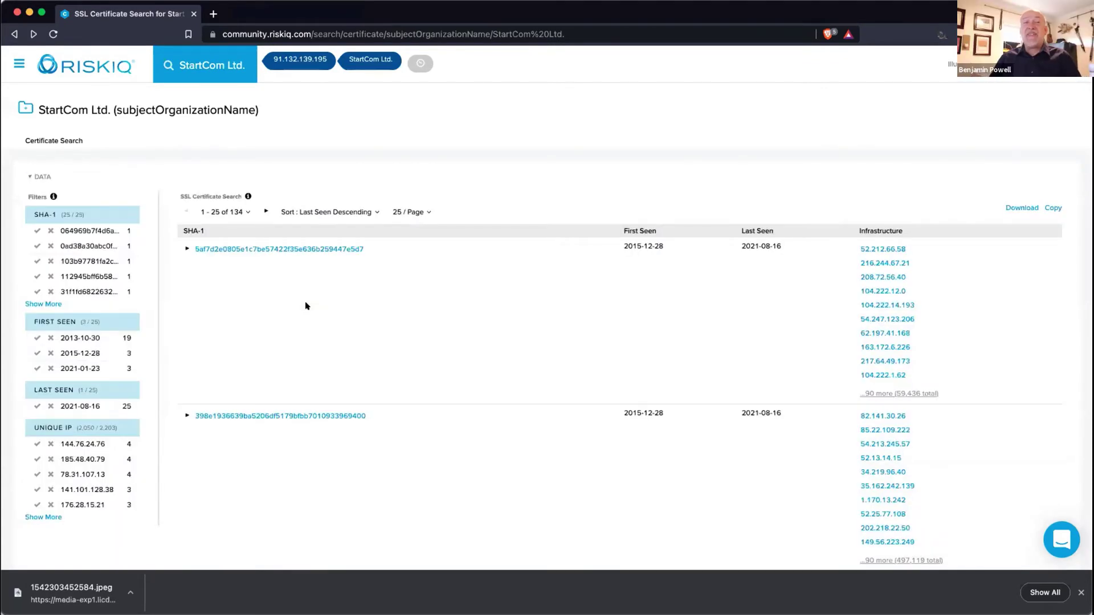
left_click(328, 212)
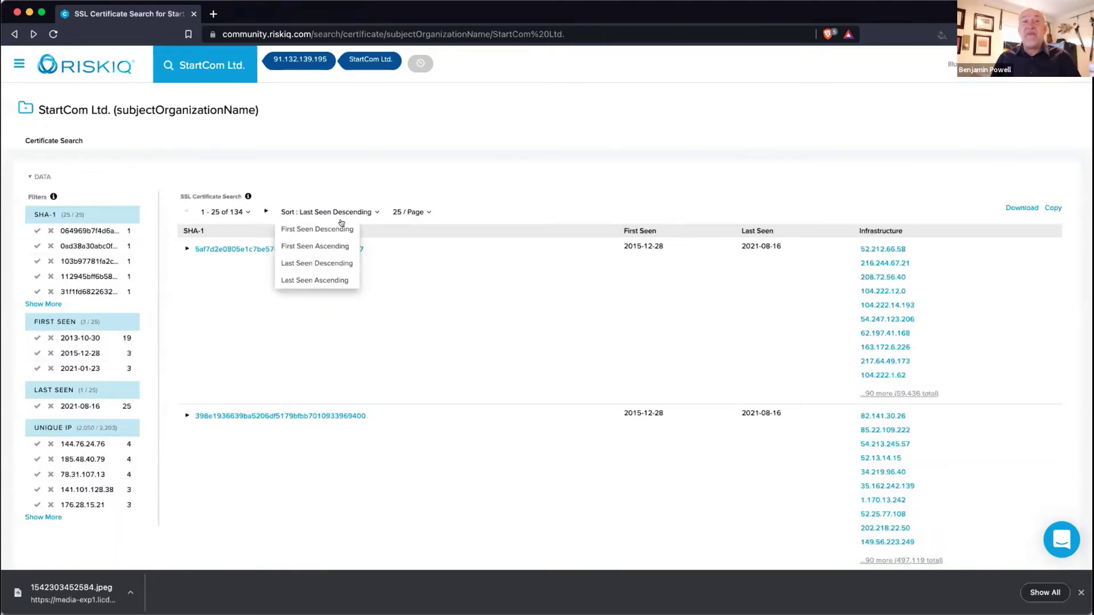
left_click(333, 231)
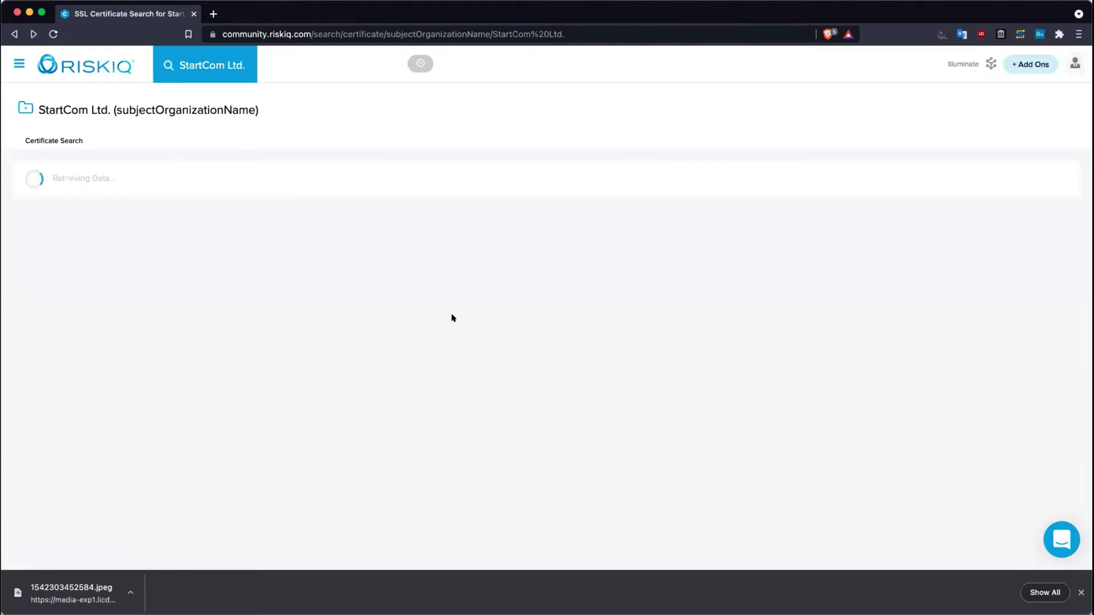
scroll(513, 321, "down", 3)
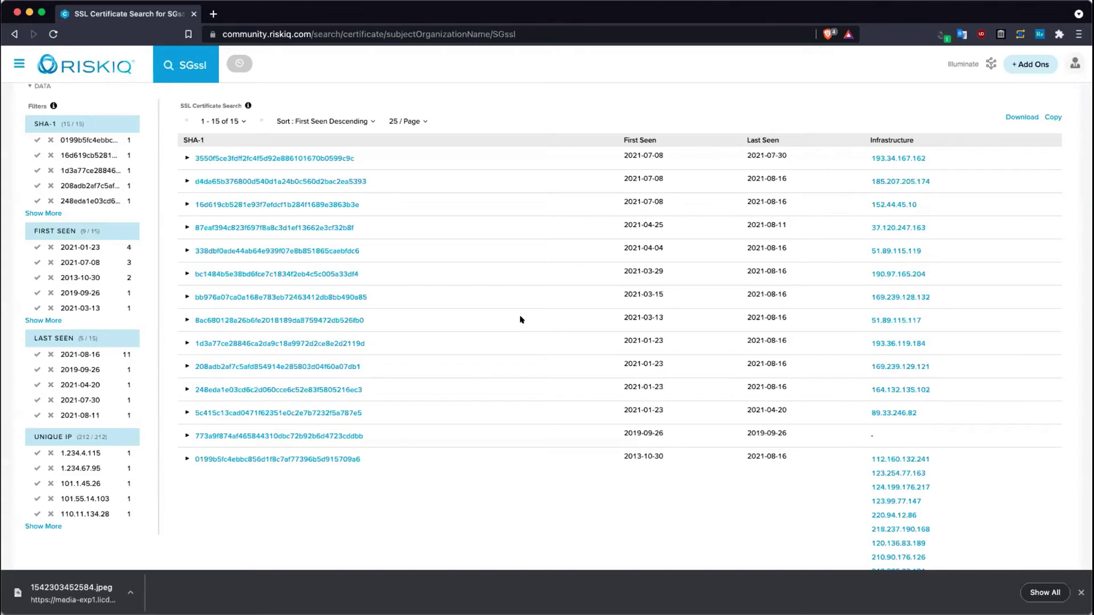
Step: Expand the two newest certificates in the SGssl organization search and examine their common names, organizations and countries
scroll(520, 320, "up", 3)
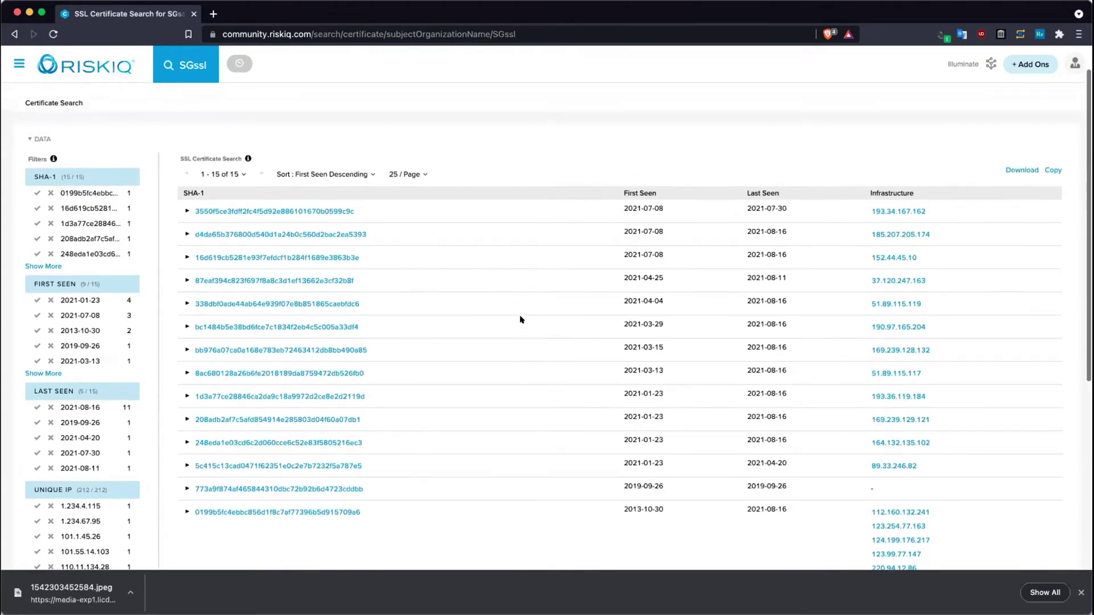
scroll(520, 319, "down", 1)
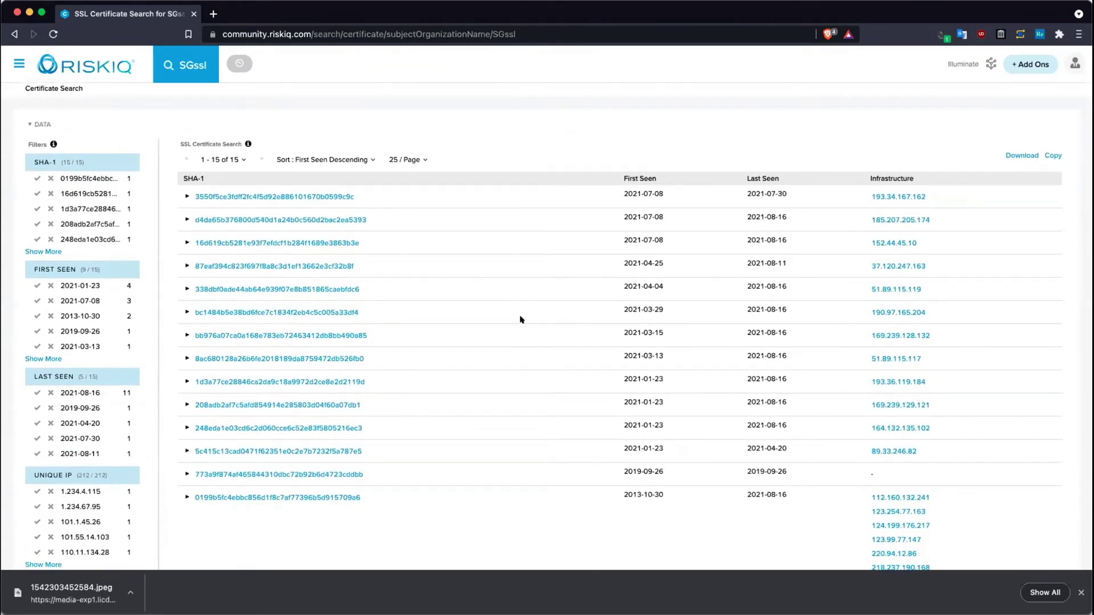
left_click(185, 197)
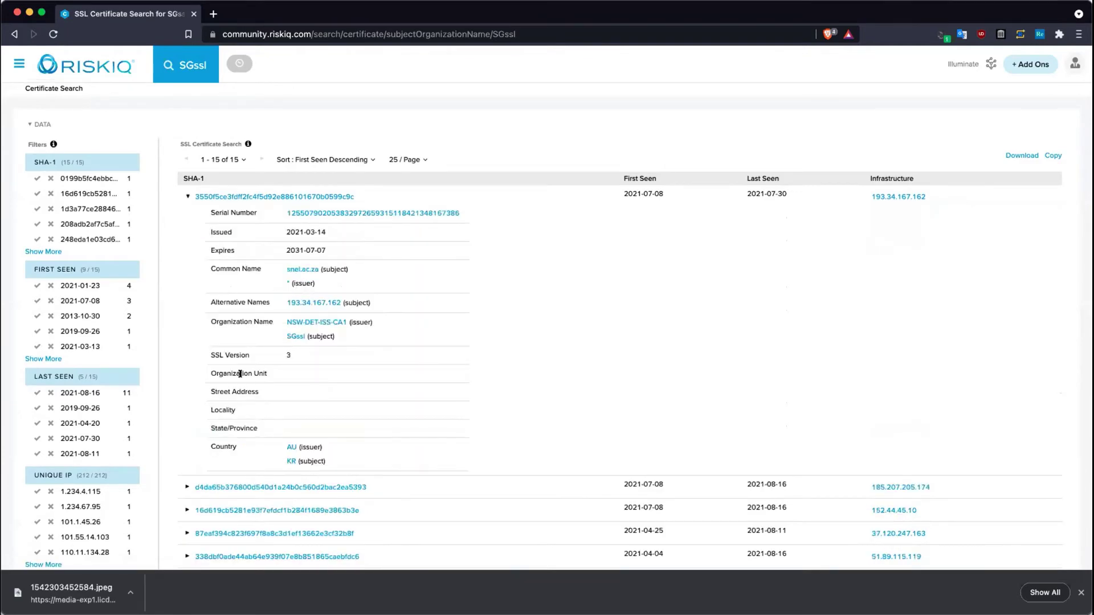
scroll(240, 370, "down", 1)
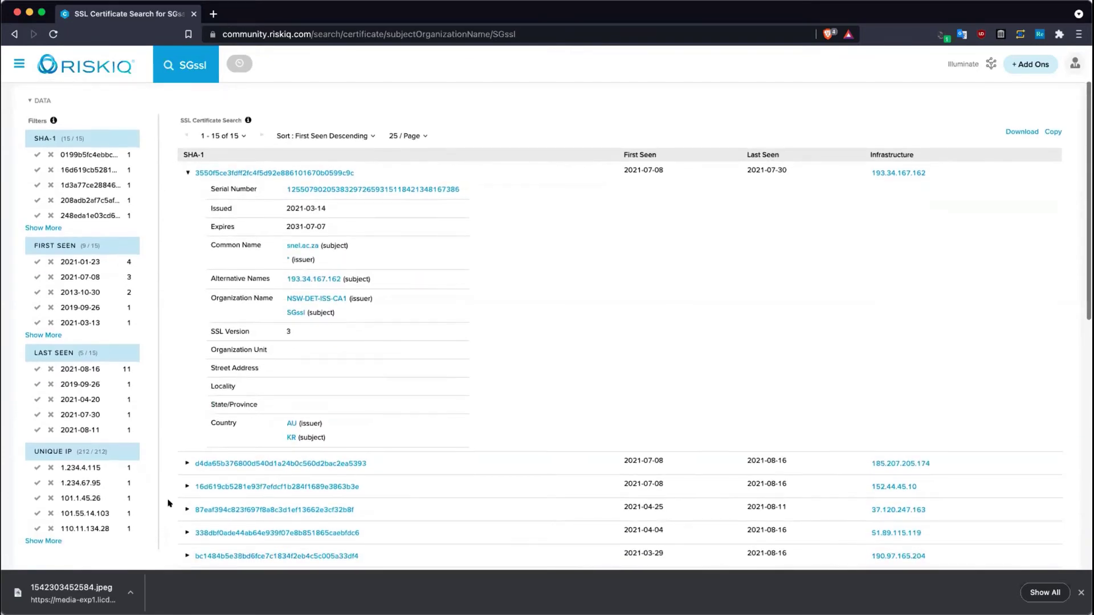
left_click(188, 463)
scroll(196, 456, "down", 3)
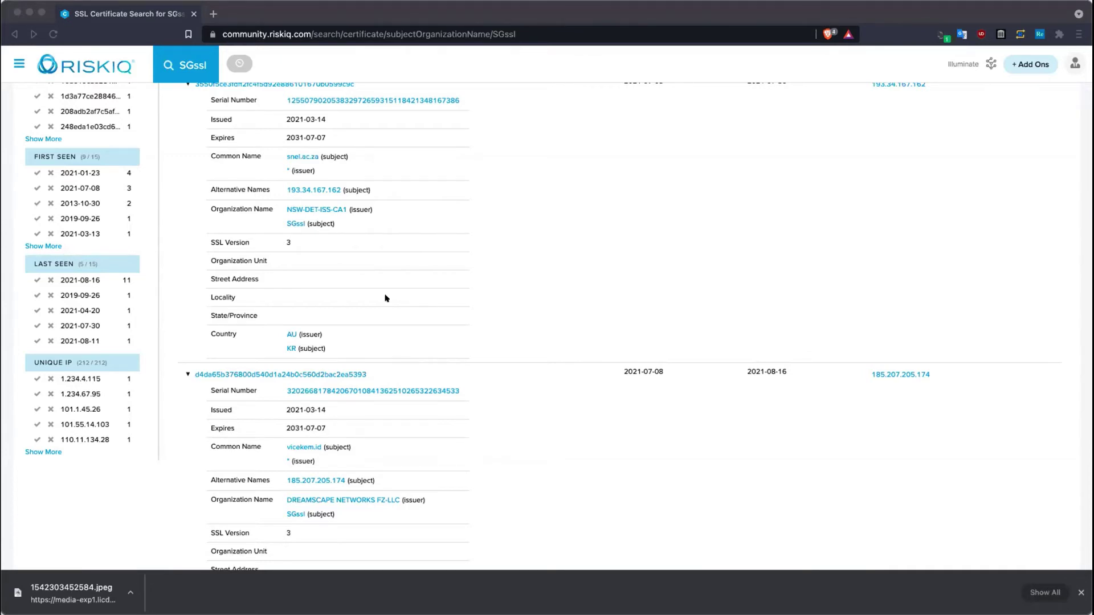
scroll(385, 298, "down", 3)
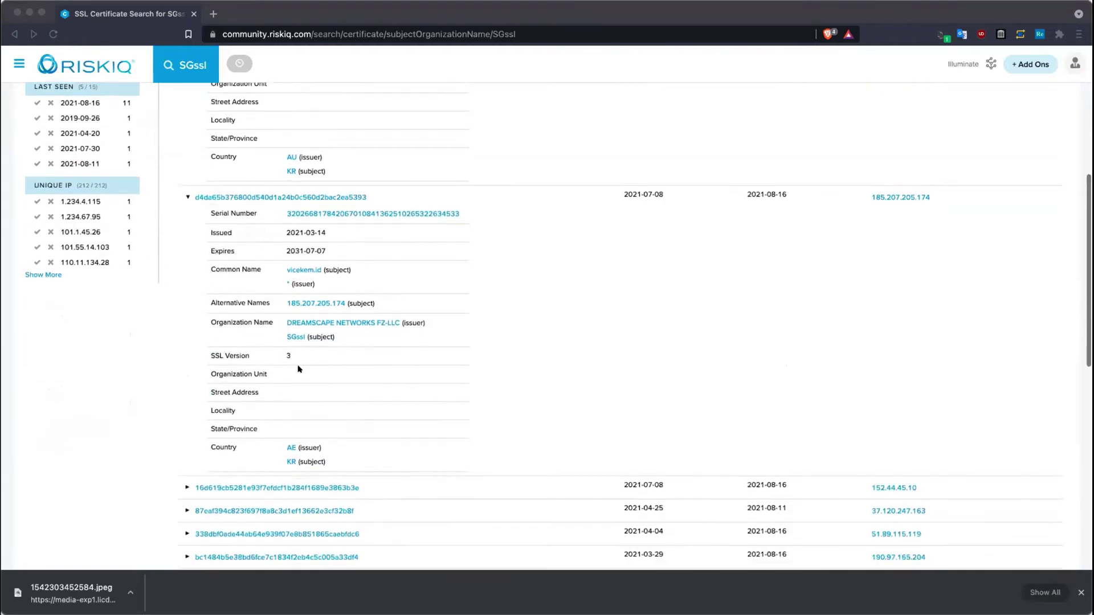
Step: Expand the SGssl certificates on 152.44.45.10, 37.120.247.163 and 51.89.115.119 and compare their issuers, subjects and countries
left_click(180, 491)
left_click(183, 489)
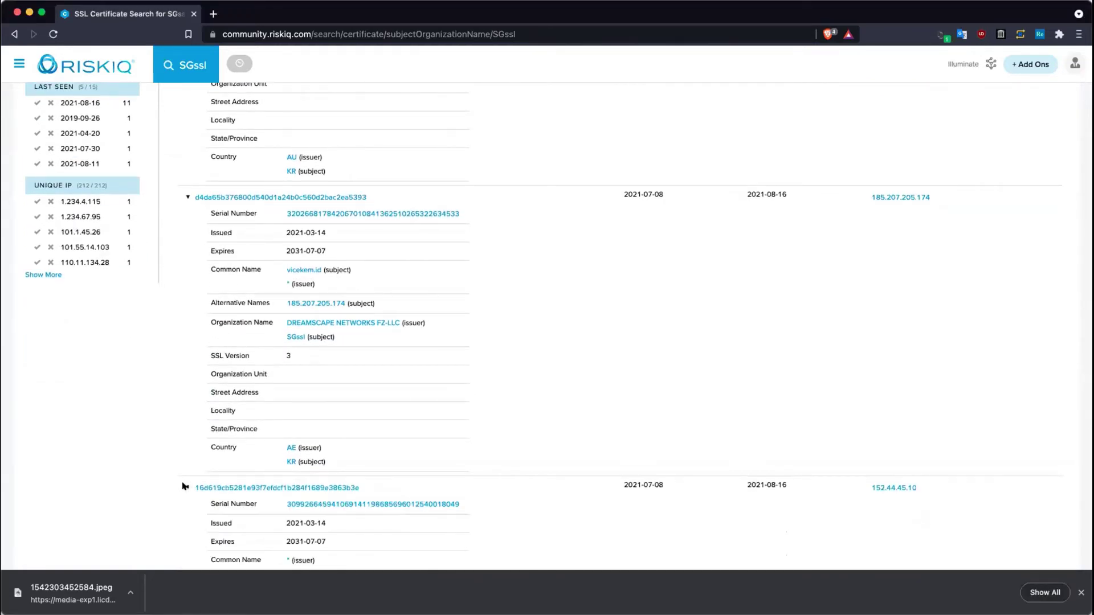
scroll(190, 434, "down", 4)
scroll(188, 436, "down", 2)
left_click(185, 448)
scroll(183, 445, "down", 5)
left_click(186, 451)
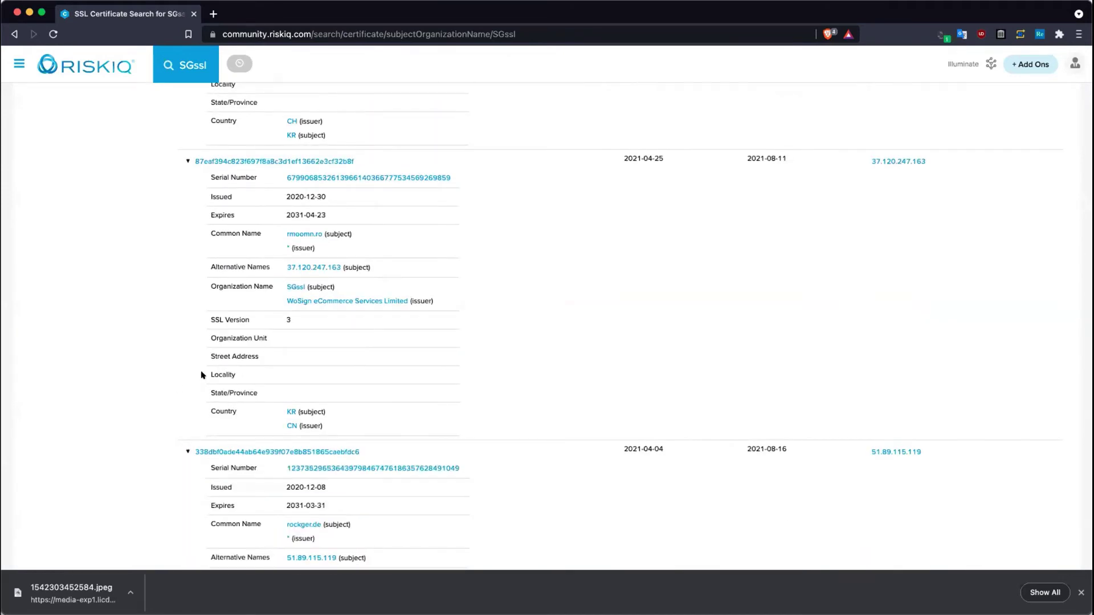
scroll(202, 374, "down", 4)
scroll(201, 375, "down", 5)
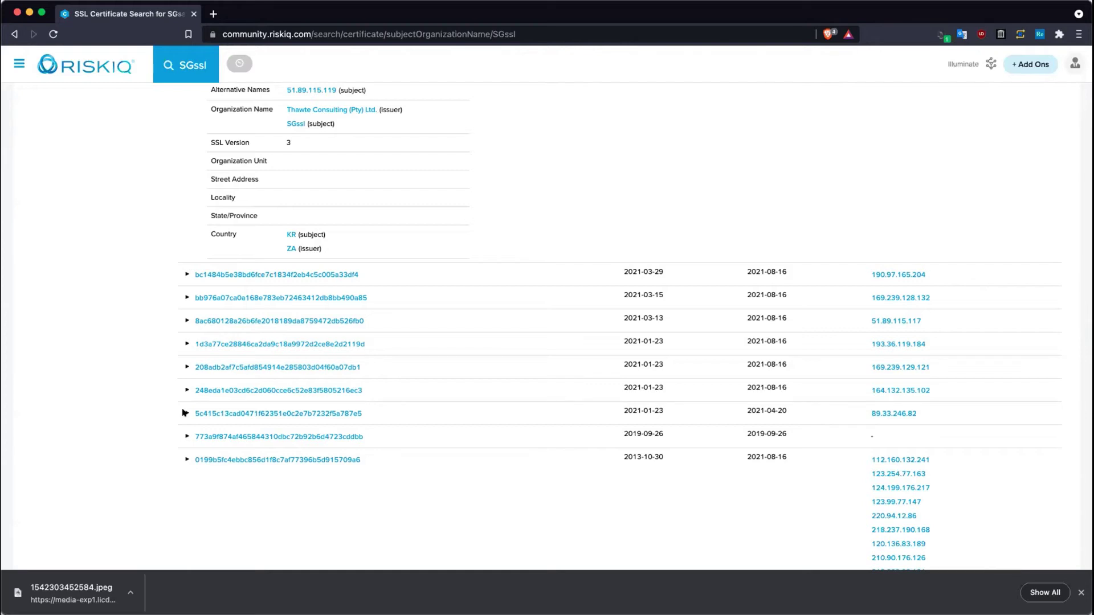
Step: Return to the start of the SGssl results and collapse the three certificates first seen on 2021-07-08
scroll(377, 408, "up", 15)
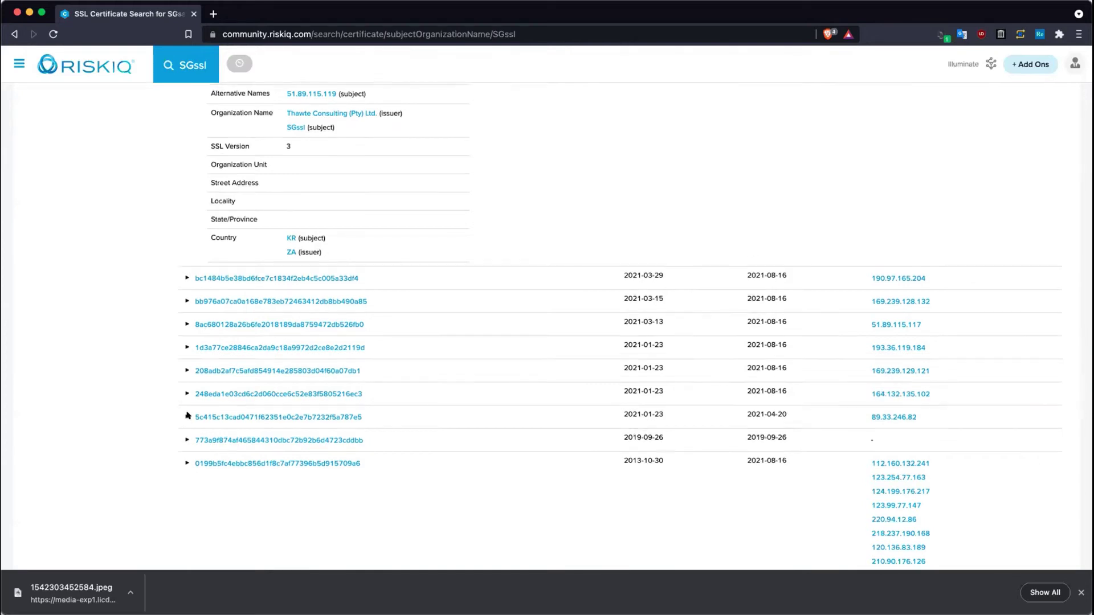
scroll(377, 407, "up", 8)
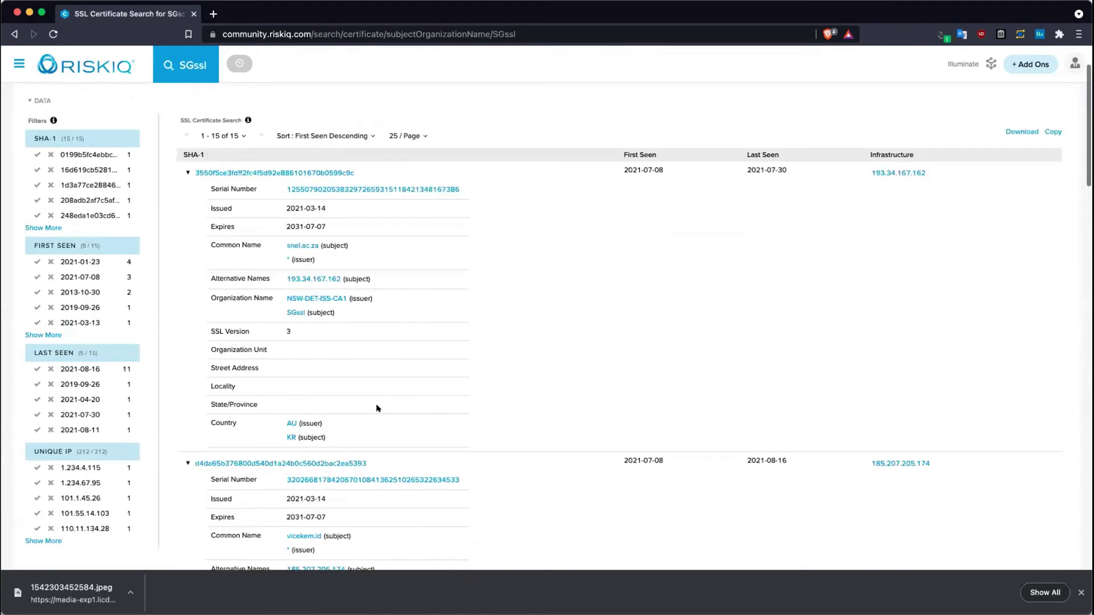
scroll(376, 408, "down", 2)
scroll(455, 389, "up", 1)
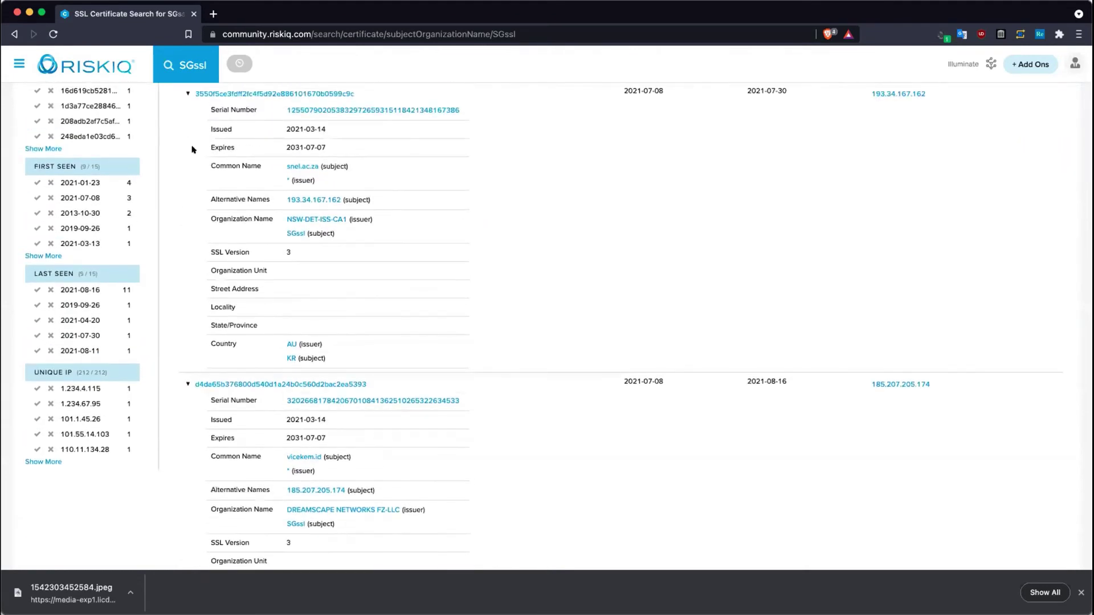
left_click(188, 94)
left_click(188, 117)
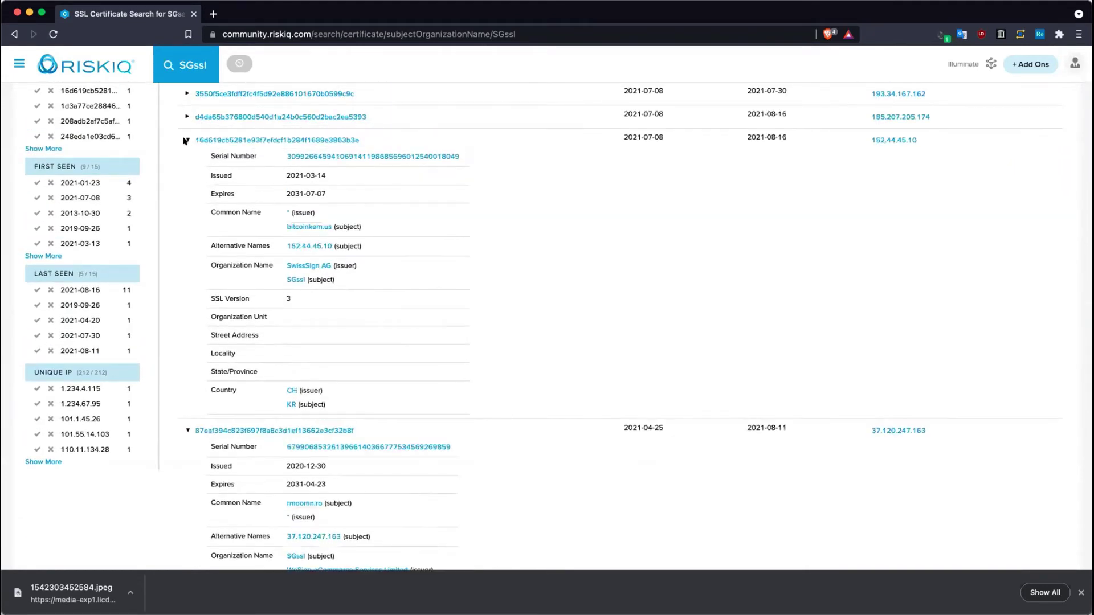
left_click(188, 139)
scroll(655, 233, "up", 1)
scroll(656, 234, "up", 1)
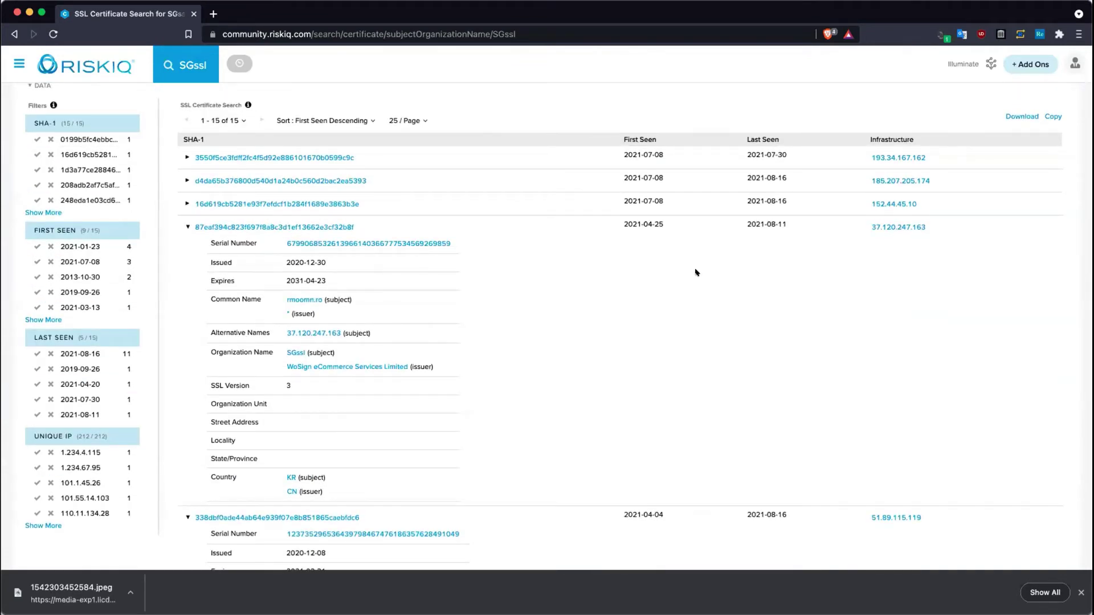
Step: Open the infrastructure results for 152.44.45.10 in a separate tab and view its heatmap
right_click(874, 203)
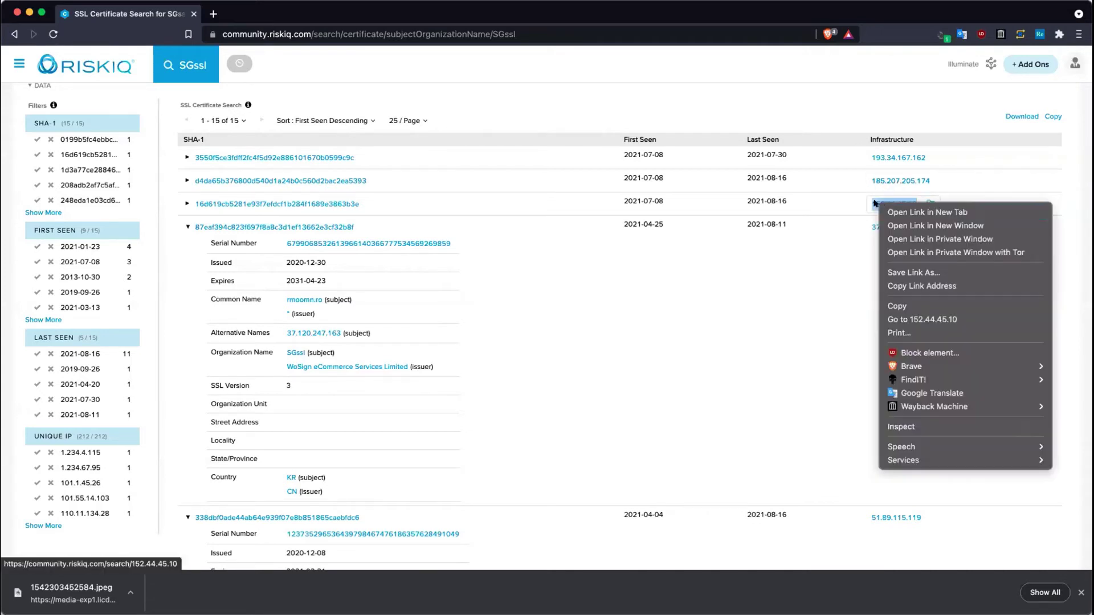
left_click(900, 212)
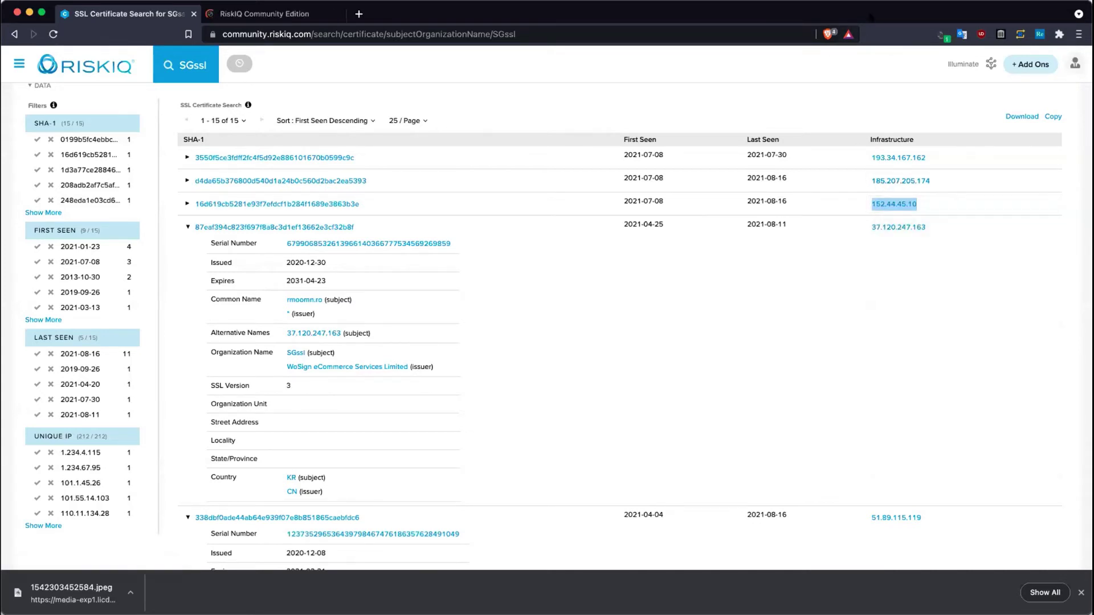
left_click(259, 14)
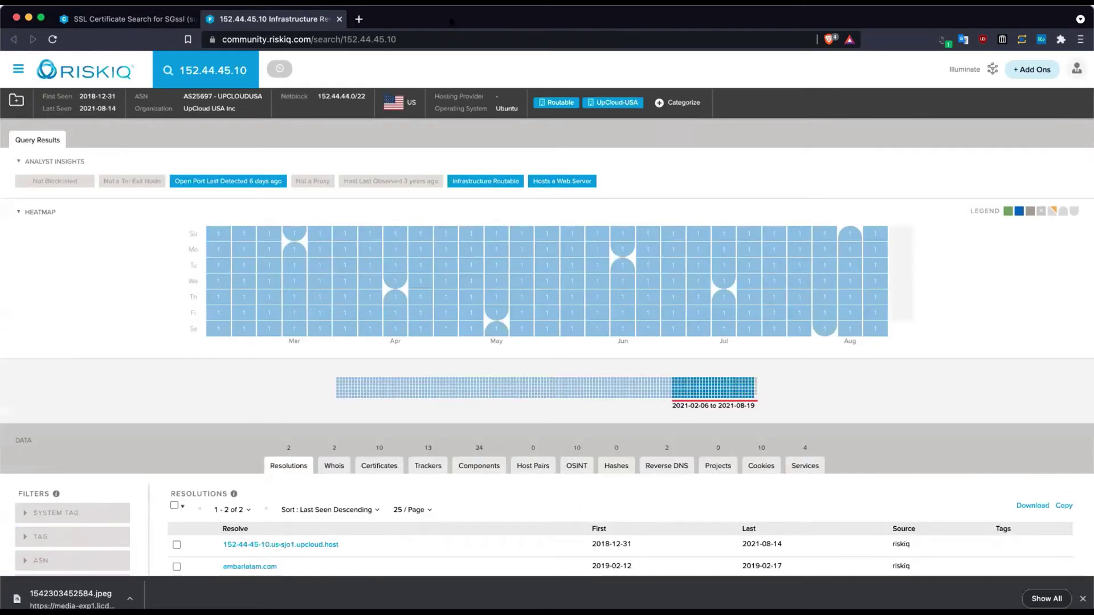
Step: Highlight the SGssl certificates first seen on 2021-07-08, review the resolutions of 152.44.45.10 and close its results
left_click(121, 15)
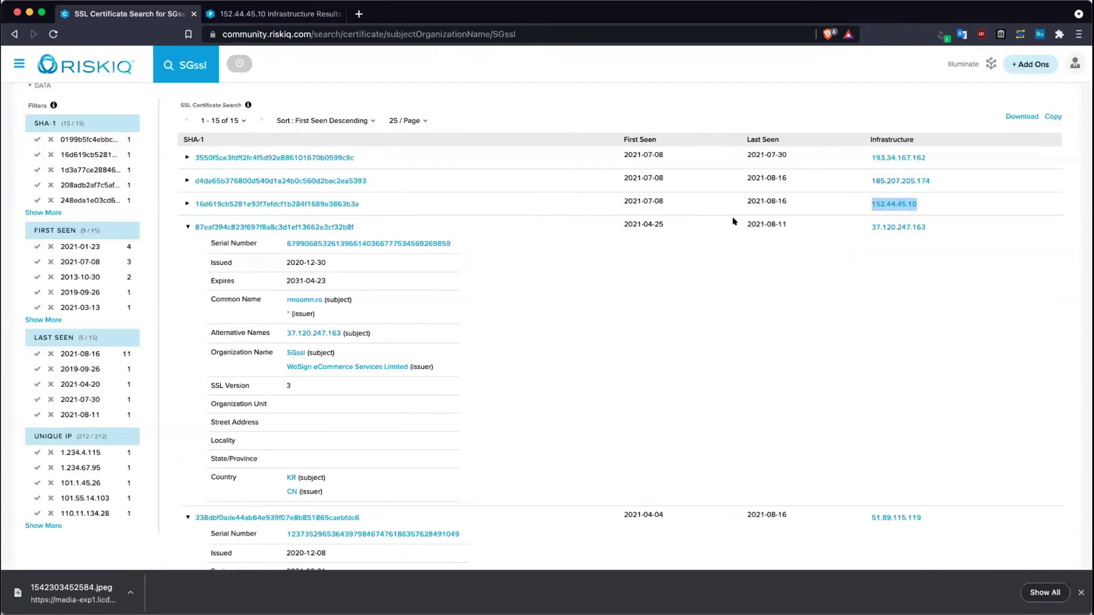
left_click_drag(948, 203, 383, 139)
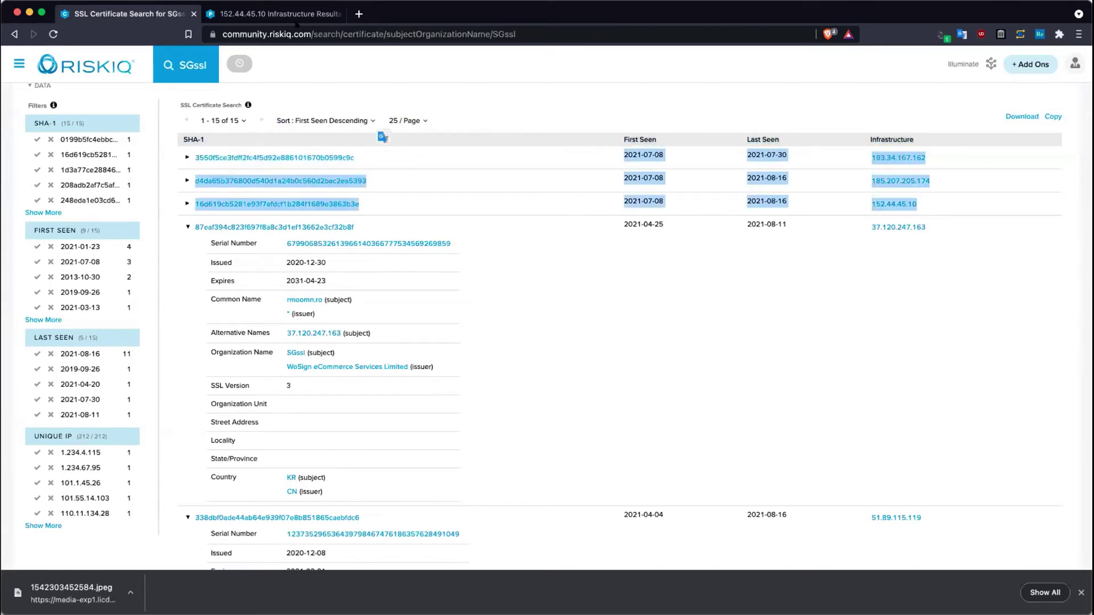
key("ctrl+Tab")
scroll(449, 267, "down", 2)
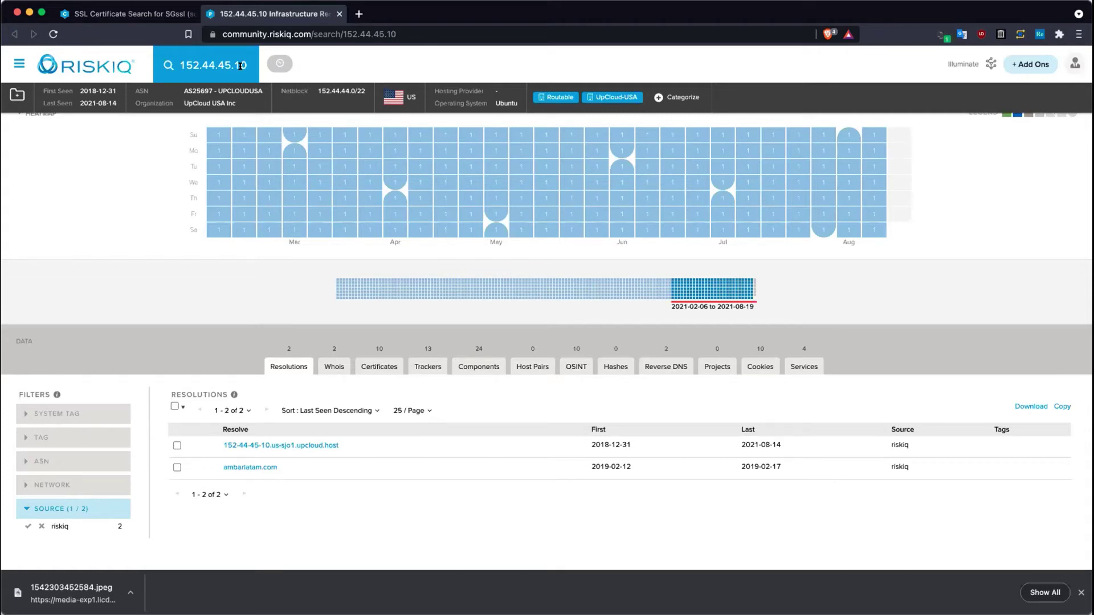
left_click(339, 13)
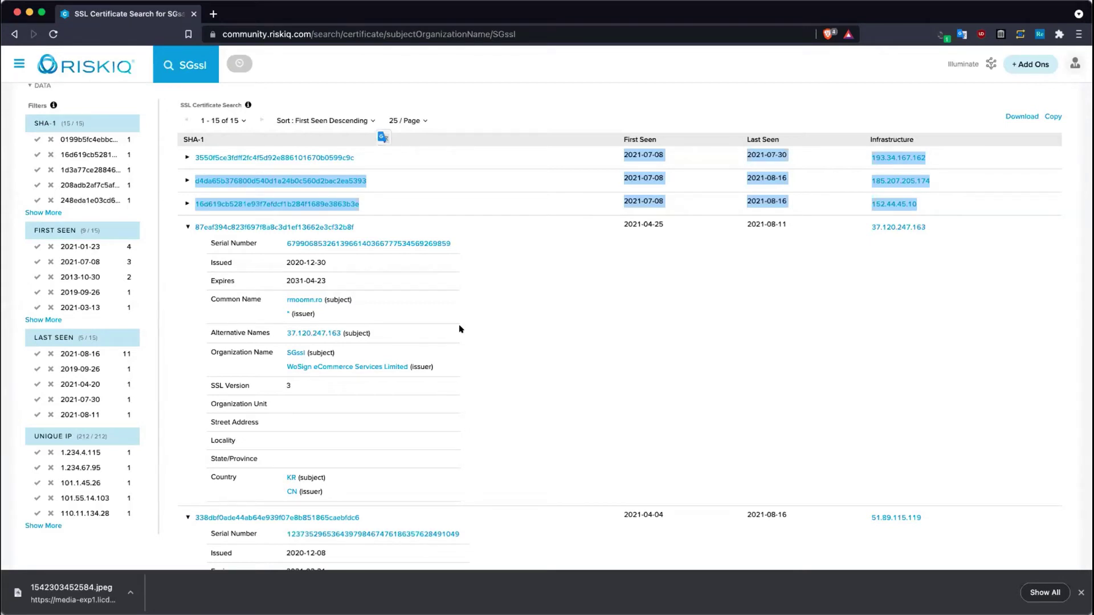
Step: Collapse the details of the SGssl certificates on 37.120.247.163 and 51.89.115.119
left_click(323, 117)
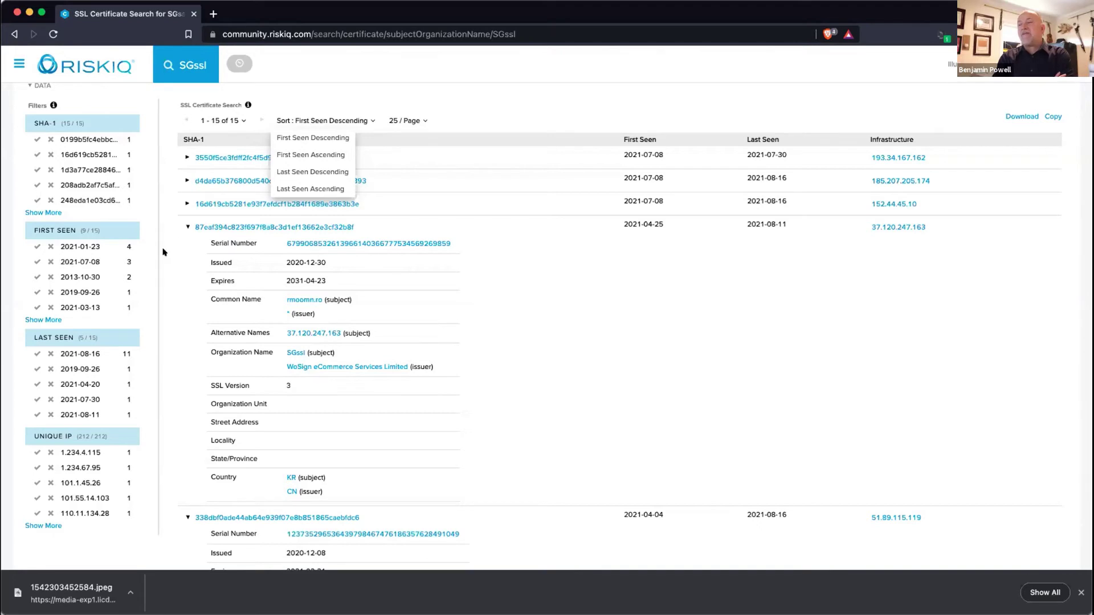
left_click(185, 224)
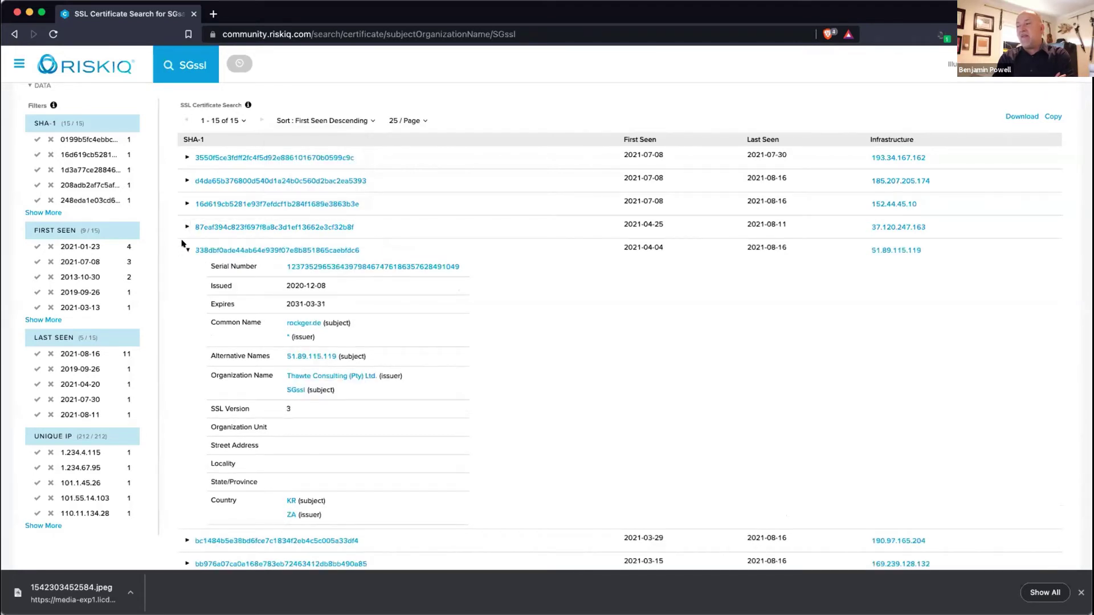
left_click(183, 246)
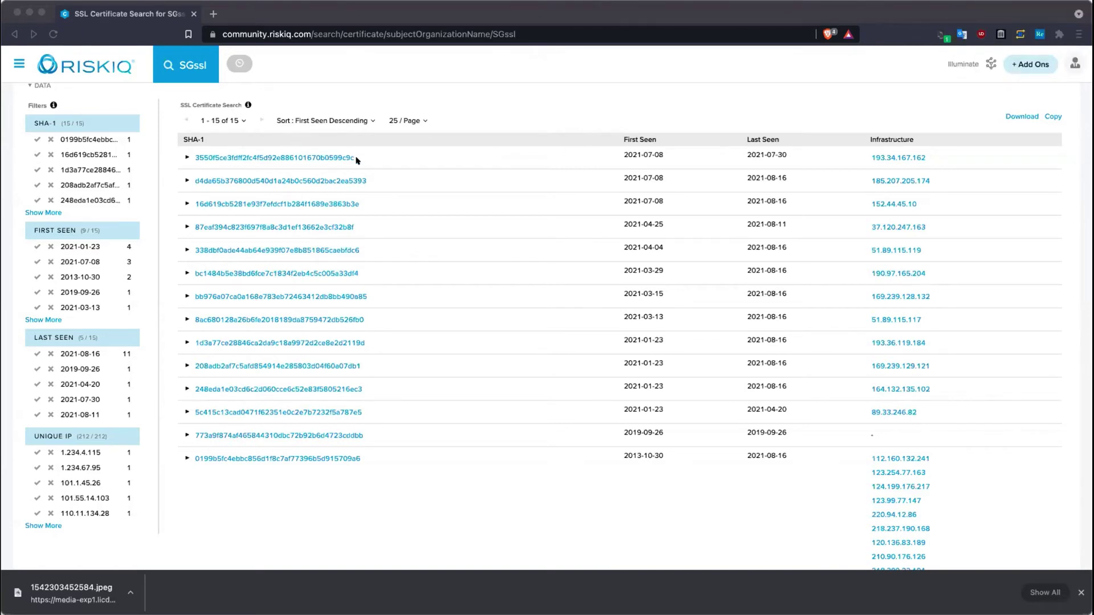
Step: Sort the SGssl certificates by Last Seen Descending and look through the reordered list
left_click(344, 117)
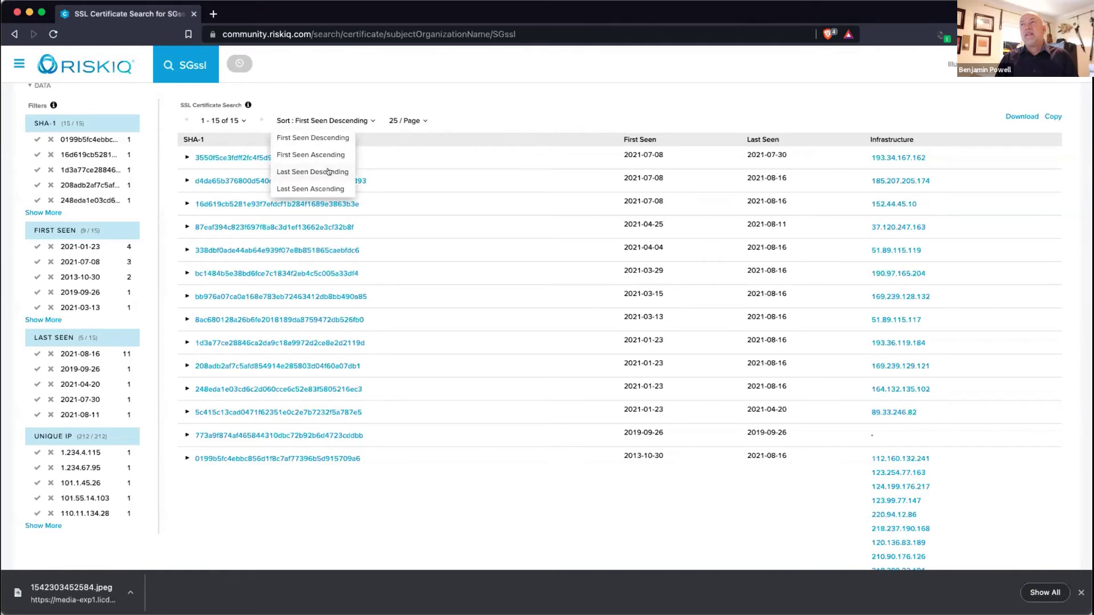
left_click(329, 171)
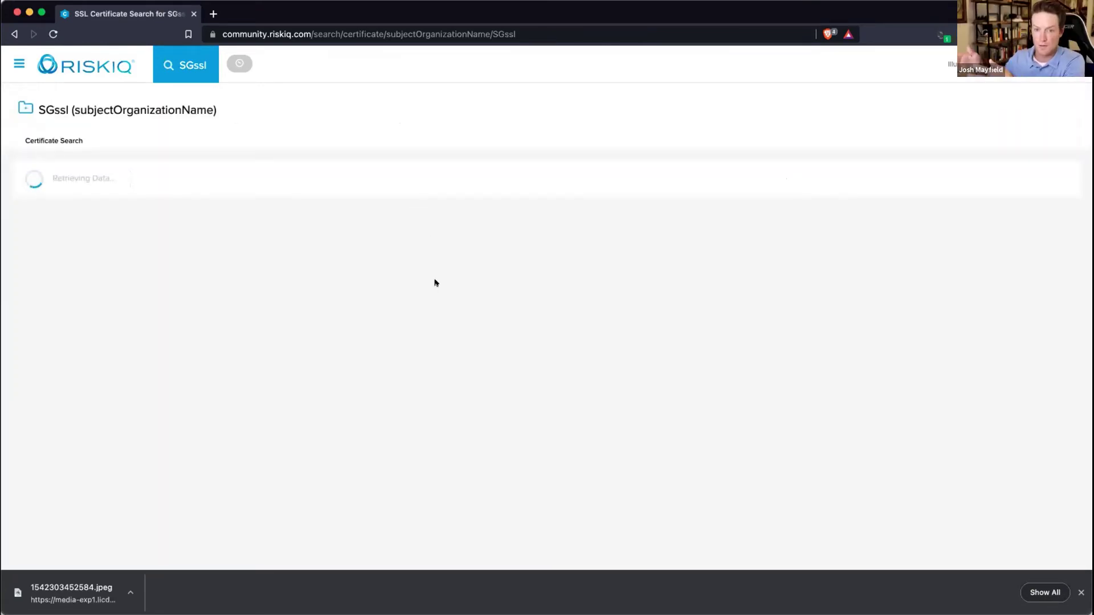
scroll(483, 281, "down", 6)
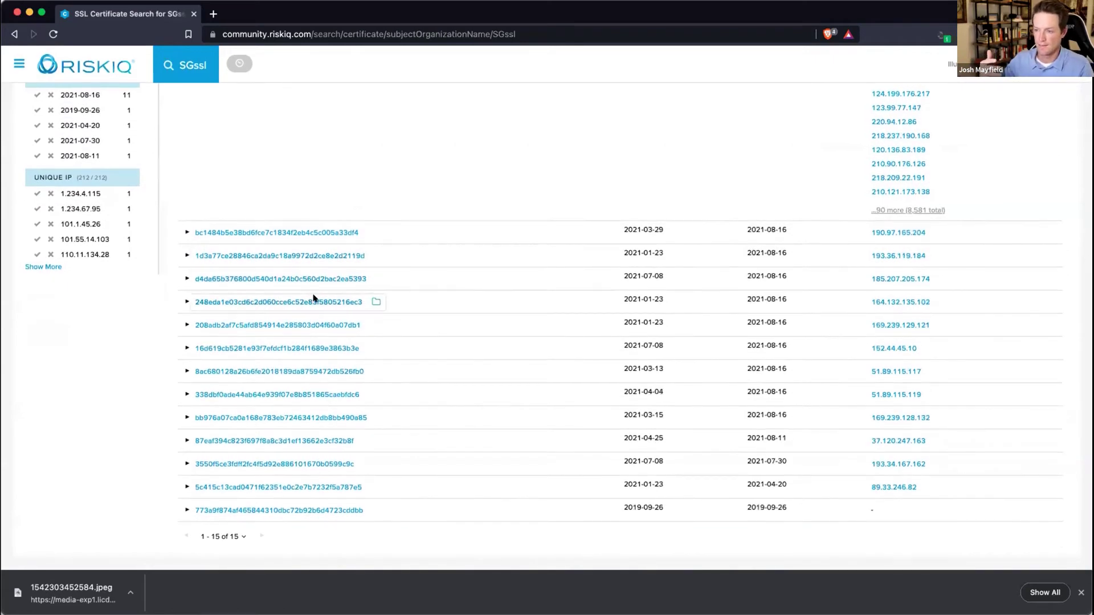
Step: Expand the SGssl certificates on 190.97.165.204 and 193.36.119.184 and examine their common names, issuer organizations and countries
left_click(186, 231)
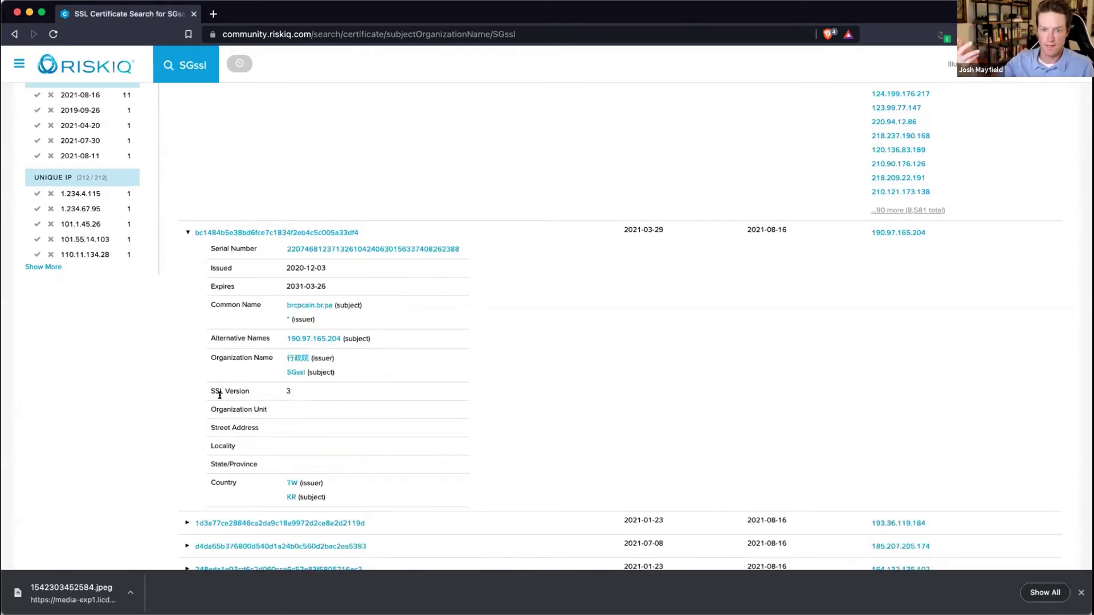
scroll(217, 393, "down", 3)
left_click(187, 442)
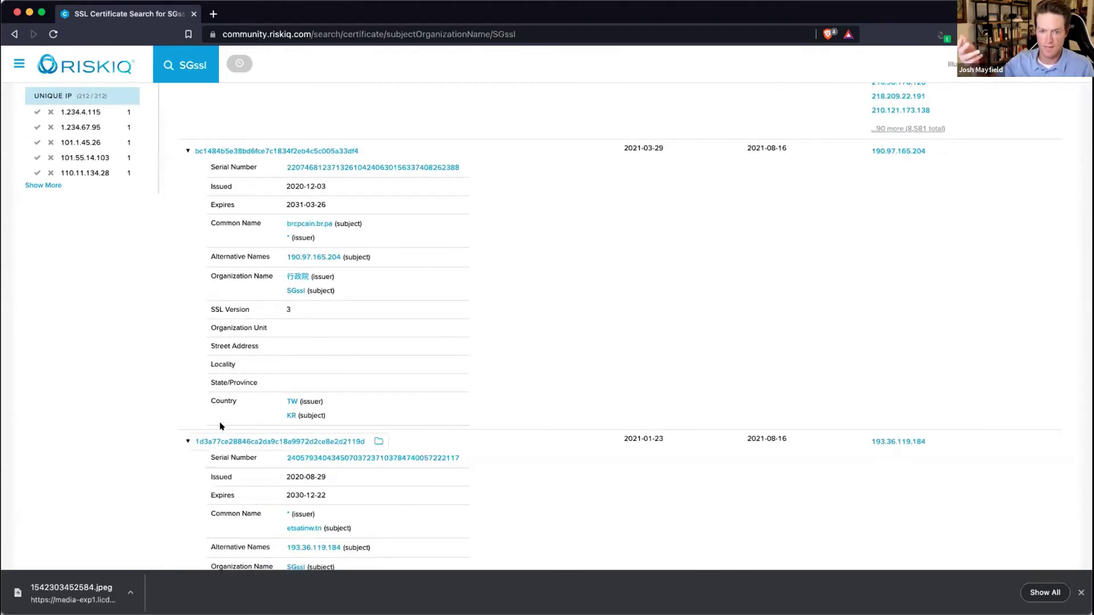
scroll(220, 426, "down", 2)
scroll(220, 424, "down", 3)
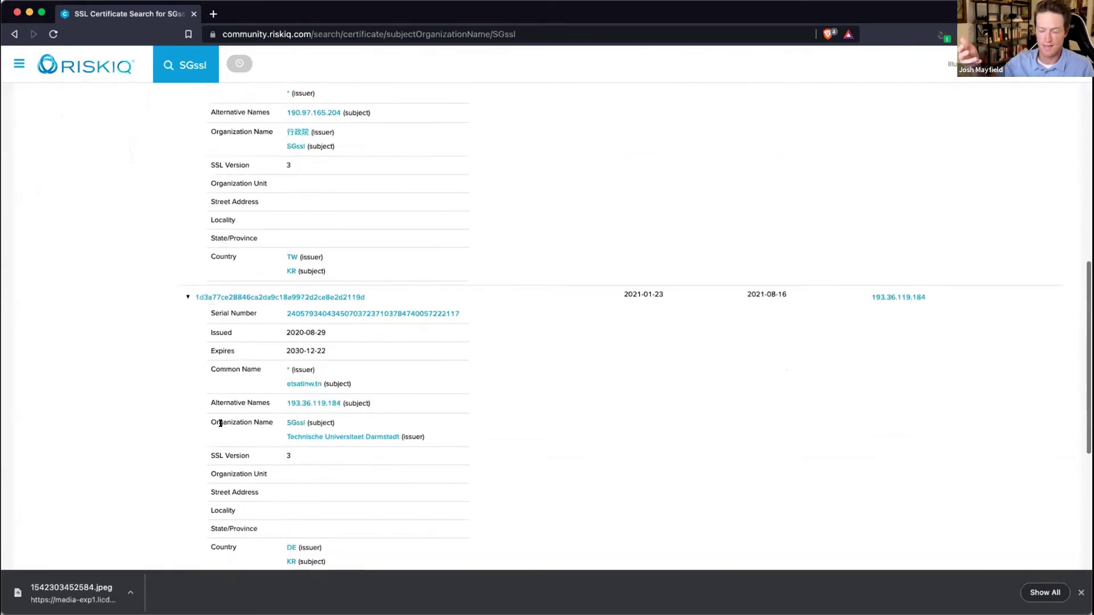
Step: Expand the SGssl certificates on 185.207.205.174 and 164.132.135.102 and examine their common names, issuer organizations and countries
scroll(221, 426, "down", 2)
scroll(221, 426, "down", 5)
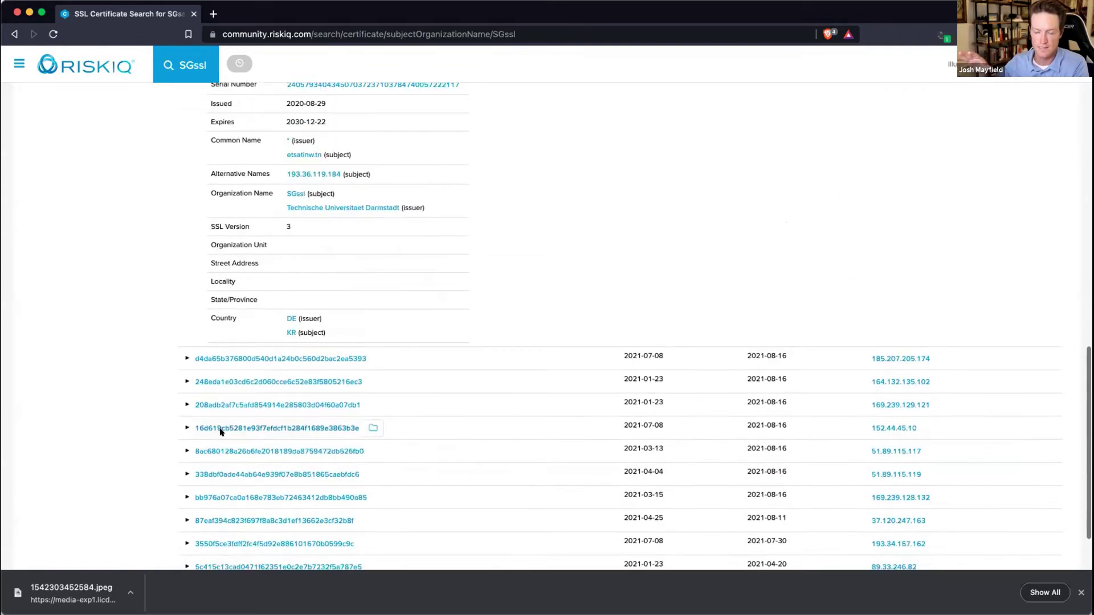
left_click(187, 298)
scroll(246, 360, "down", 3)
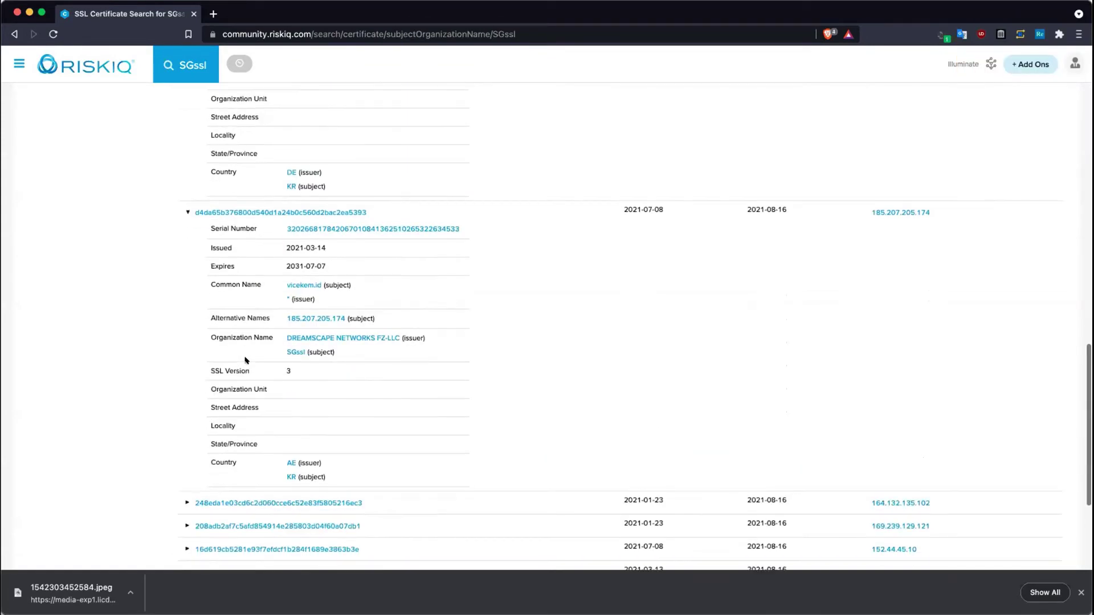
scroll(245, 360, "down", 1)
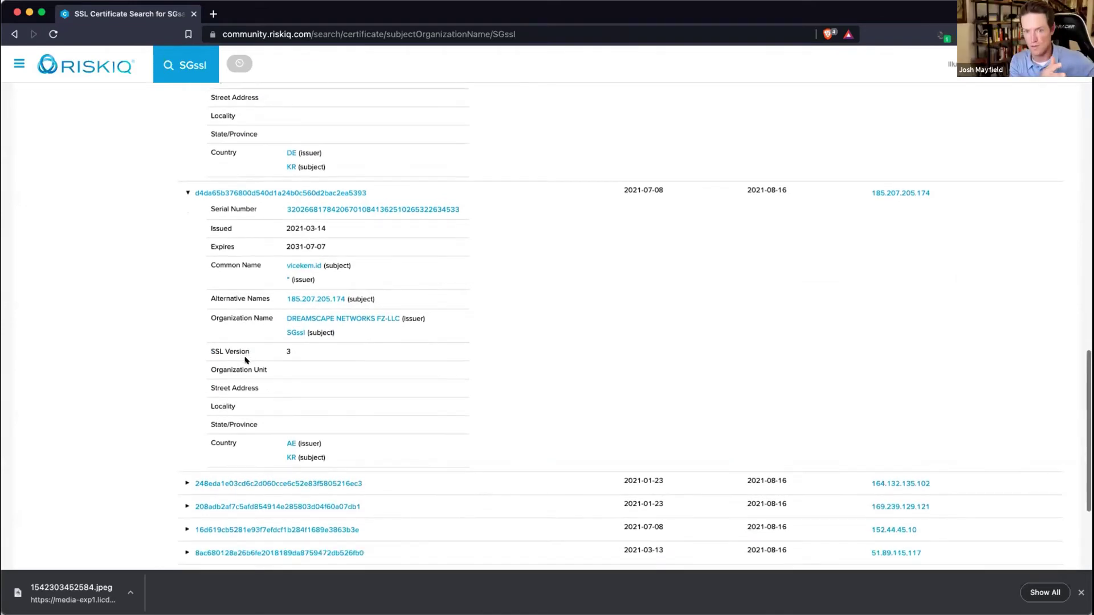
scroll(200, 344, "down", 3)
left_click(187, 395)
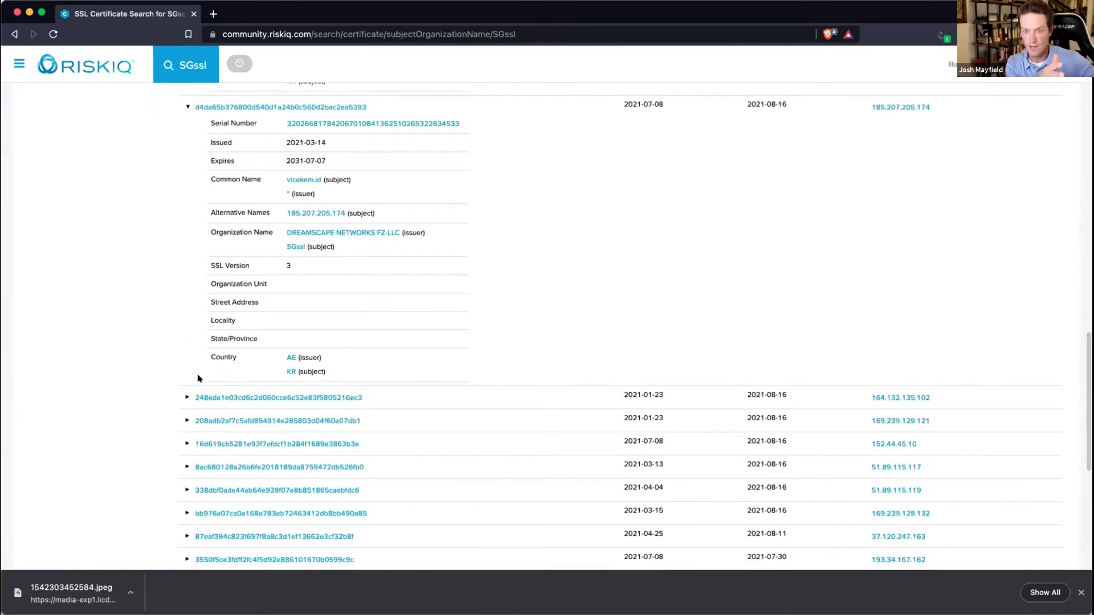
scroll(262, 358, "down", 5)
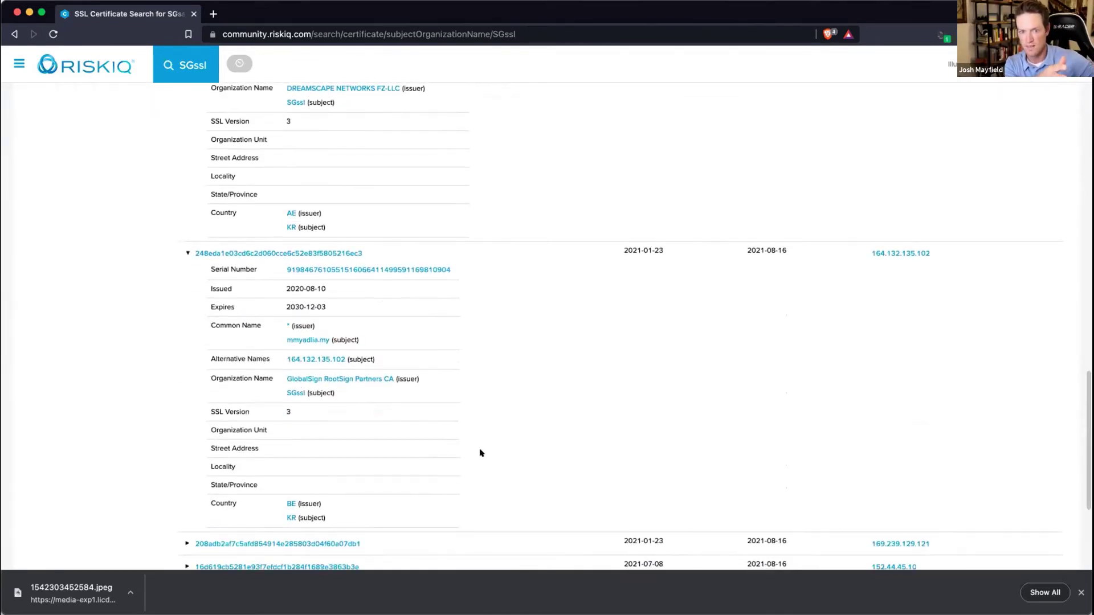
Step: Compare the issuer and subject organizations and countries across the expanded SGssl certificates on 164.132.135.102, 185.207.205.174 and 193.36.119.184
scroll(480, 453, "up", 1)
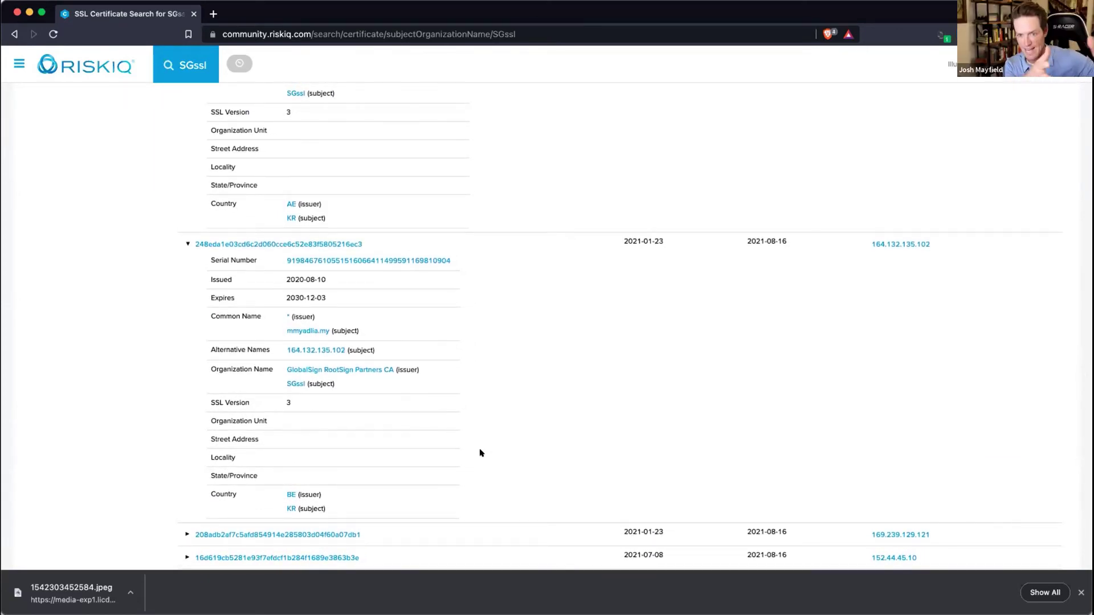
scroll(480, 453, "up", 1)
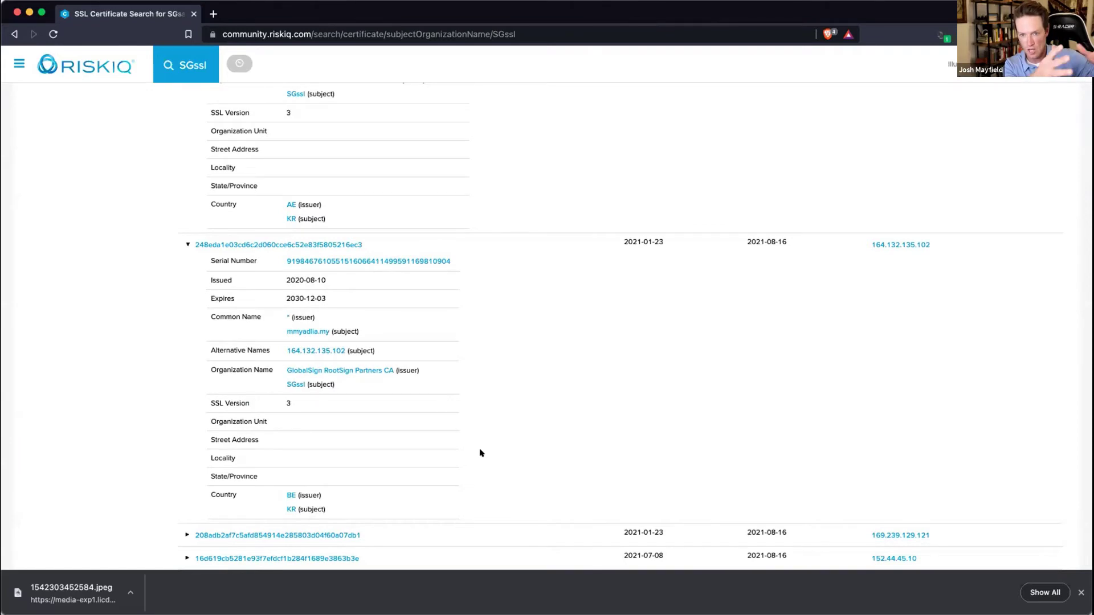
scroll(480, 453, "up", 8)
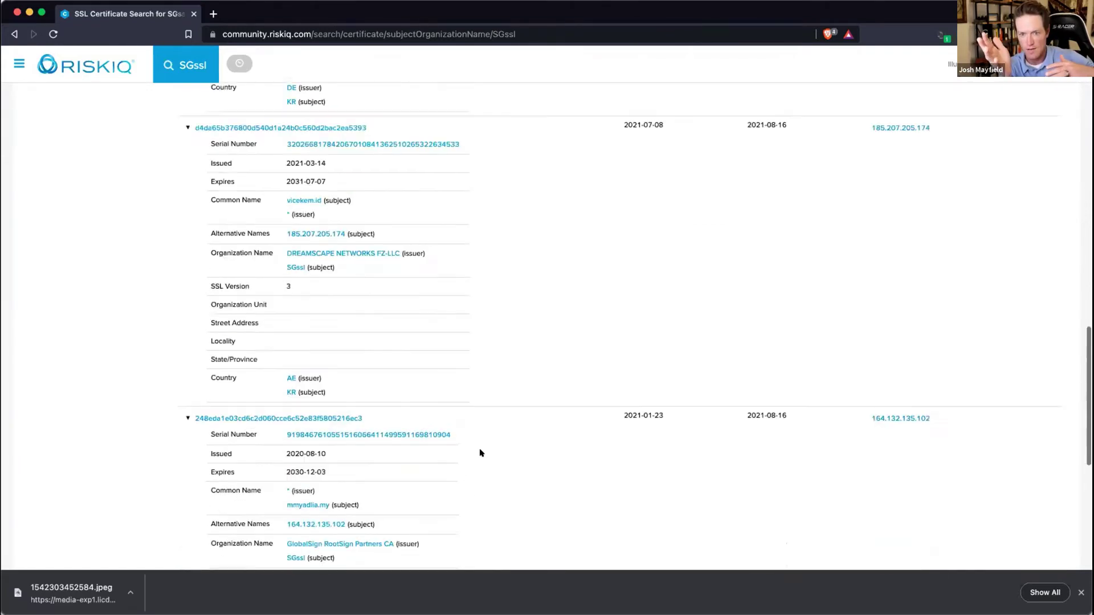
scroll(480, 453, "up", 4)
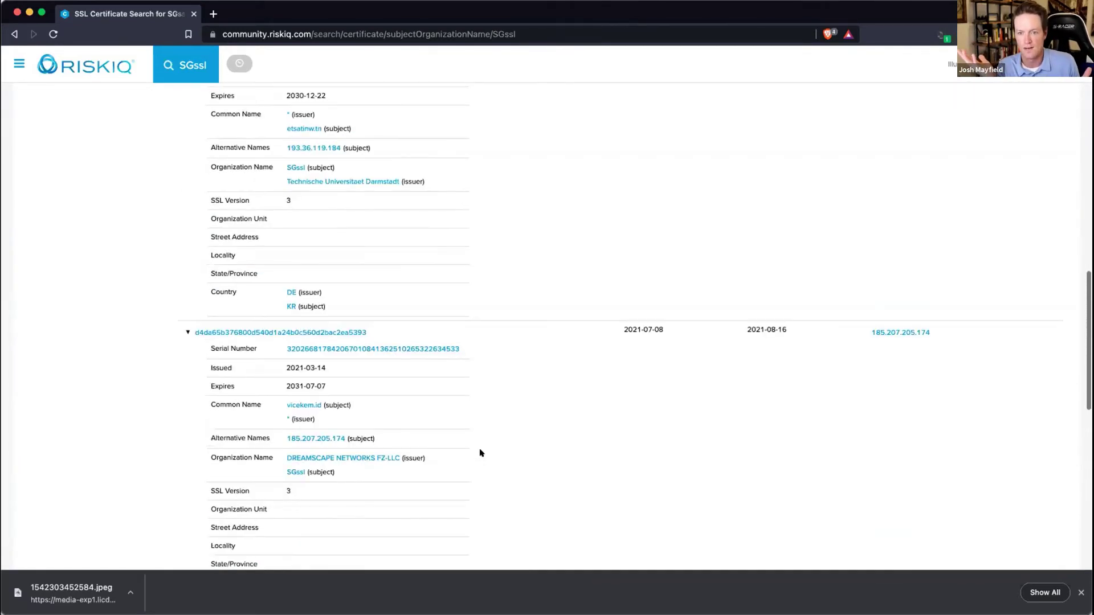
scroll(480, 453, "up", 5)
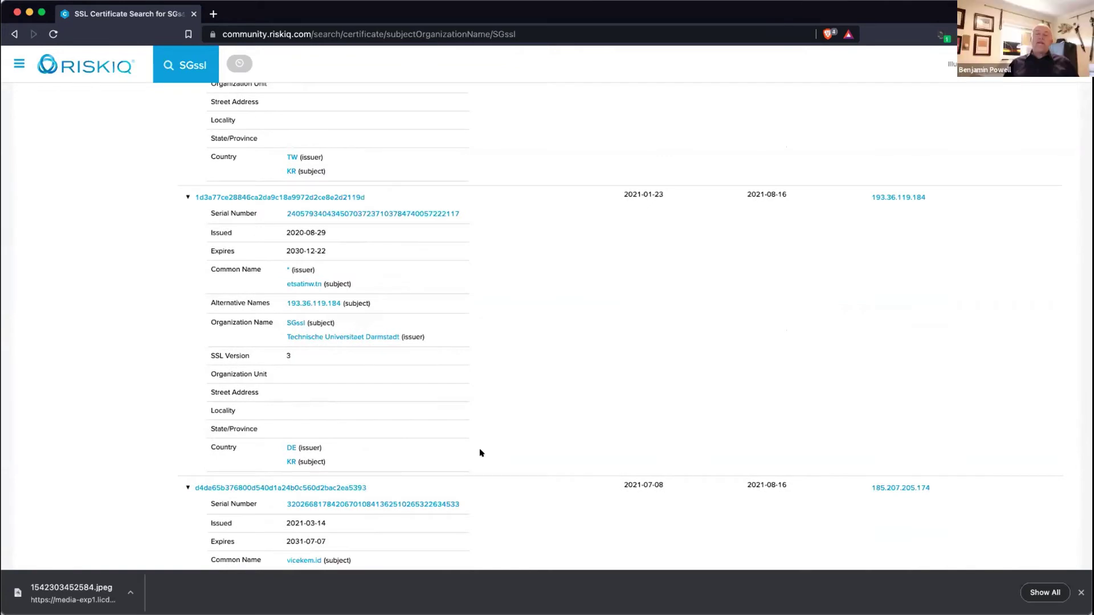
scroll(480, 453, "down", 5)
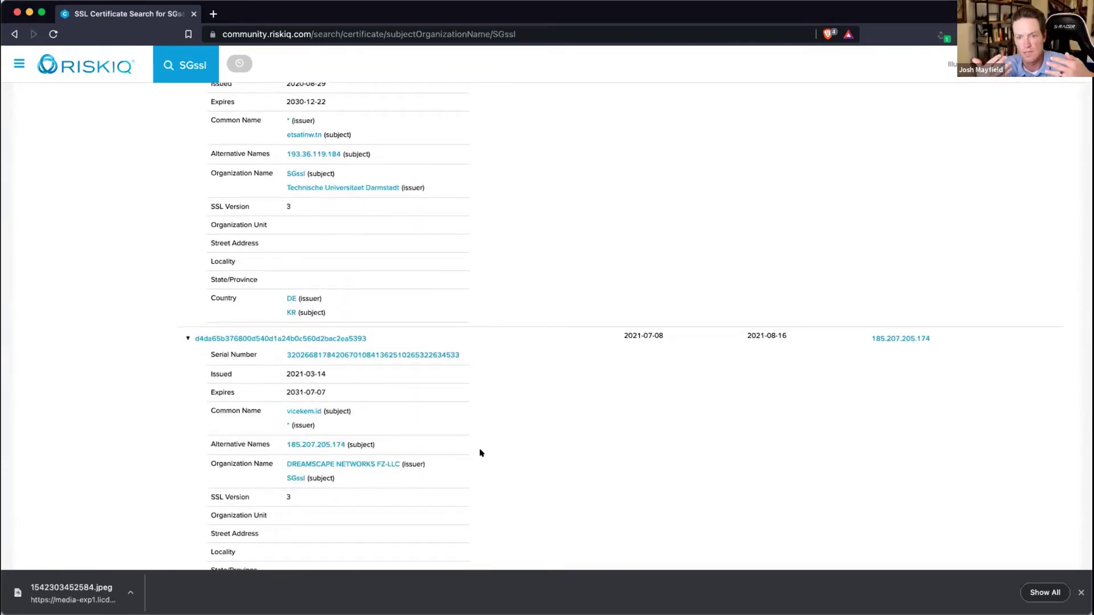
scroll(480, 453, "up", 1)
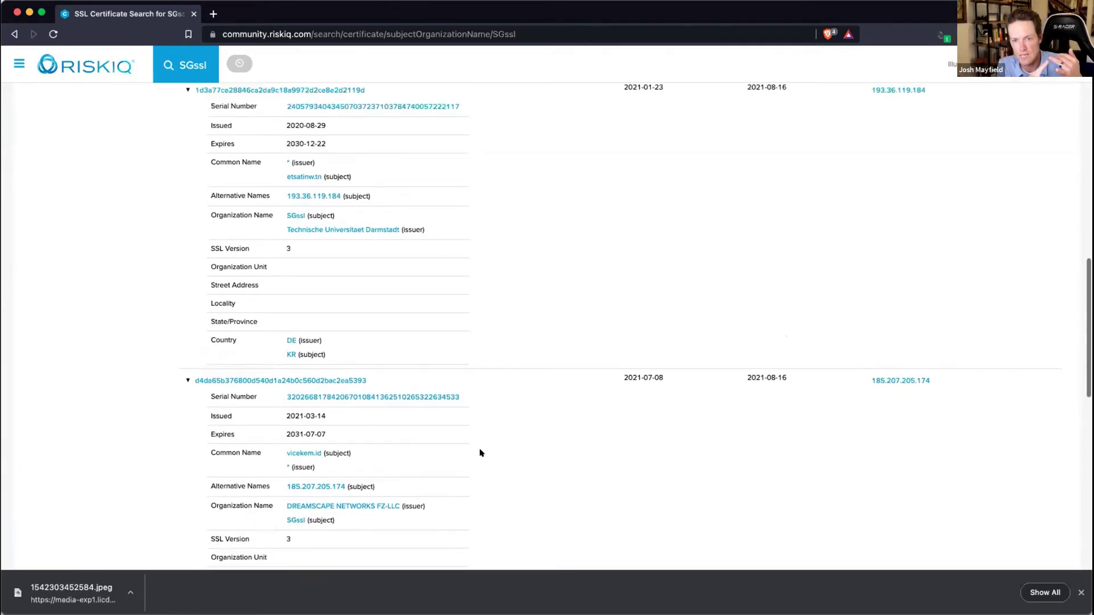
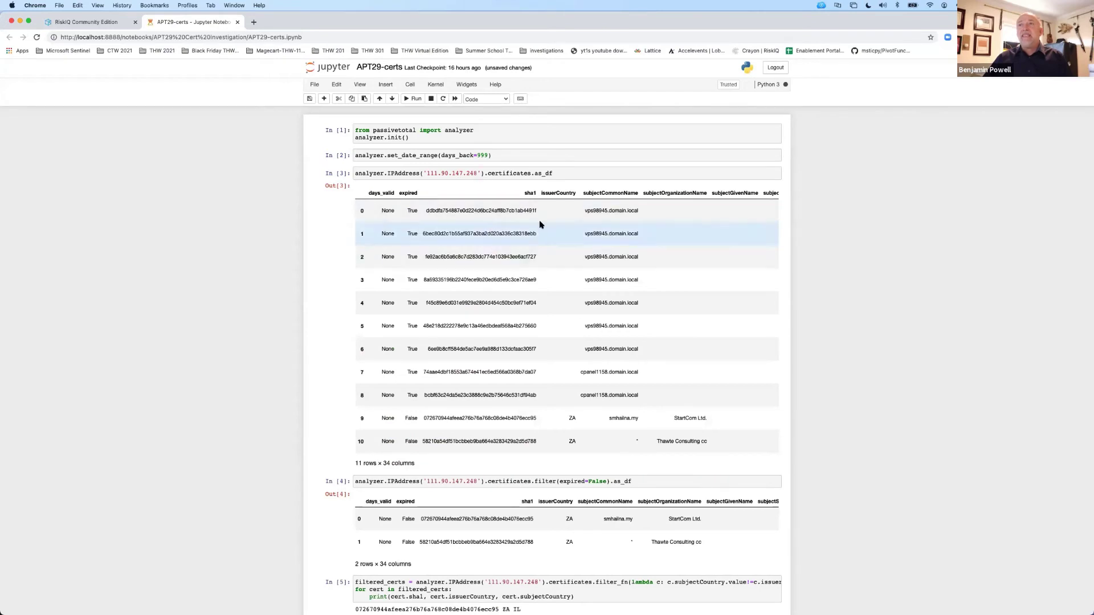
Step: Switch to the APT29-certs Jupyter notebook and read the cells filtering 111.90.147.248 certificates by expiry and by differing subject and issuer countries
scroll(541, 379, "down", 5)
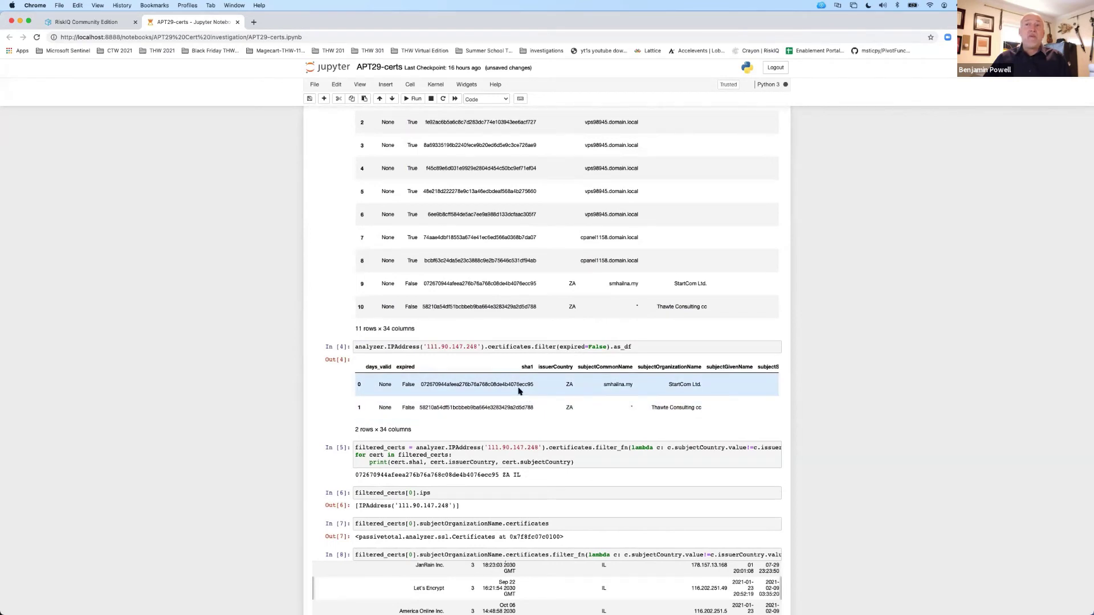
scroll(521, 377, "down", 1)
scroll(516, 376, "down", 2)
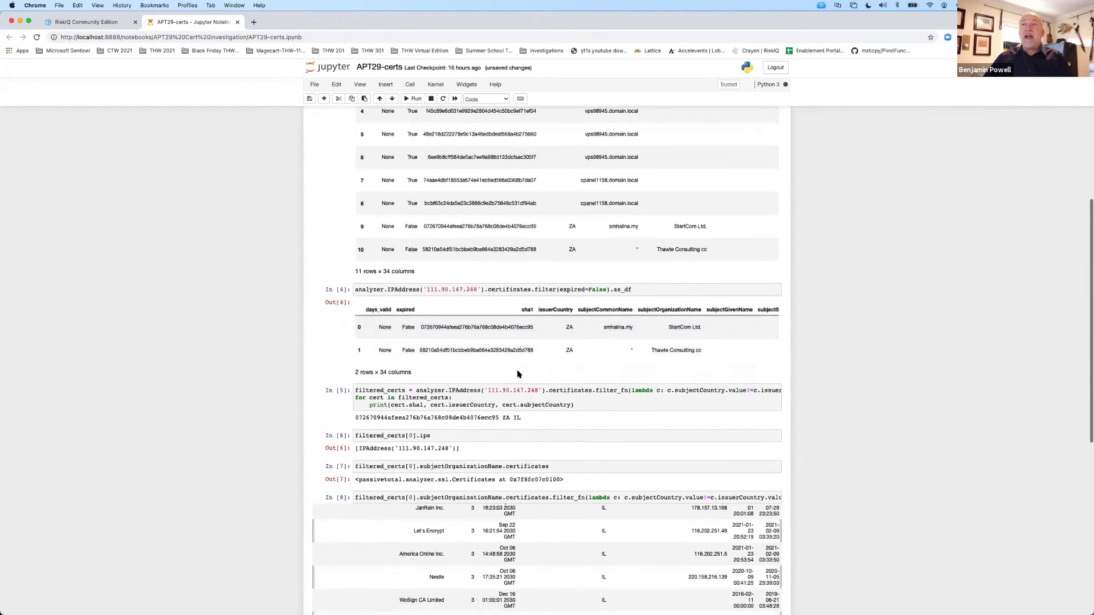
scroll(509, 368, "down", 1)
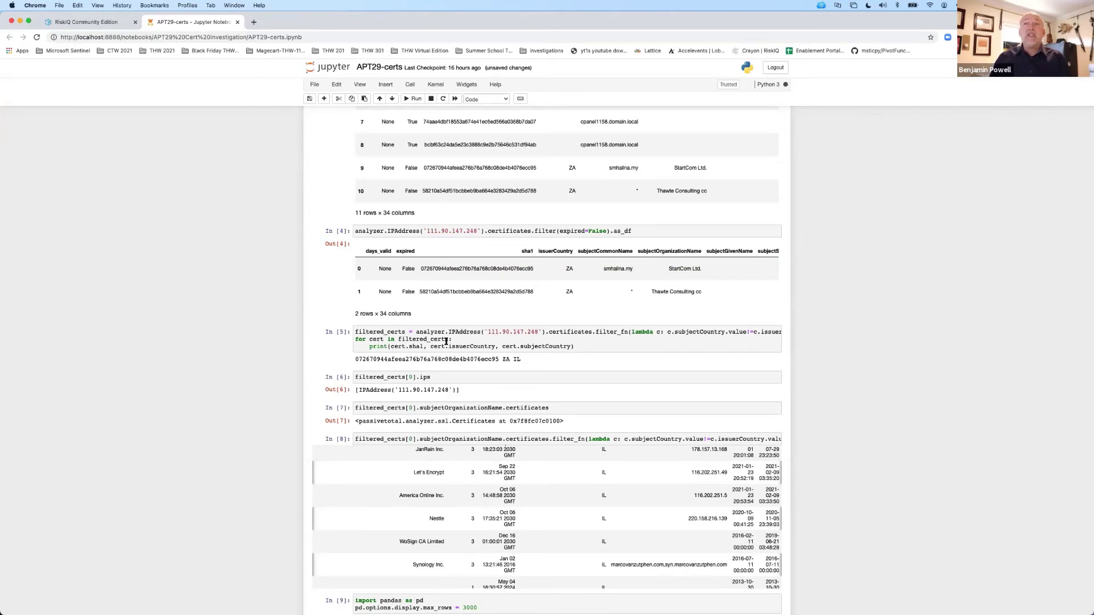
scroll(447, 336, "down", 3)
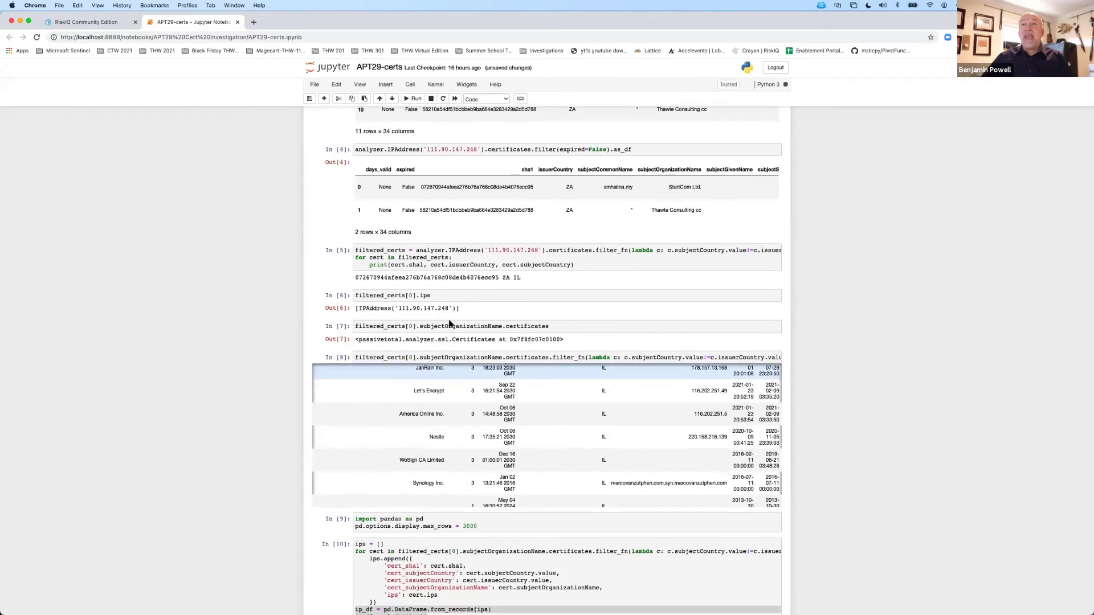
Step: Expand the full output of cell 10 and look through its table of certificate hashes, countries, organizations and IPs
scroll(631, 254, "up", 1)
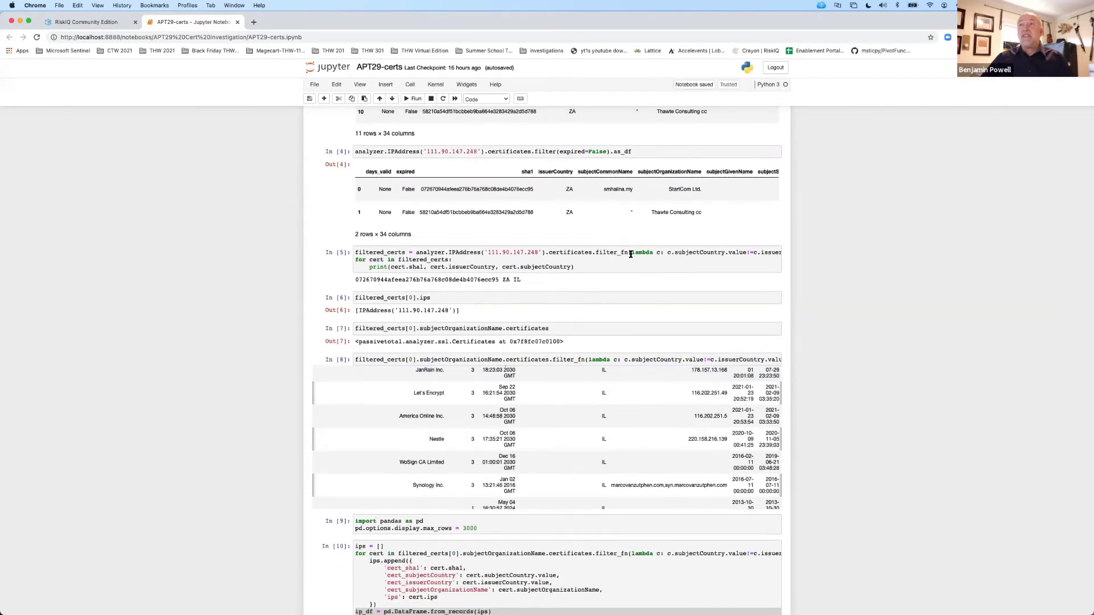
scroll(631, 254, "up", 2)
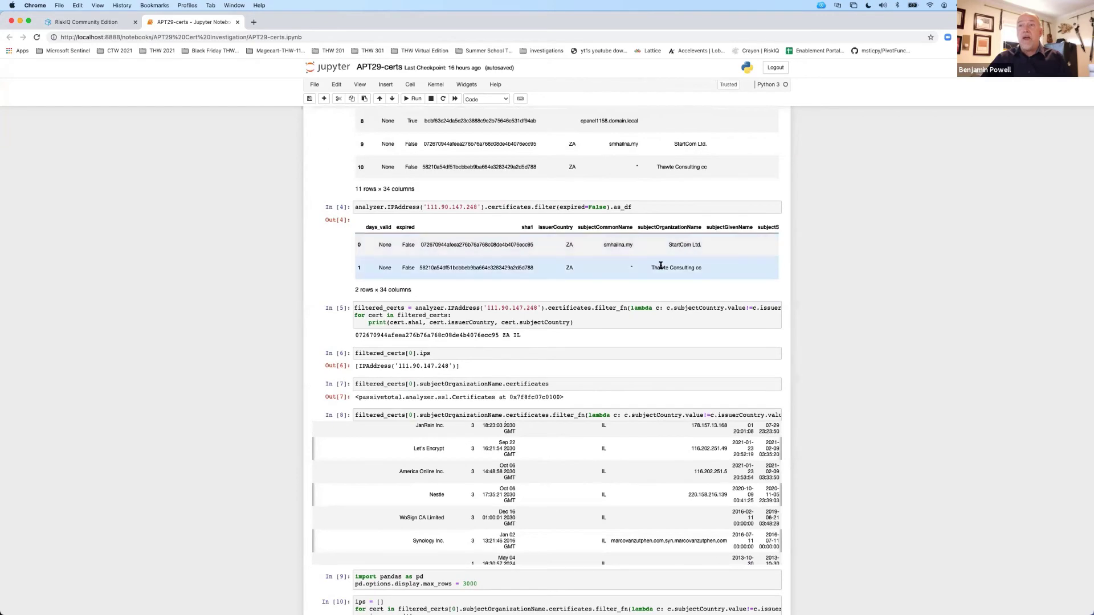
scroll(660, 266, "down", 4)
scroll(602, 342, "down", 2)
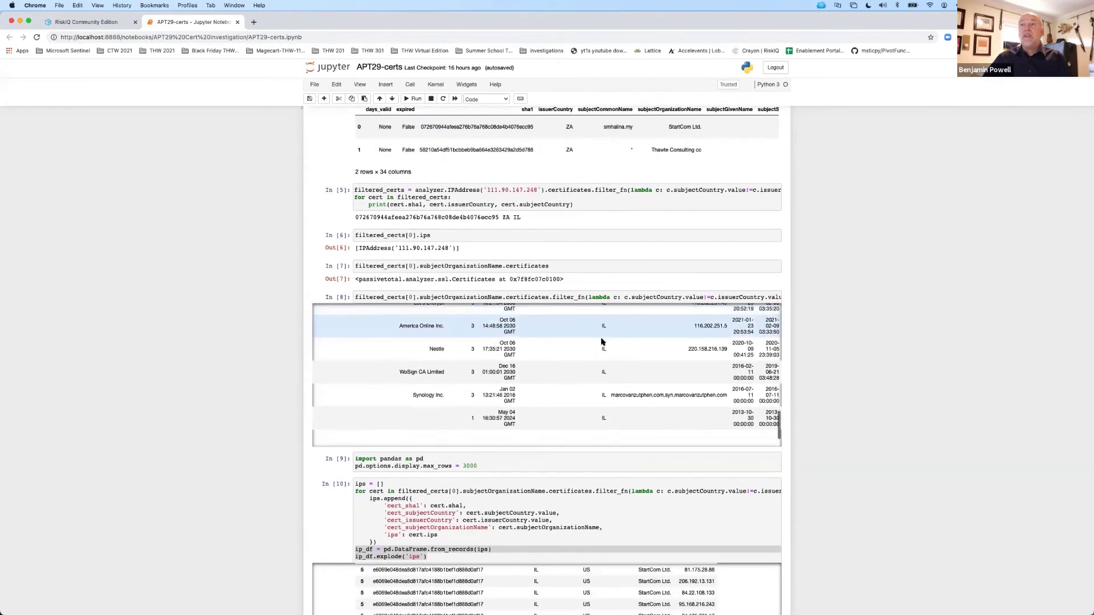
scroll(592, 395, "down", 6)
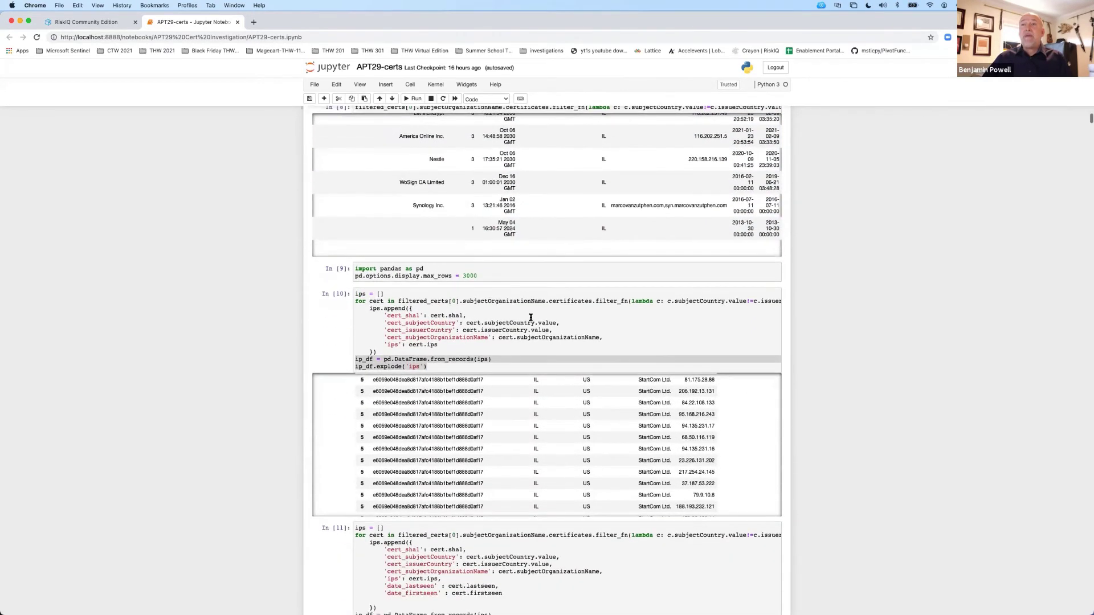
scroll(501, 408, "down", 3)
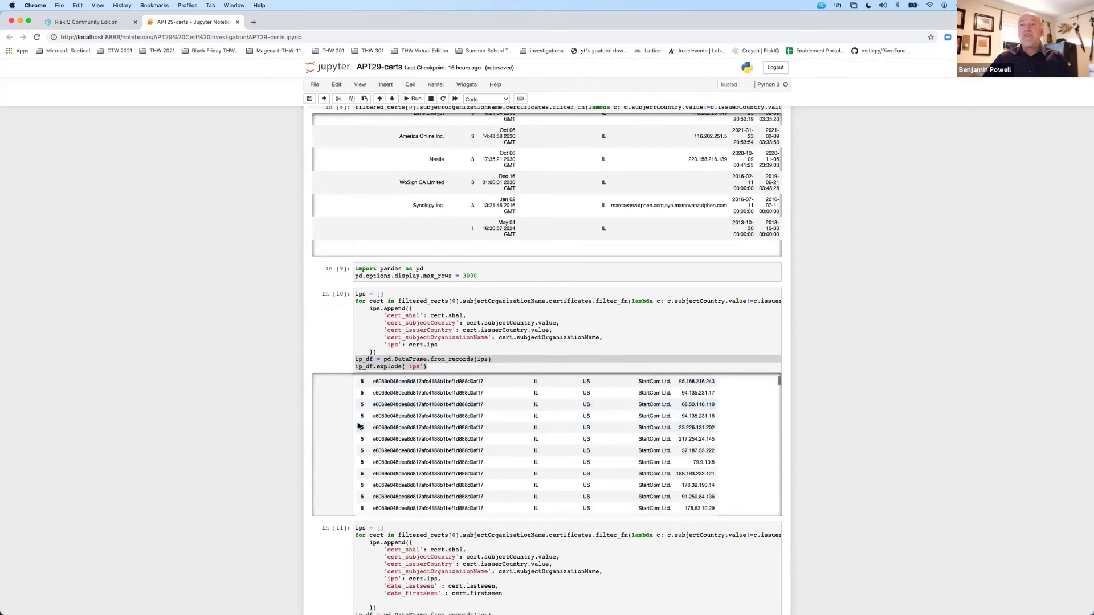
left_click(329, 409)
scroll(583, 384, "down", 5)
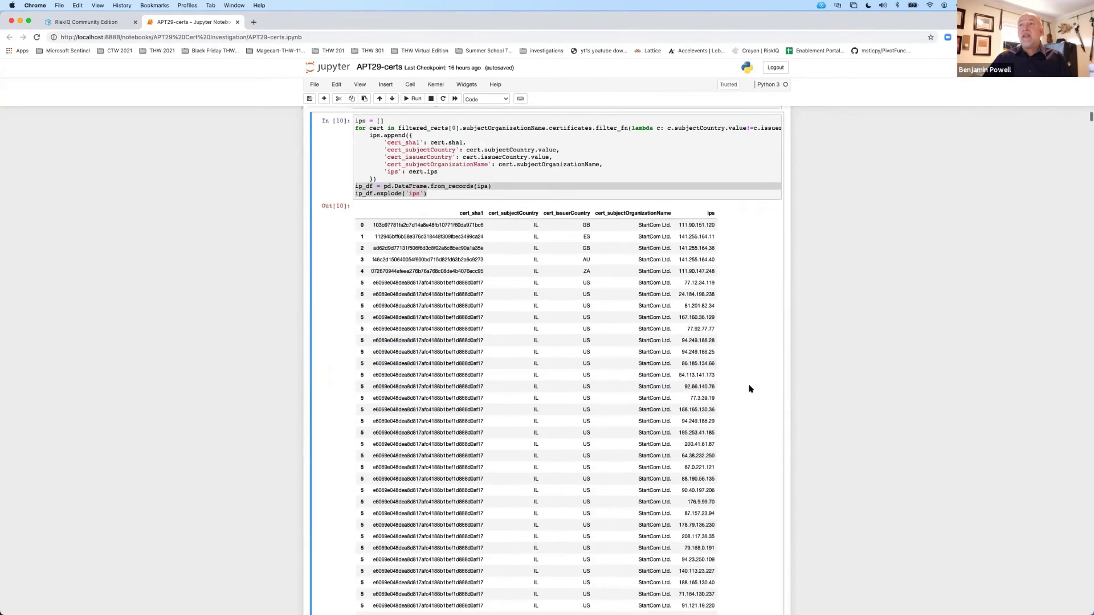
scroll(586, 234, "down", 2)
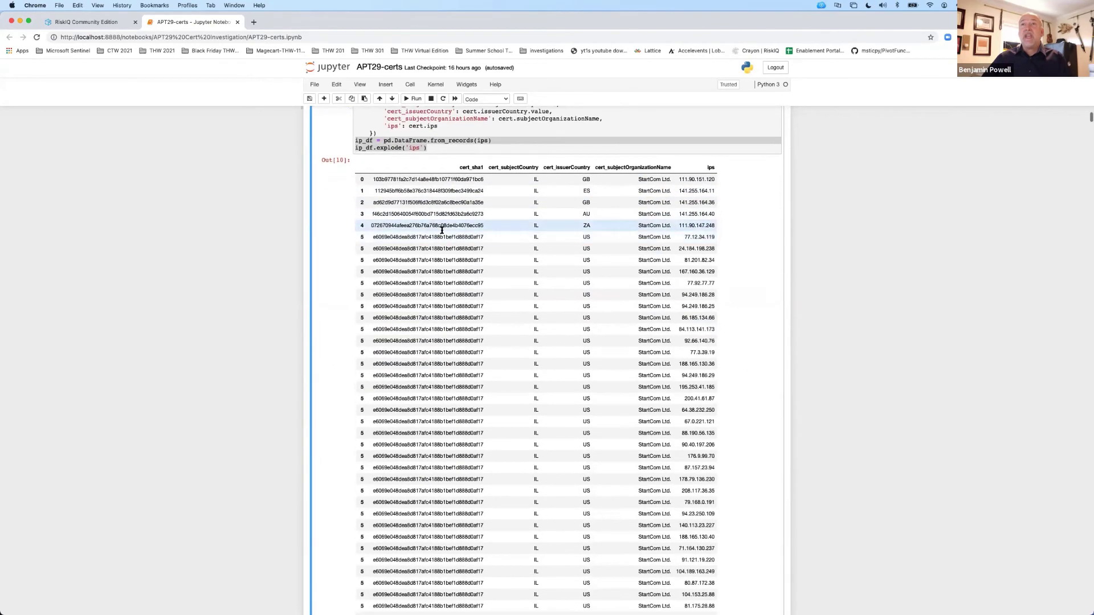
scroll(684, 285, "down", 4)
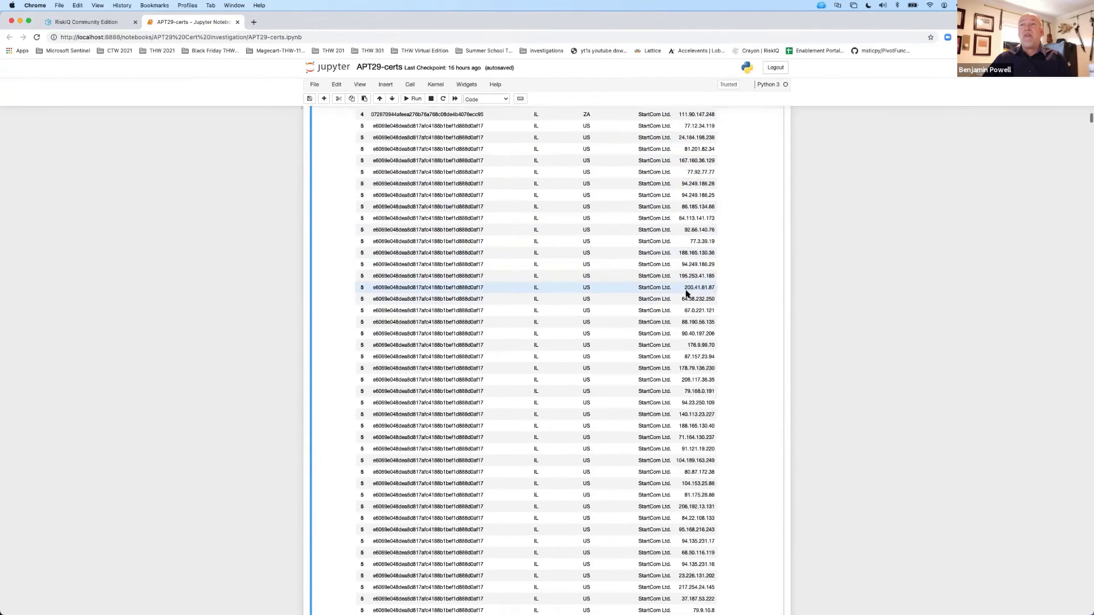
scroll(686, 294, "down", 15)
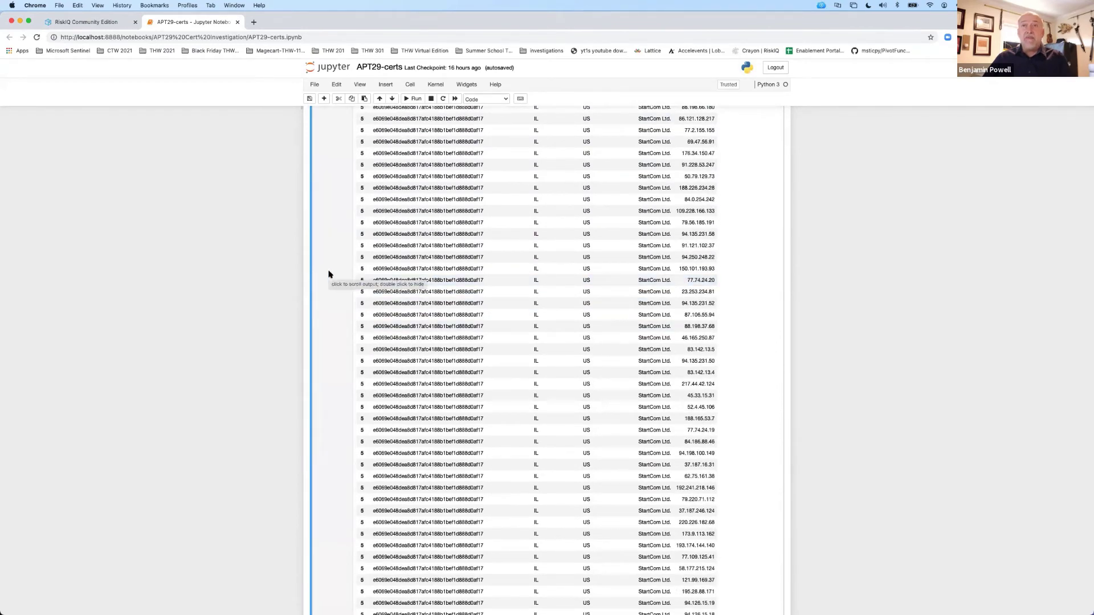
Step: Collapse the long output of cell 10 back into a scrollable box
left_click(329, 274)
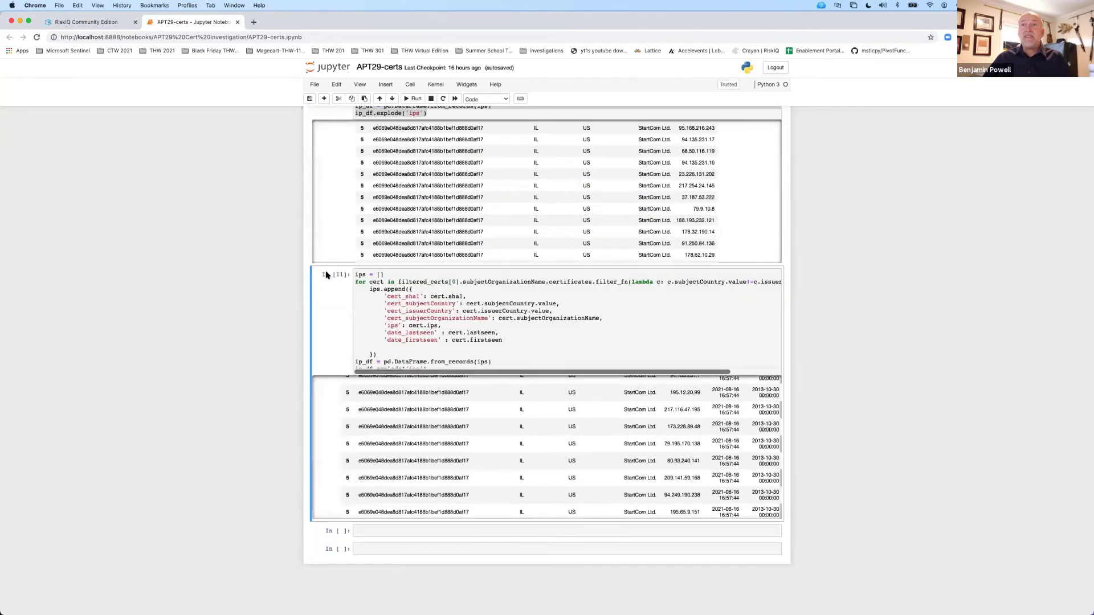
left_click(331, 400)
key("shift+o")
scroll(788, 283, "up", 3)
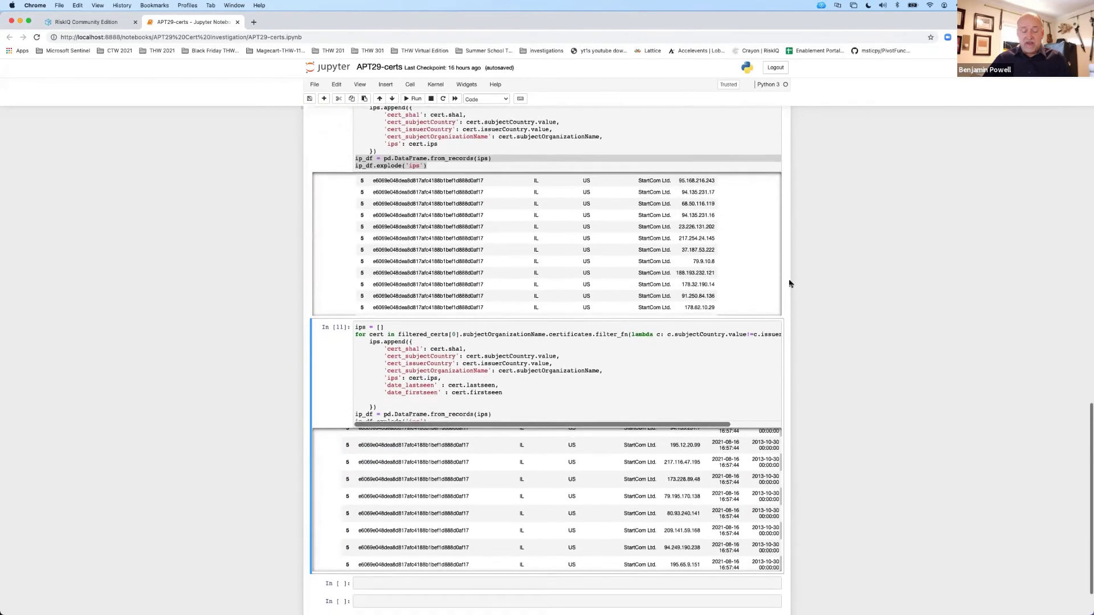
Step: Enlarge the notebook page to 200% zoom
scroll(789, 283, "down", 1)
key("super+equal")
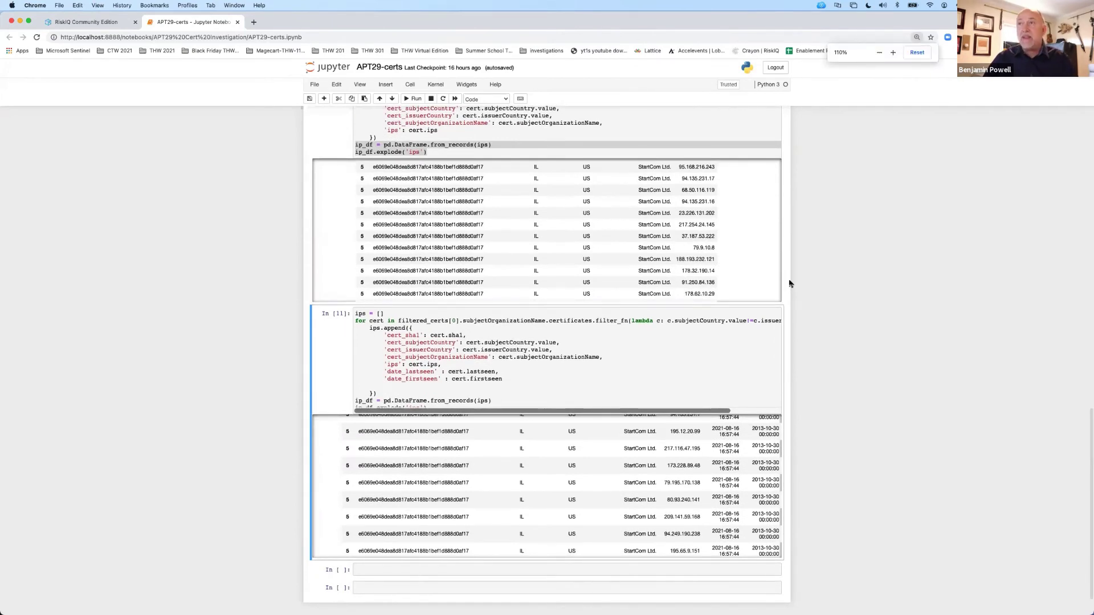
key("super+equal")
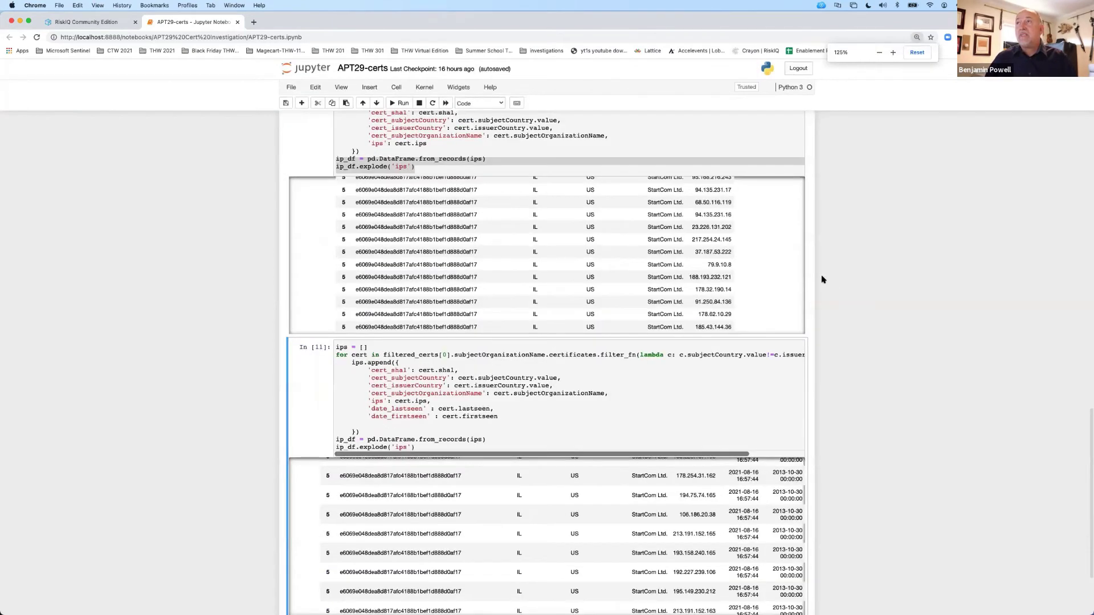
left_click(892, 53)
left_click(893, 53)
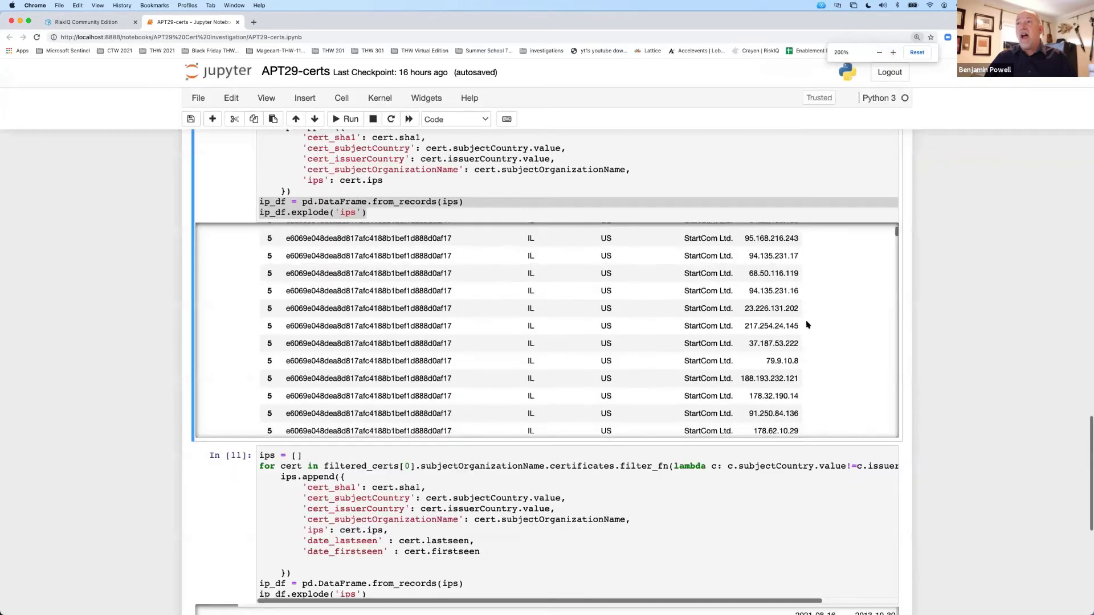
Step: Examine the IP tables of cells 10 and 11, including the last-seen and first-seen dates in cell 11
scroll(826, 342, "down", 3)
scroll(931, 439, "down", 3)
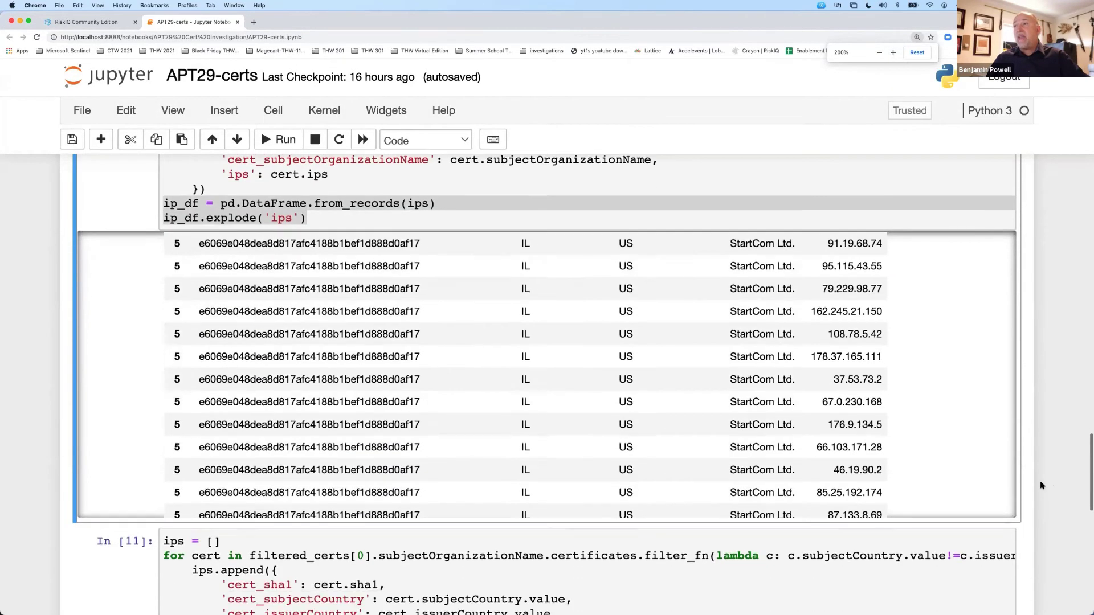
scroll(1041, 486, "down", 10)
scroll(1041, 486, "down", 1)
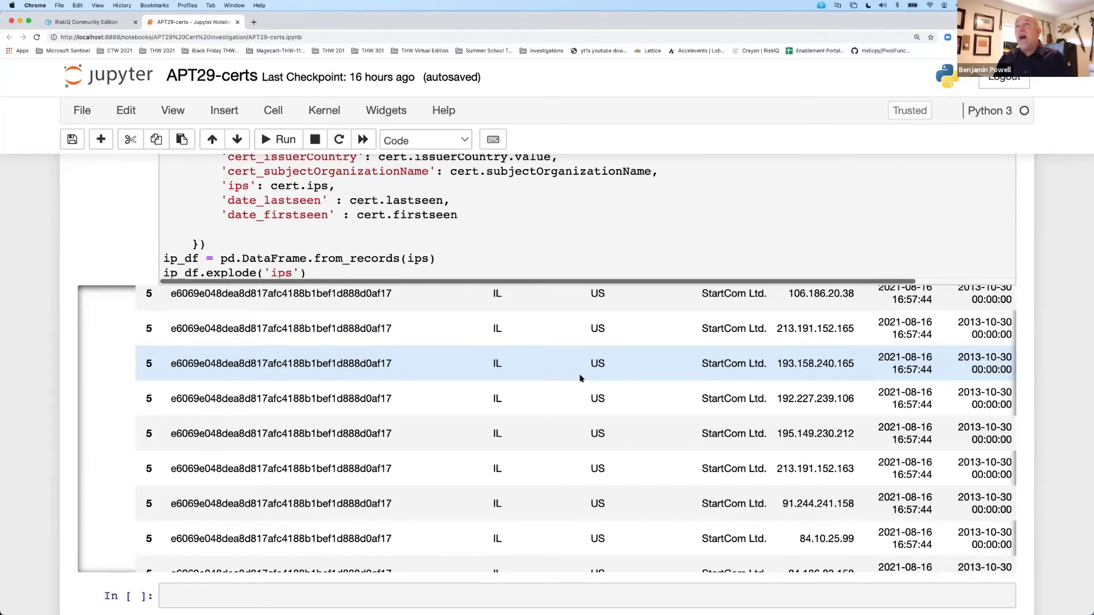
scroll(761, 316, "up", 3)
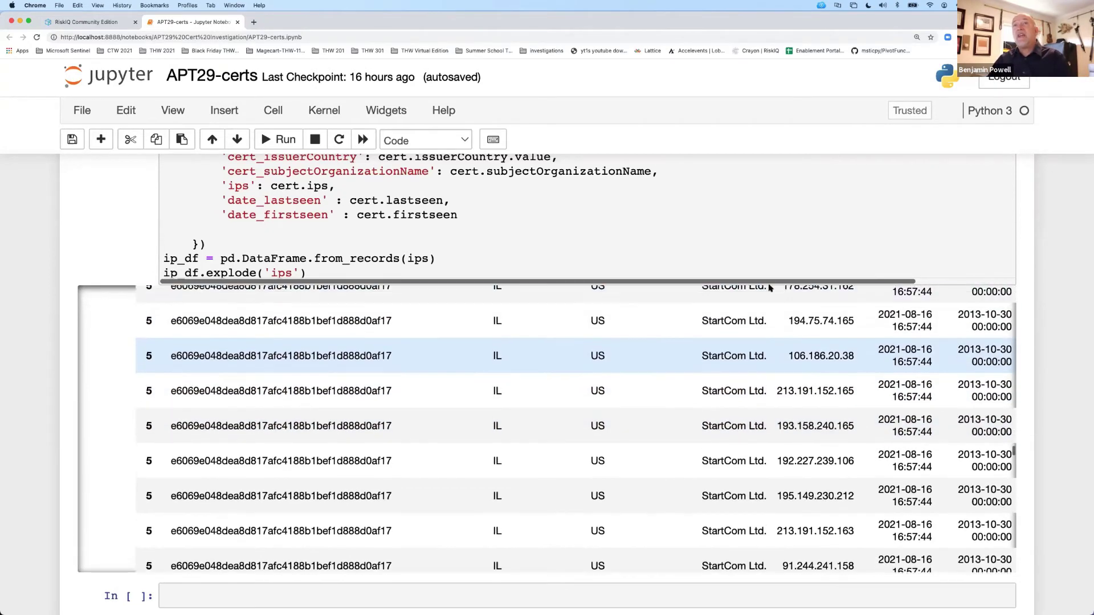
scroll(1063, 221, "up", 6)
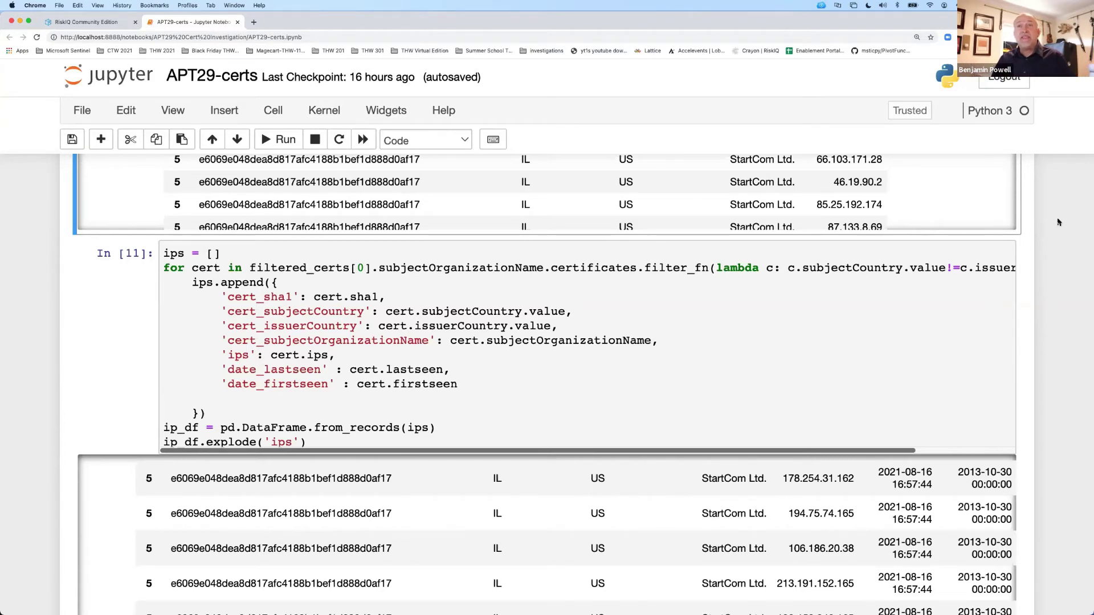
scroll(797, 569, "down", 3)
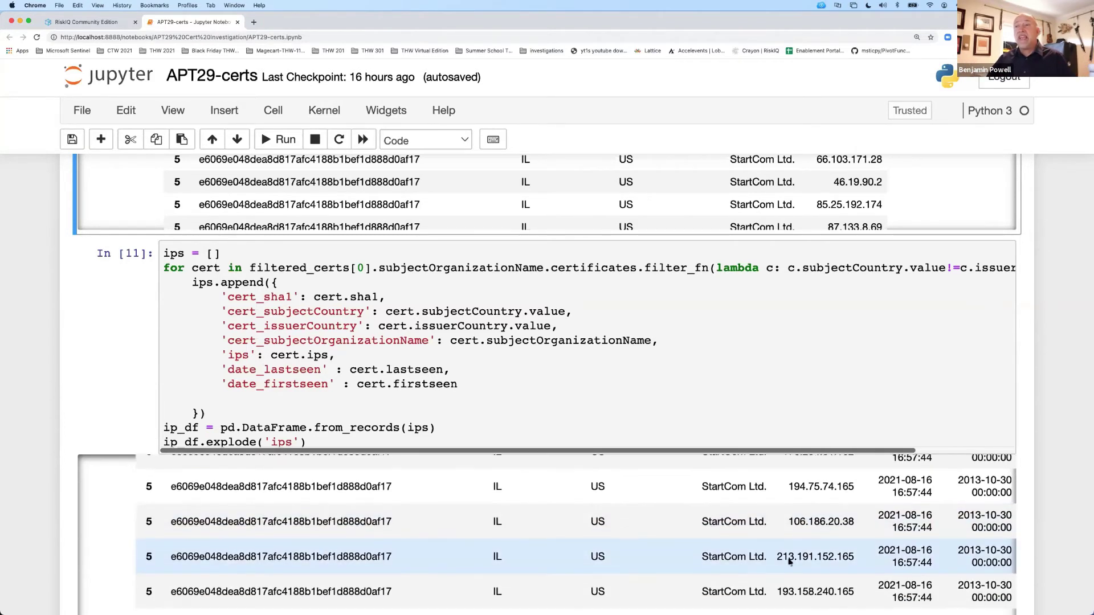
Step: Review the filtering code of cells 11 and 10 and the certificate table produced by cell 8
scroll(791, 433, "up", 8)
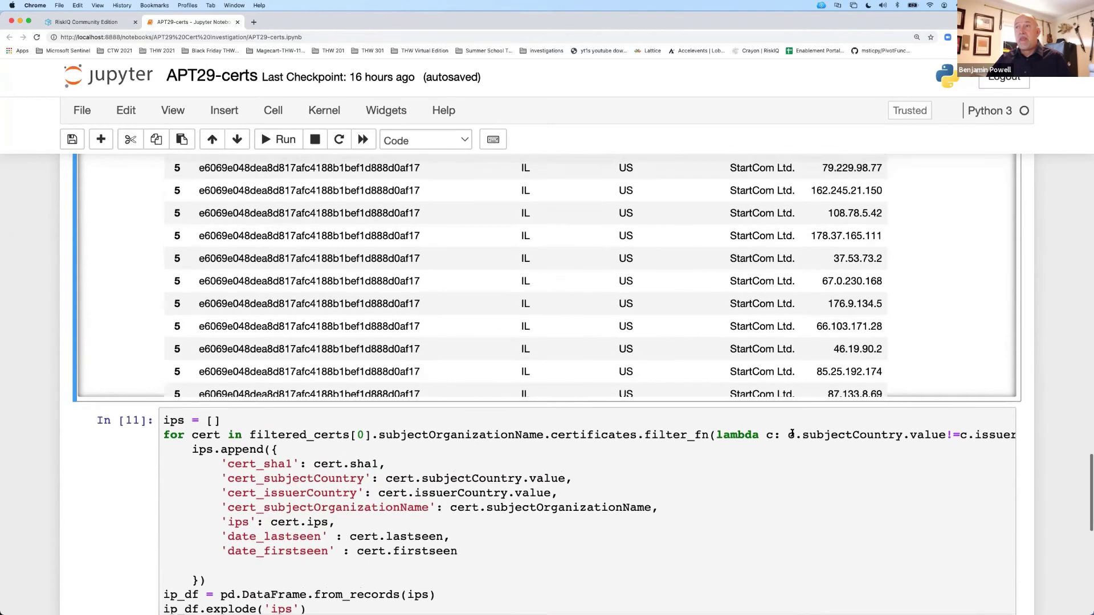
scroll(792, 433, "right", 2)
scroll(792, 433, "up", 6)
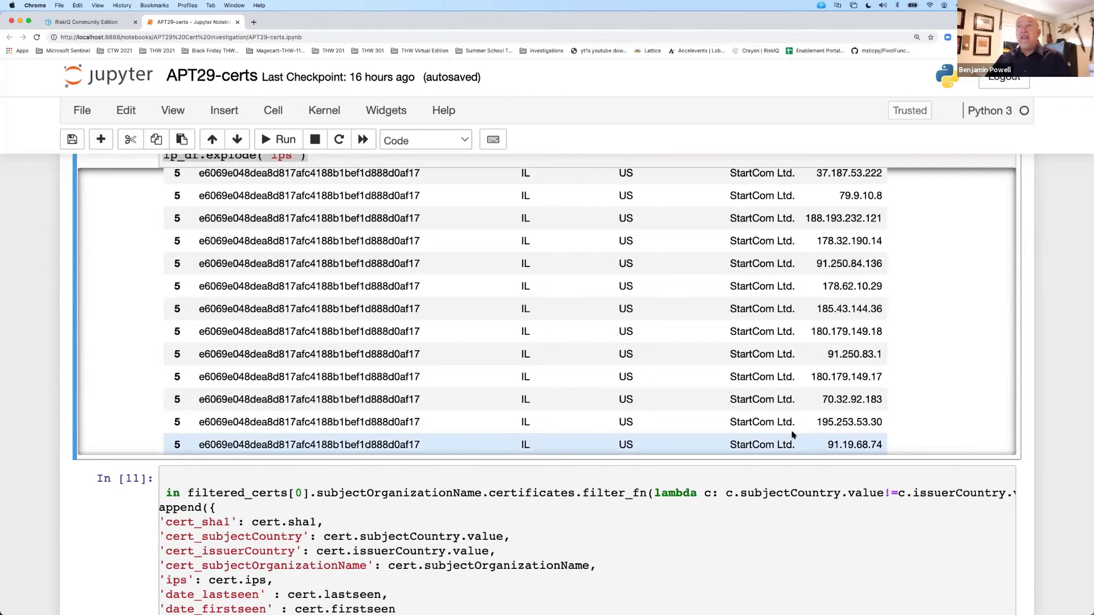
scroll(1029, 373, "up", 4)
scroll(1029, 373, "up", 3)
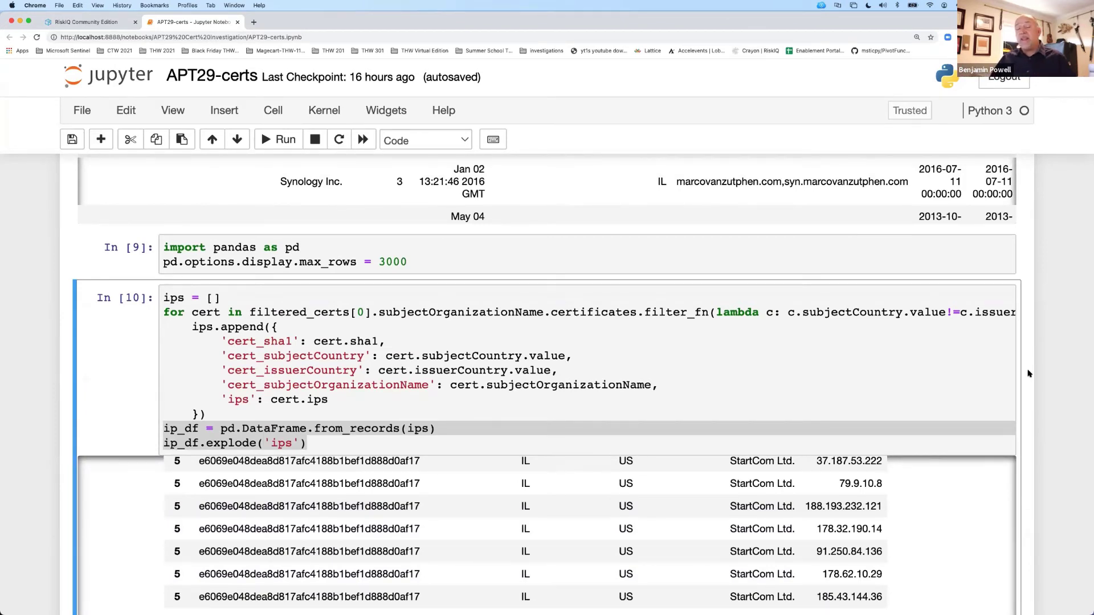
scroll(1028, 373, "up", 10)
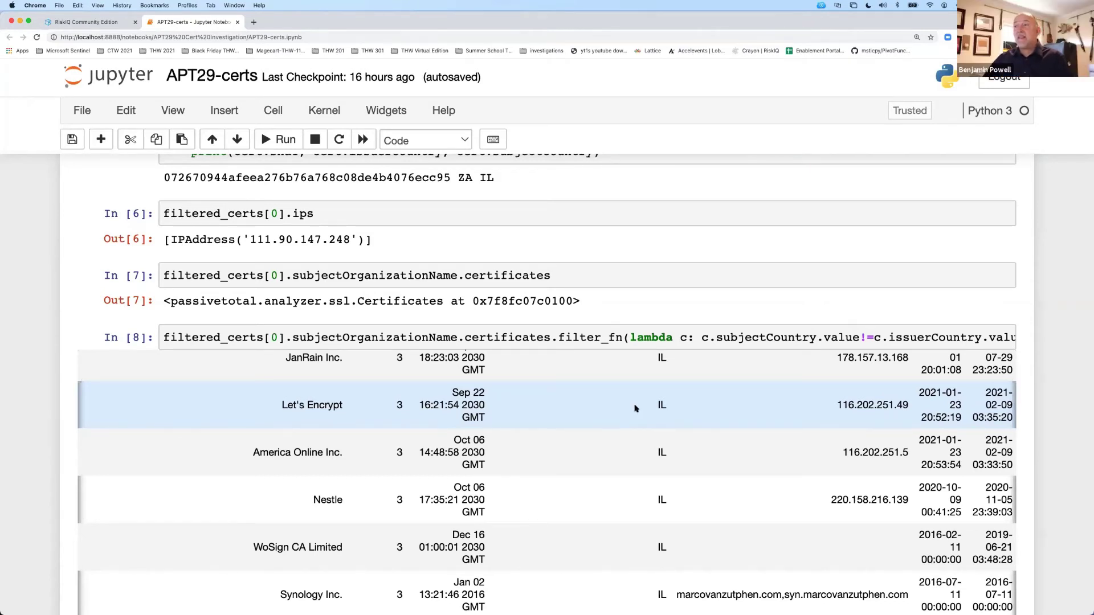
Step: Look through the cell 10 IP table down to its last rows
scroll(1027, 543, "down", 10)
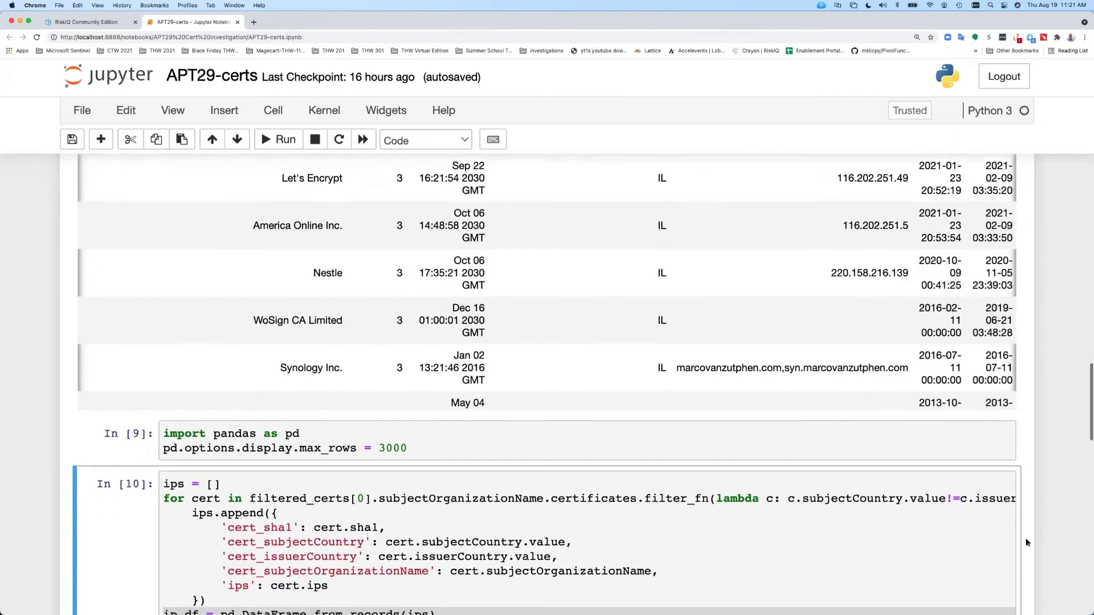
scroll(1027, 542, "down", 5)
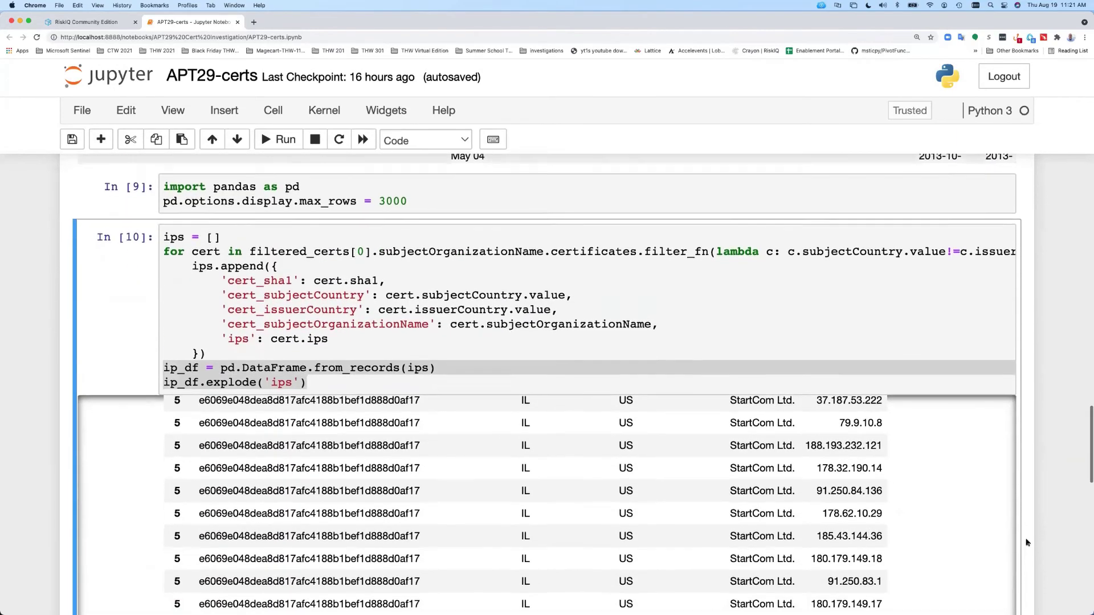
scroll(1027, 542, "down", 3)
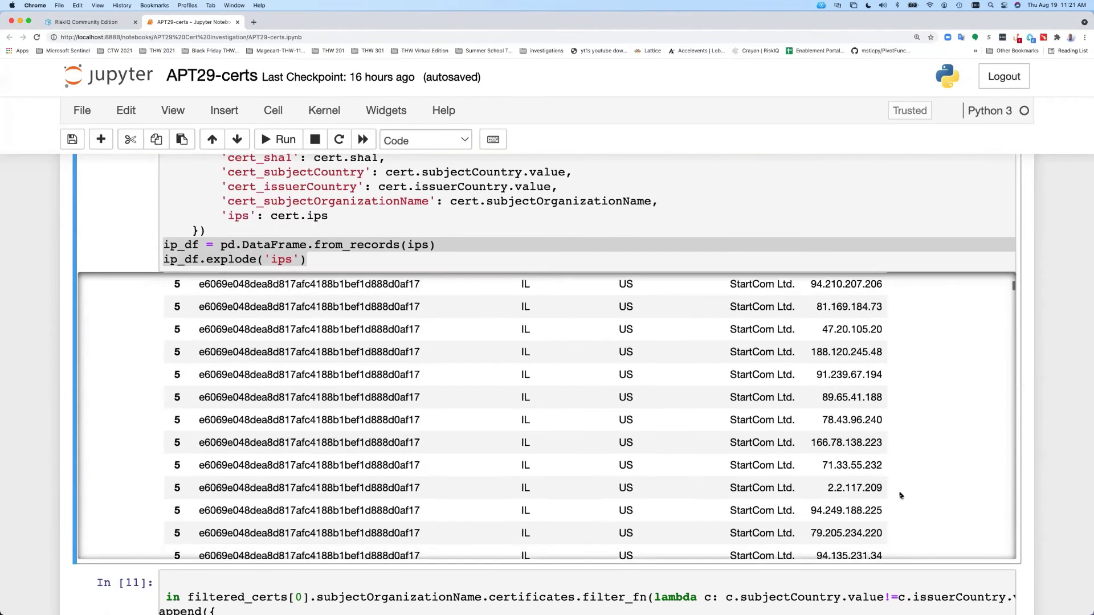
scroll(1011, 319, "down", 1)
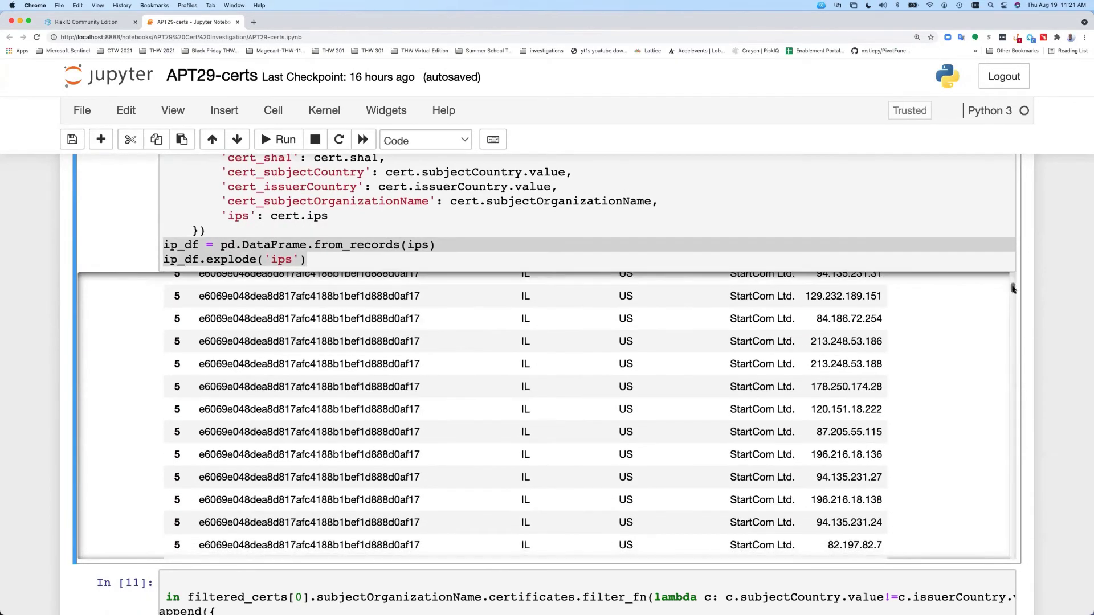
left_click_drag(1012, 289, 1013, 572)
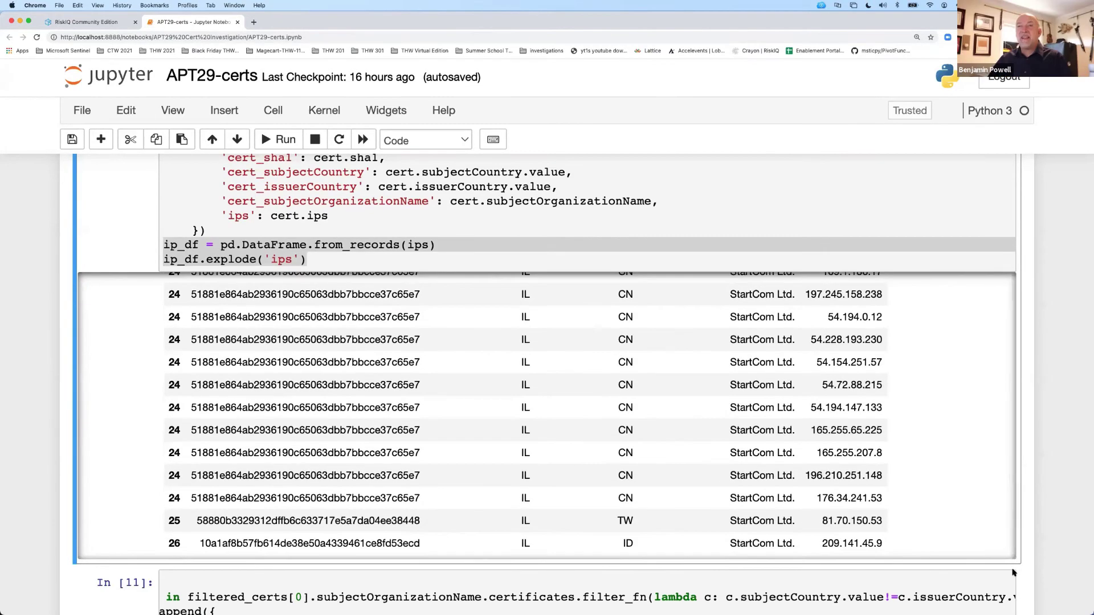
Step: Look through the cell 11 table with first-seen and last-seen dates down to its last rows
scroll(969, 516, "down", 1)
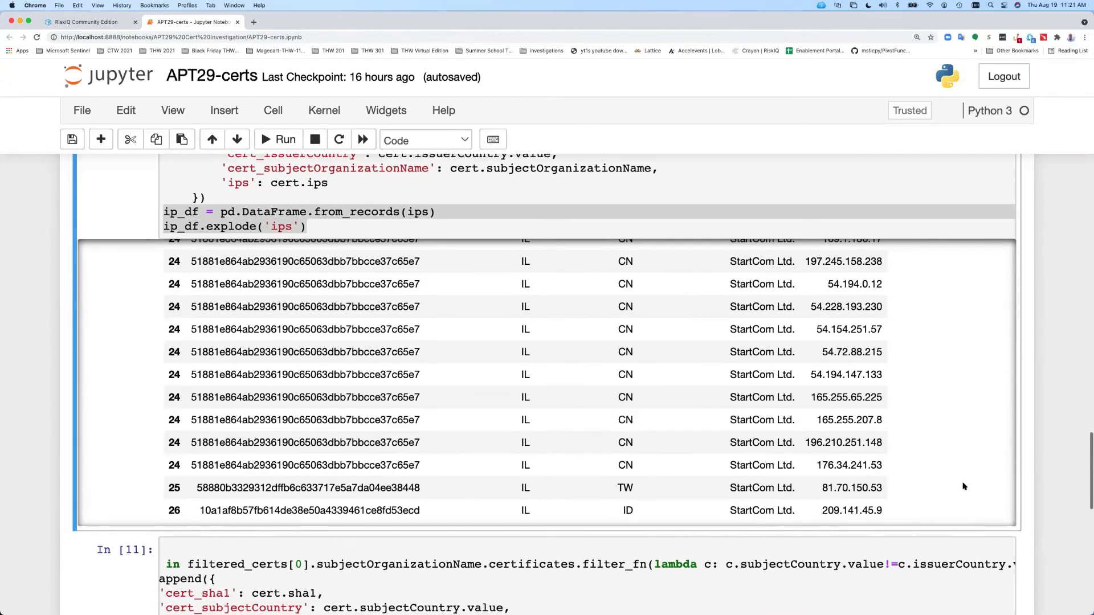
scroll(971, 504, "down", 15)
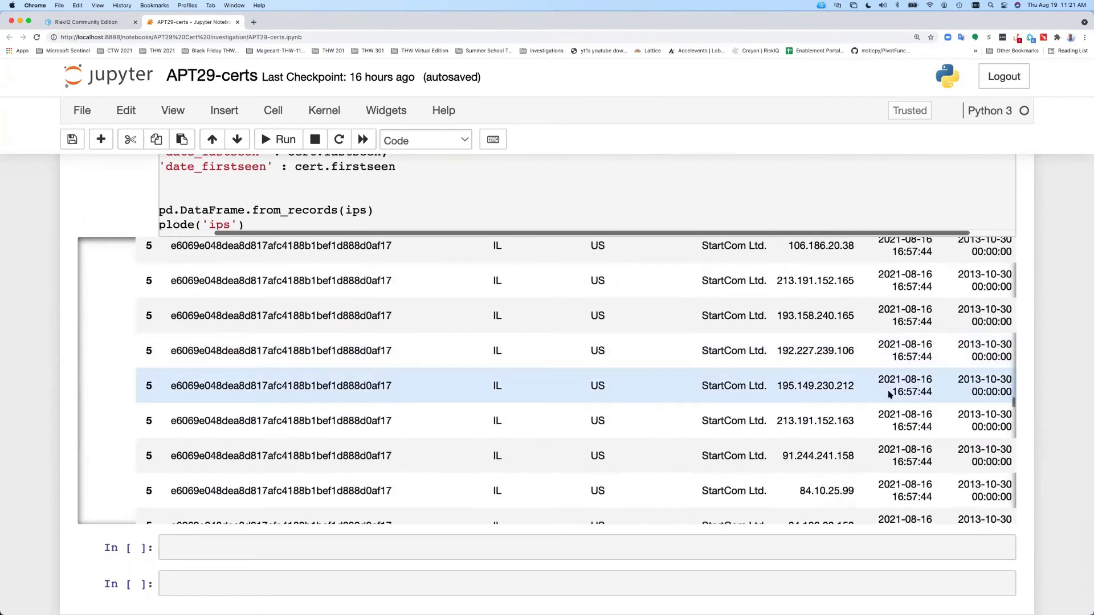
scroll(979, 359, "down", 5)
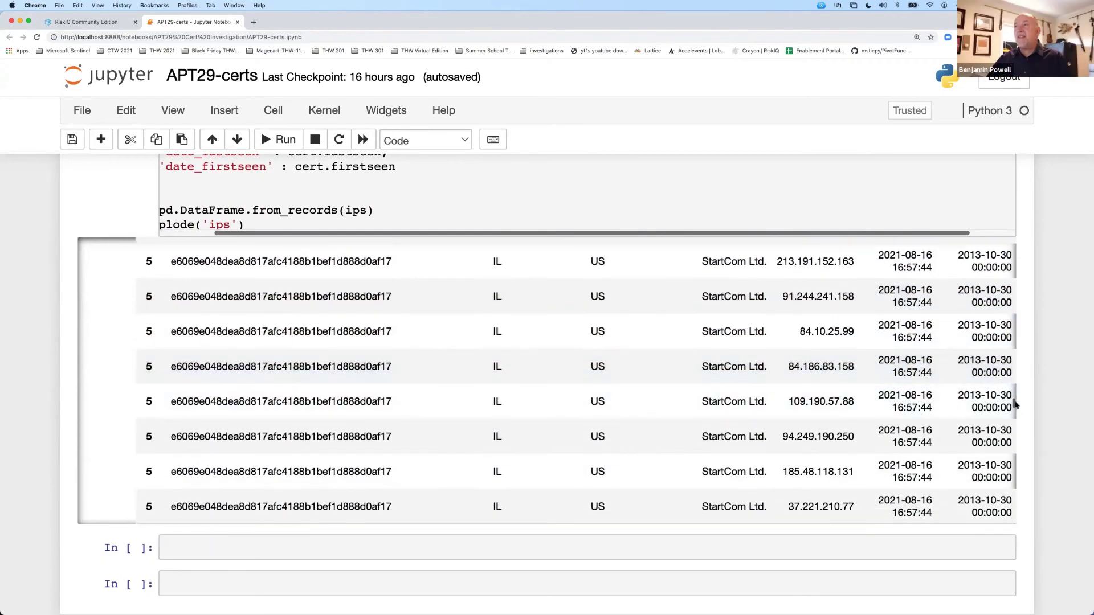
left_click_drag(1014, 406, 1010, 517)
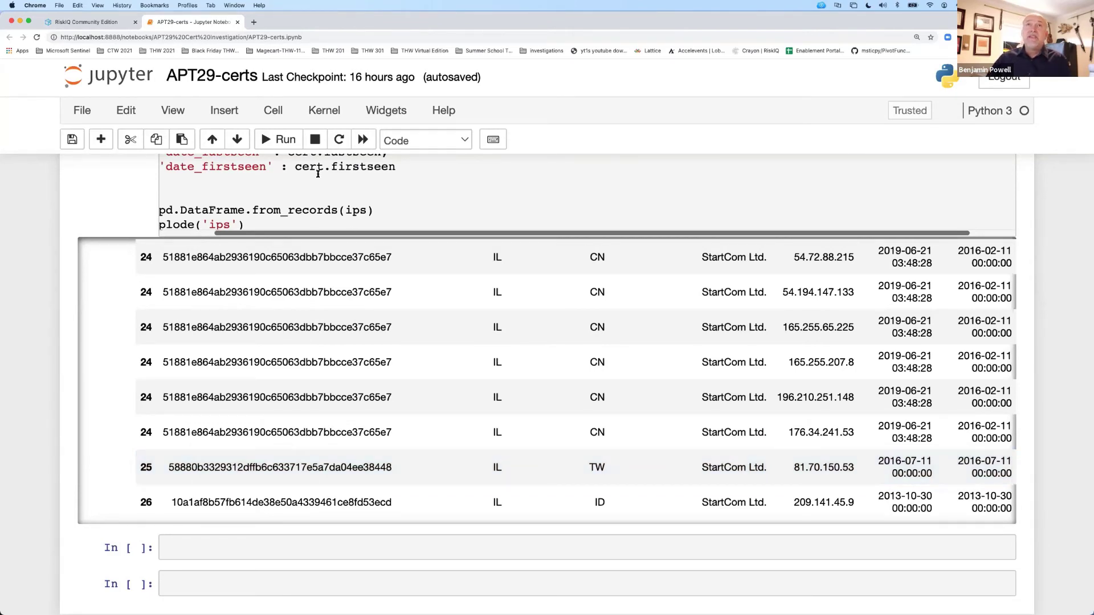
Step: Switch to RiskIQ Community and open the threat profile of The Dukes from the Cyber Threat Intelligence profiles
left_click(99, 21)
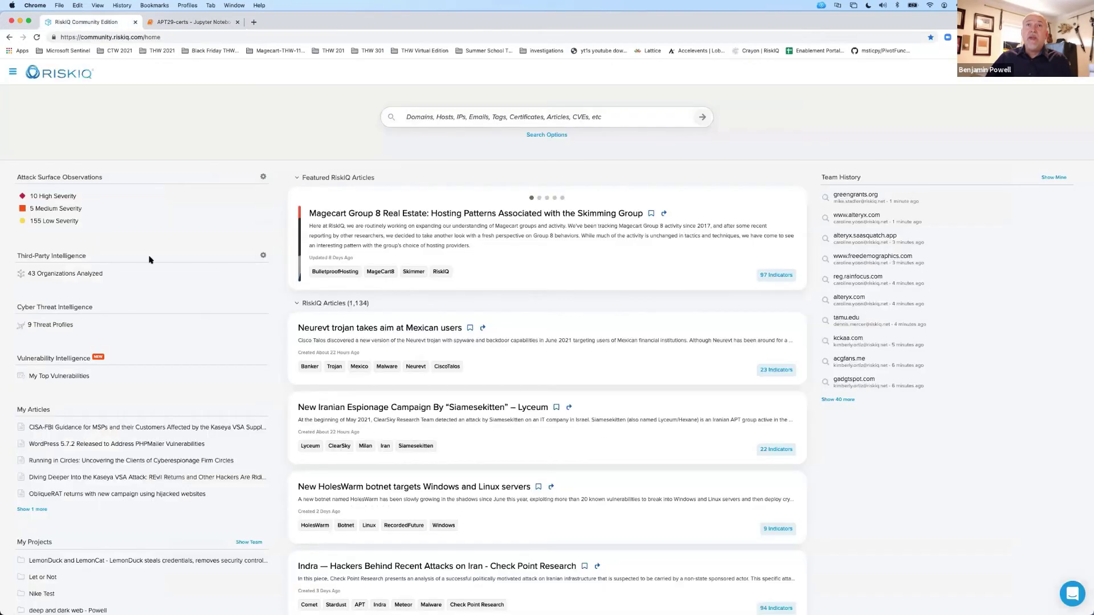
left_click(54, 324)
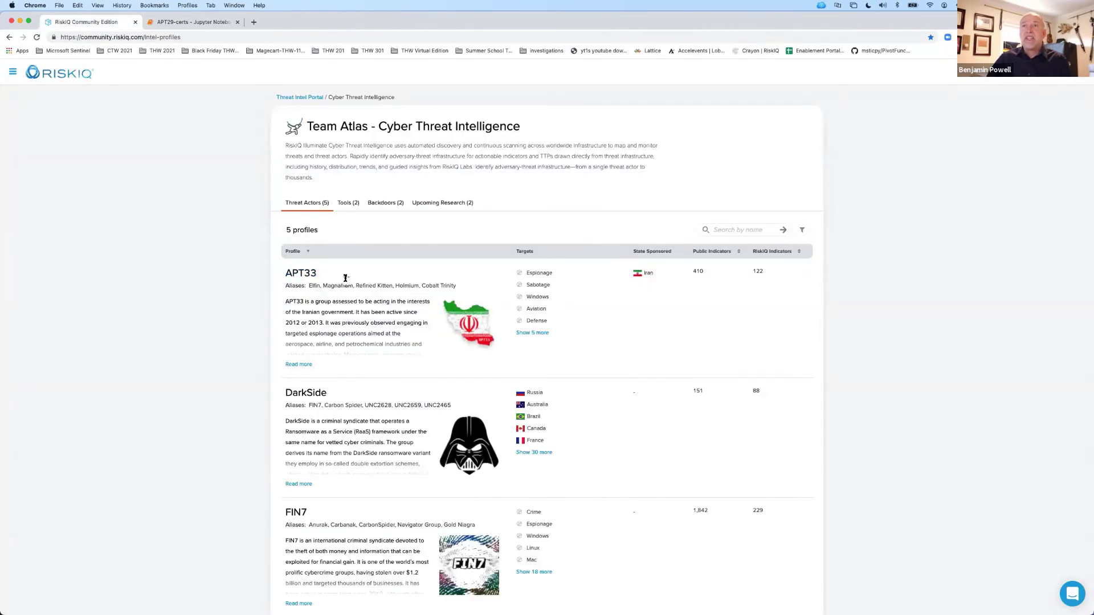
scroll(345, 285, "down", 5)
left_click(308, 469)
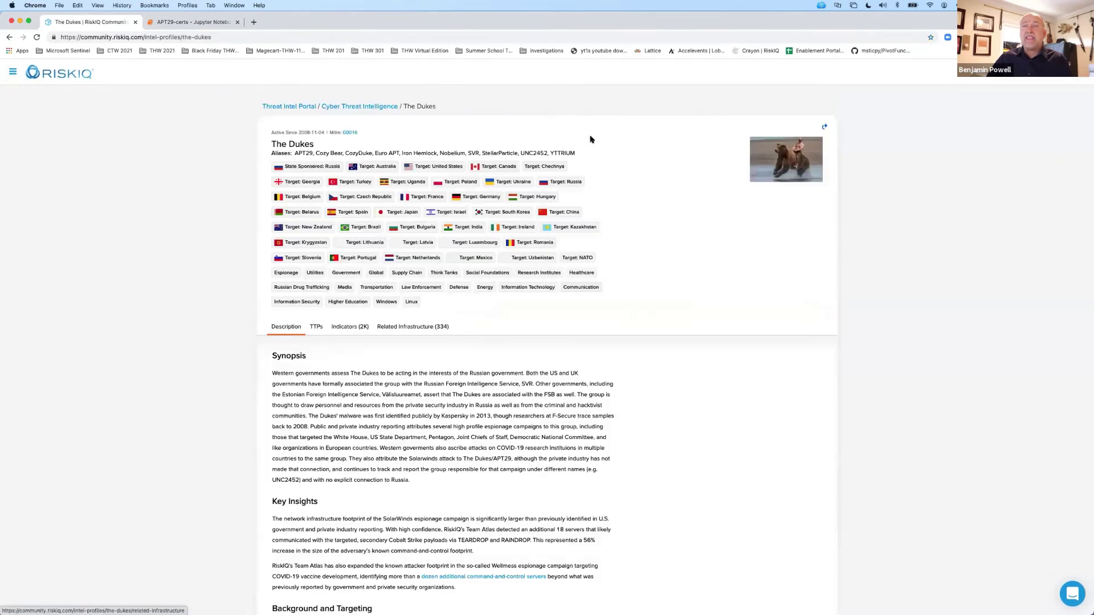
Step: View the indicators and related infrastructure listed for The Dukes, and return to the RiskIQ home page
left_click(351, 324)
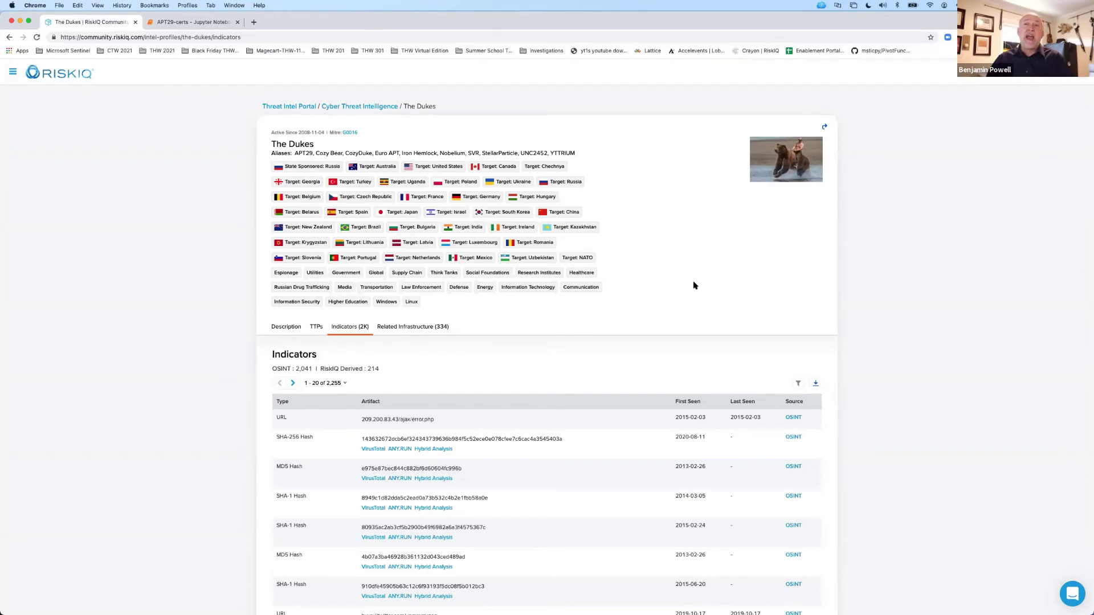
left_click(399, 328)
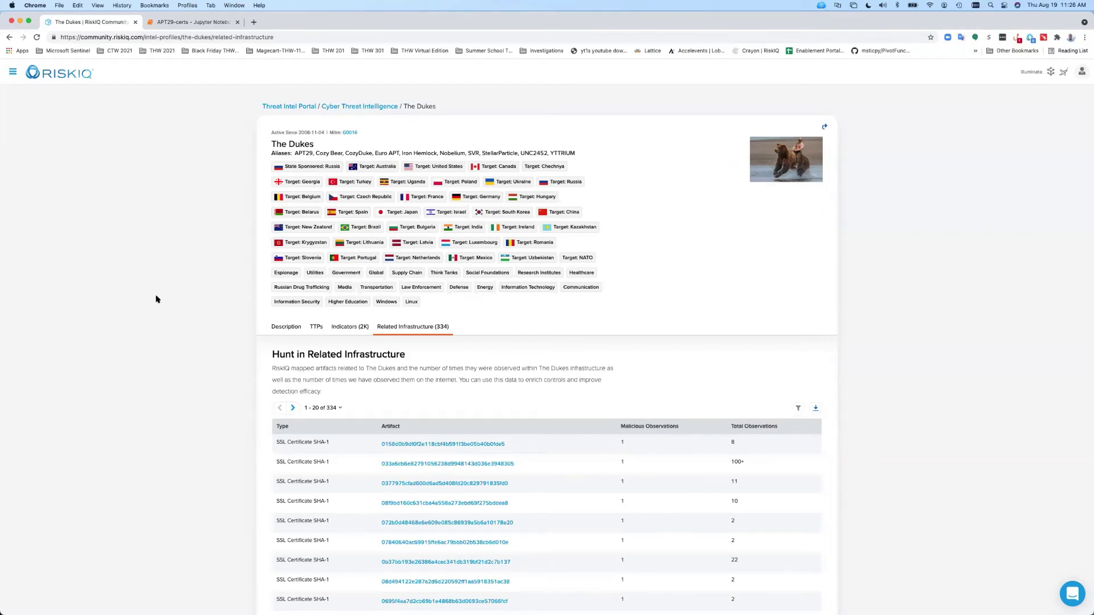
left_click(78, 78)
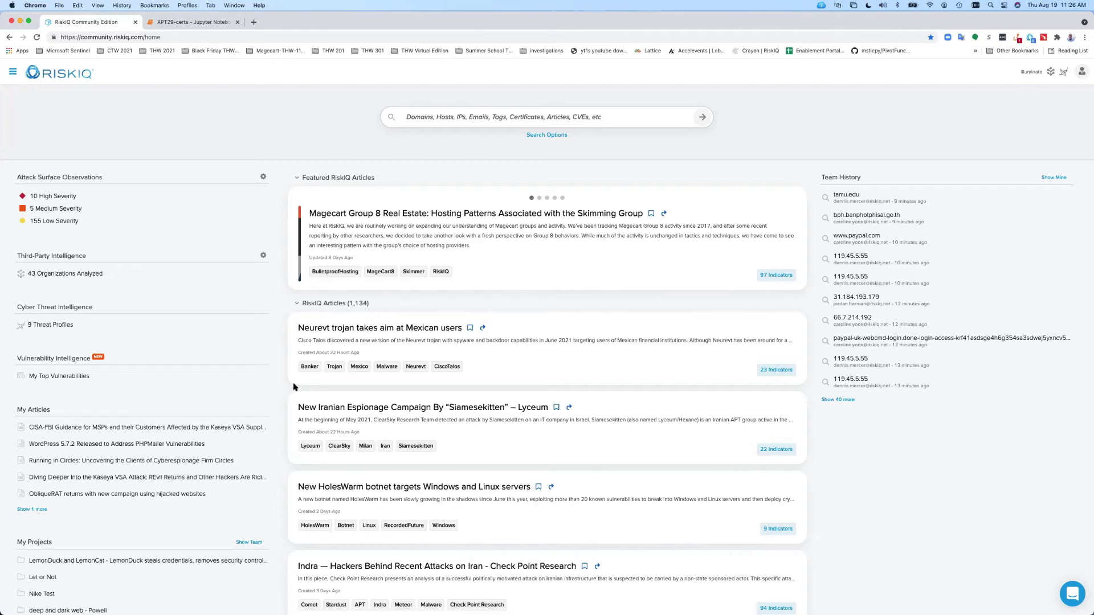
Step: Look through RiskIQ, Inc.'s attack surface page from the high severity observations down to IP Reputation, and return to the home page
left_click(67, 195)
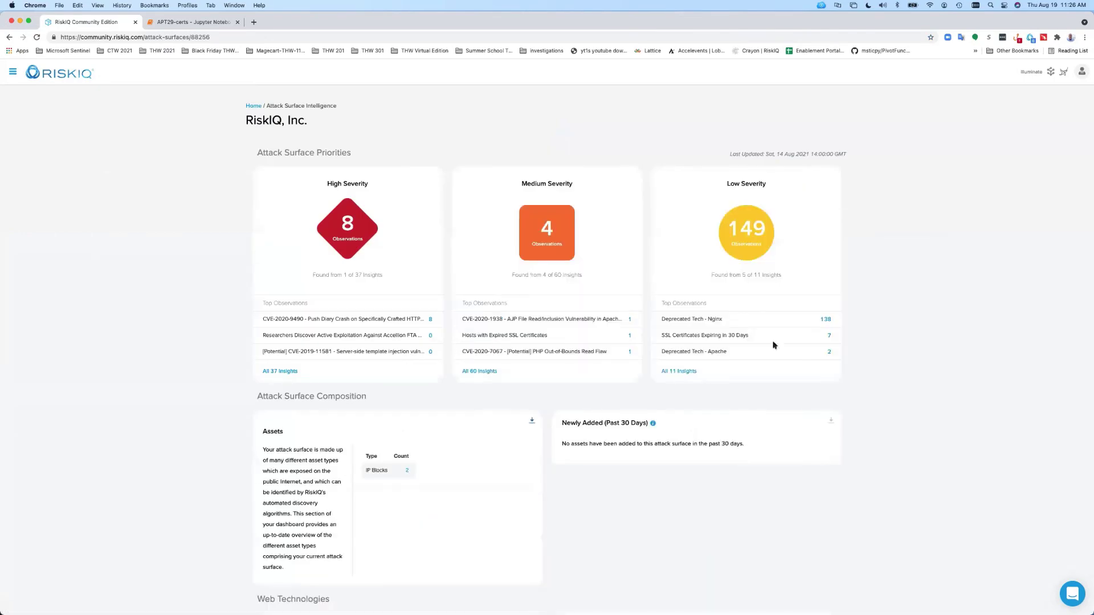
scroll(854, 319, "down", 6)
scroll(886, 337, "down", 5)
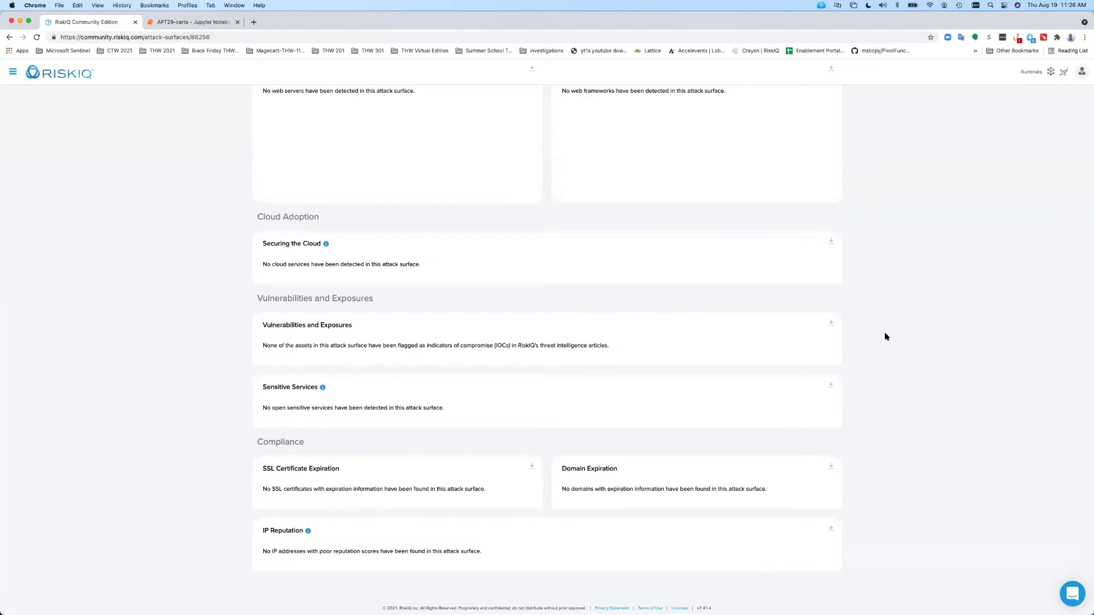
scroll(886, 337, "up", 10)
key("super+bracketleft")
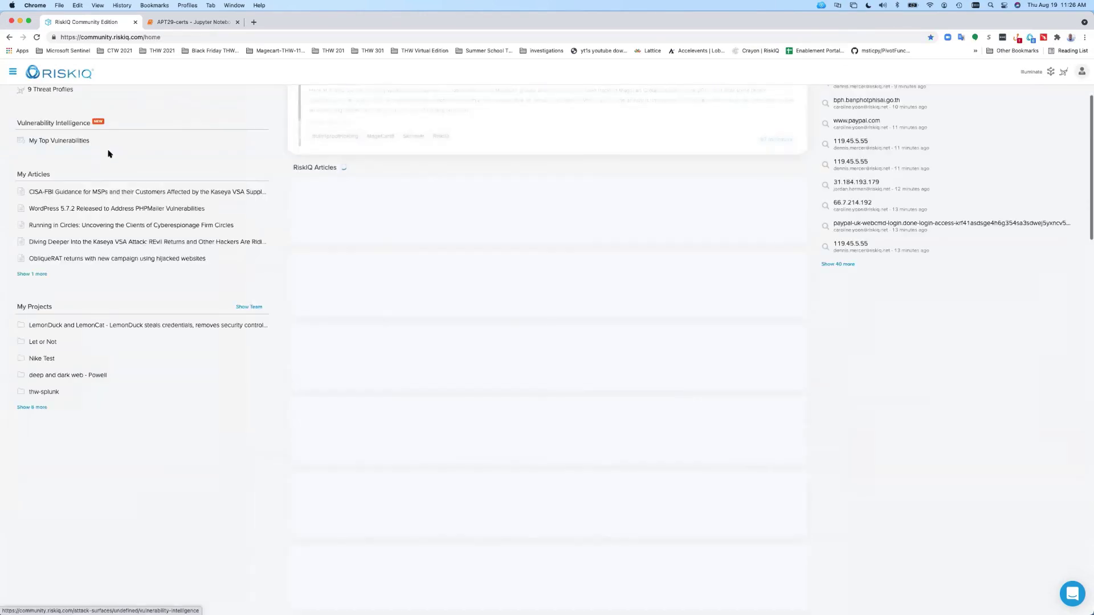
Step: Open Tencent Holdings Limited from the third-party portfolio and look through its attack surface sections
scroll(80, 160, "up", 2)
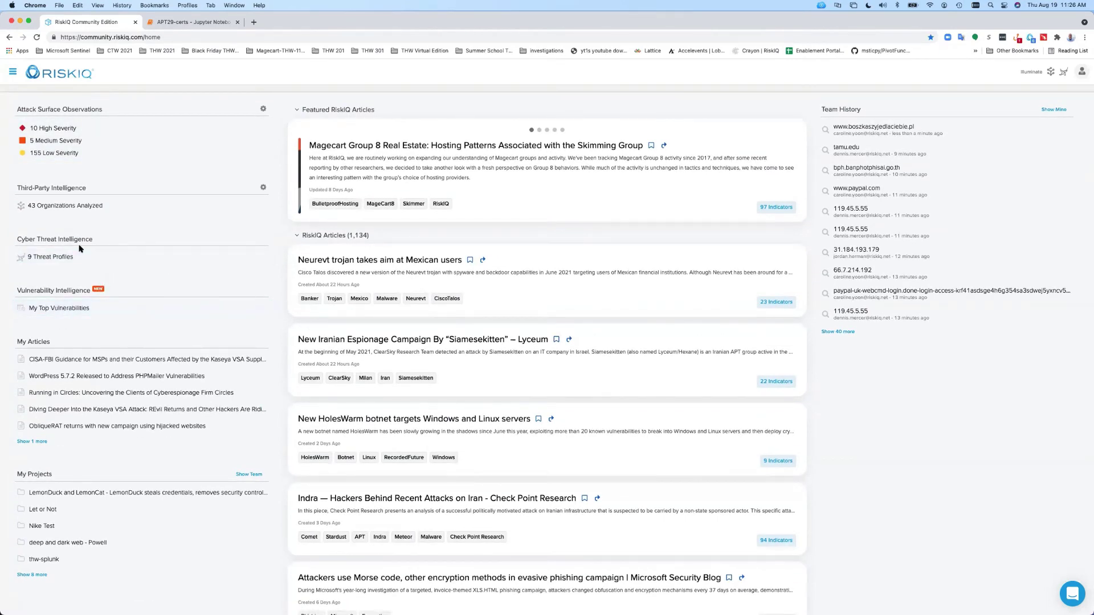
left_click(80, 205)
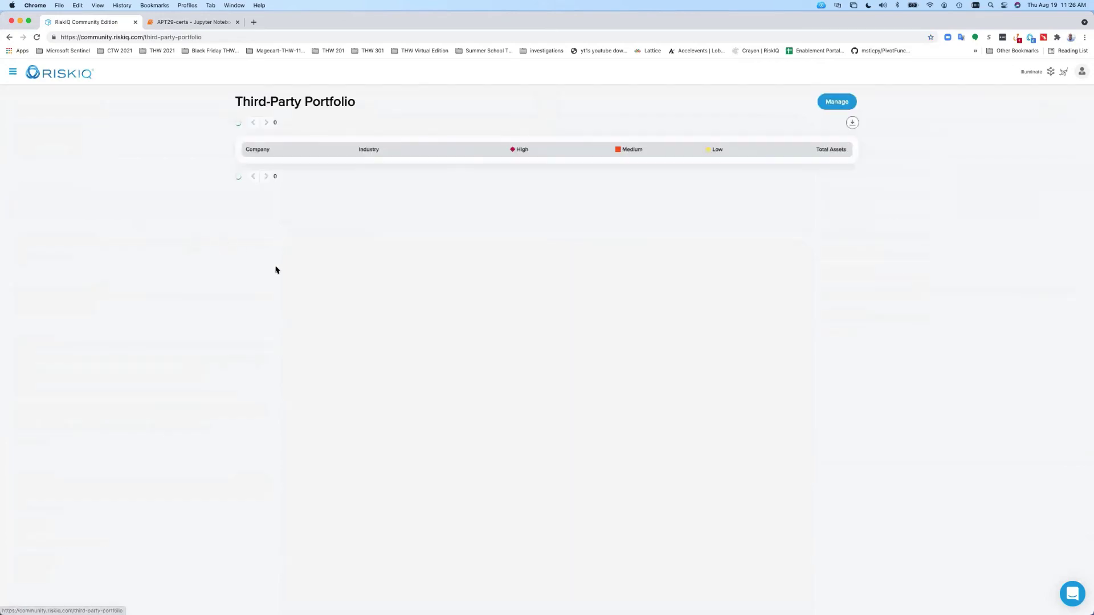
scroll(333, 303, "down", 5)
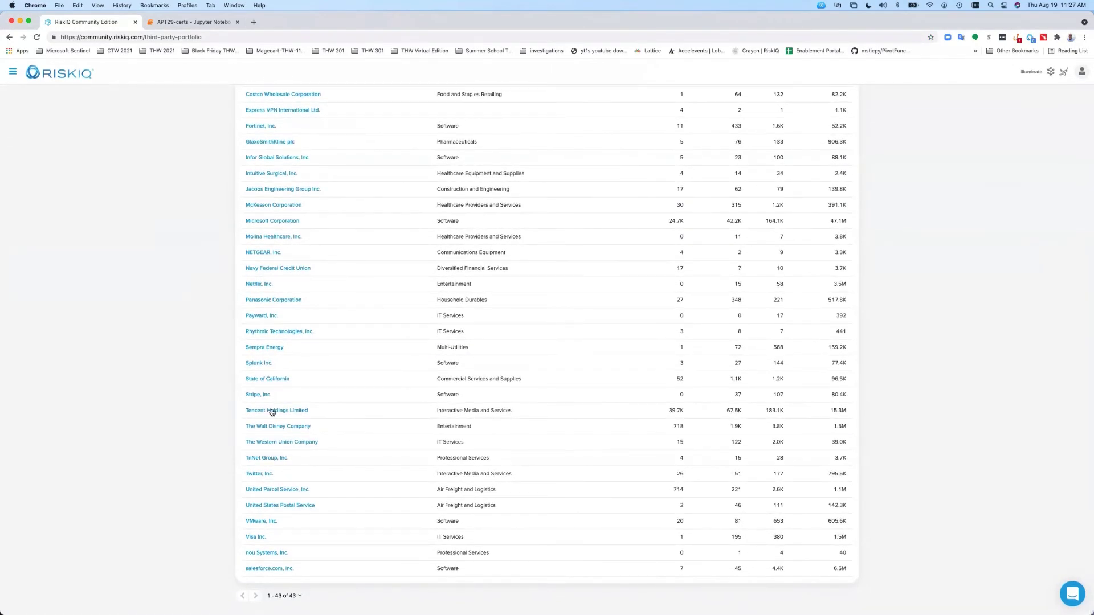
left_click(276, 411)
scroll(193, 325, "down", 8)
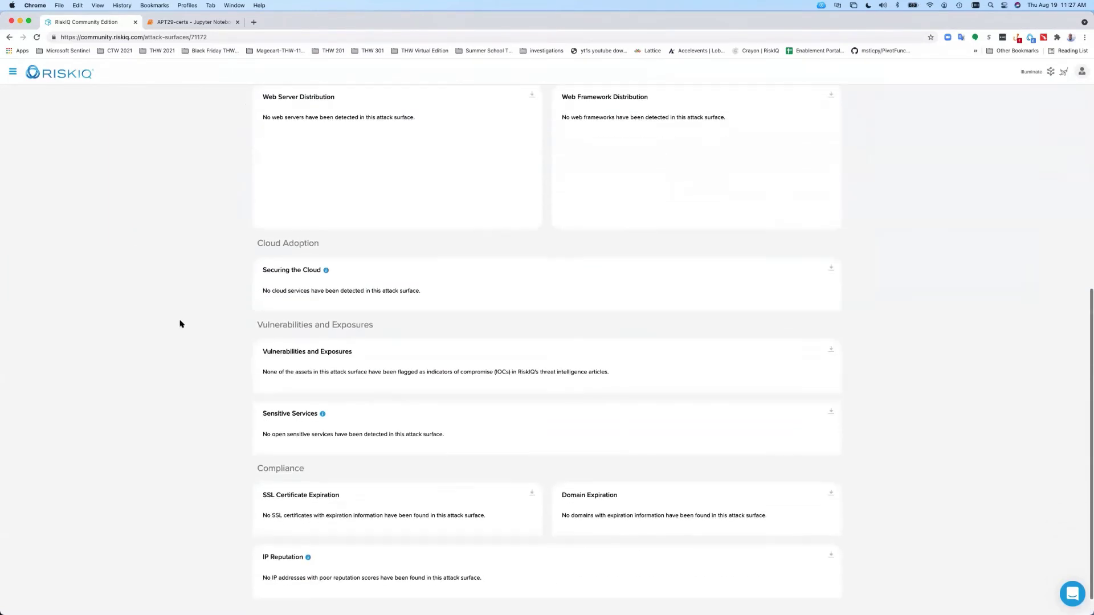
scroll(180, 324, "up", 2)
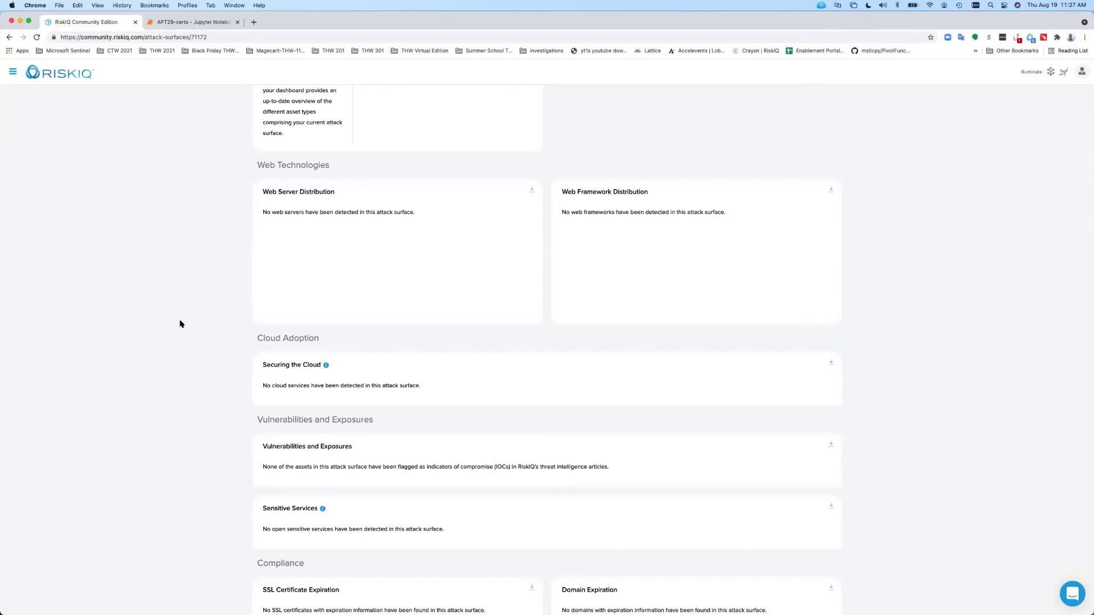
scroll(180, 323, "up", 3)
scroll(180, 323, "down", 5)
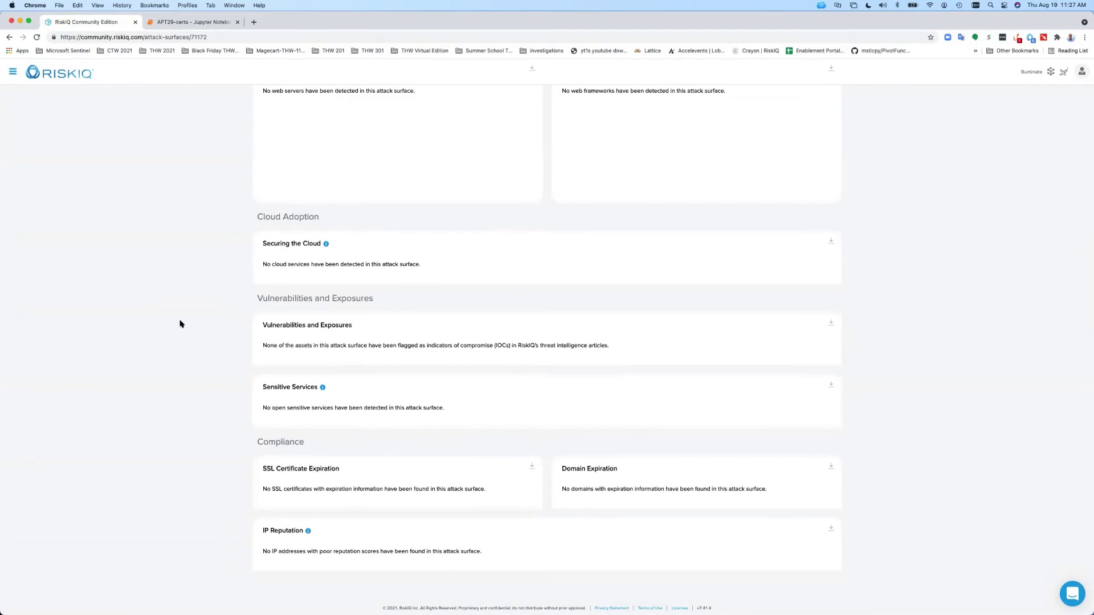
Step: Reload the Tencent Holdings Limited attack surface page and examine its priorities, assets, web technologies and compliance sections
left_click(232, 38)
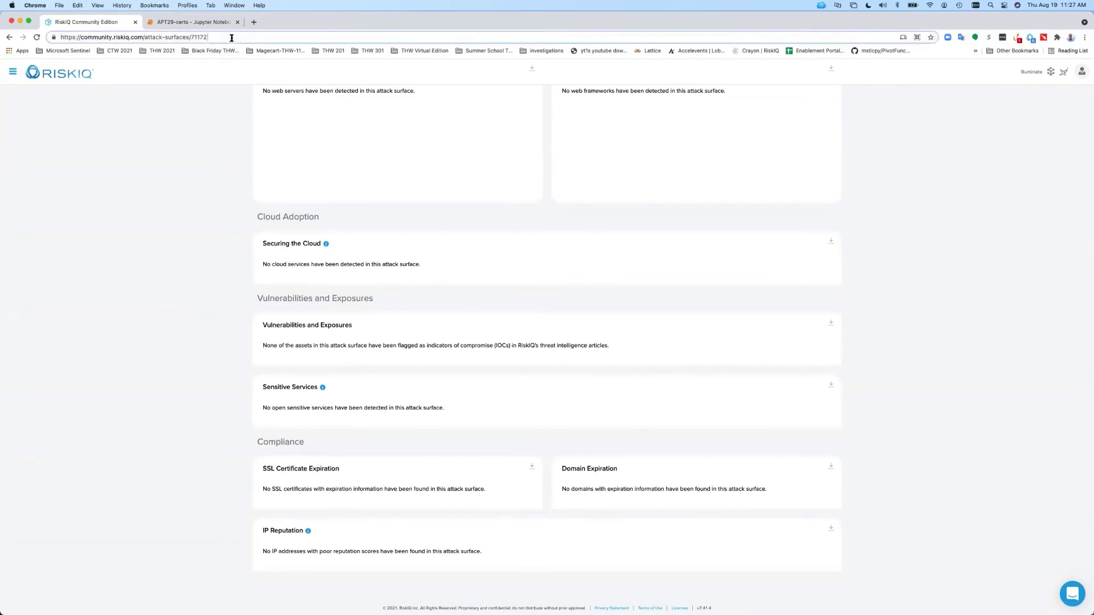
key("Return")
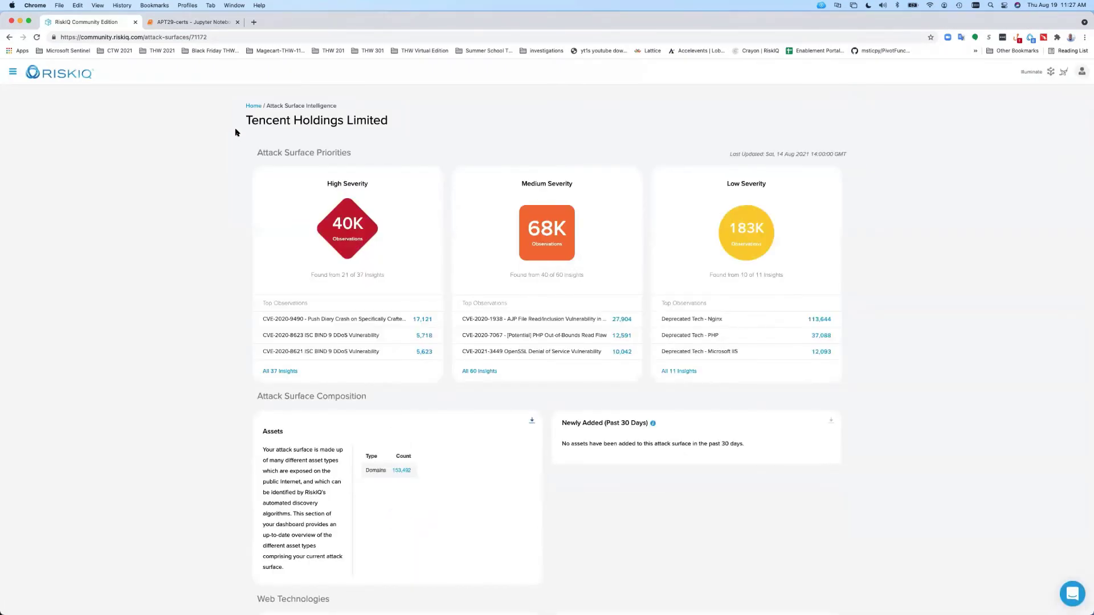
scroll(236, 132, "down", 8)
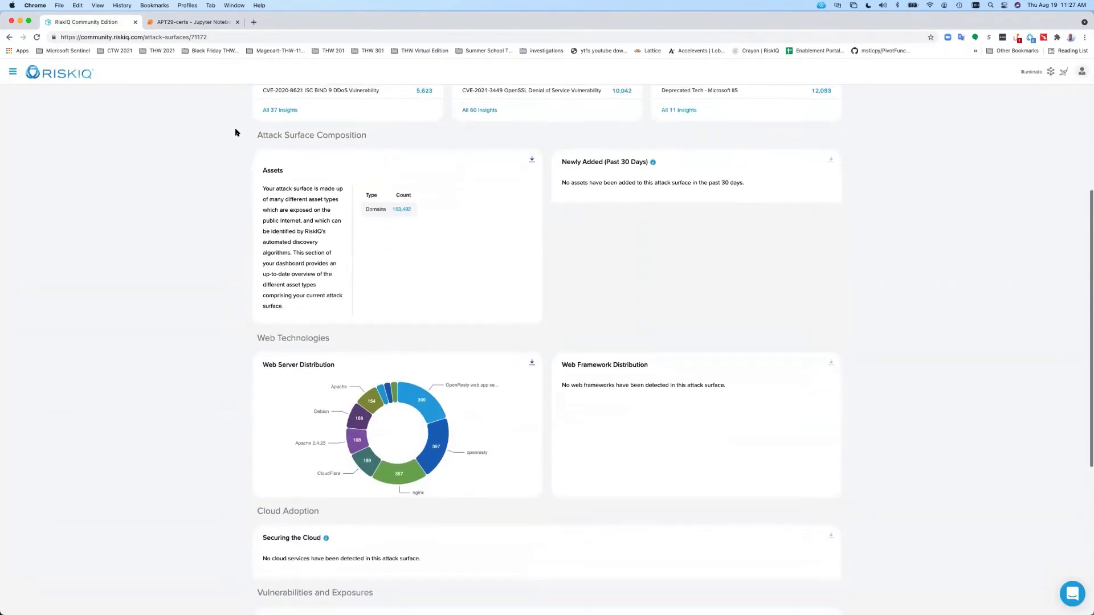
scroll(236, 132, "down", 3)
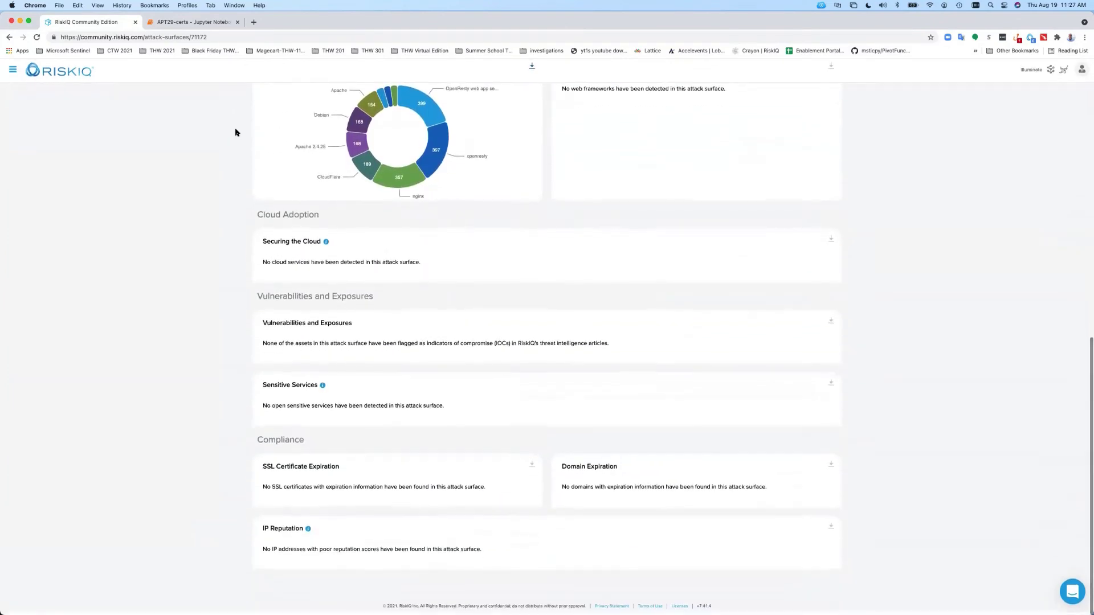
scroll(235, 132, "up", 9)
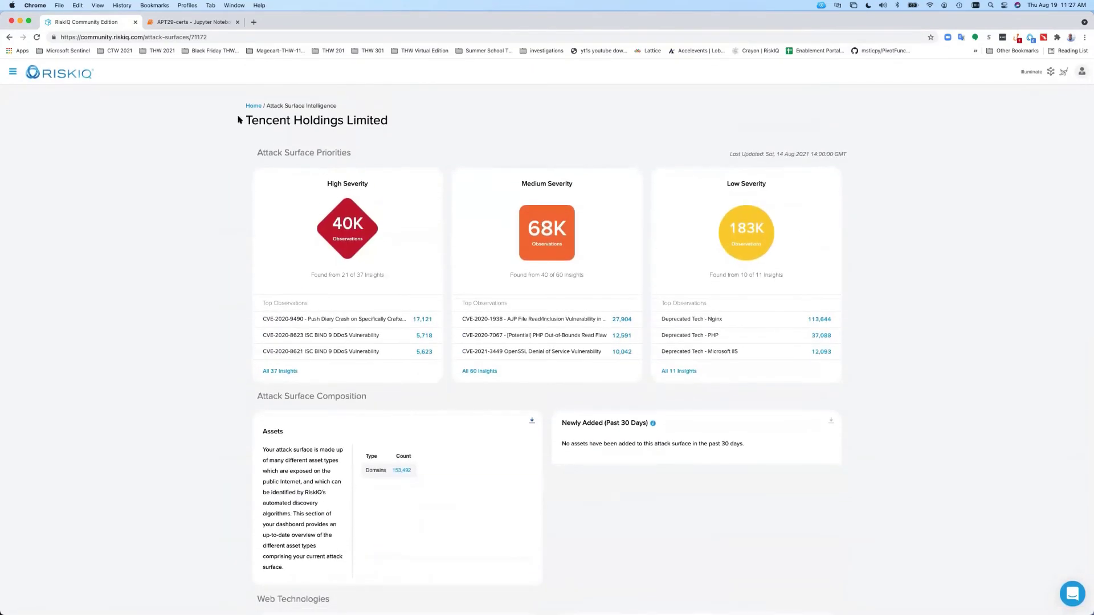
Step: Go back to the RiskIQ home page and open The Dukes' indicators from the cyber threat intelligence profiles
left_click(77, 79)
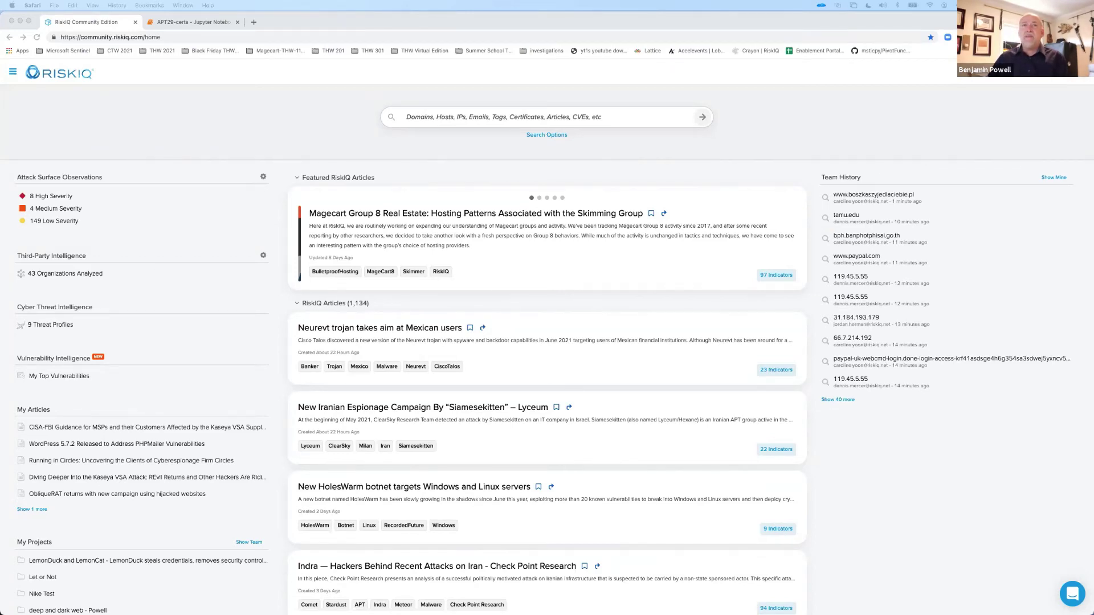
left_click(53, 327)
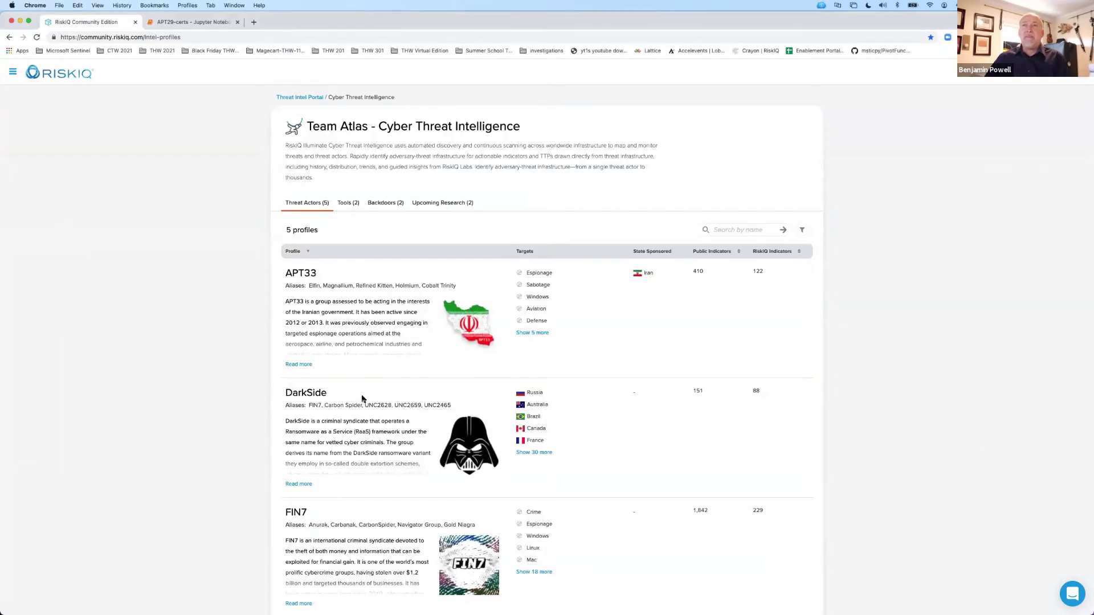
scroll(362, 399, "down", 2)
scroll(362, 398, "down", 3)
left_click(313, 472)
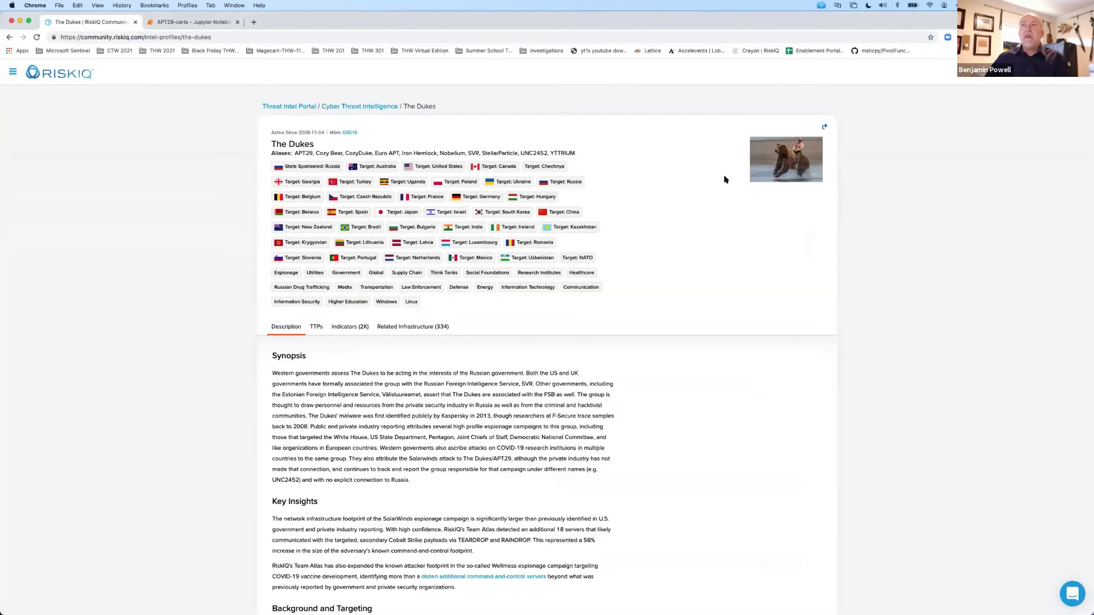
left_click(344, 327)
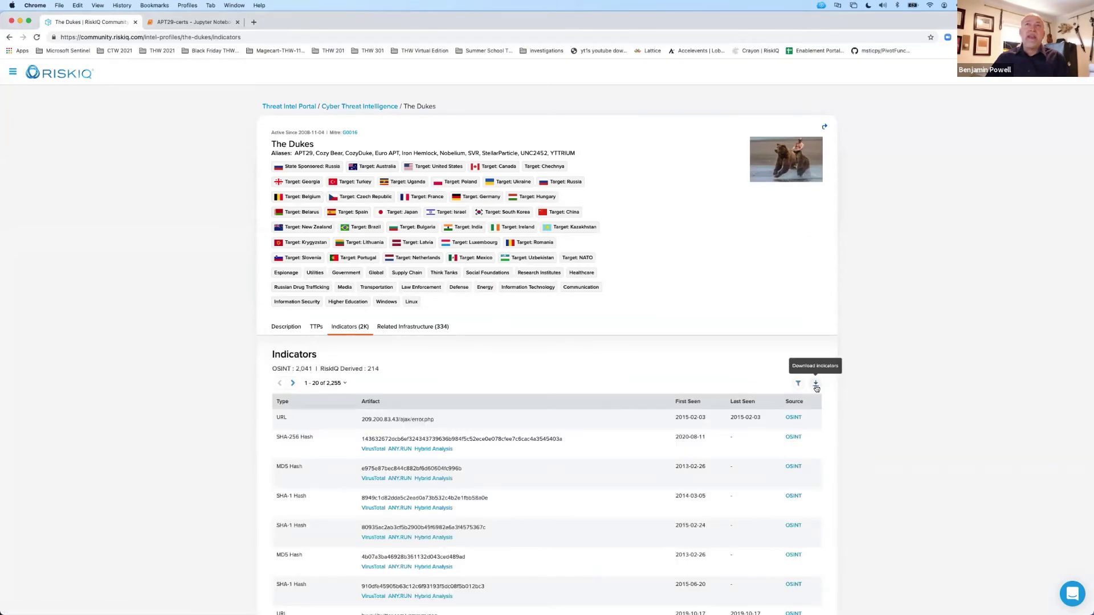
Step: Return to the RiskIQ home page and open all bookmarks of the CTW-8-19-2021 FortiWeb Vulnerability folder in a new window
left_click(48, 74)
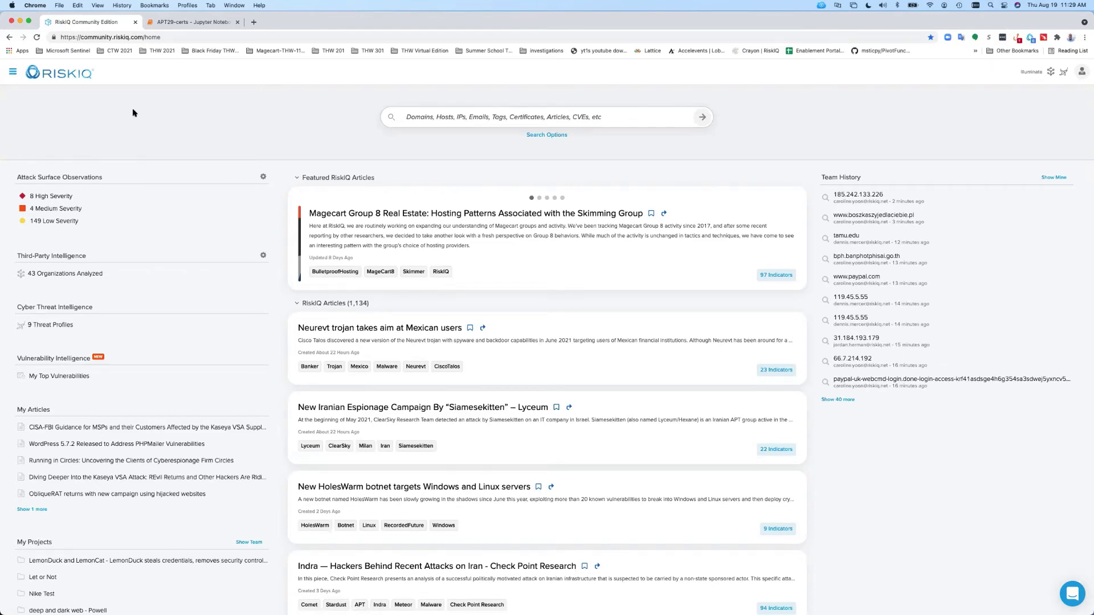
left_click(119, 53)
mouse_move(122, 67)
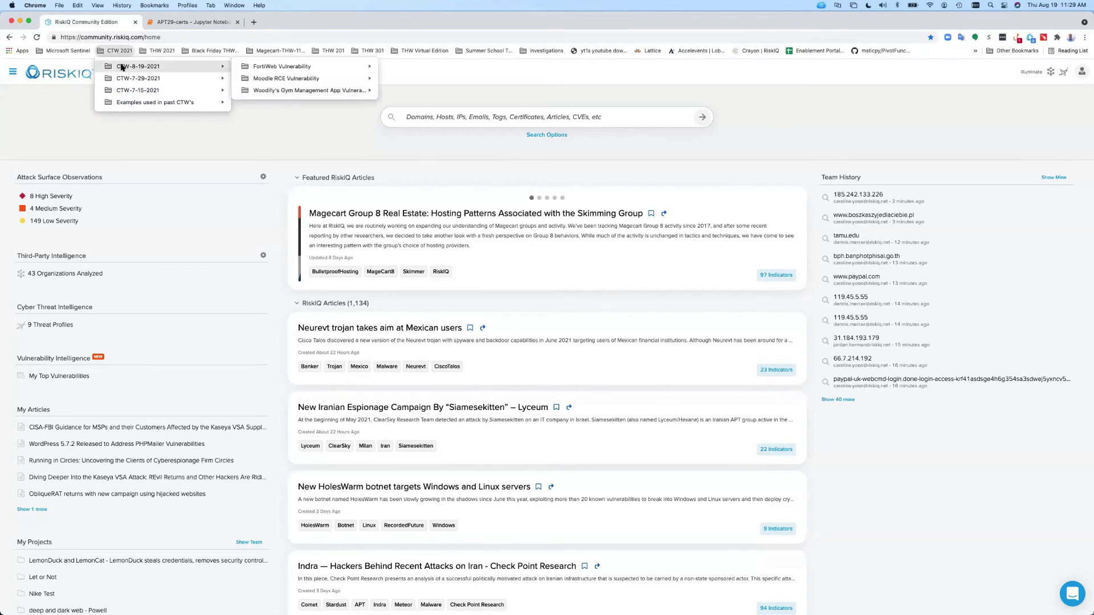
right_click(242, 66)
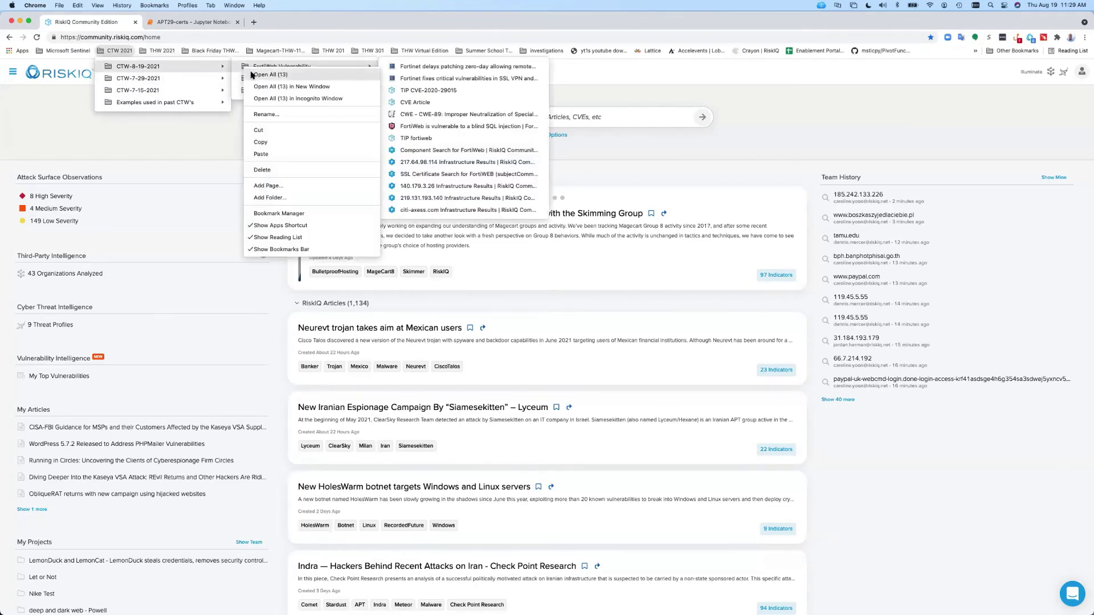
key("Escape")
left_click(257, 86)
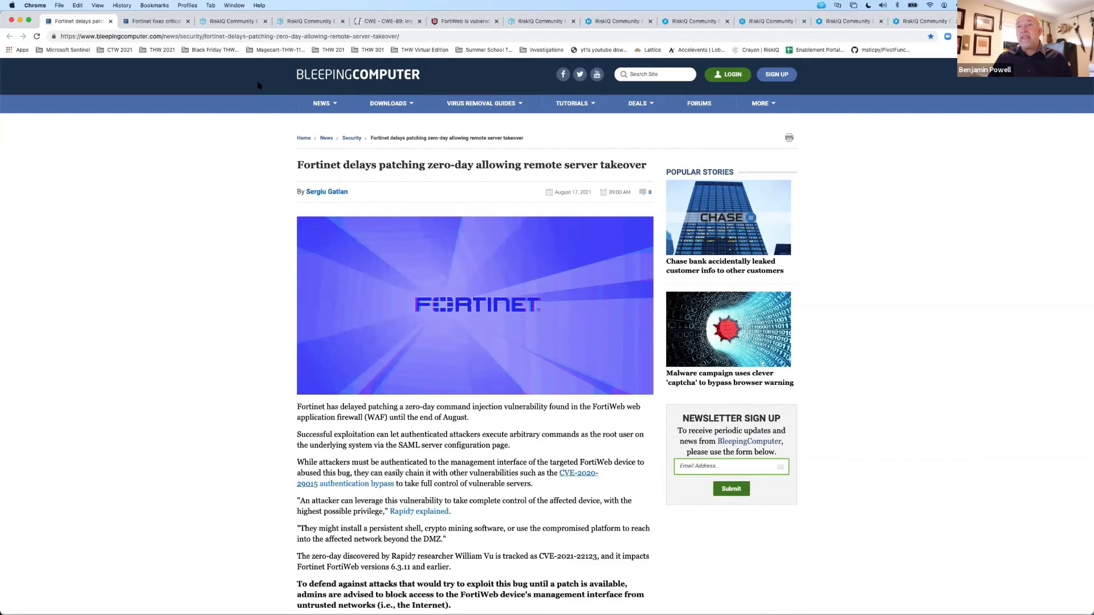
Step: Read the BleepingComputer article on Fortinet delaying its zero-day patch, down to the disclosure timeline
scroll(257, 85, "down", 3)
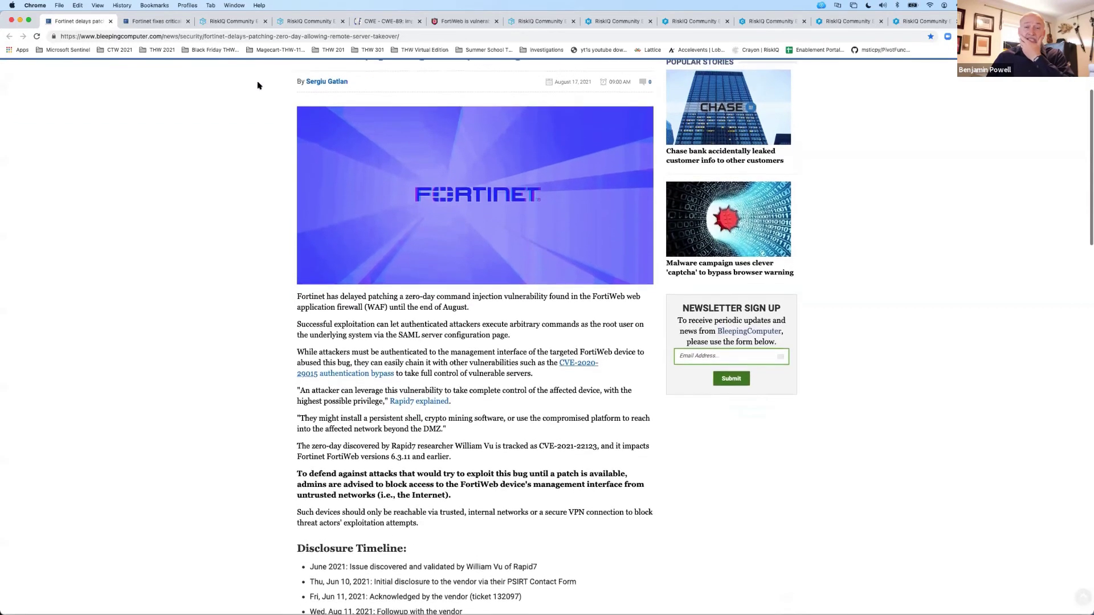
scroll(258, 85, "down", 2)
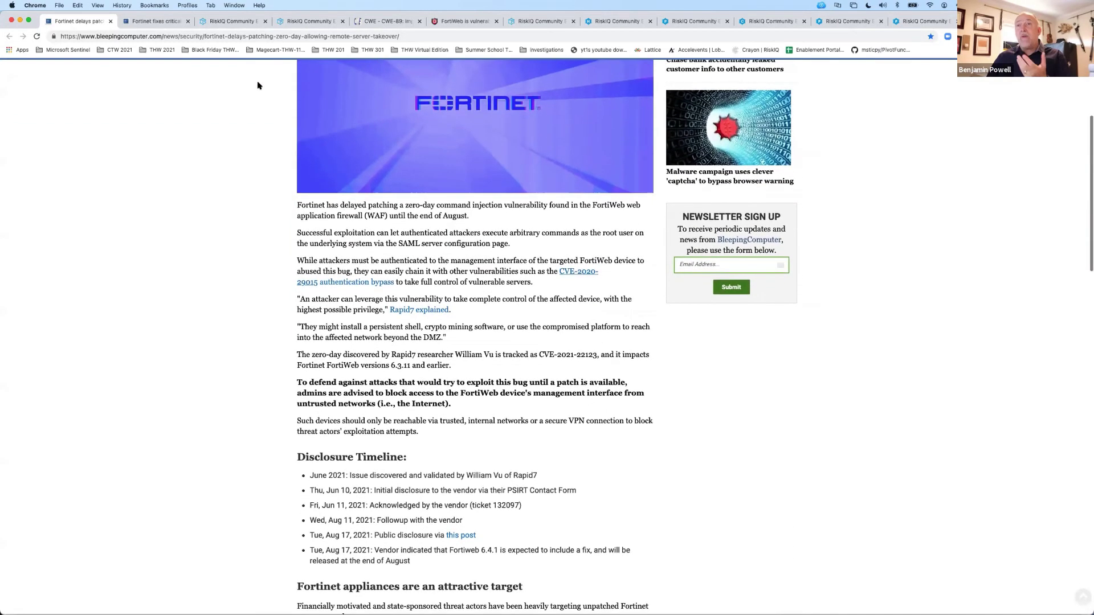
scroll(258, 85, "up", 4)
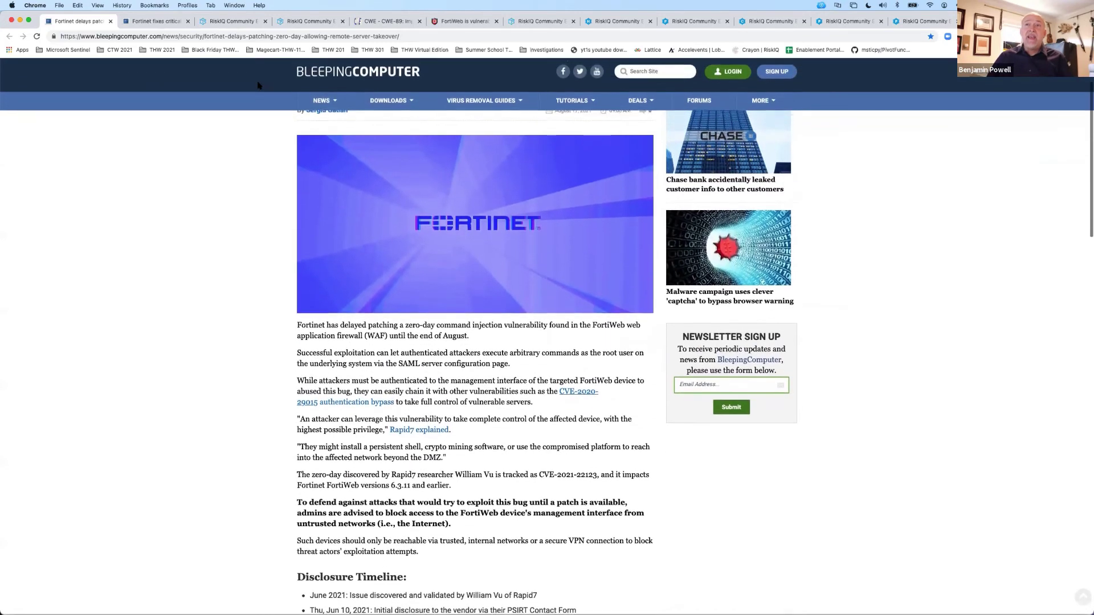
scroll(257, 86, "up", 2)
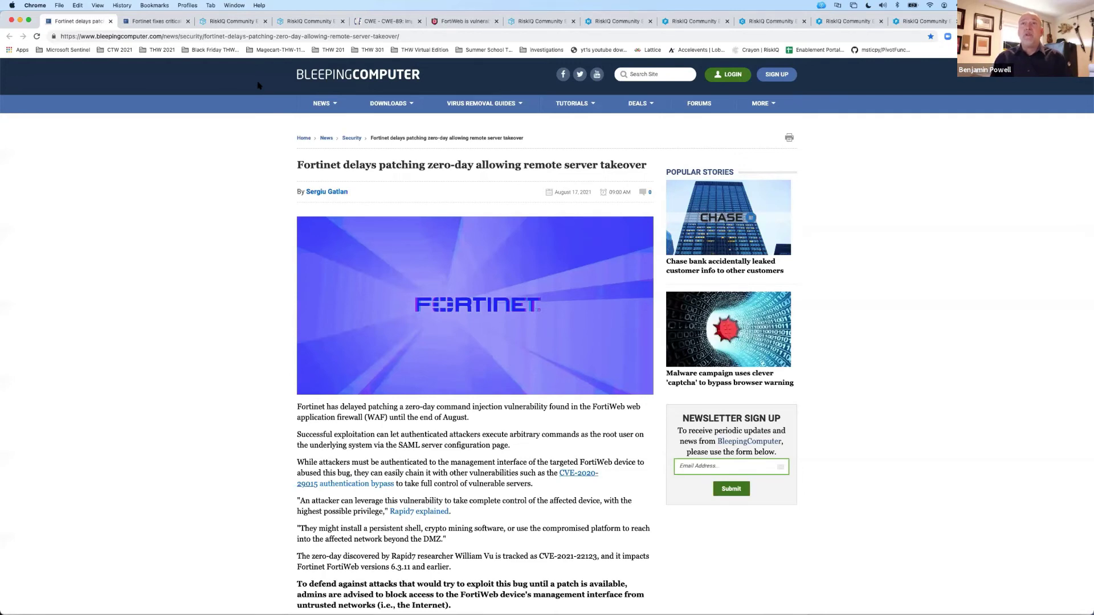
Step: Open the article on Fortinet's SSL VPN and web firewall fixes and examine its table of CVEs
left_click(155, 22)
scroll(458, 486, "down", 4)
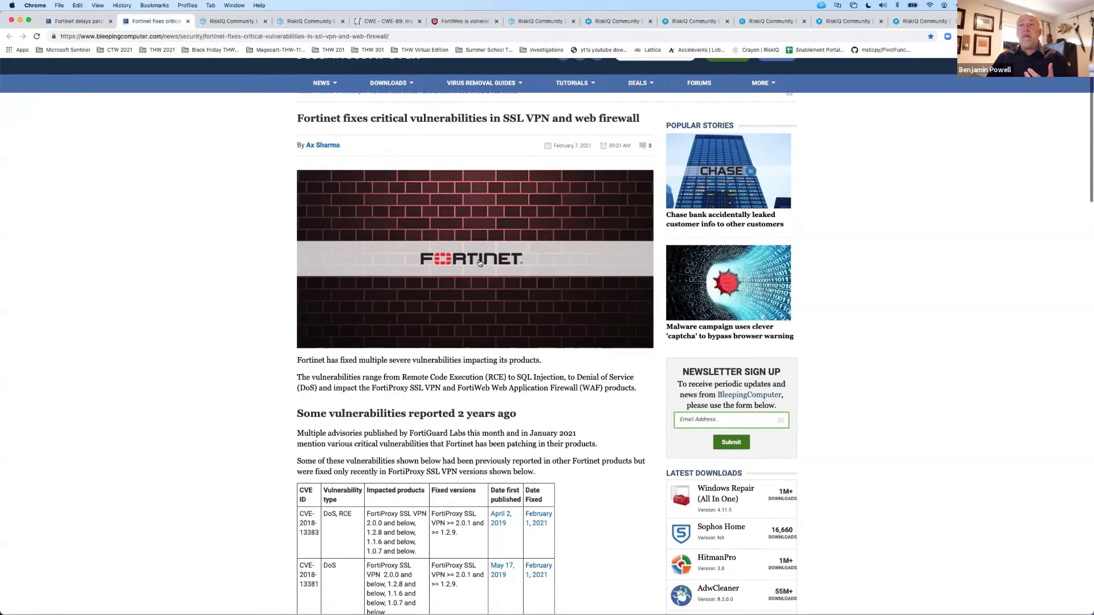
scroll(458, 486, "down", 3)
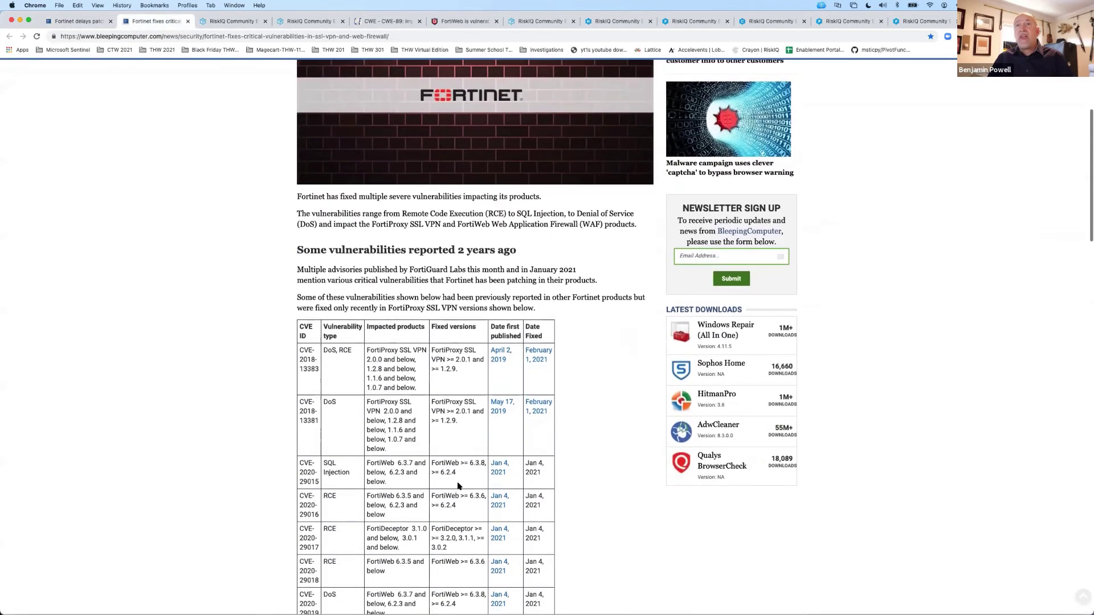
scroll(389, 374, "up", 3)
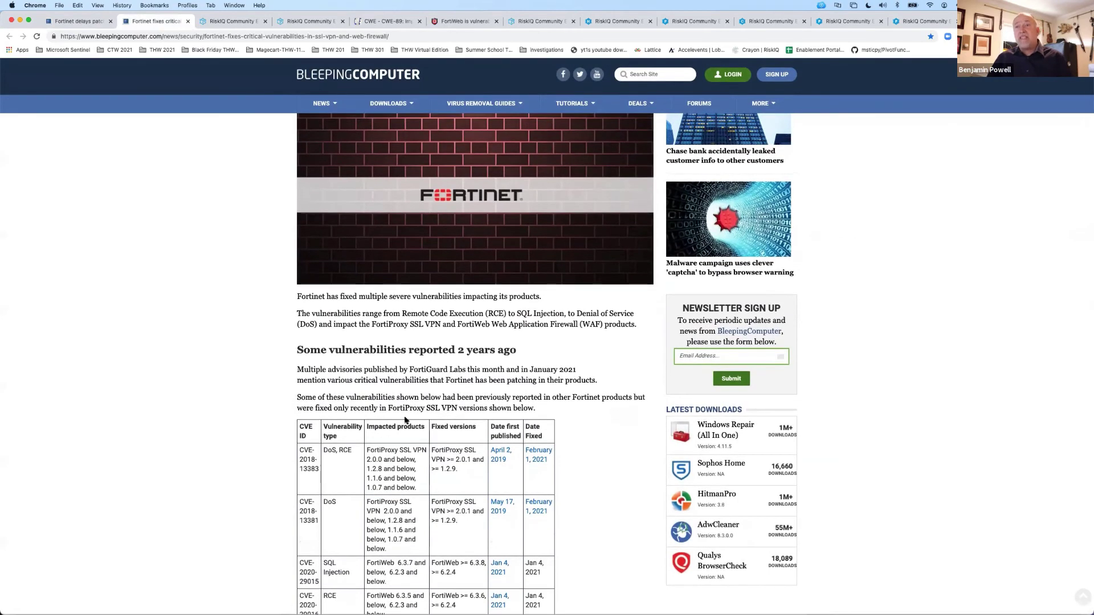
scroll(402, 422, "up", 1)
scroll(289, 178, "up", 4)
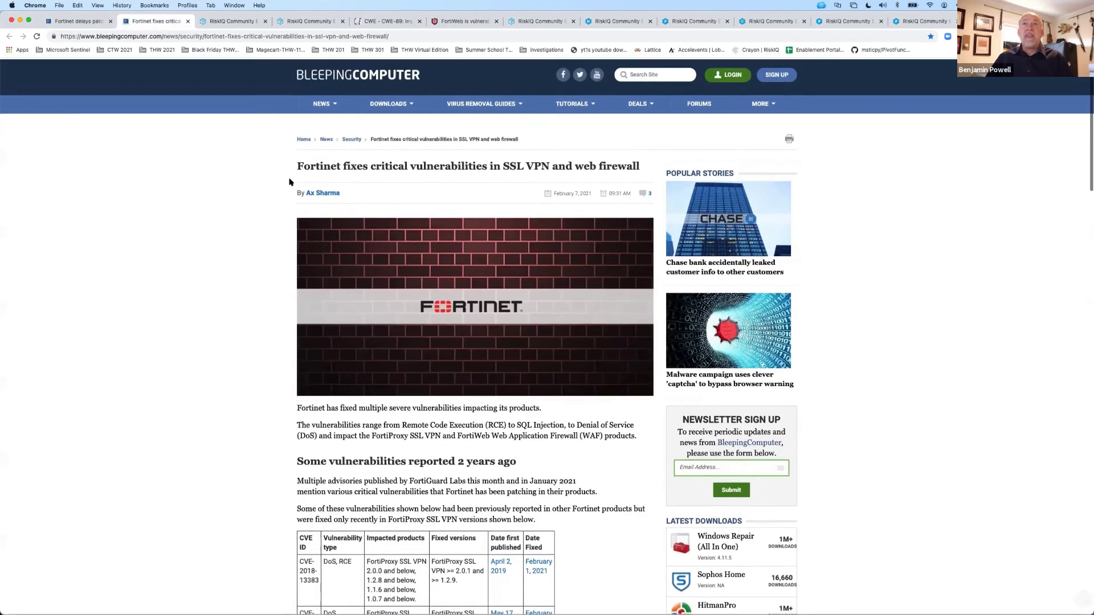
Step: View the RiskIQ search results for CVE-2020-29015 and switch to the PowerPoint workshop presentation
left_click(233, 23)
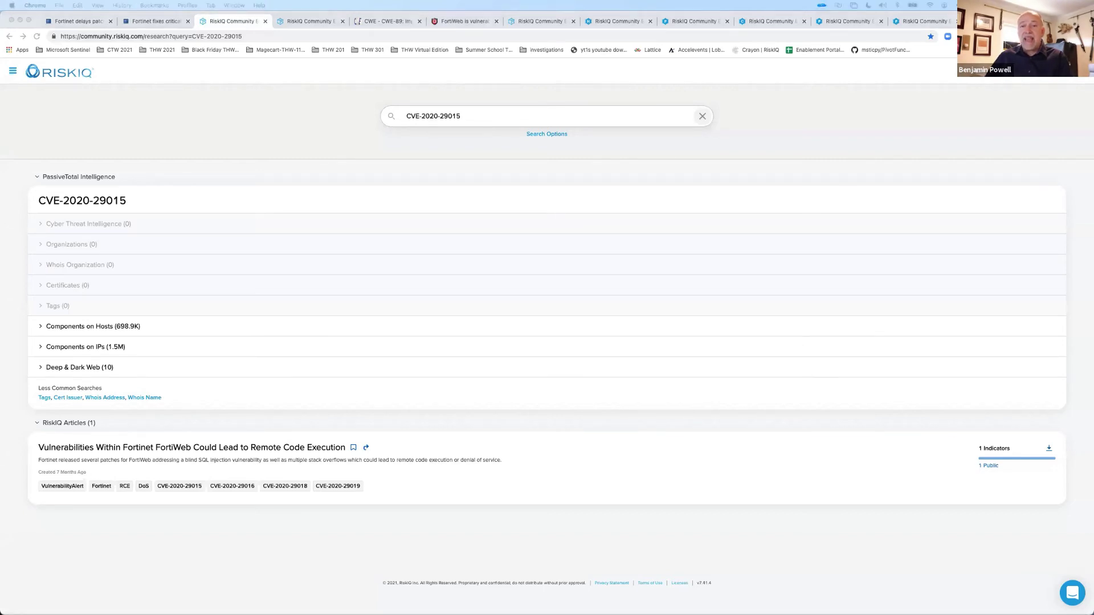
key("super+Tab")
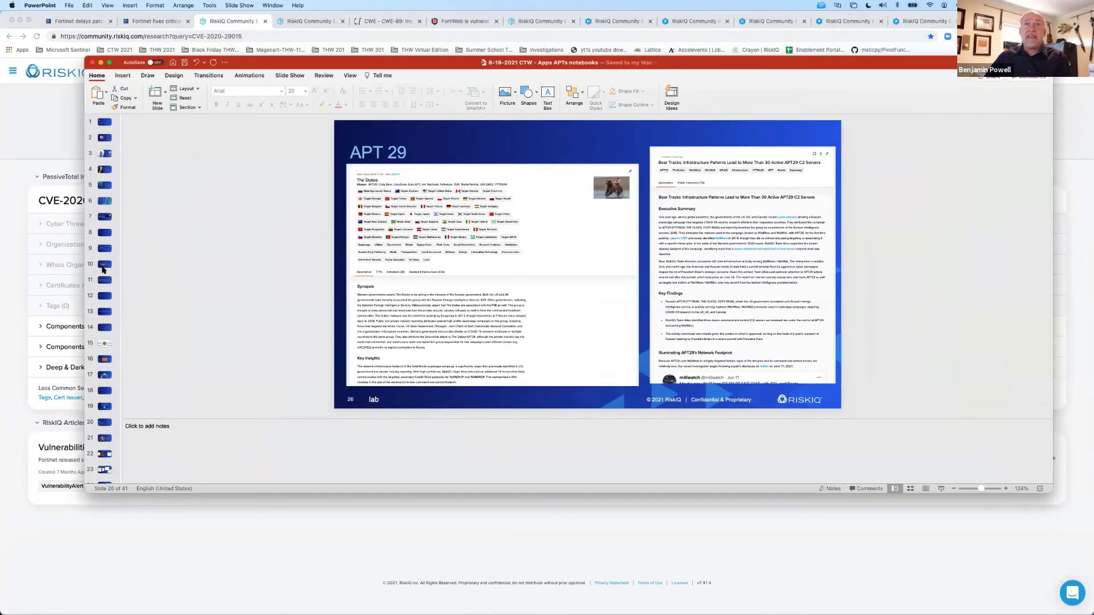
Step: Go to the "Researching The Fortiweb Vulnerability" slide and copy its entire list of URLs
scroll(101, 284, "down", 5)
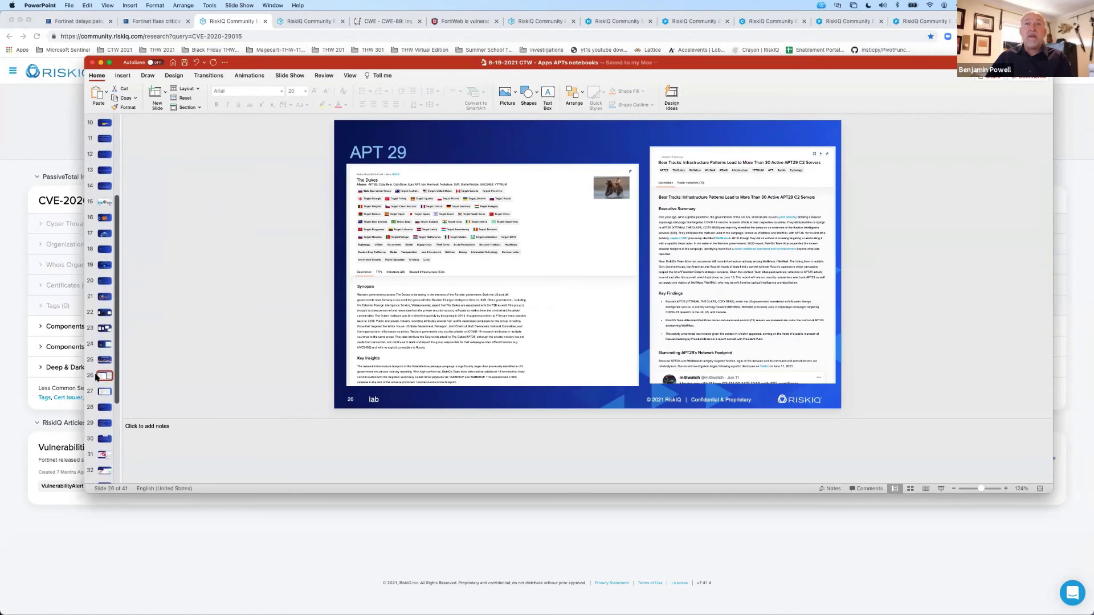
left_click(104, 405)
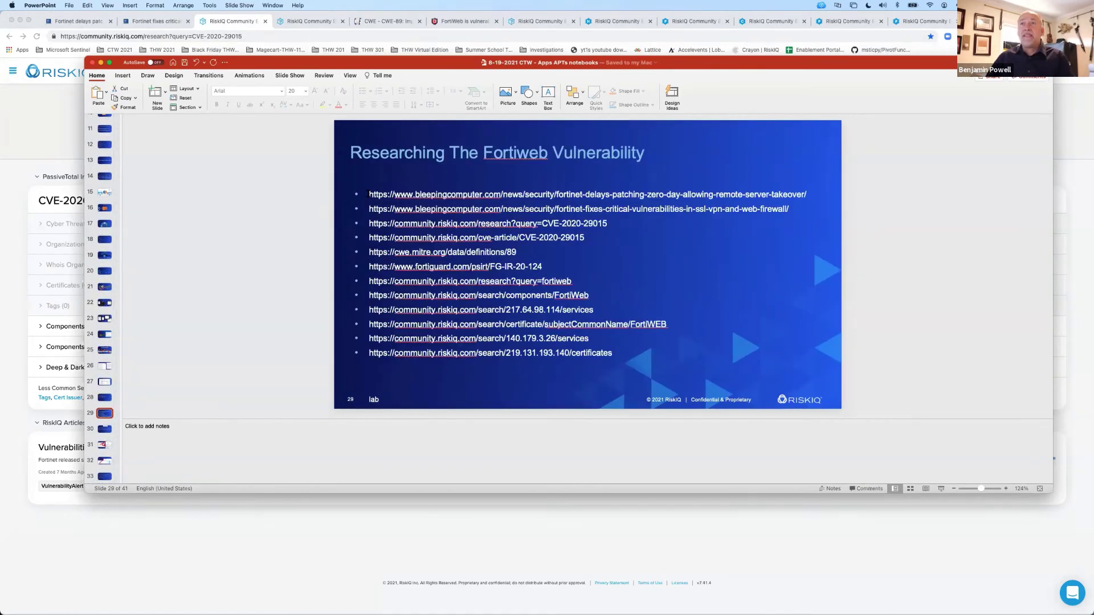
left_click_drag(368, 194, 451, 266)
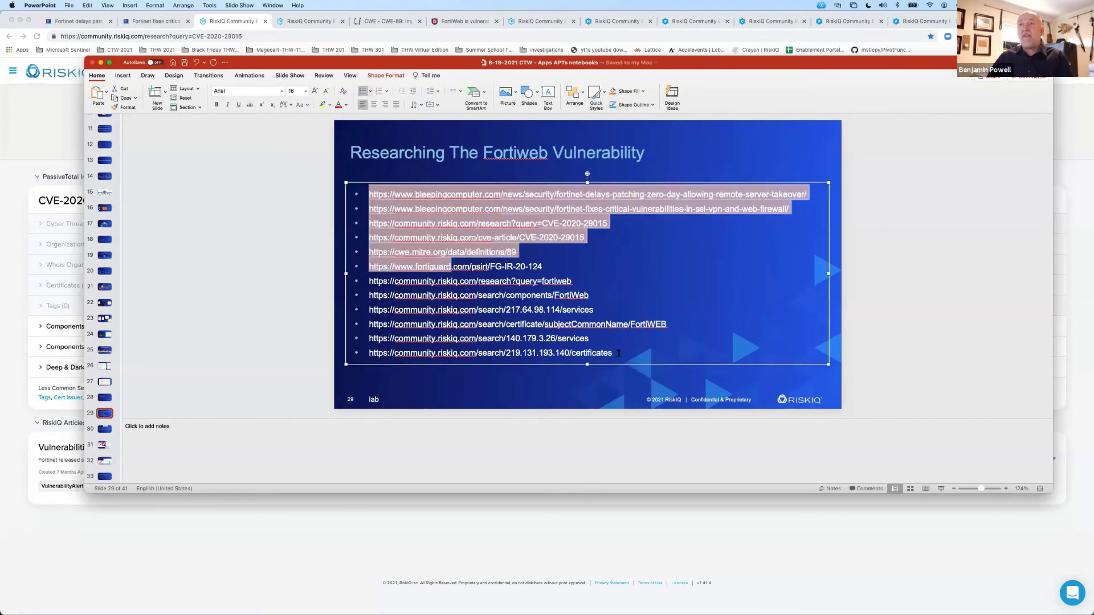
left_click_drag(619, 353, 370, 193)
key("super+c")
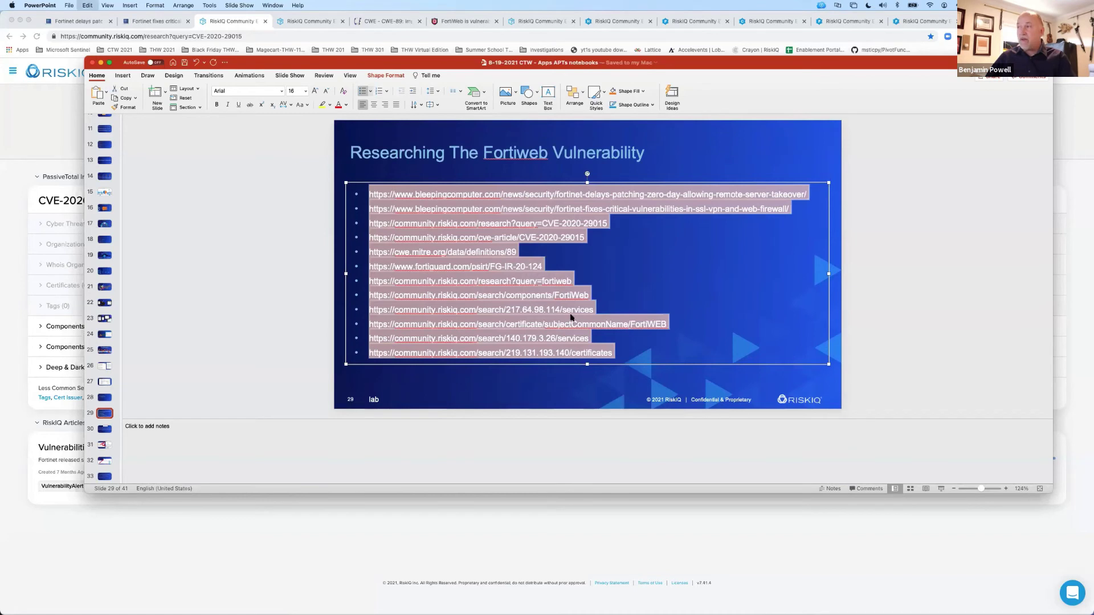
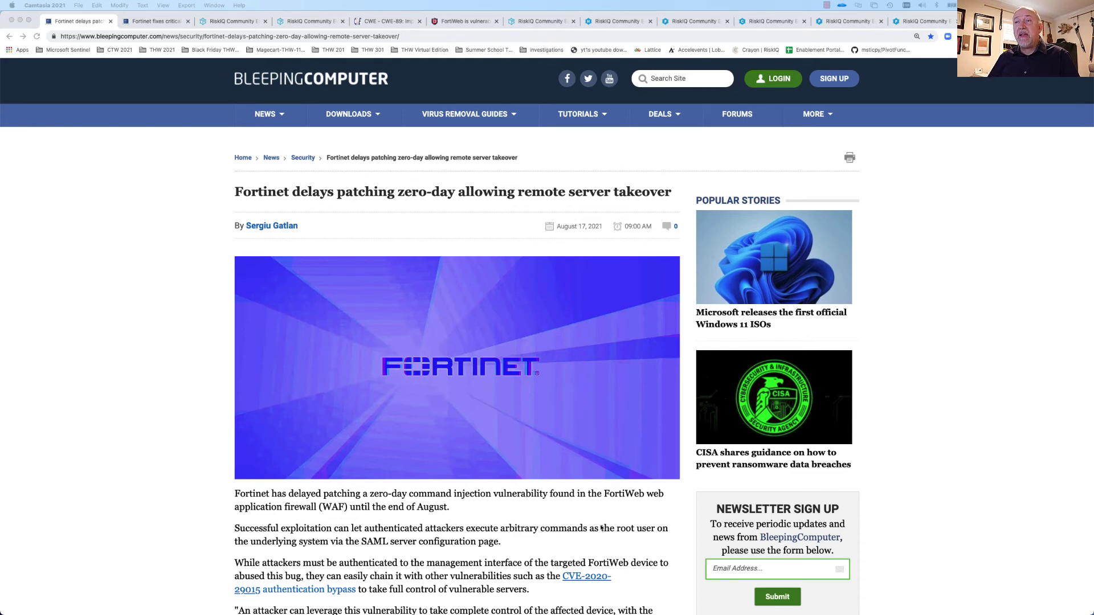
Step: Copy the identifier CVE-2020-29015 from the BleepingComputer article on Fortinet's delayed zero-day patch
scroll(602, 528, "down", 5)
left_click(563, 419)
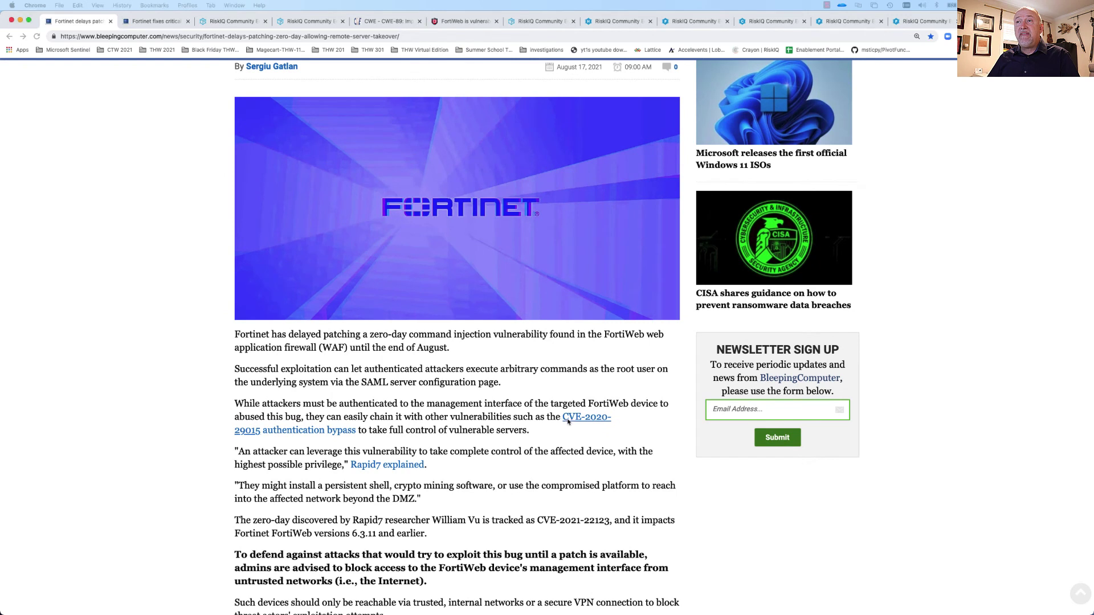
left_click_drag(562, 419, 251, 434)
right_click(250, 435)
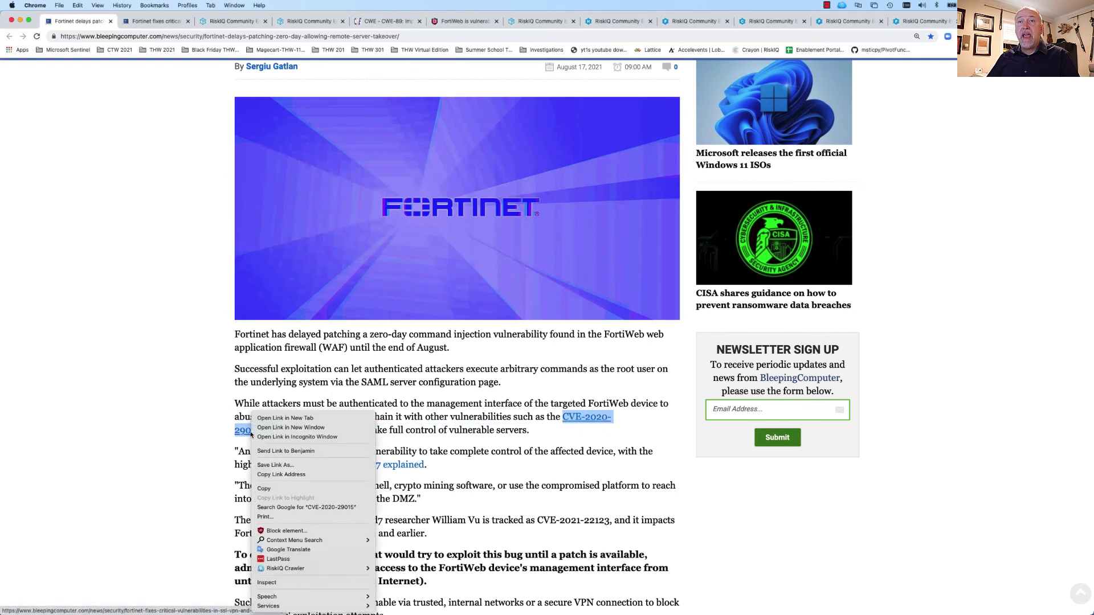
left_click(283, 488)
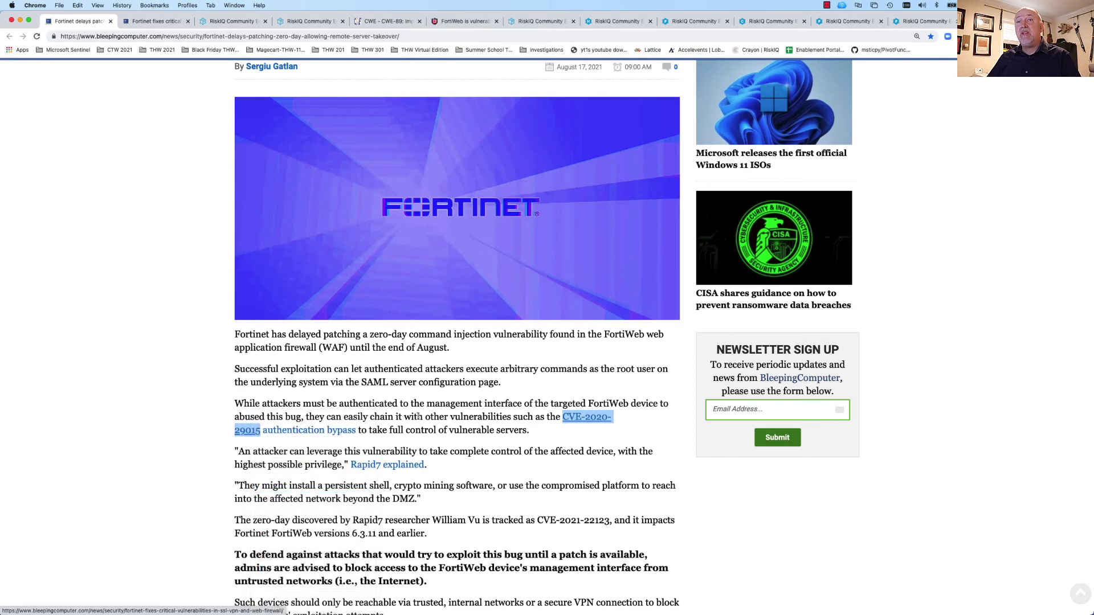
Step: Open the article linked from CVE-2020-29015 in a new tab and examine its table of Fortinet vulnerabilities
right_click(582, 420)
left_click(595, 420)
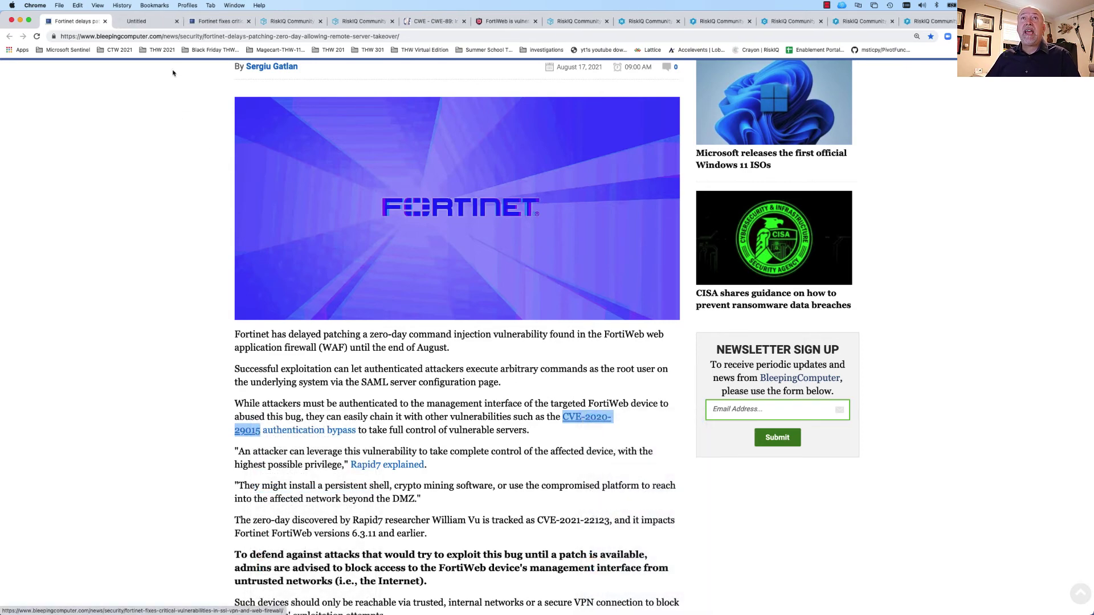
key("ctrl+Tab")
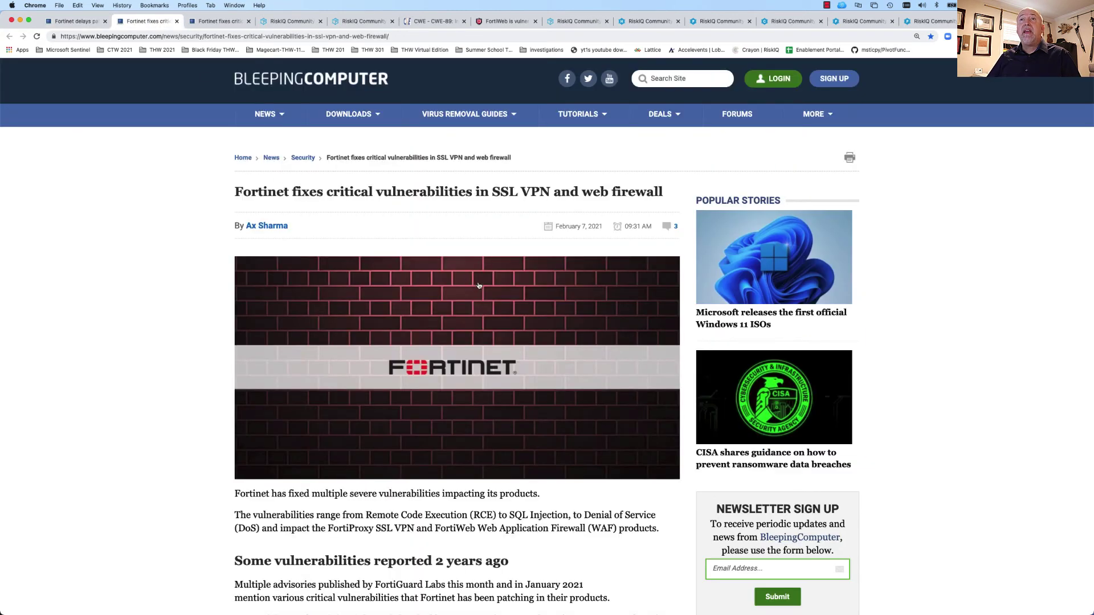
scroll(477, 284, "down", 6)
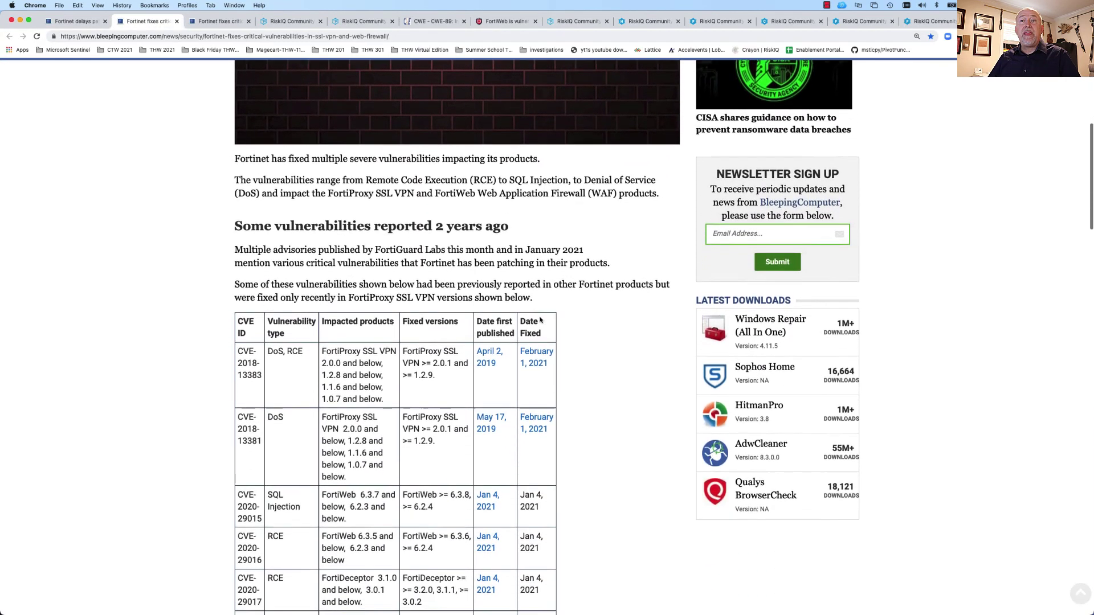
scroll(540, 320, "down", 2)
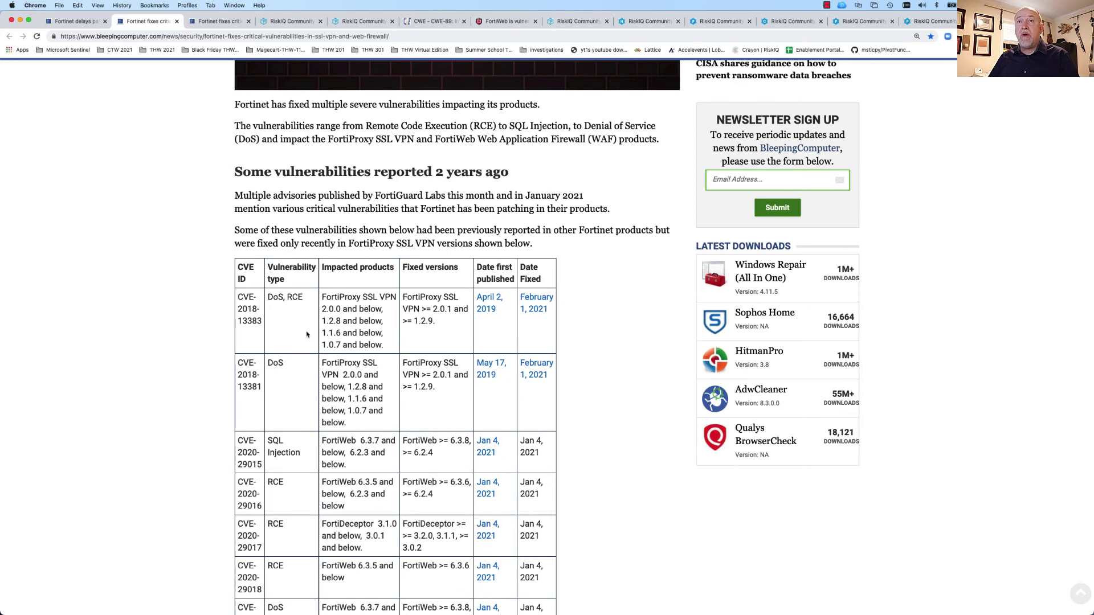
scroll(296, 451, "down", 2)
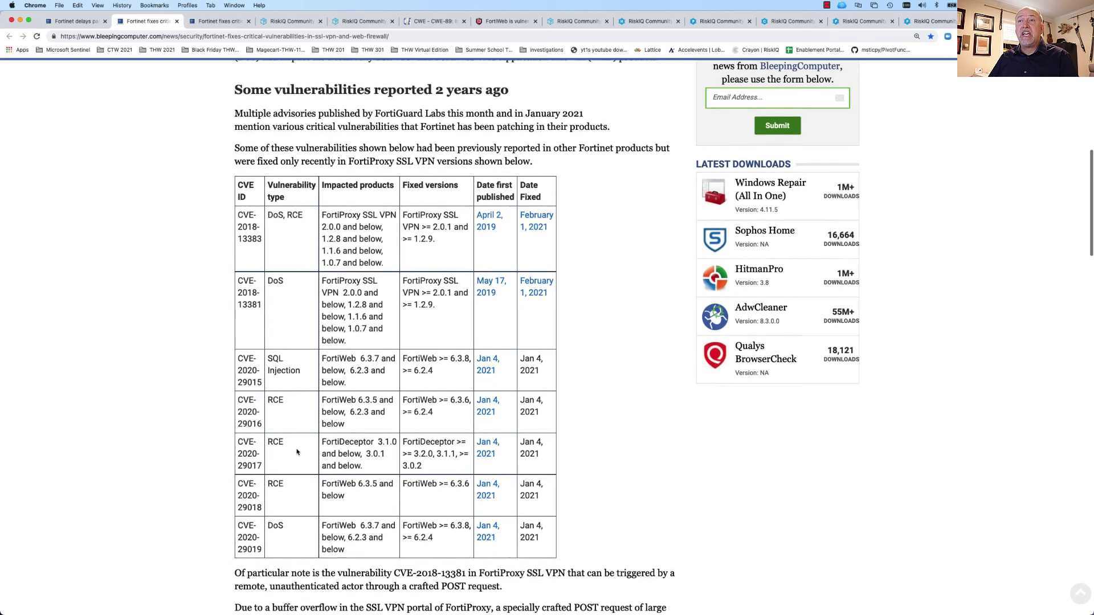
scroll(316, 259, "up", 10)
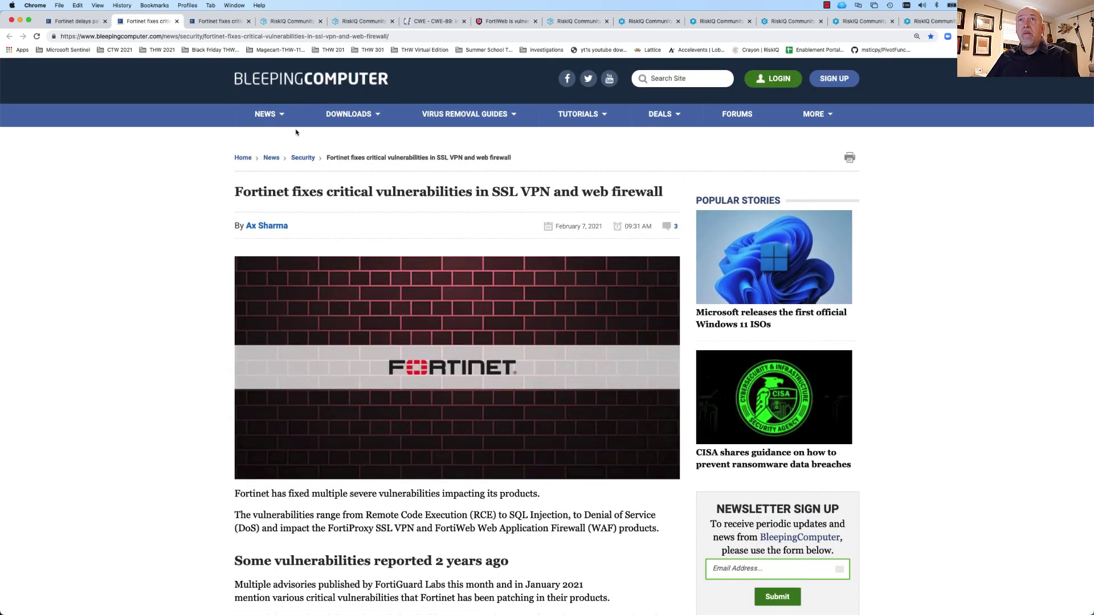
Step: Copy CVE-2020-29015 from the RiskIQ search tab, return to the RiskIQ home page and search for it there
left_click(290, 23)
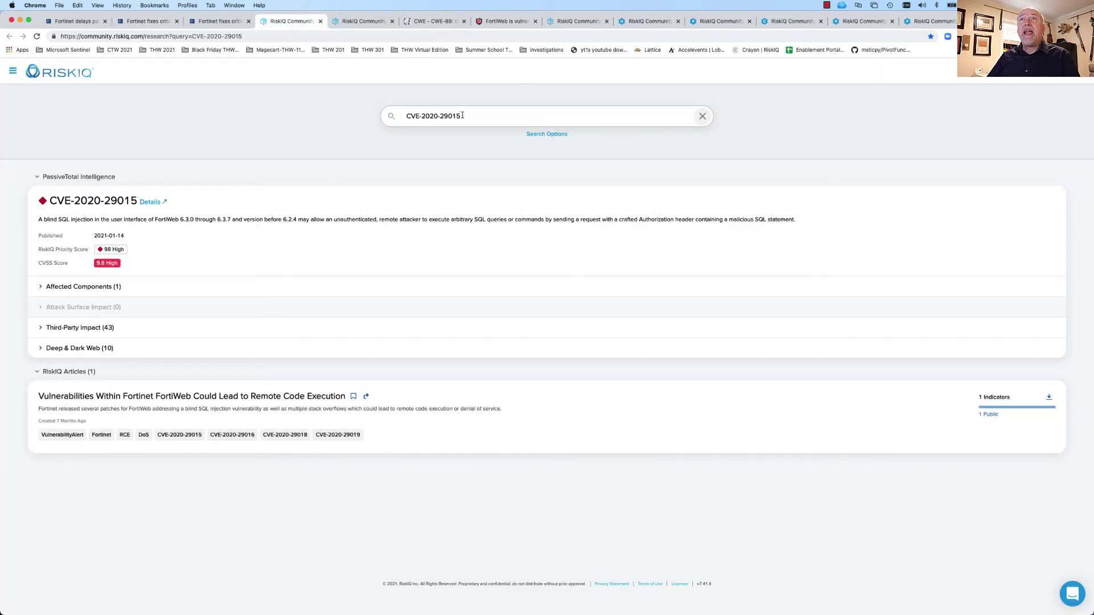
left_click(390, 118)
key("super+c")
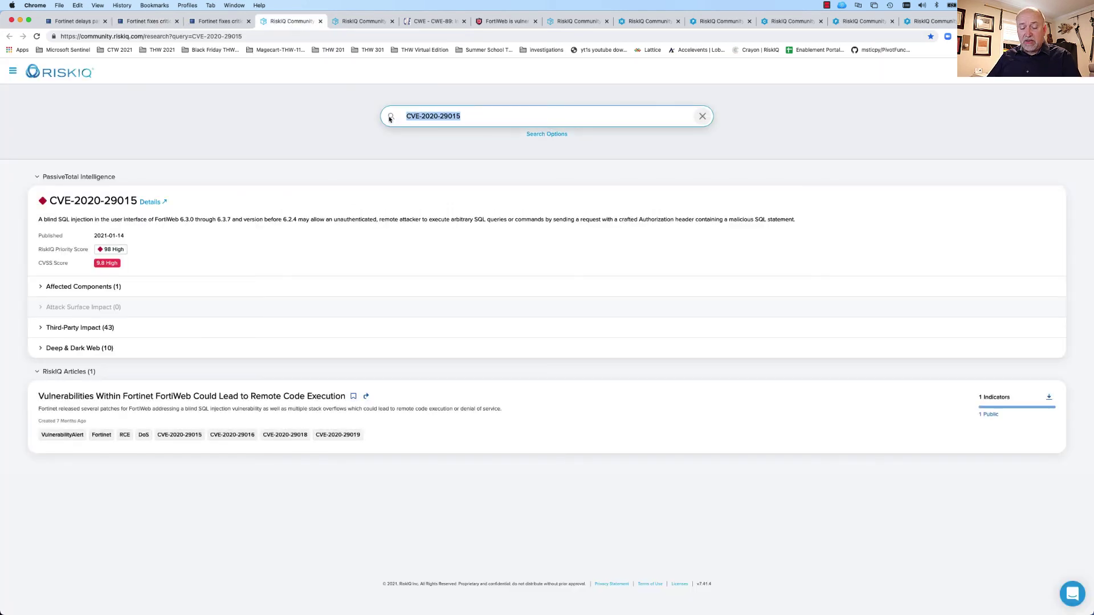
left_click(74, 78)
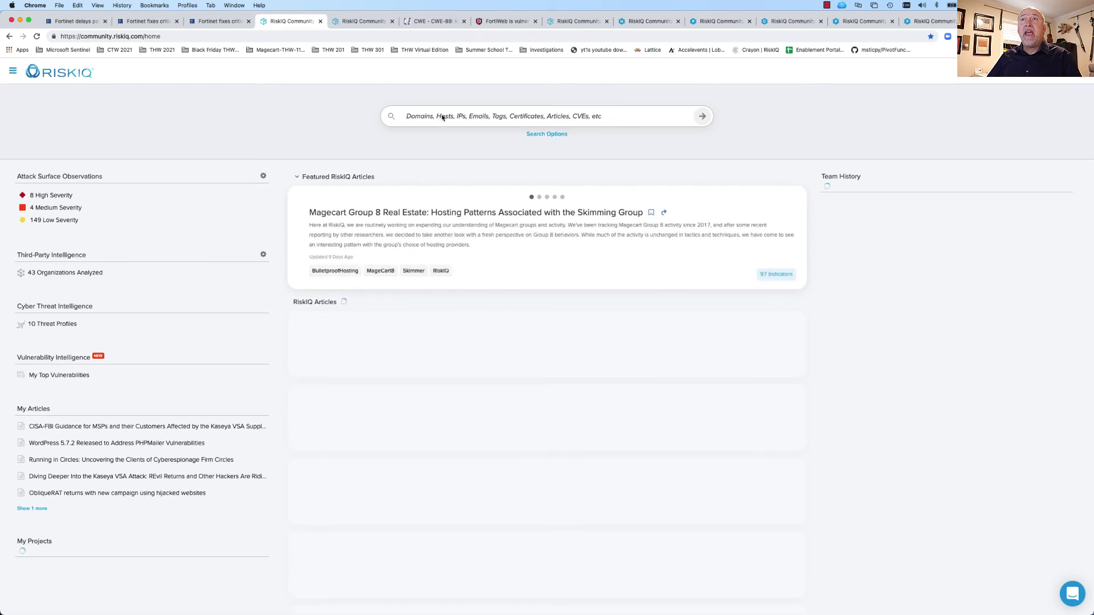
key("super+v")
key("Return")
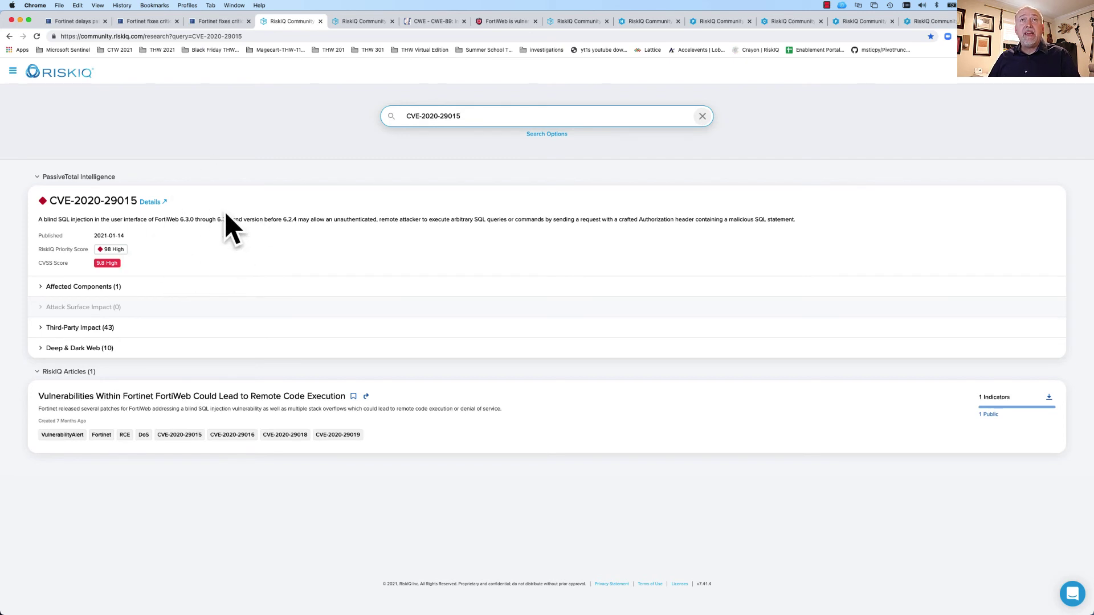
Step: Expand the Affected Components and Deep & Dark Web sections of the CVE-2020-29015 result and review their entries
left_click(45, 287)
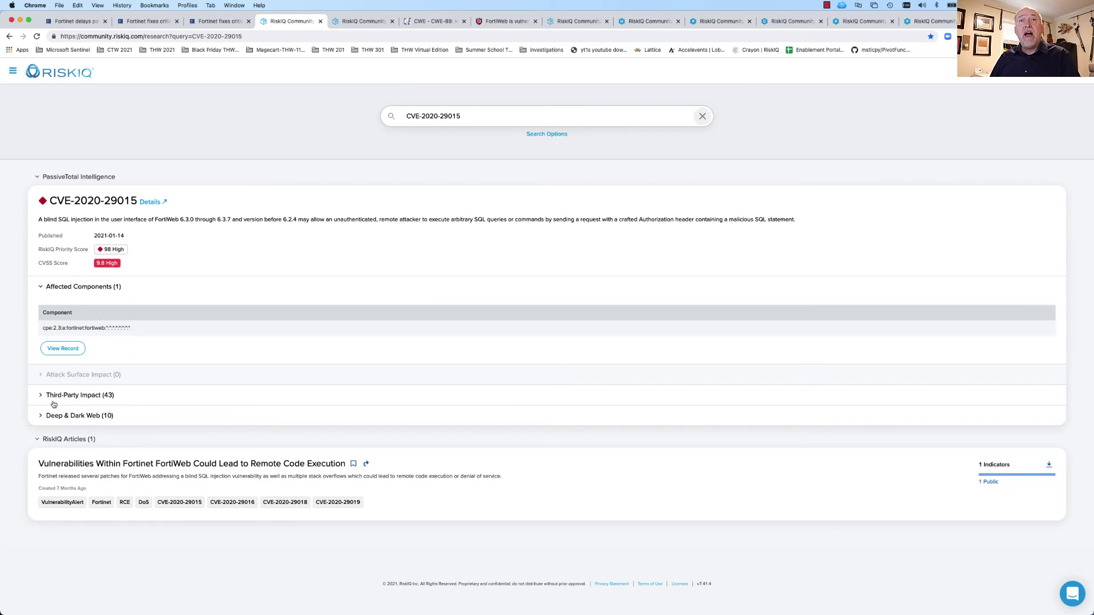
left_click(42, 419)
scroll(280, 385, "down", 2)
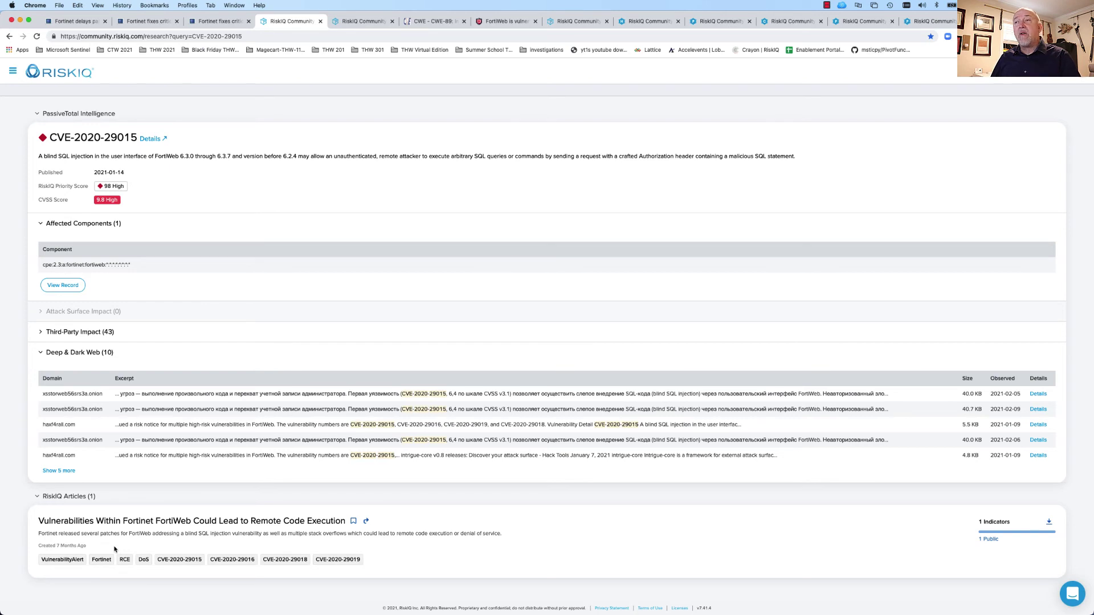
Step: Open the full details of CVE-2020-29015 and look through the vulnerability article
left_click(163, 142)
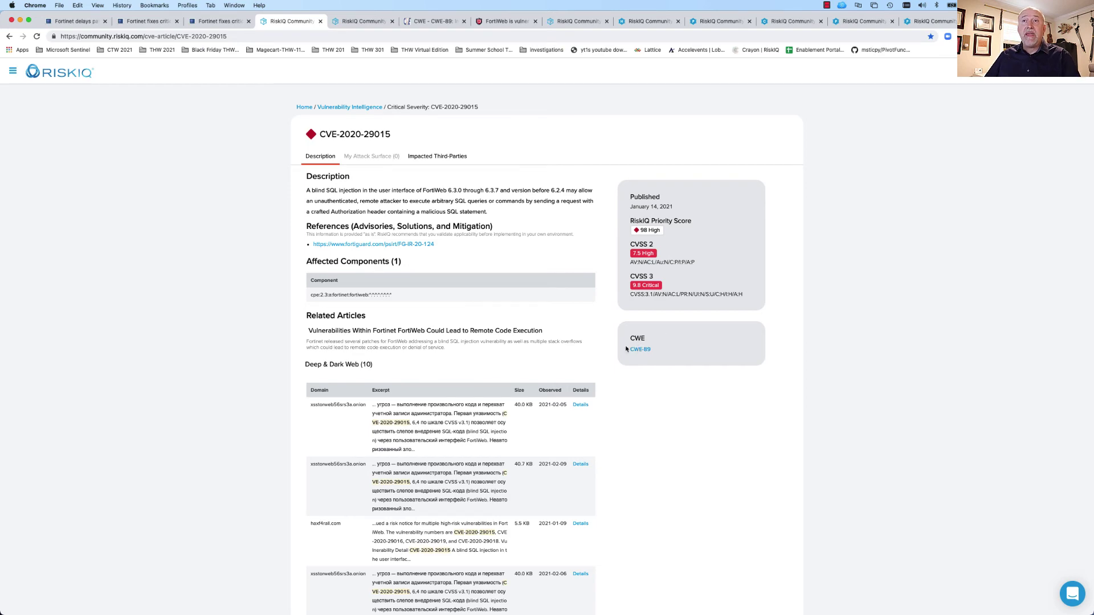
scroll(381, 415, "down", 4)
scroll(381, 415, "up", 4)
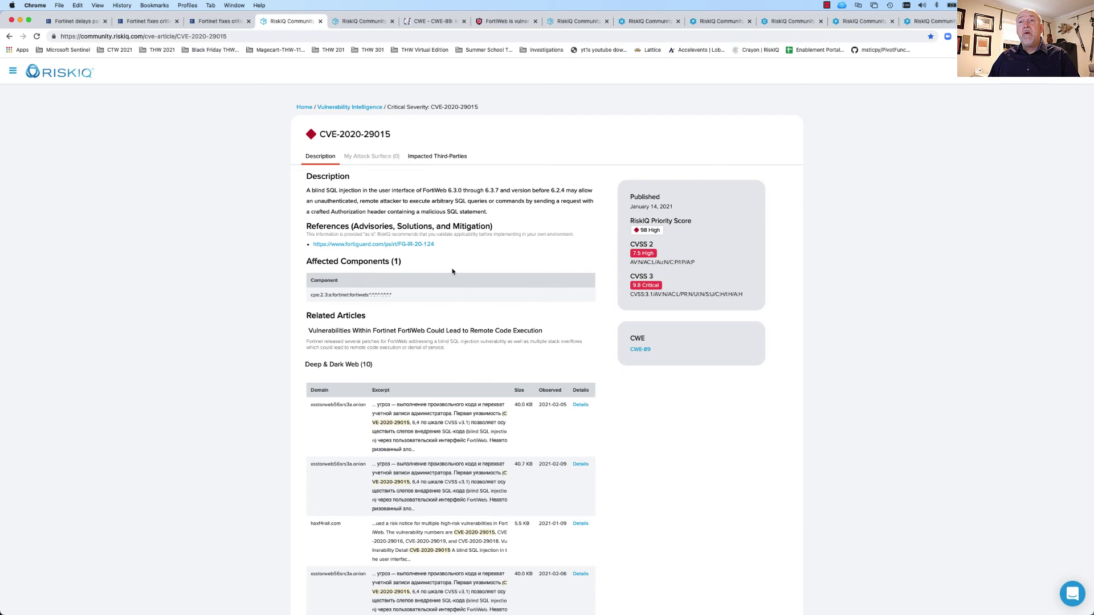
Step: Open the FortiGuard advisory FG-IR-20-124 from the article's references in a new tab and read it
right_click(398, 245)
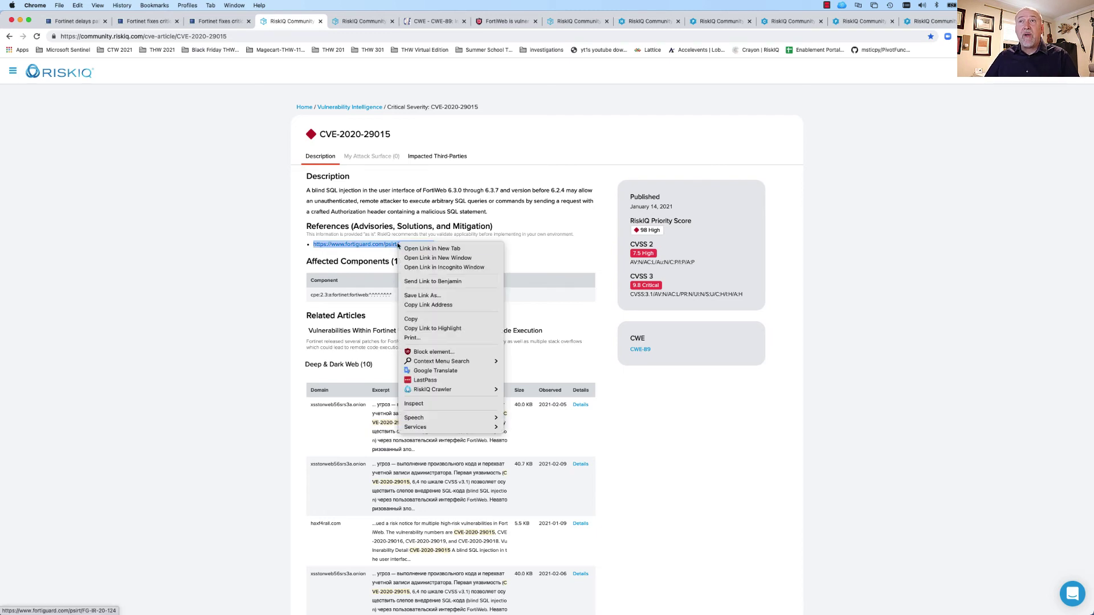
left_click(413, 249)
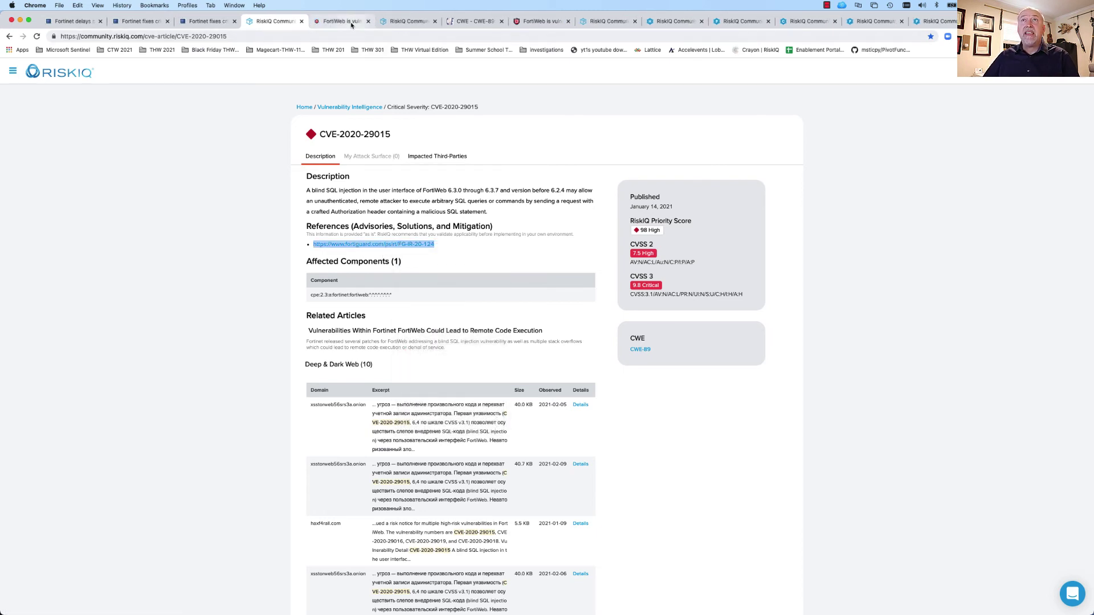
left_click(342, 21)
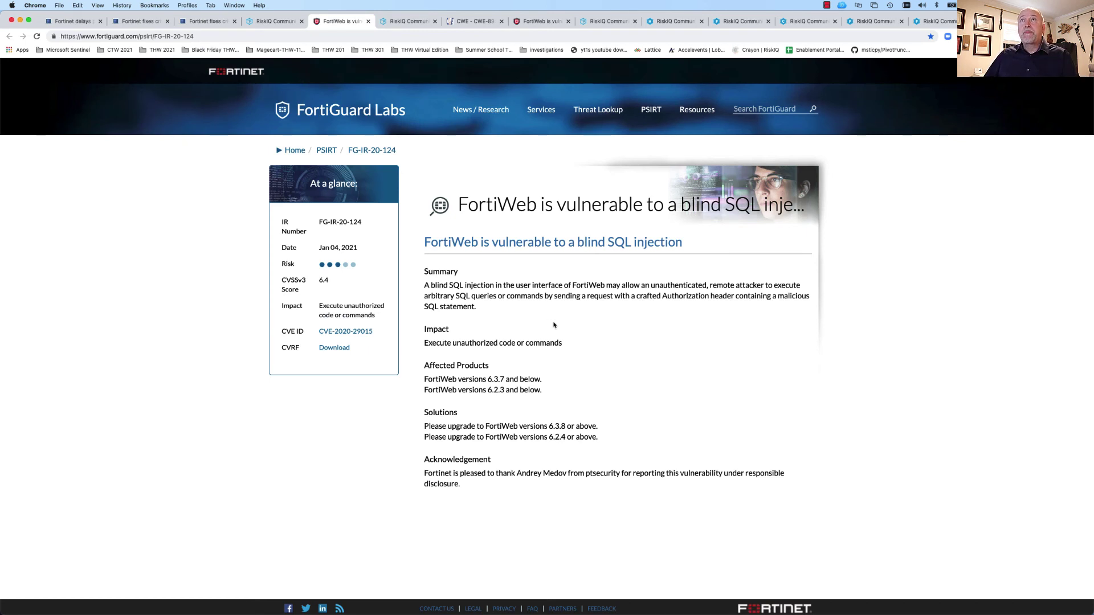
Step: From the CVE-2020-29015 article, open the CWE-89 definition in a new tab and examine its description and relationships
left_click(266, 22)
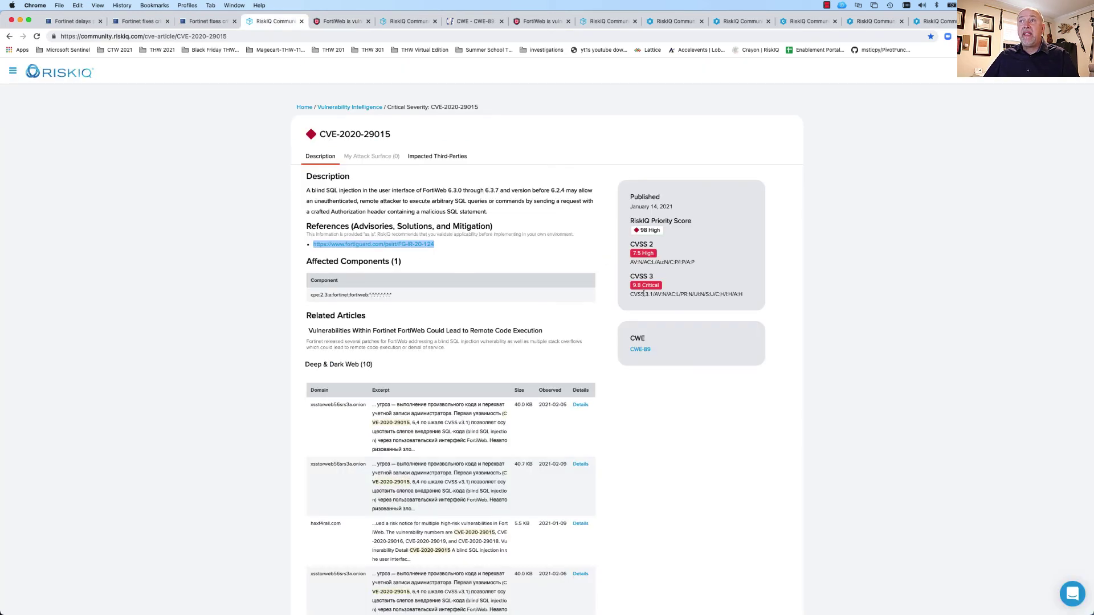
right_click(639, 349)
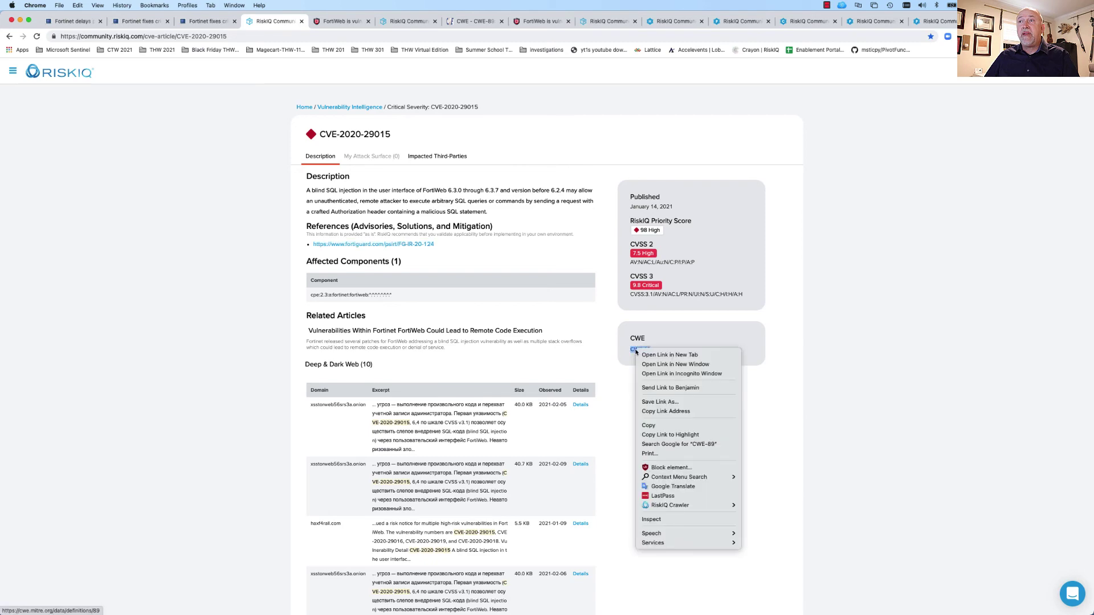
left_click(660, 355)
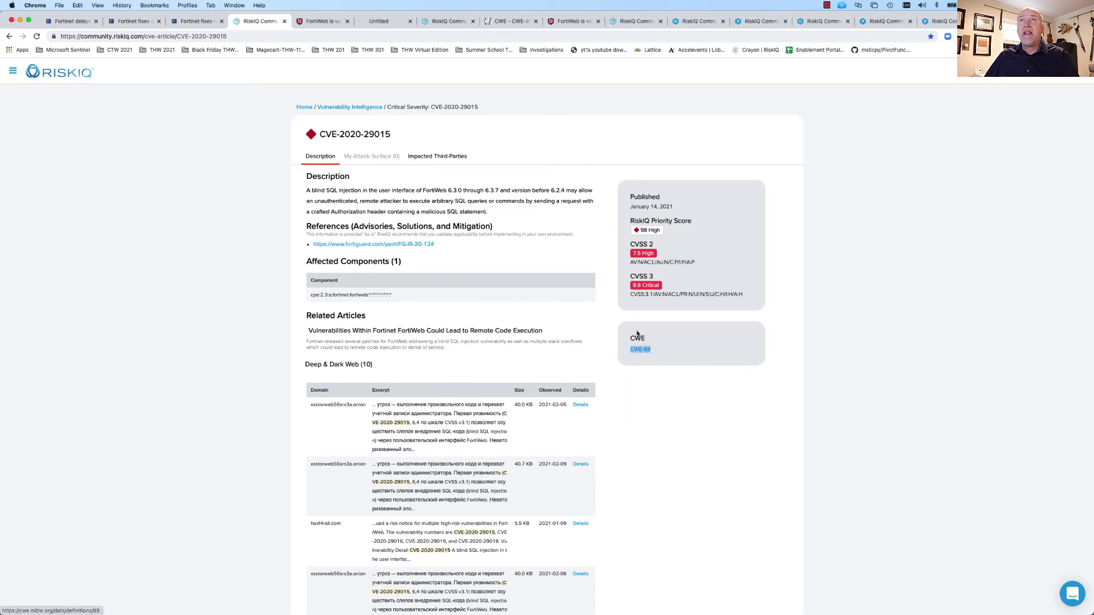
left_click(381, 23)
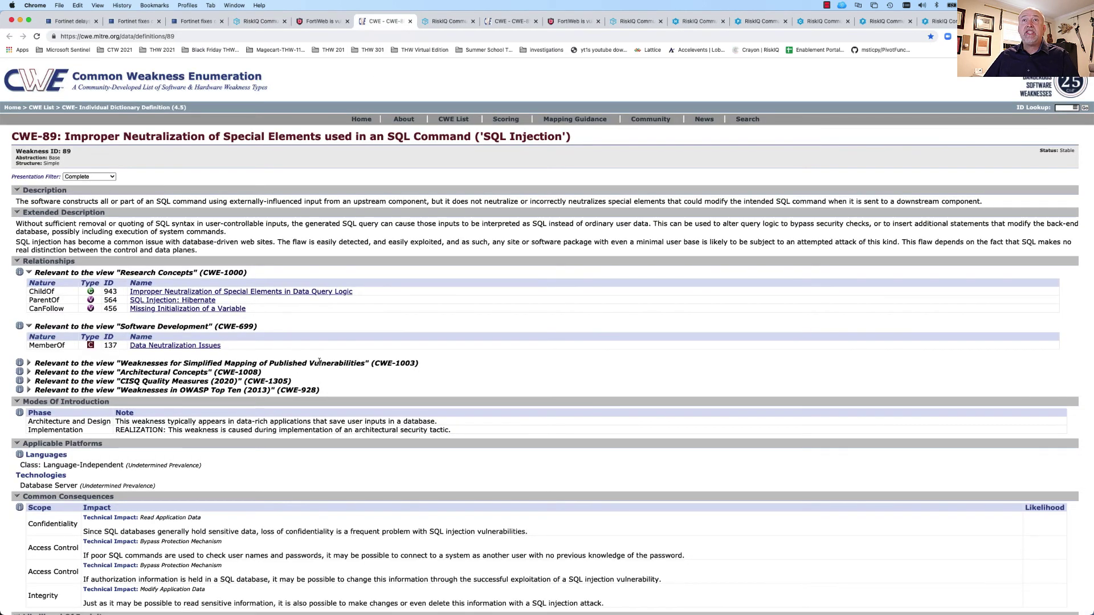
scroll(336, 392, "down", 2)
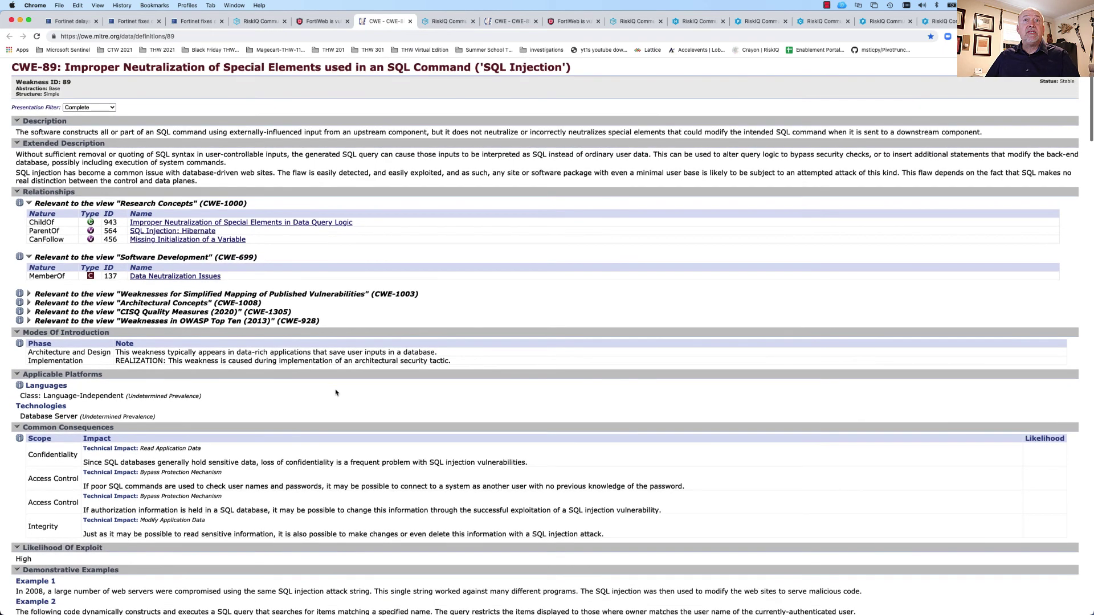
scroll(335, 392, "up", 2)
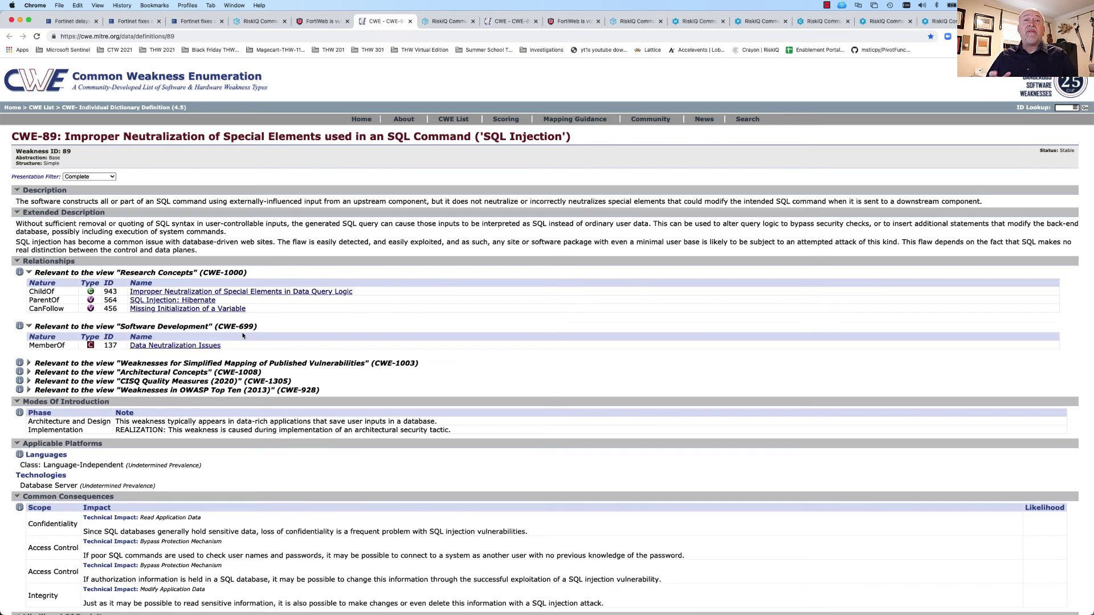
Step: Review the Deep & Dark Web entries in the CVE-2020-29015 article, then switch to the RiskIQ search results for fortiweb
left_click(250, 23)
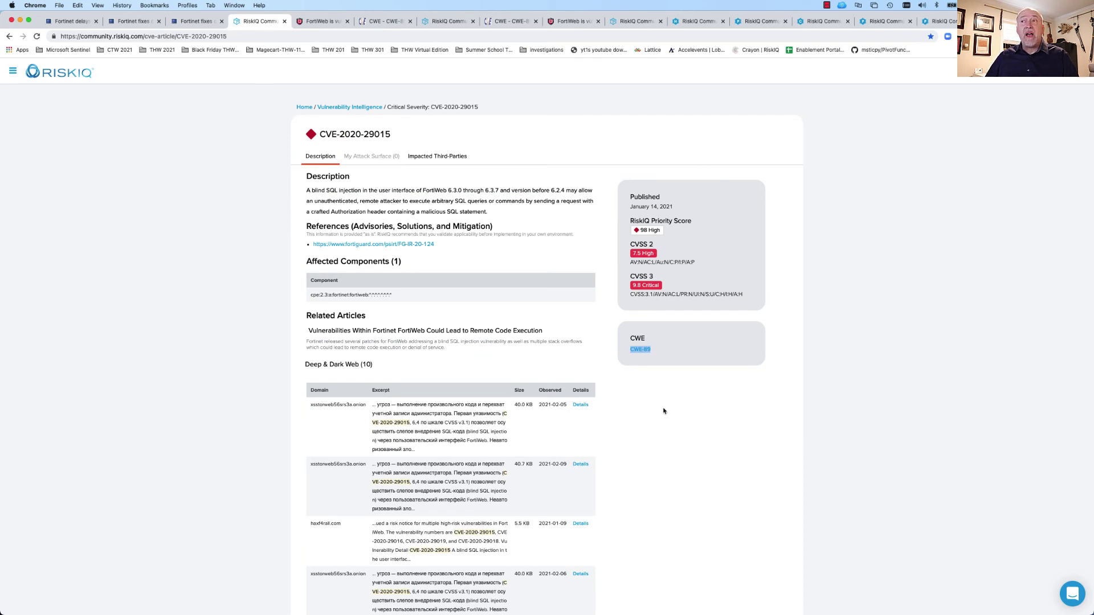
scroll(690, 428, "down", 1)
scroll(690, 428, "down", 5)
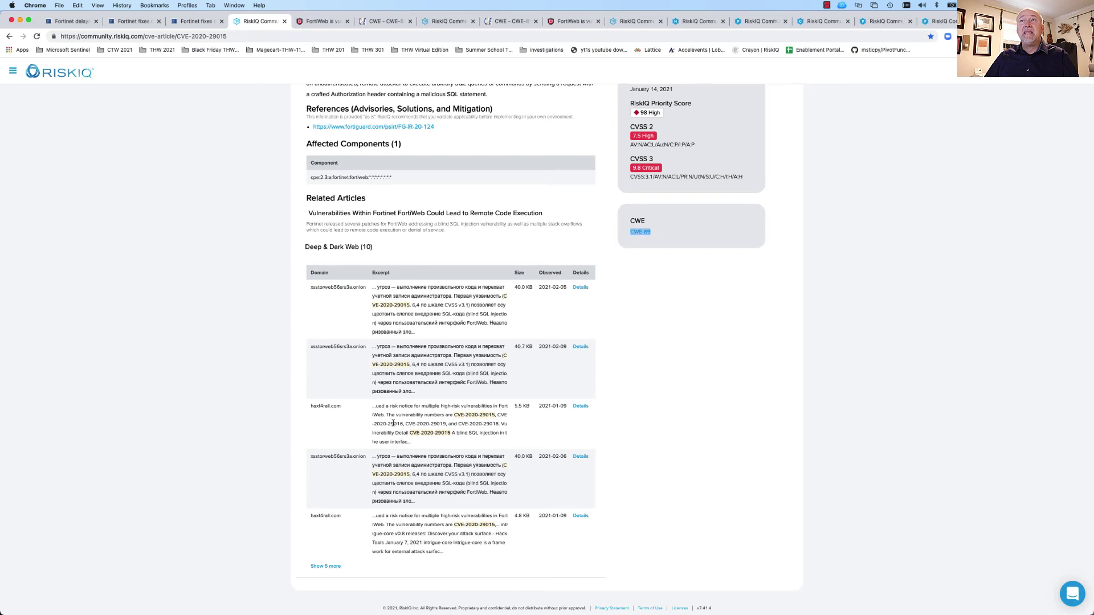
scroll(530, 353, "up", 5)
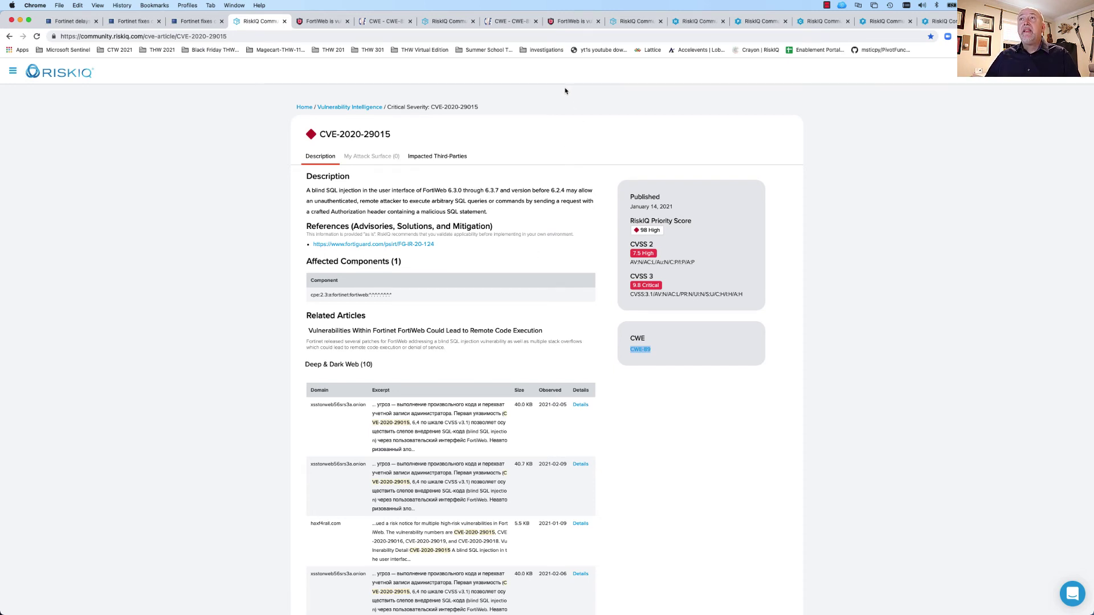
left_click(625, 23)
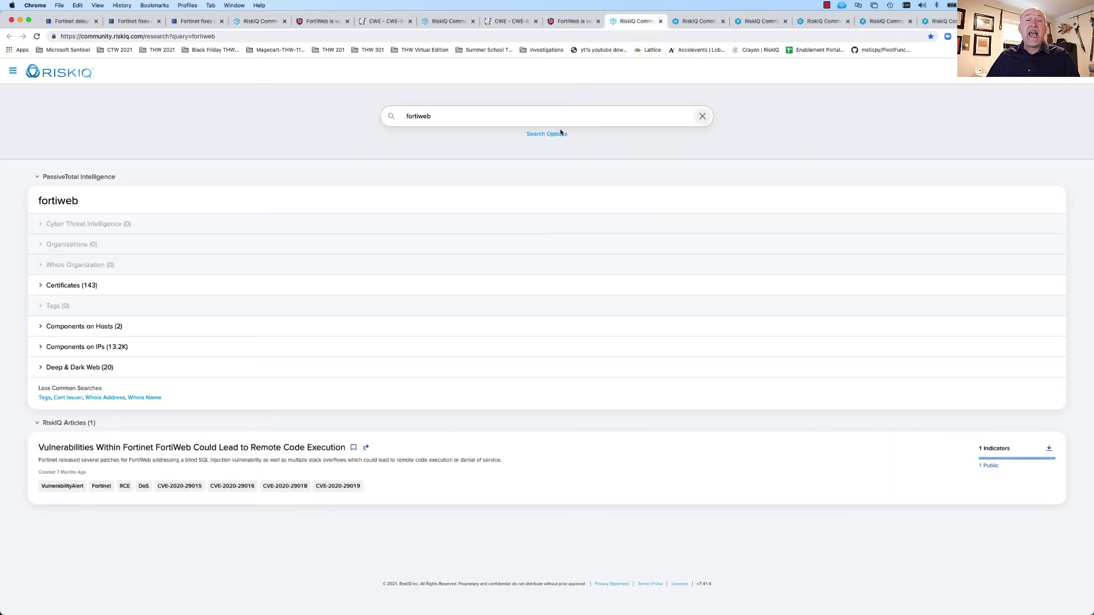
Step: Expand the Components on IPs and Components on Hosts sections of the fortiweb search results
double_click(438, 116)
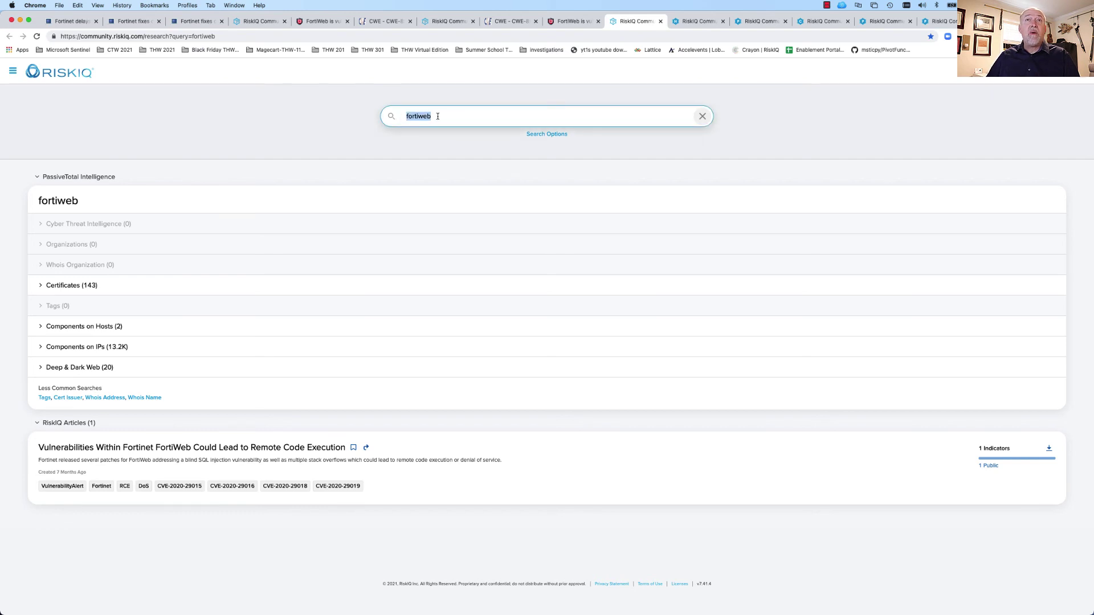
left_click(40, 347)
left_click(42, 328)
scroll(234, 332, "down", 5)
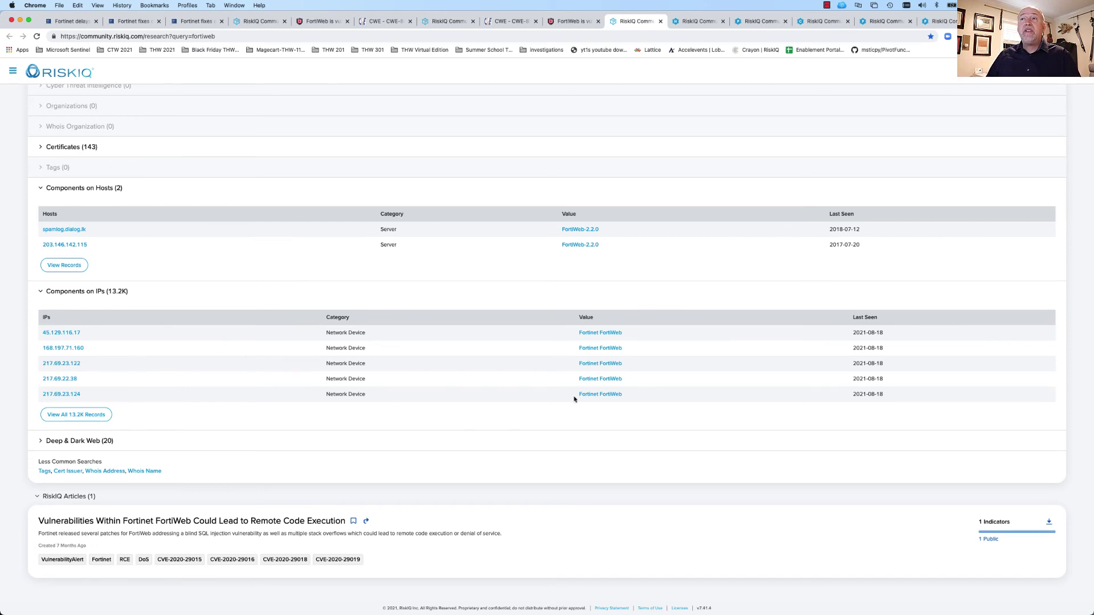
Step: Open the Fortinet FortiWeb component of the first listed IP in a new tab and switch to it
right_click(595, 336)
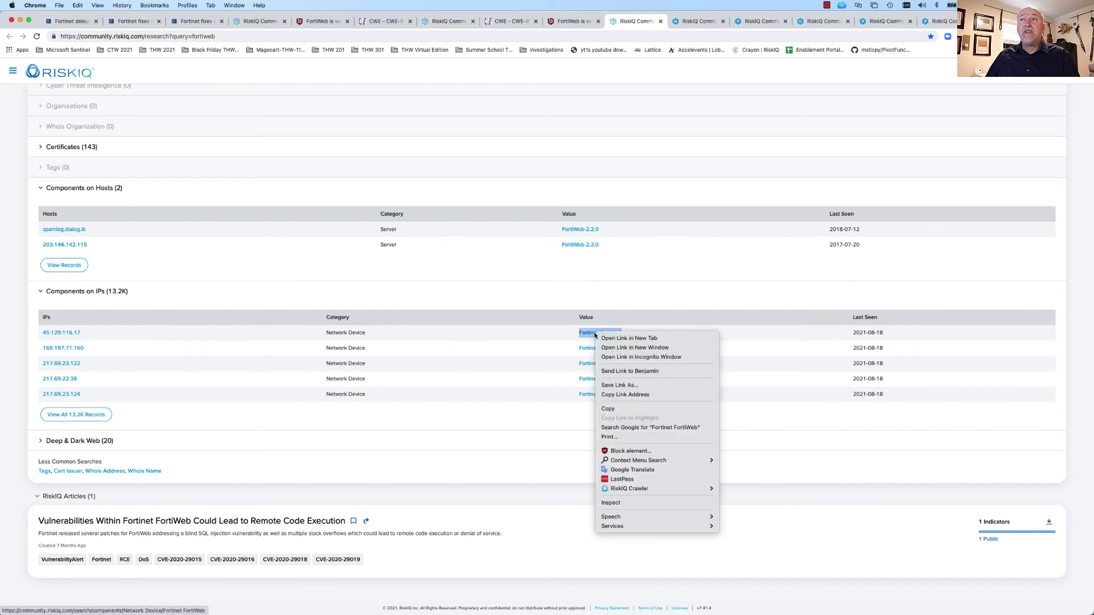
left_click(625, 336)
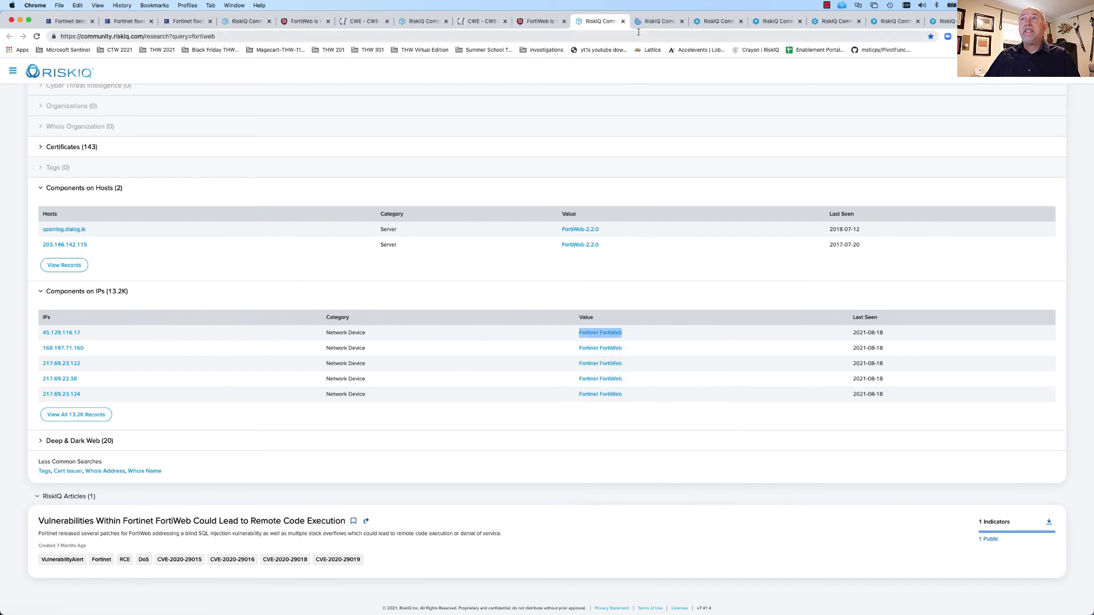
left_click(643, 26)
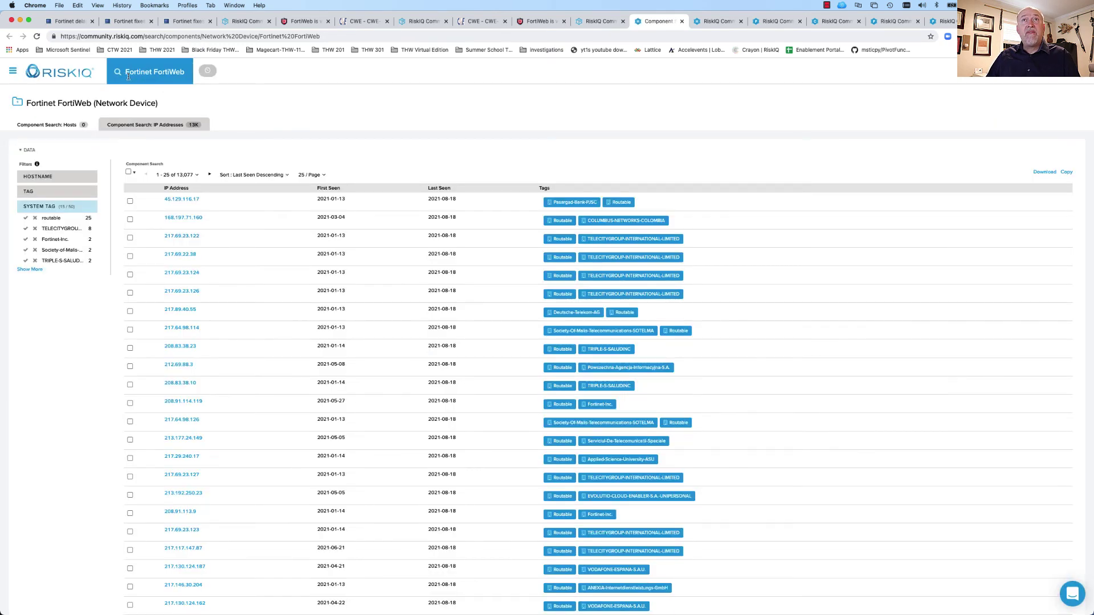
left_click(159, 74)
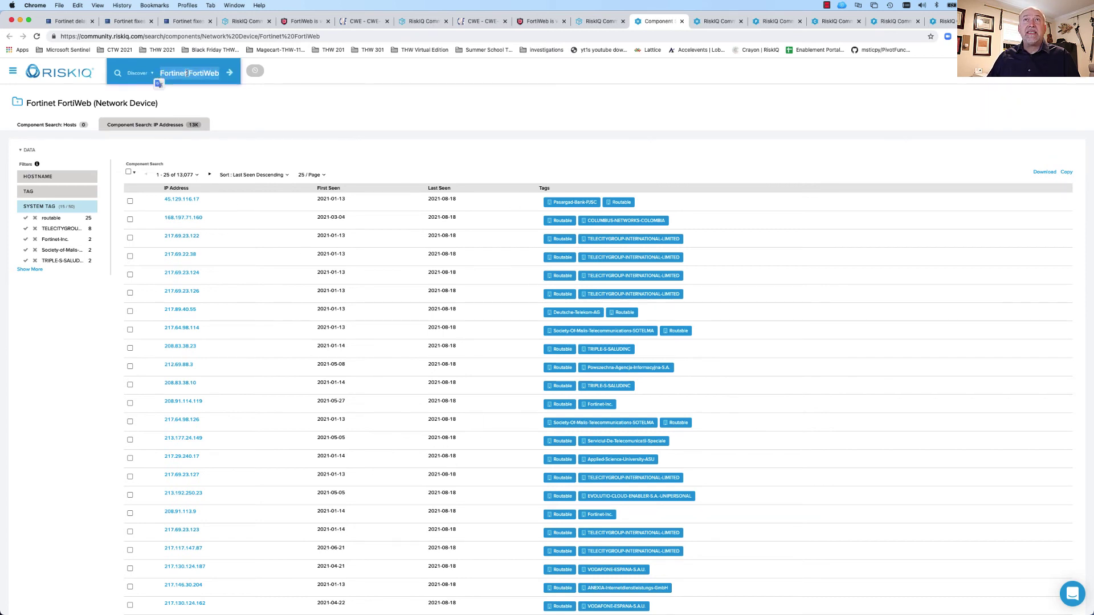
key("End")
key("BackSpace")
key("BackSpace")
key("BackSpace")
key("BackSpace")
key("BackSpace")
key("BackSpace")
key("BackSpace")
key("BackSpace")
key("BackSpace")
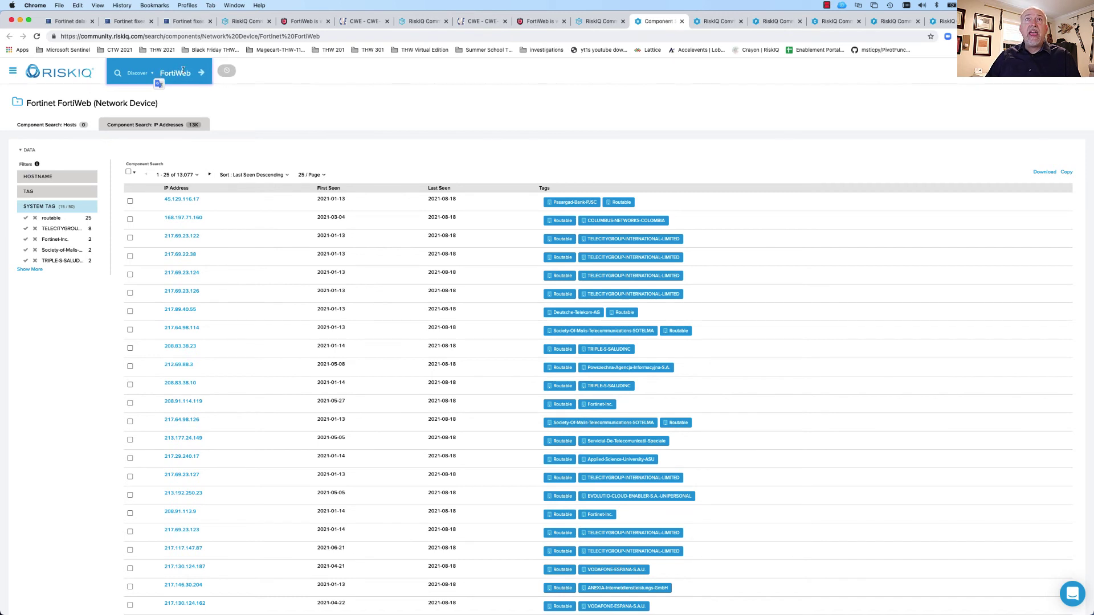
Step: Change the search type to Component, shorten the search term to FortiWeb and run the search
left_click(151, 78)
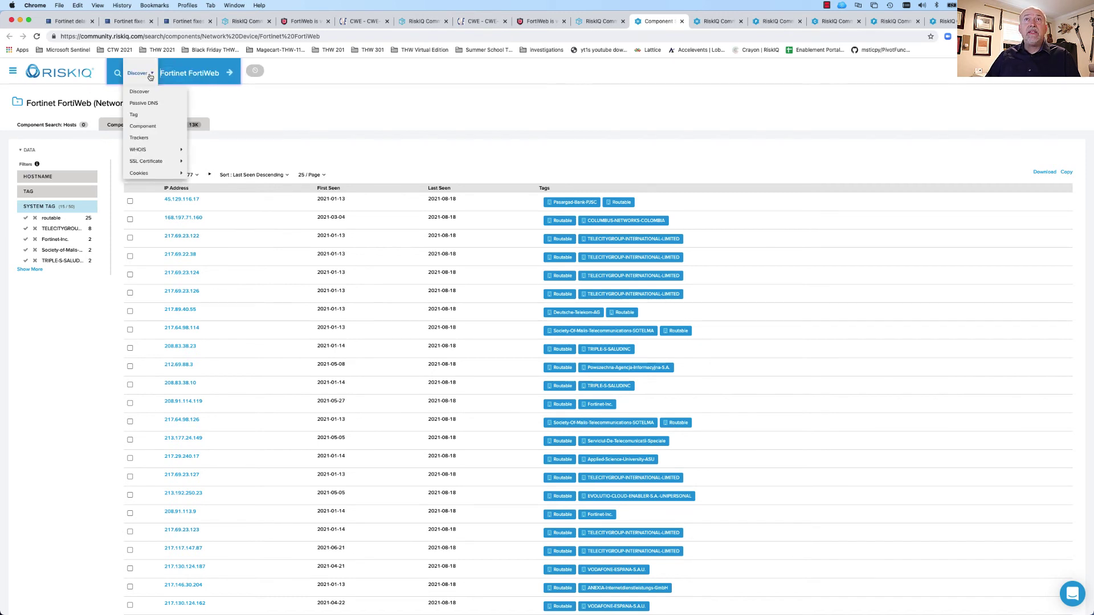
left_click(148, 128)
triple_click(209, 73)
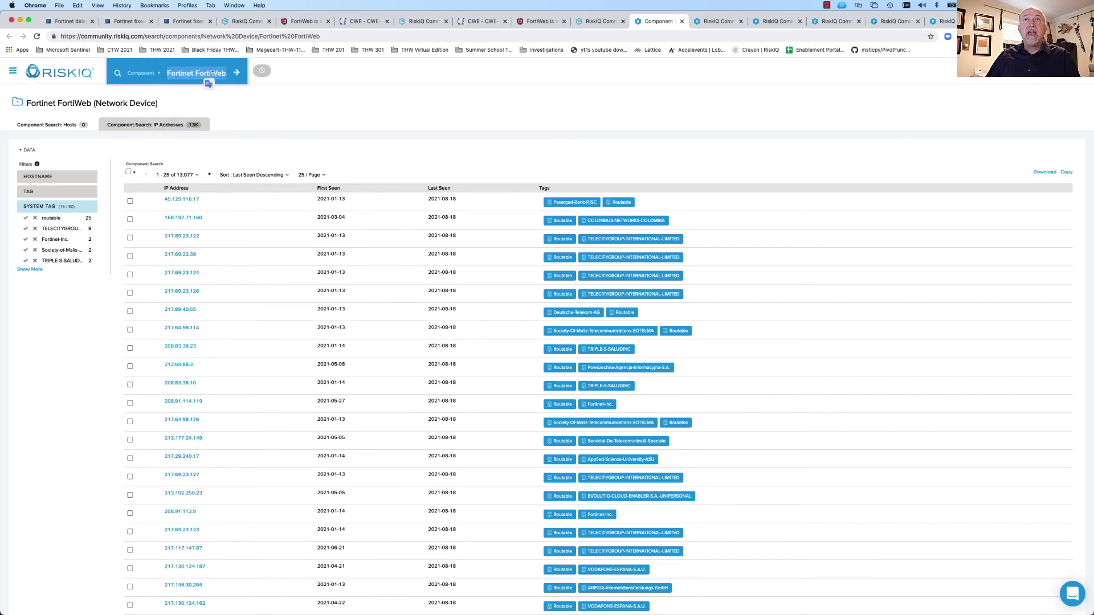
key("Left")
key("Delete")
key("Delete")
key("Delete")
key("Delete")
key("Delete")
key("Delete")
key("Delete")
key("Delete")
key("Delete")
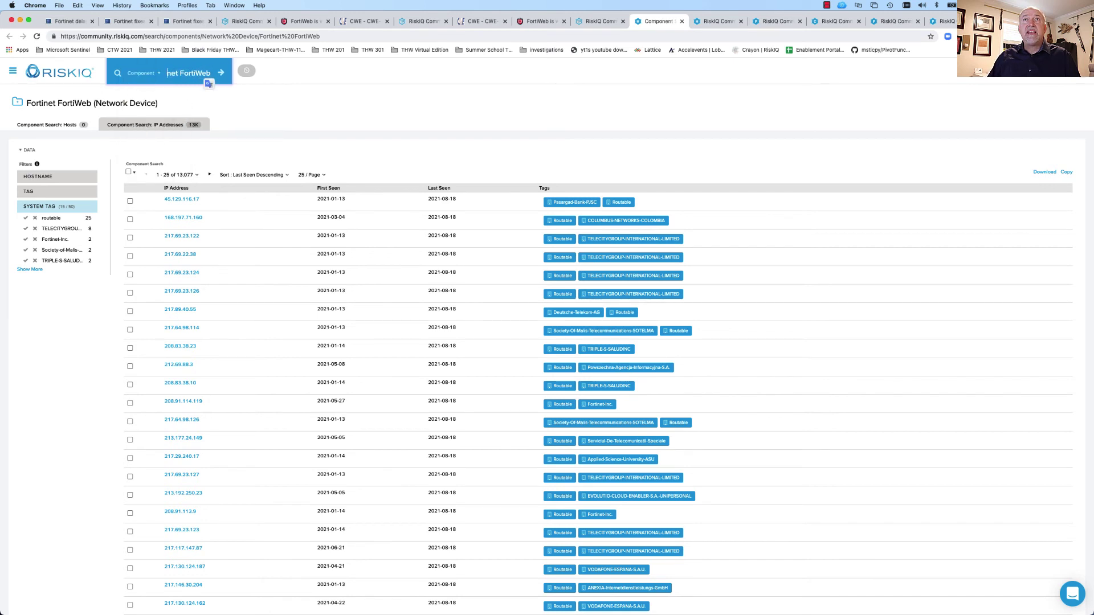
key("Delete")
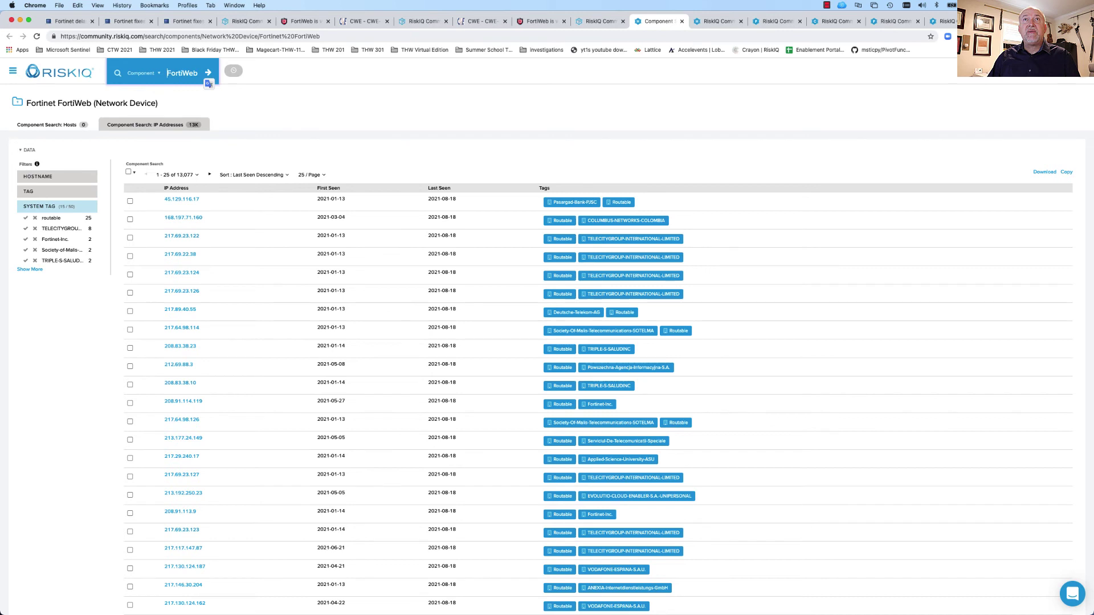
left_click(210, 76)
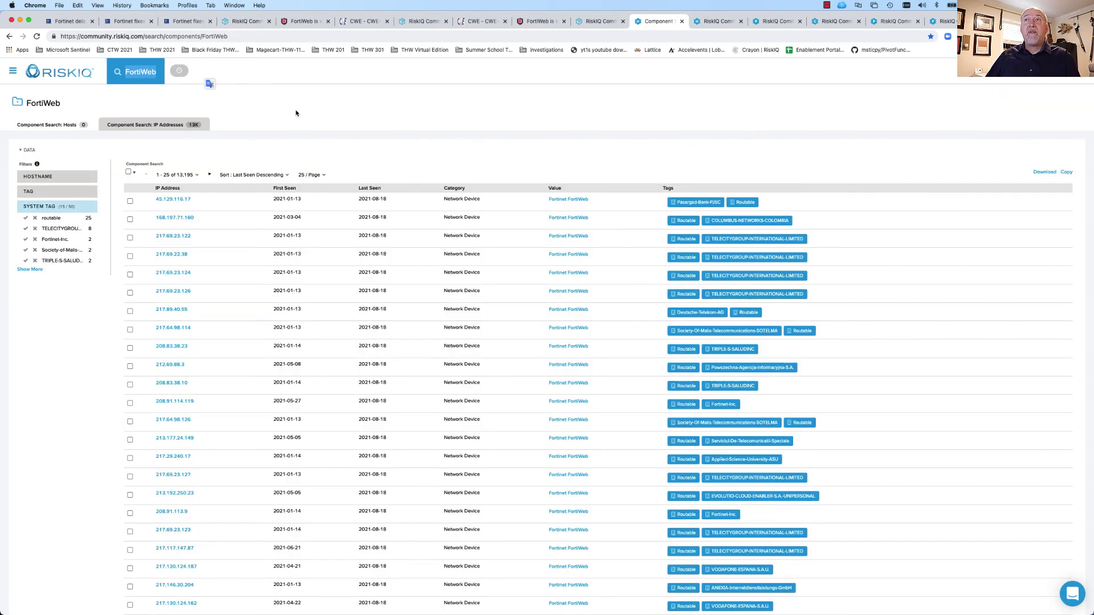
Step: Show 500 results per page and look through the component values in the FortiWeb IP address list
left_click(313, 175)
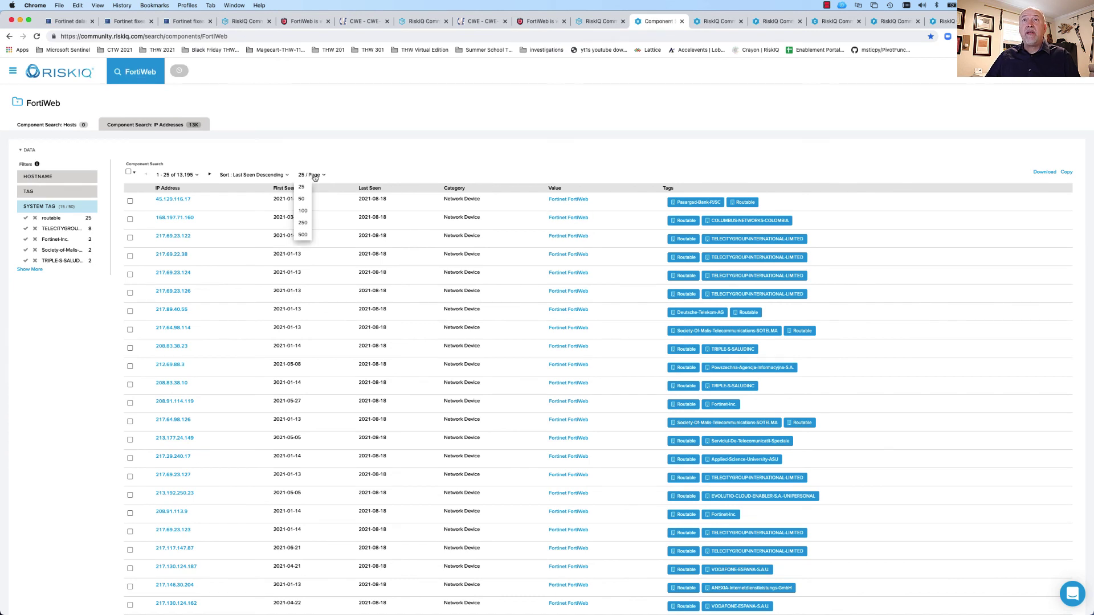
left_click(303, 235)
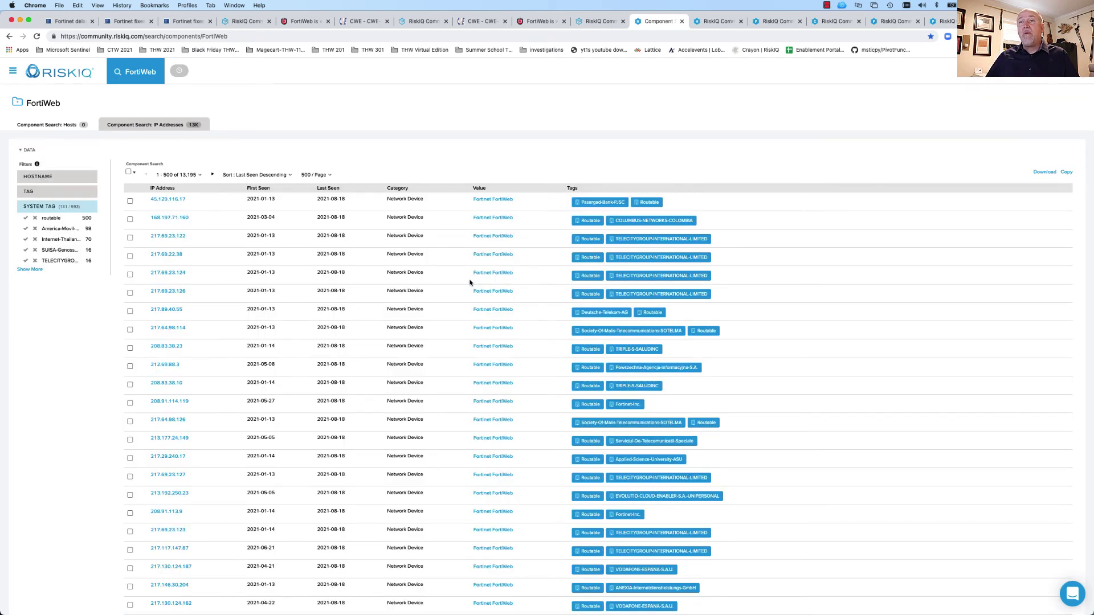
scroll(470, 283, "down", 20)
scroll(471, 286, "down", 10)
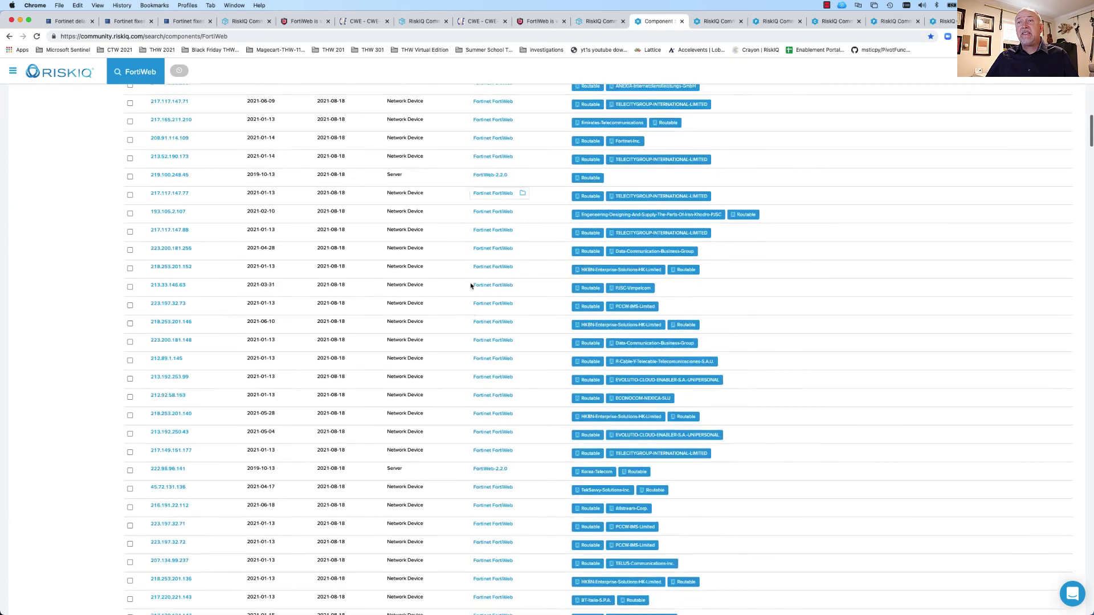
scroll(499, 171, "up", 1)
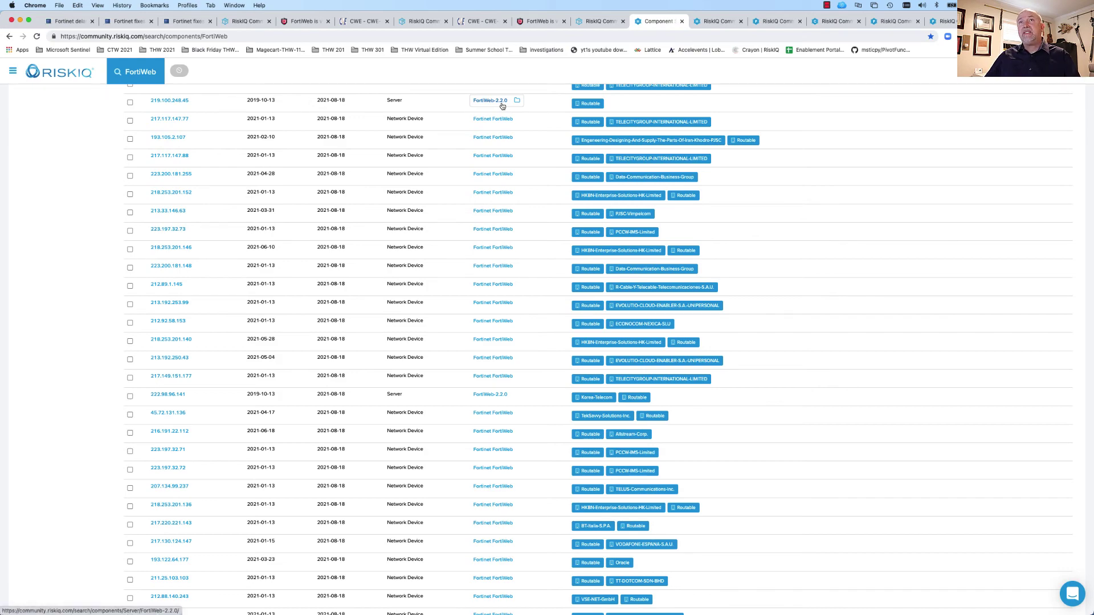
scroll(502, 106, "up", 7)
scroll(502, 106, "up", 8)
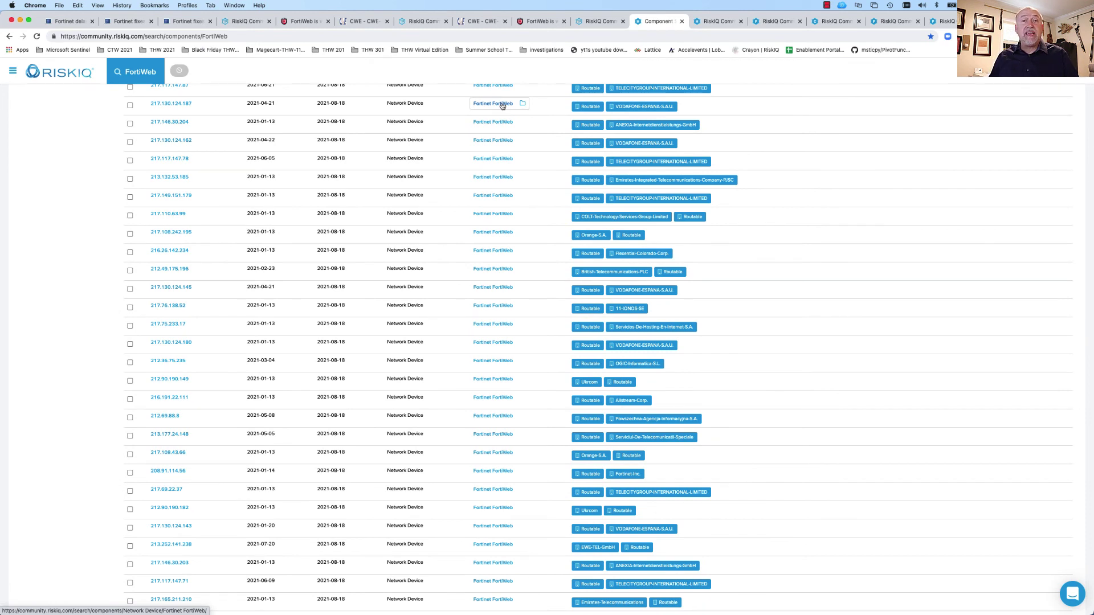
scroll(502, 106, "up", 10)
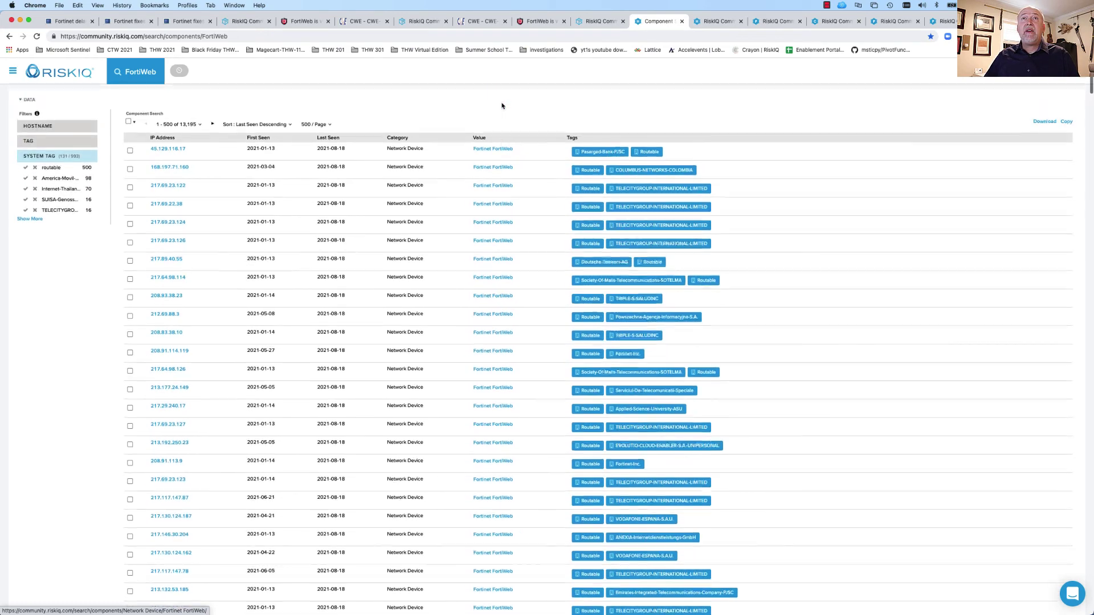
scroll(502, 106, "up", 2)
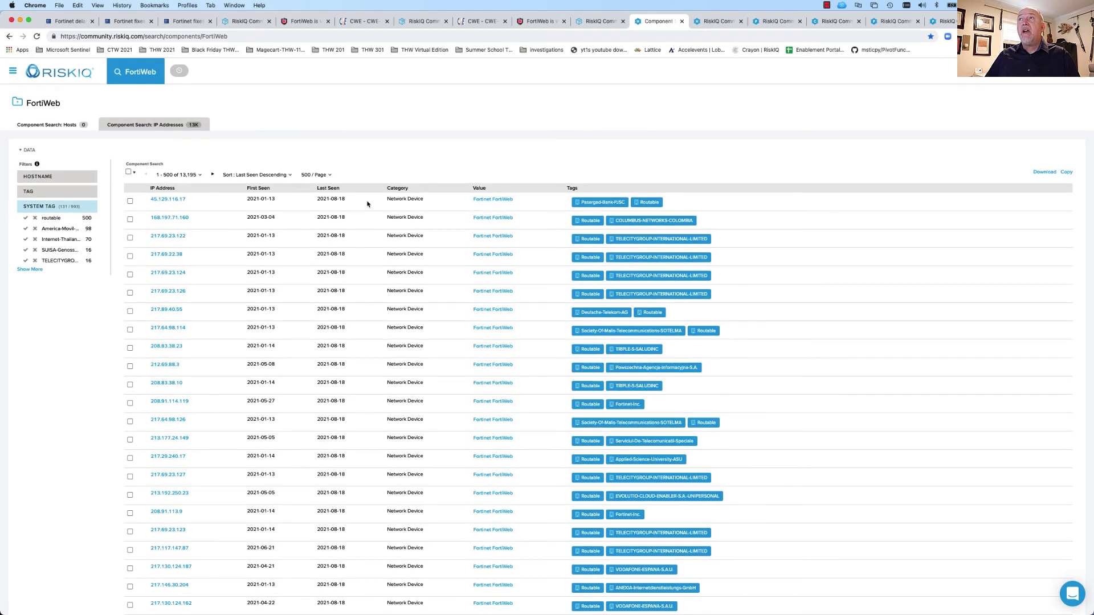
Step: Copy the IP address 217.64.98.114 from the URL of its already open services page
left_click(717, 21)
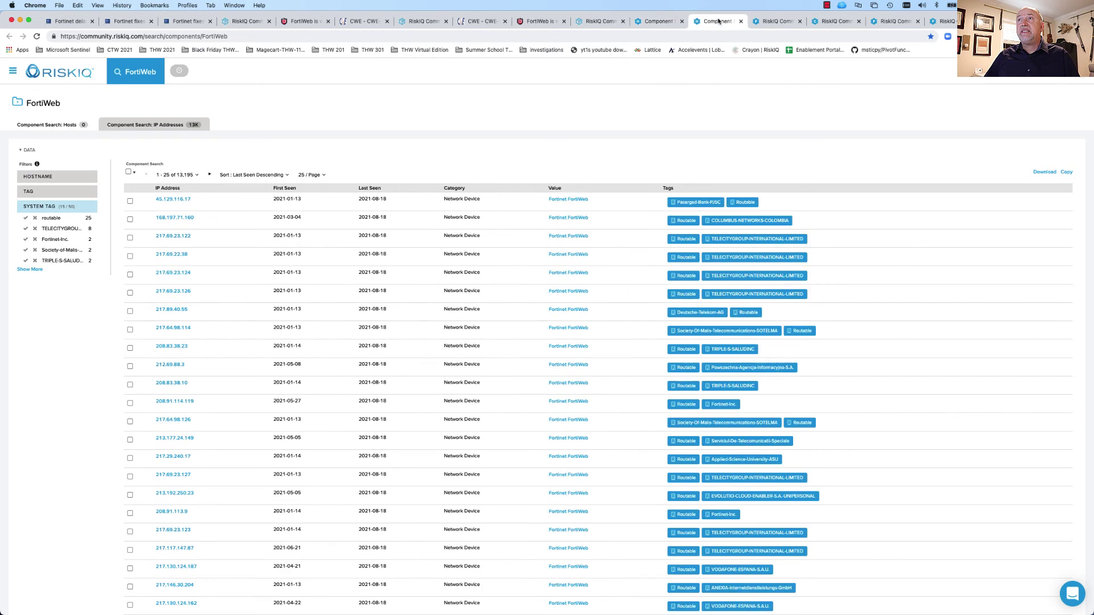
left_click(774, 21)
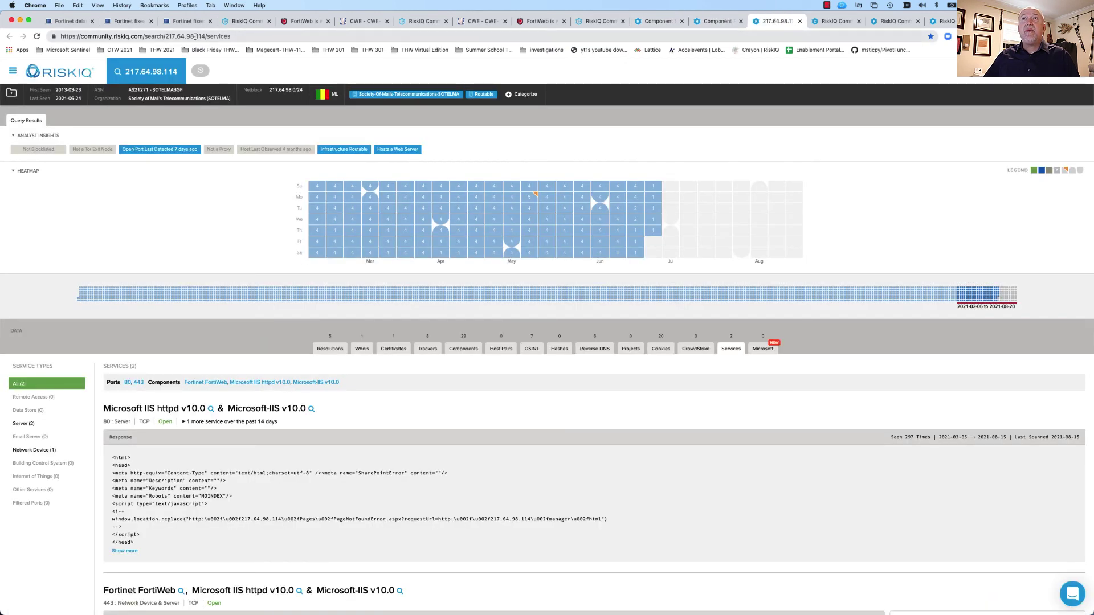
left_click_drag(165, 36, 202, 37)
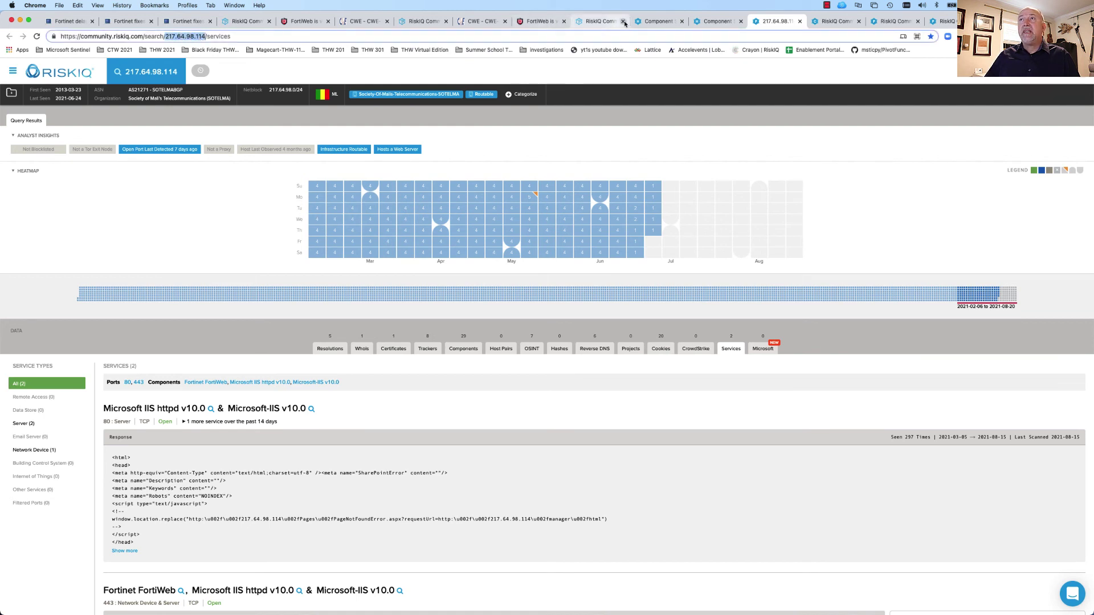
left_click(660, 21)
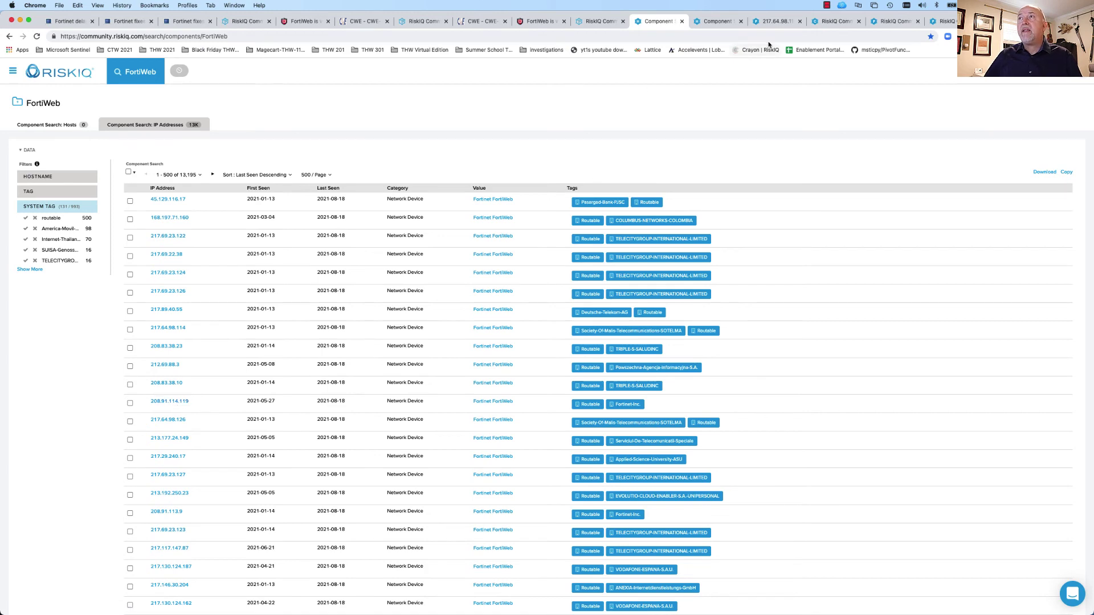
left_click(774, 22)
double_click(181, 36)
left_click(182, 36)
double_click(182, 36)
key("super+c")
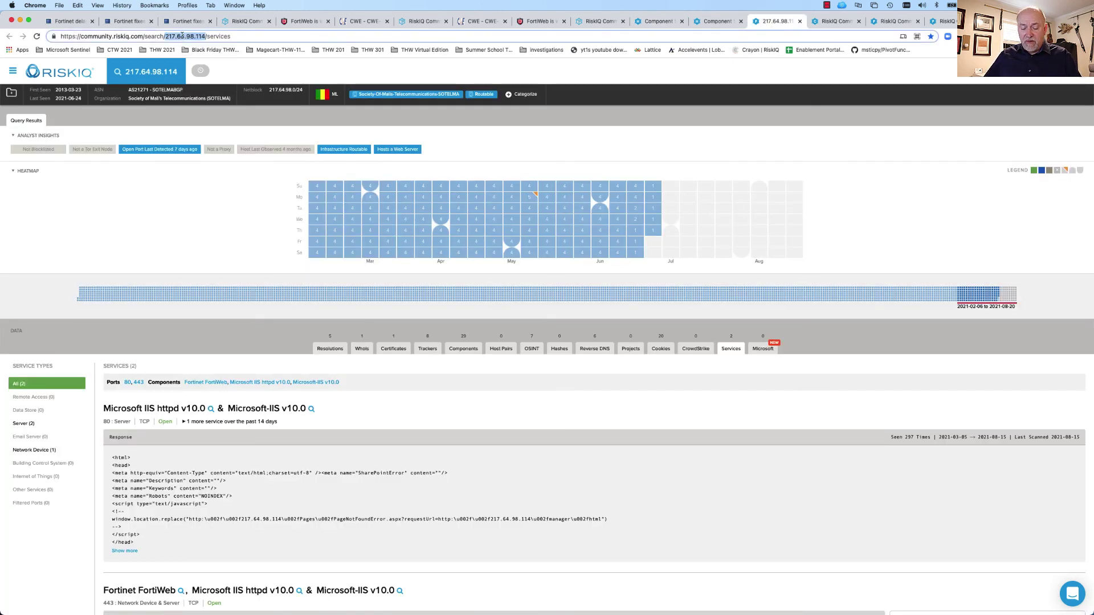
Step: Find 217.64.98.114 in the other open FortiWeb component list, showing 25 results per page, and open its details
left_click(716, 21)
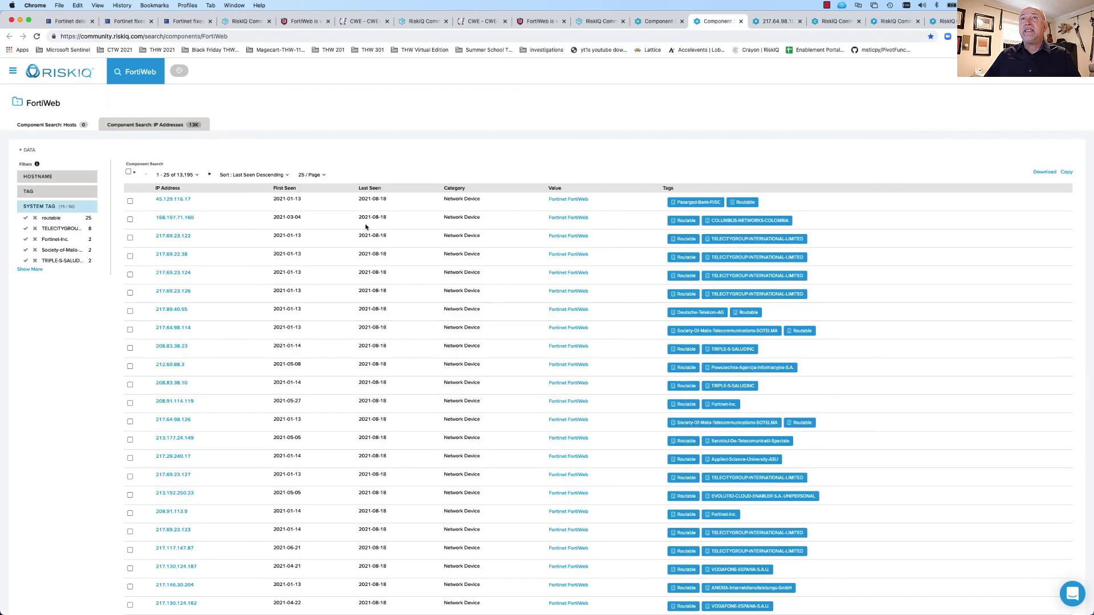
key("super+f")
key("super+v")
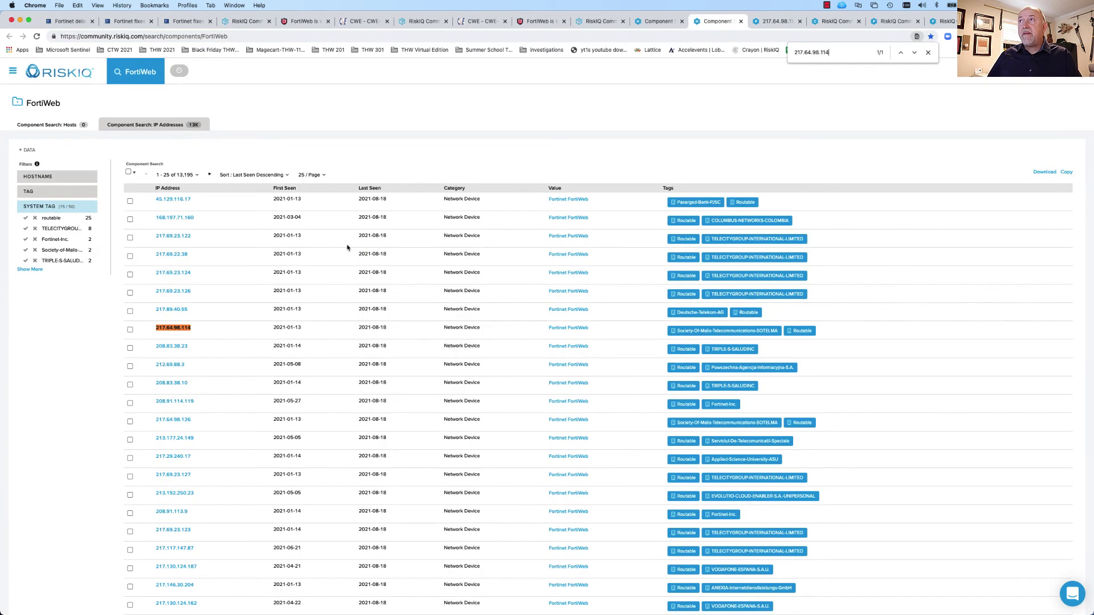
left_click(171, 329)
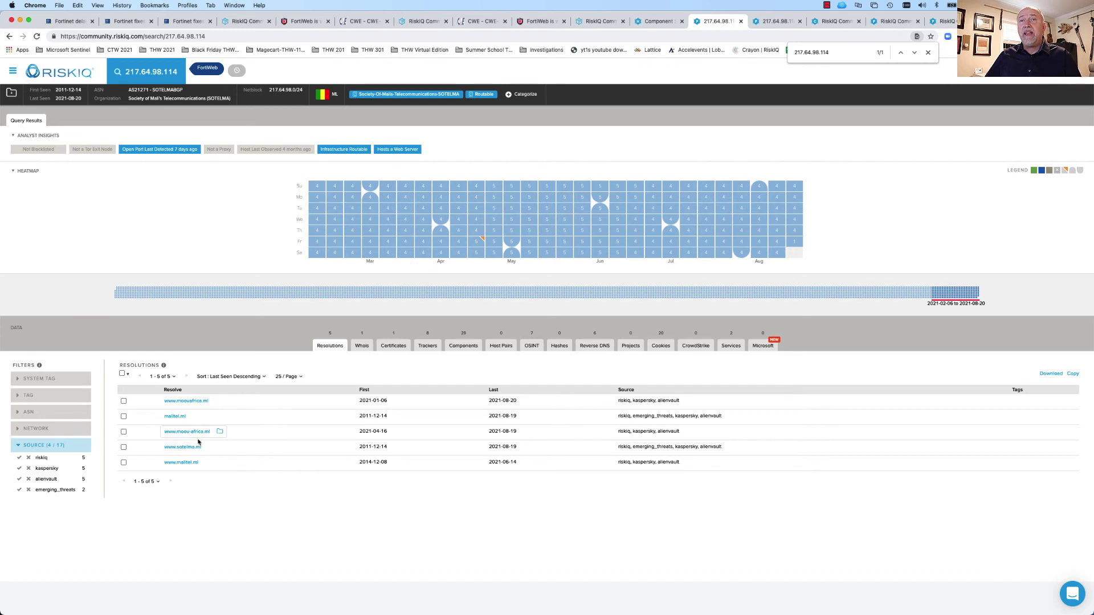
Step: Show the services of 217.64.98.114 and expand the full response recorded for port 80
left_click(732, 347)
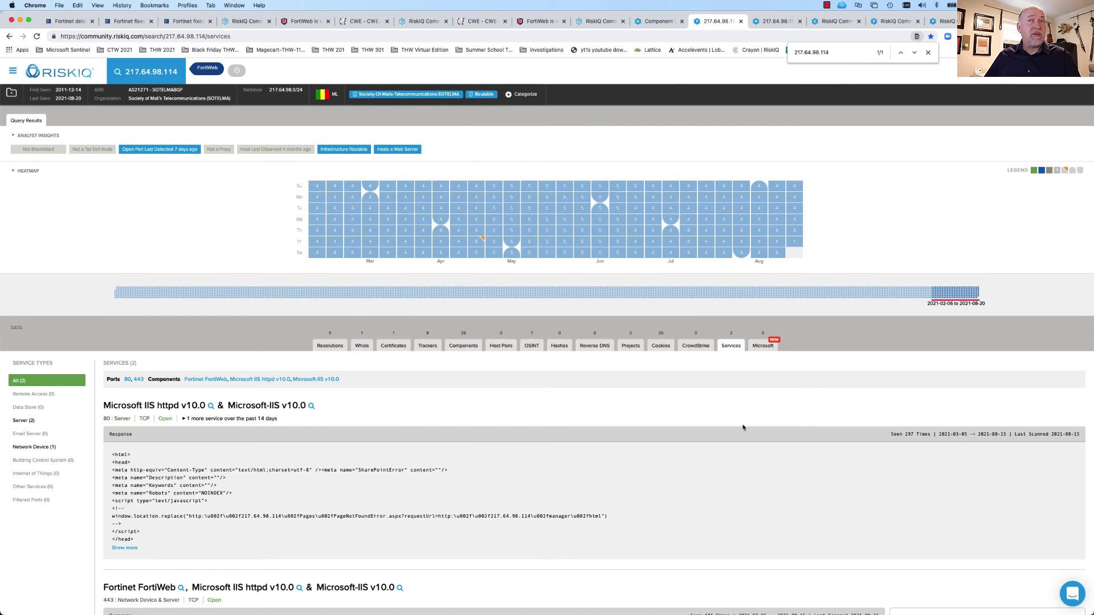
scroll(719, 428, "down", 5)
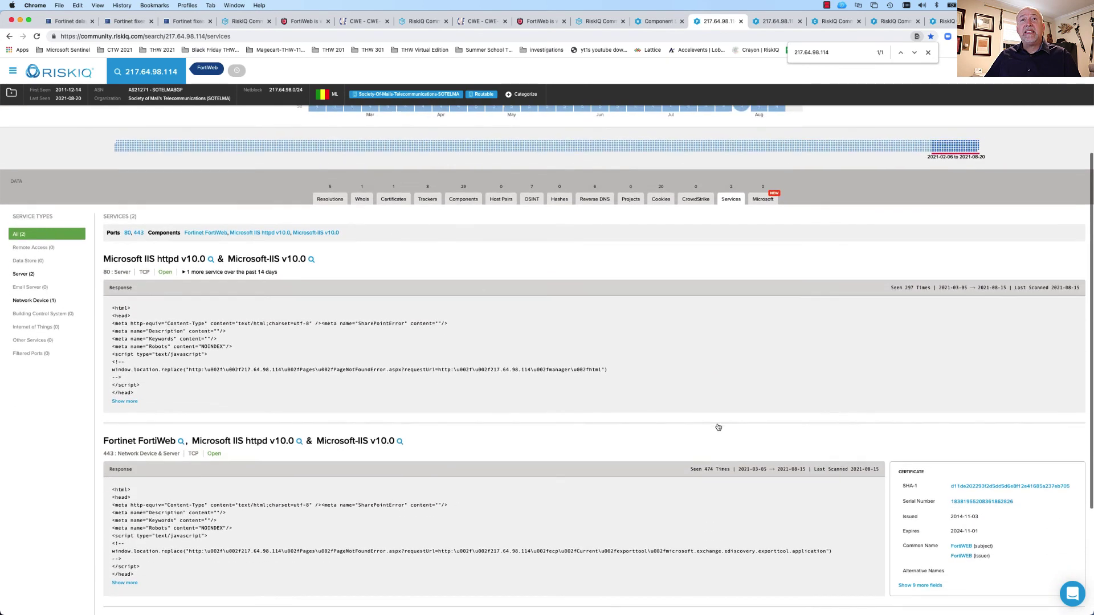
scroll(718, 427, "down", 1)
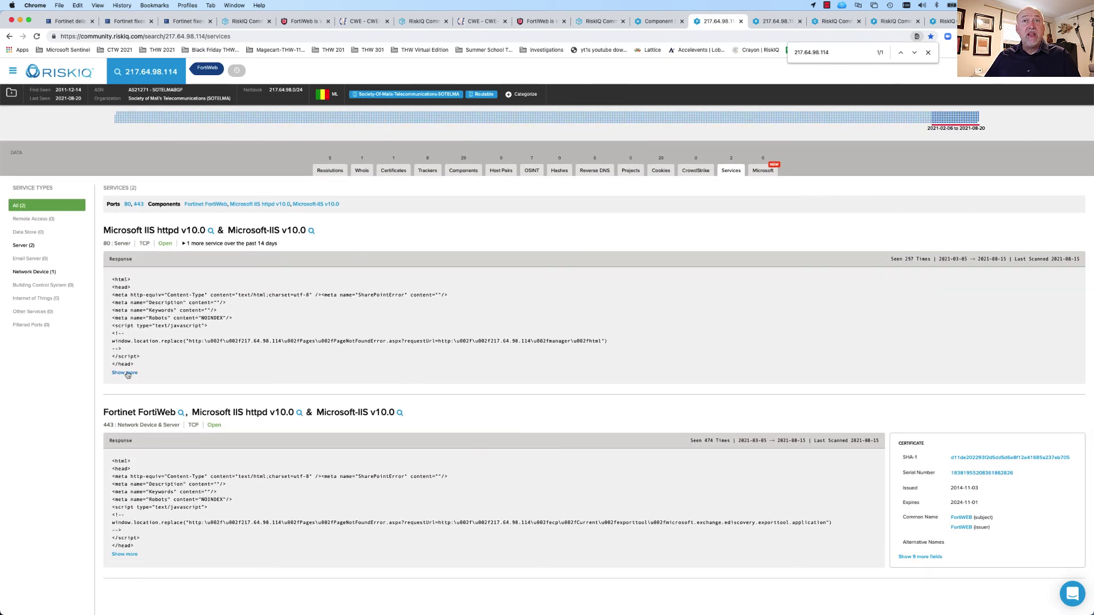
left_click(125, 373)
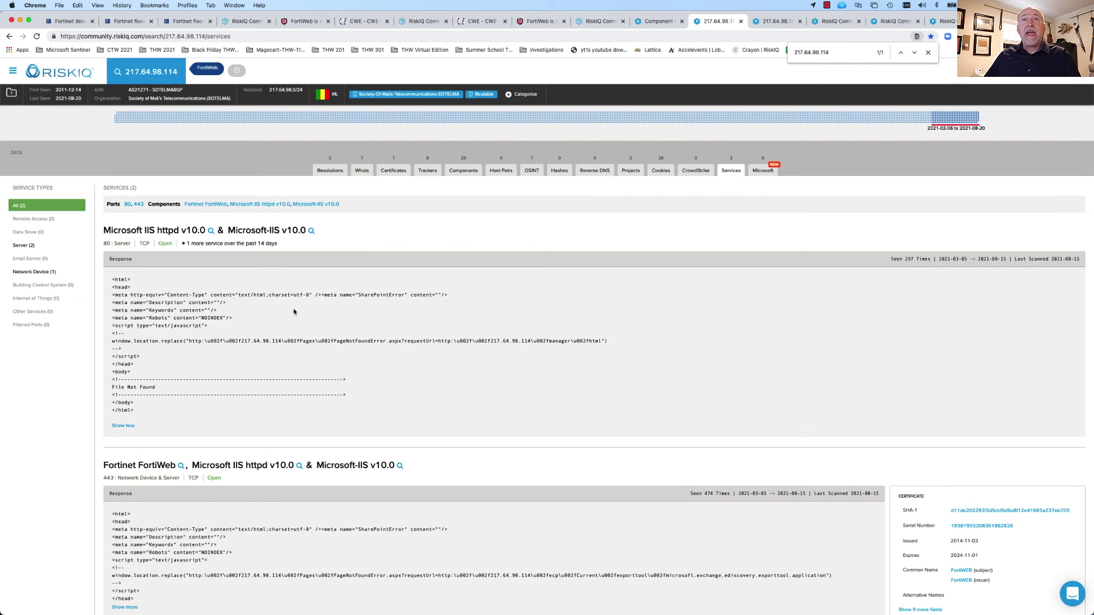
scroll(299, 334, "down", 1)
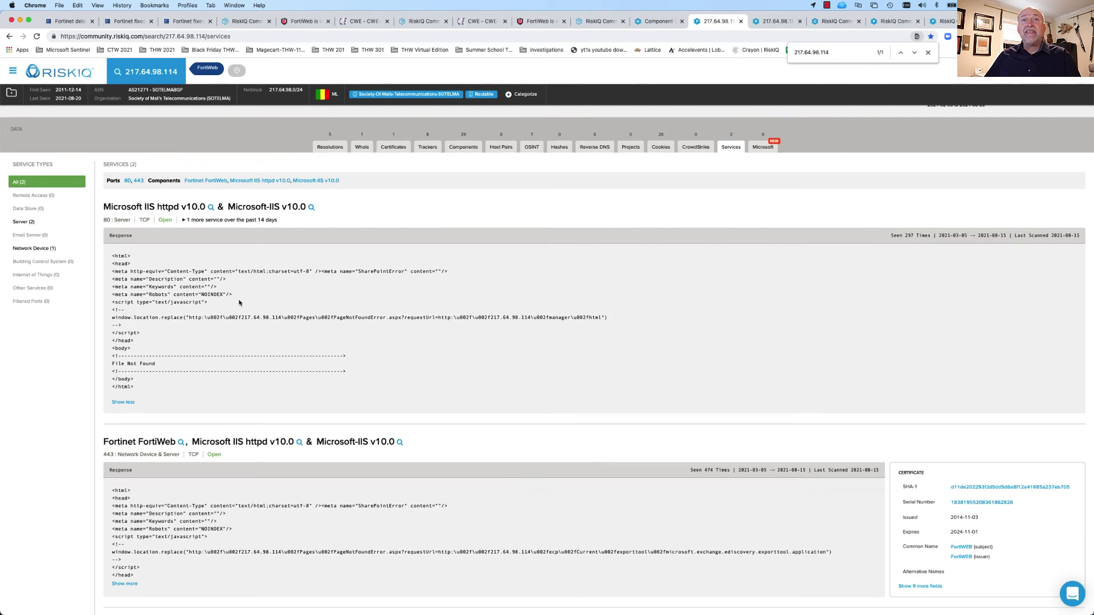
Step: Expand the full response and the remaining certificate fields of the Fortinet FortiWeb service on port 443
scroll(401, 470, "down", 4)
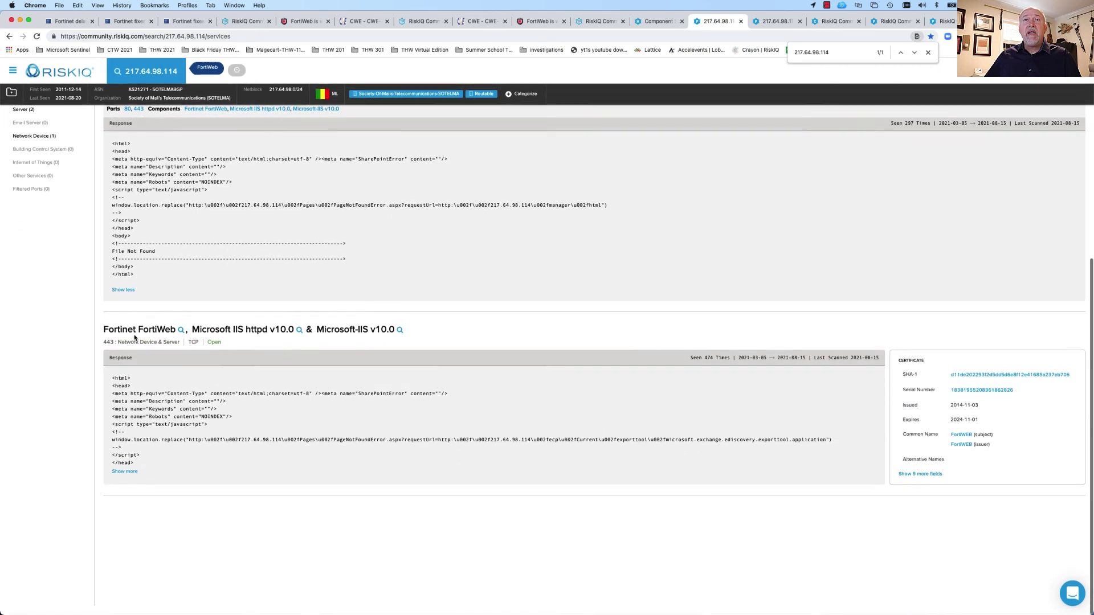
left_click(123, 472)
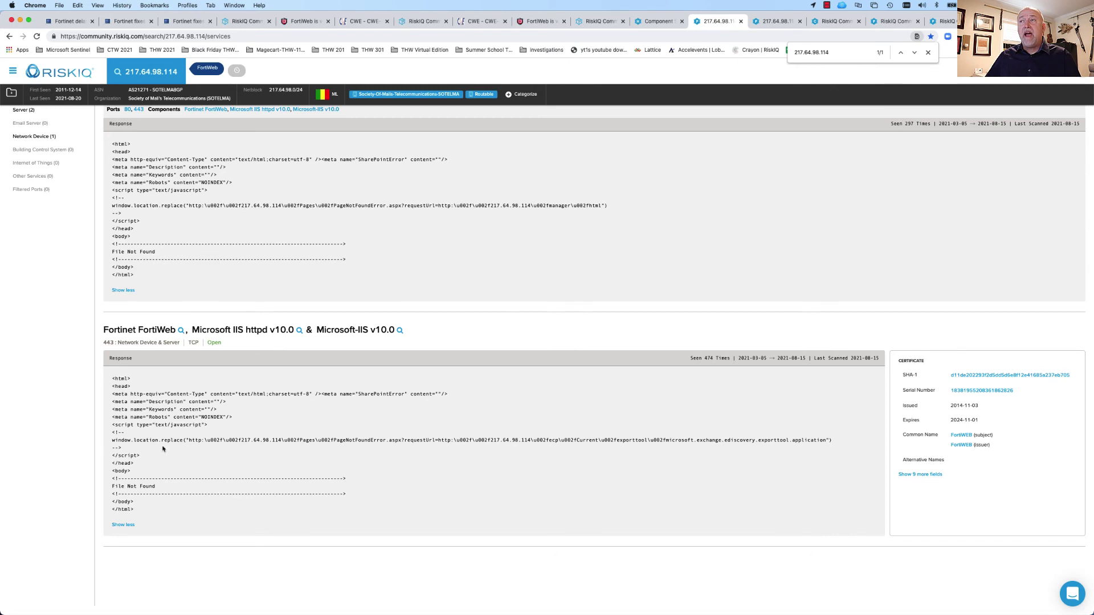
left_click(922, 476)
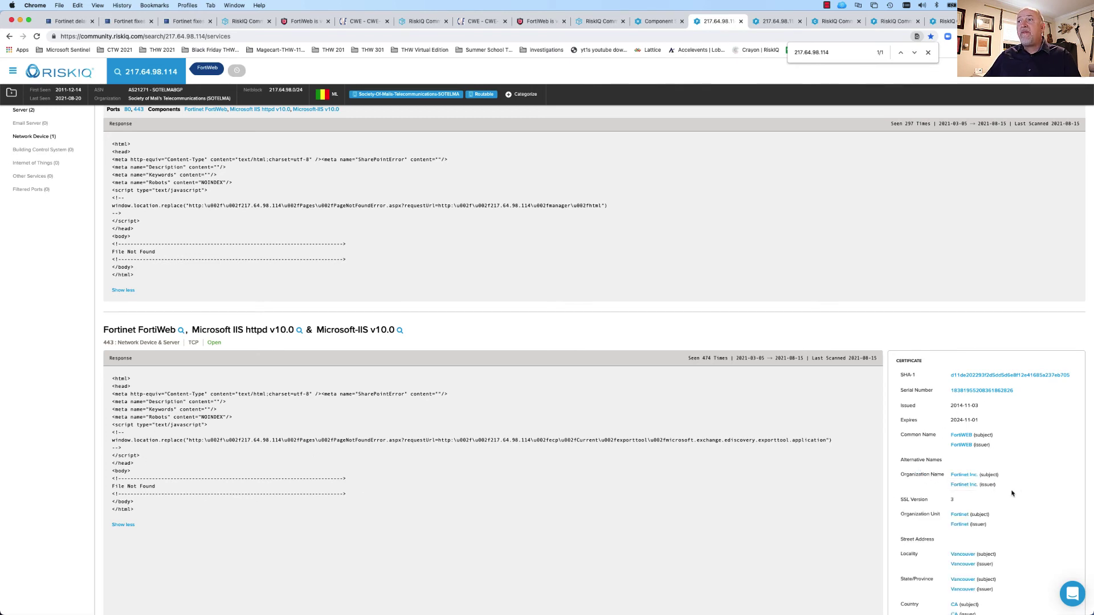
Step: Open the certificate search for subject common name FortiWEB in a new tab and look through the listed certificates and their infrastructure
scroll(1019, 487, "down", 3)
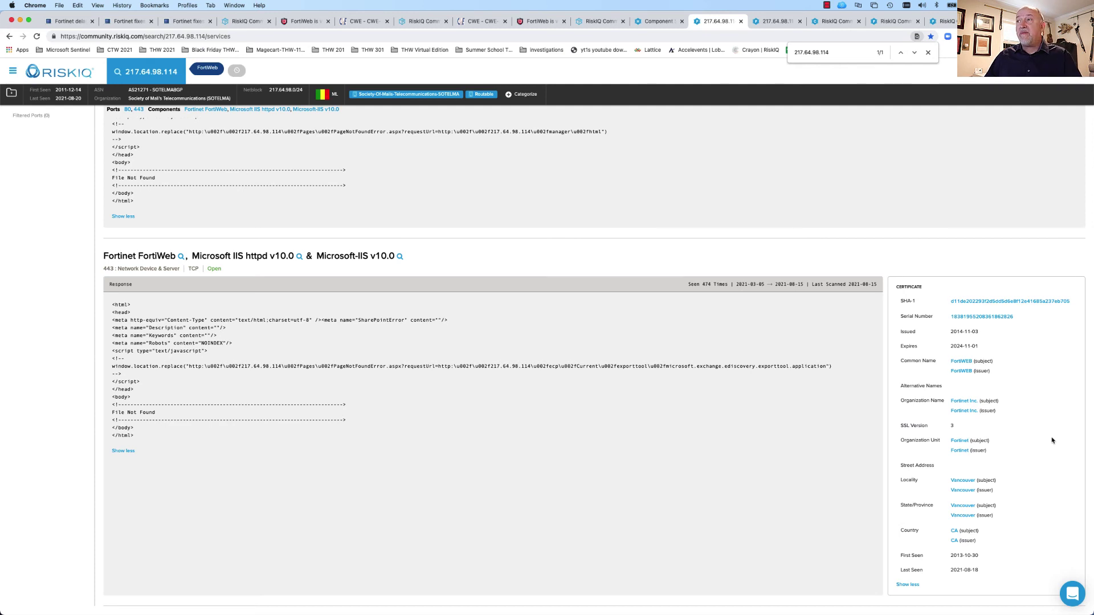
right_click(967, 363)
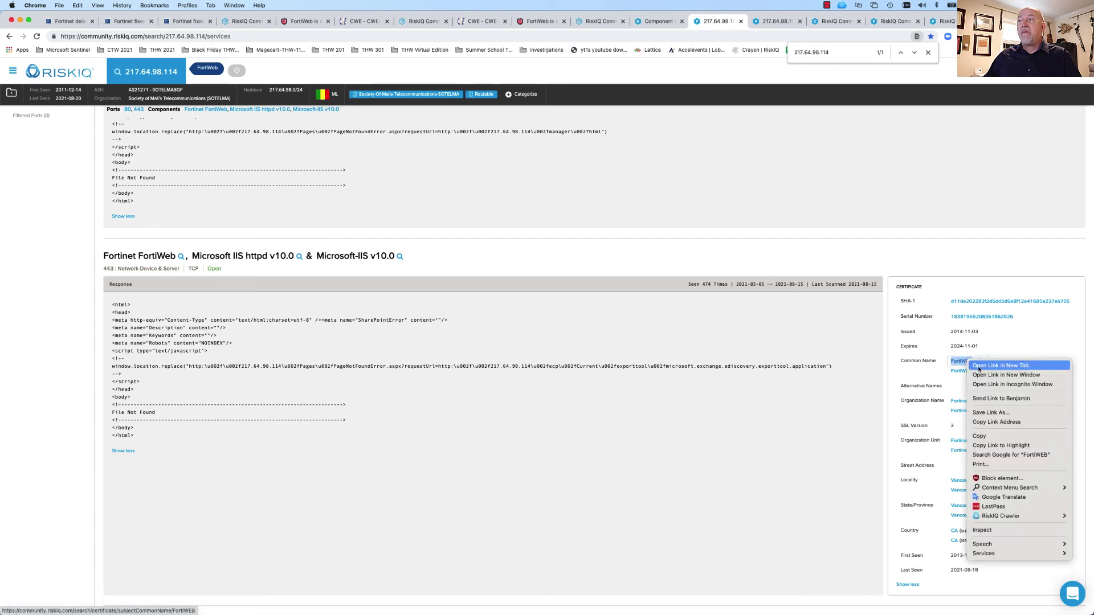
left_click(978, 367)
left_click(735, 21)
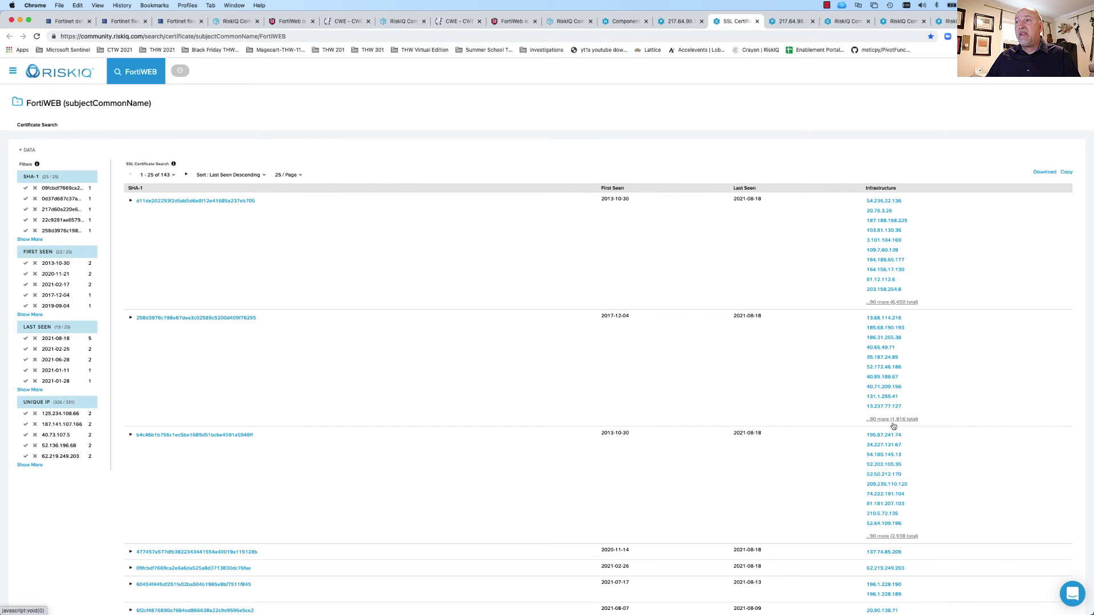
scroll(898, 426, "down", 5)
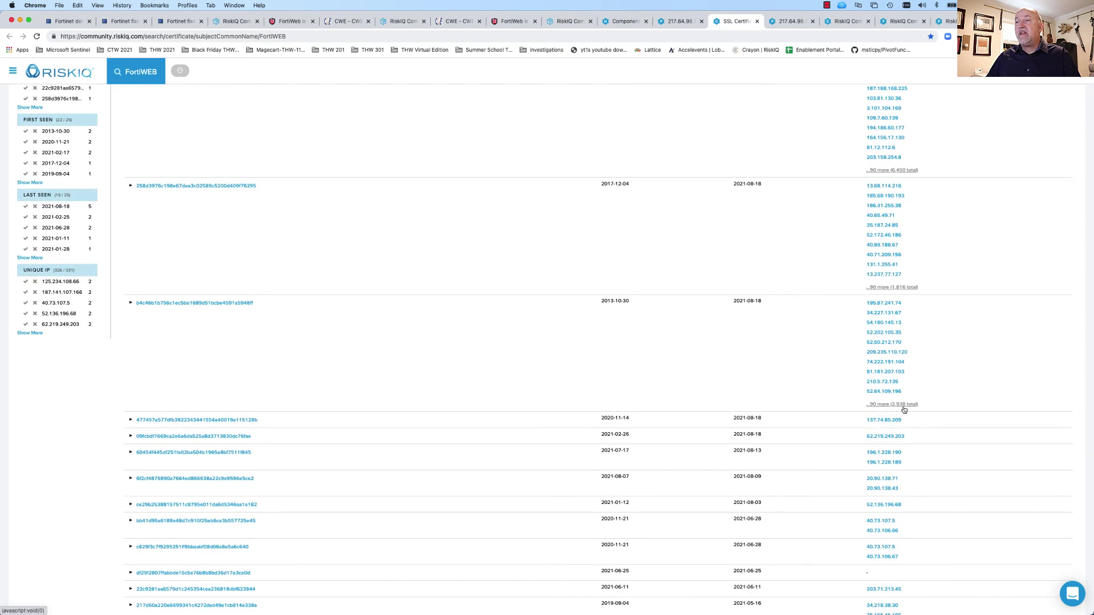
scroll(902, 409, "down", 1)
scroll(902, 411, "down", 3)
scroll(903, 411, "up", 10)
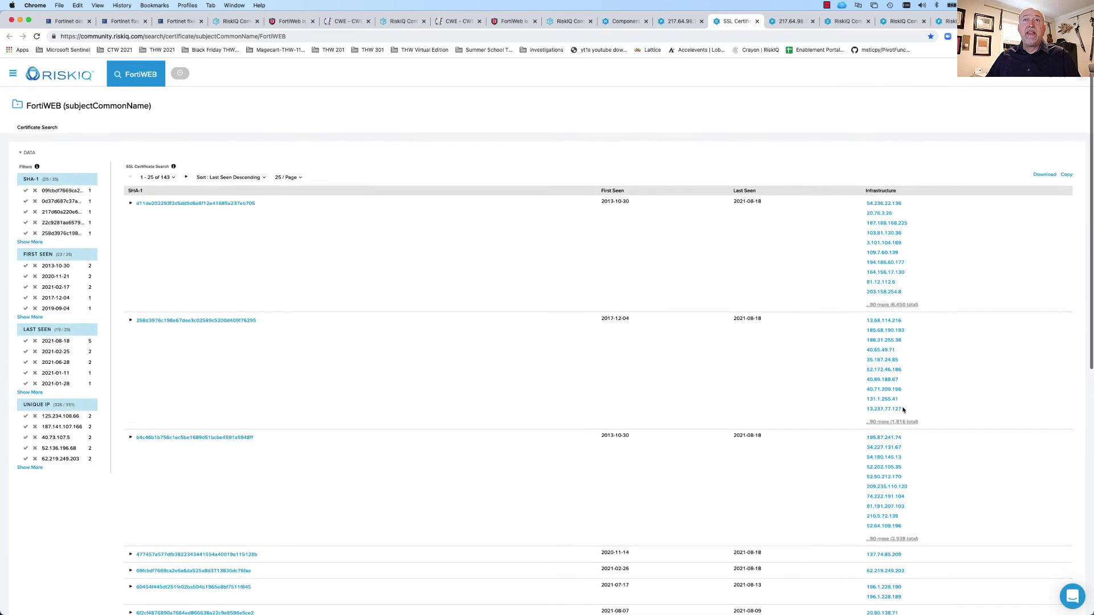
Step: Expand the details of the first five certificates in the FortiWEB common name results and review their subject and issuer fields
left_click(131, 201)
left_click(130, 436)
scroll(159, 447, "down", 3)
scroll(331, 455, "down", 2)
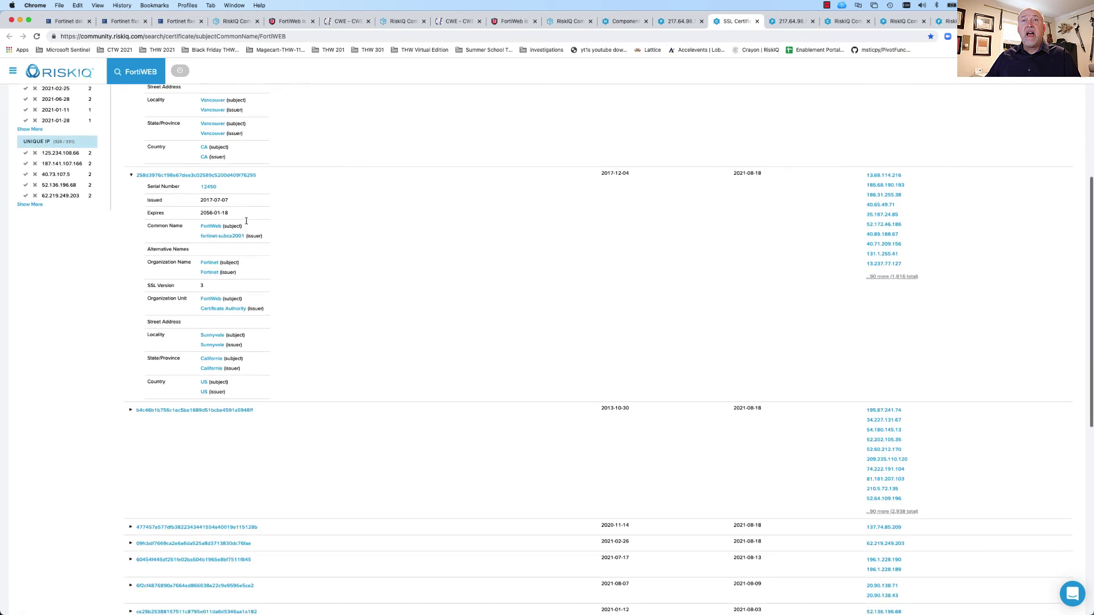
left_click(129, 410)
scroll(359, 405, "down", 4)
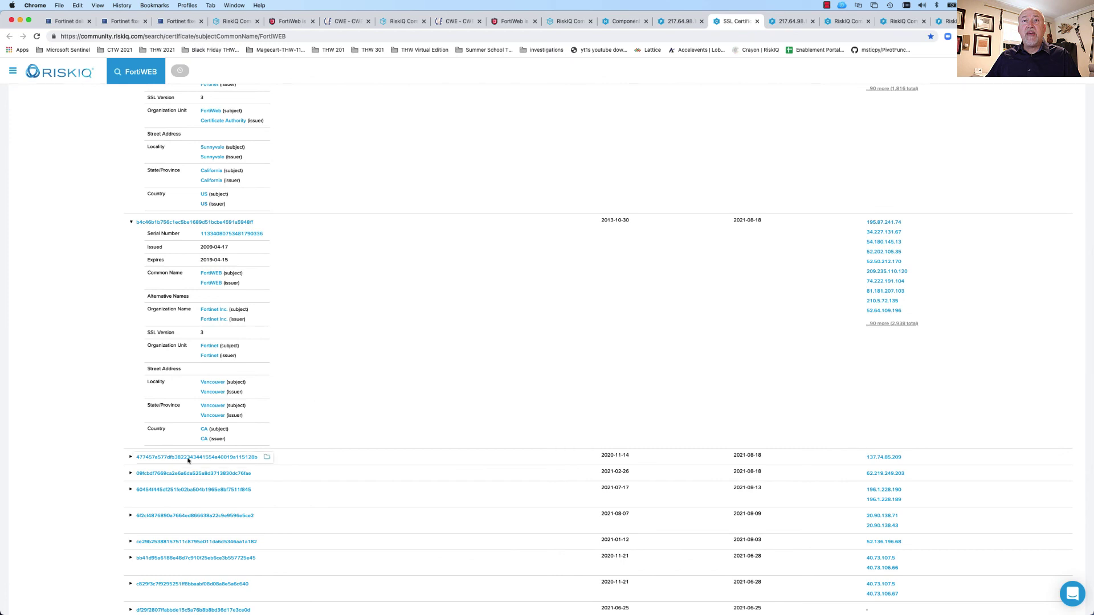
left_click(130, 457)
scroll(408, 443, "down", 3)
scroll(405, 442, "down", 4)
left_click(131, 335)
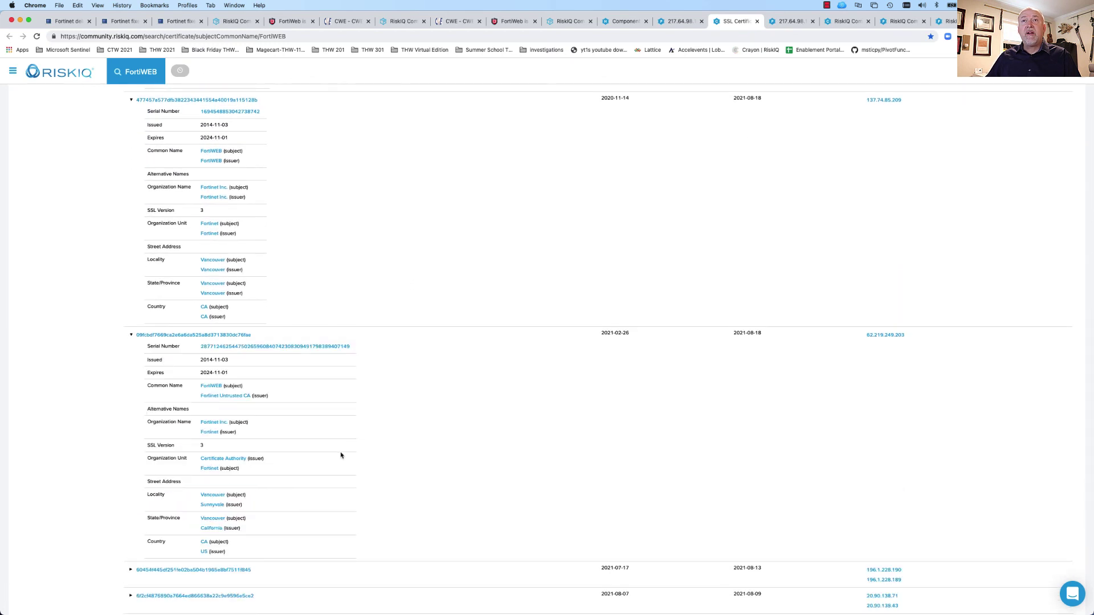
scroll(417, 496, "up", 1)
scroll(418, 497, "up", 15)
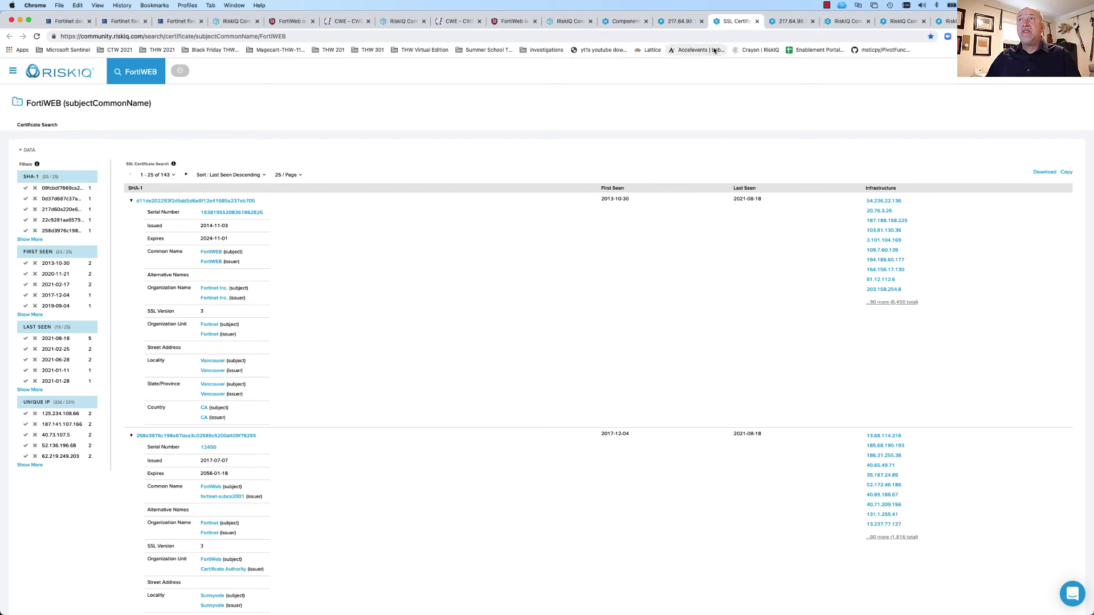
Step: Check the last-seen dates of the host results in the FortiWeb component search, and return to its IP address results
left_click(625, 21)
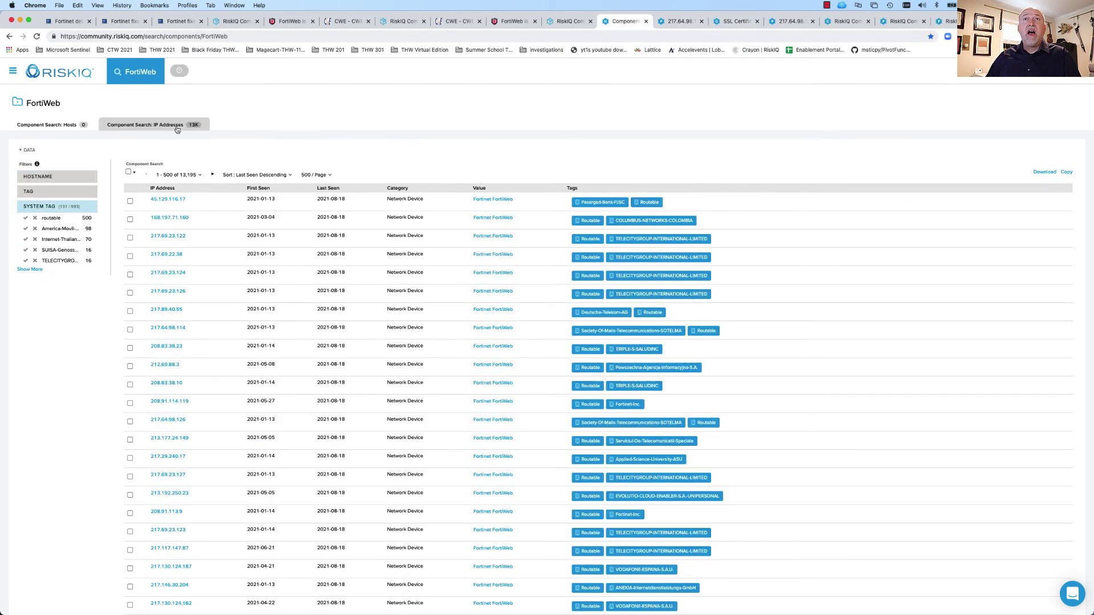
left_click(43, 127)
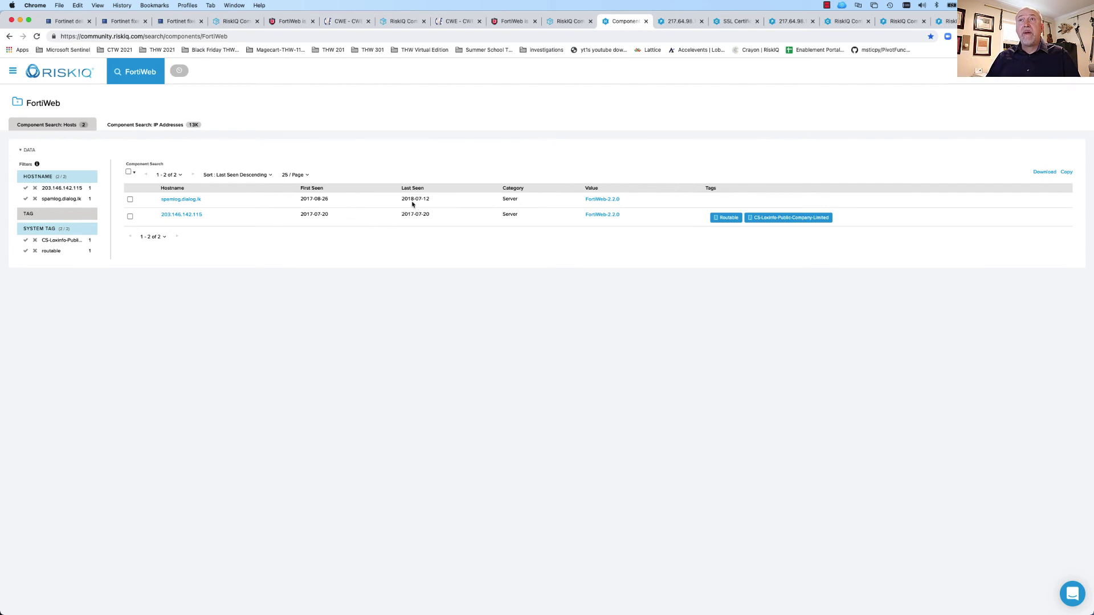
mouse_move(415, 201)
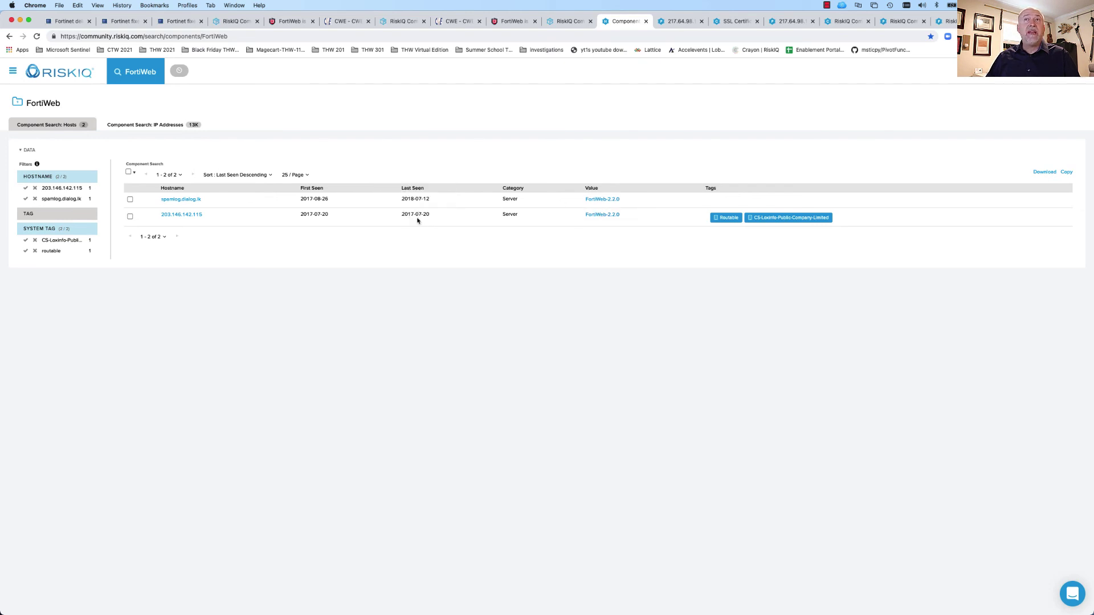
left_click(185, 126)
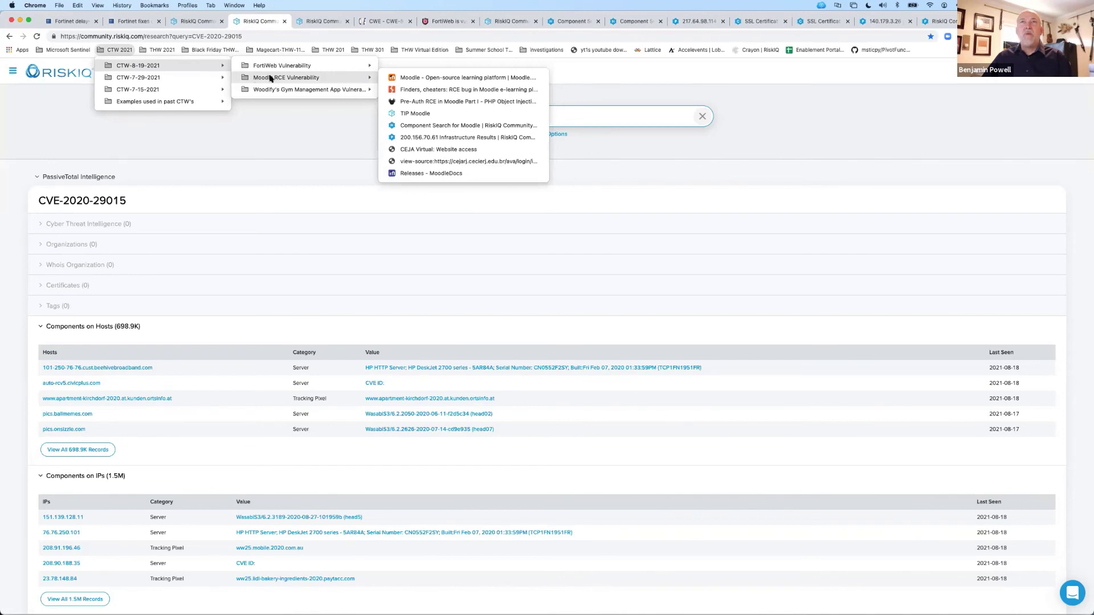
Step: Open all bookmarks of the Moodle RCE Vulnerability folder, found under CTW 2021 in CTW-8-19-2021, in a new window
right_click(274, 78)
left_click(298, 96)
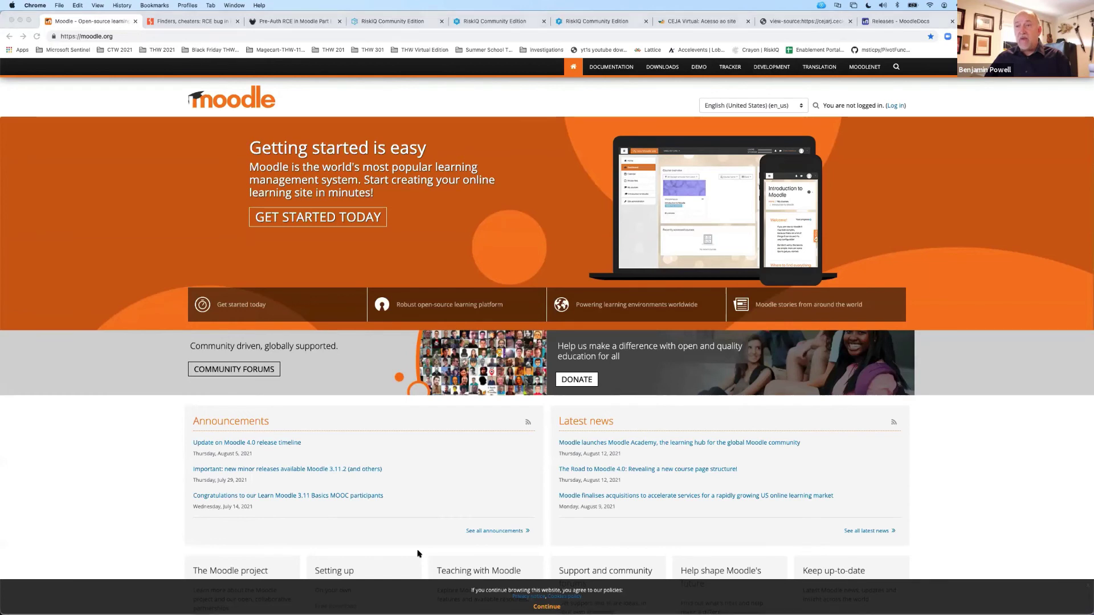
Step: Switch to PowerPoint, start the slide show from the current slide, and advance to the "Moodle – RCE Vulnerability" slide
key("super+Tab")
key("super+shift+Return")
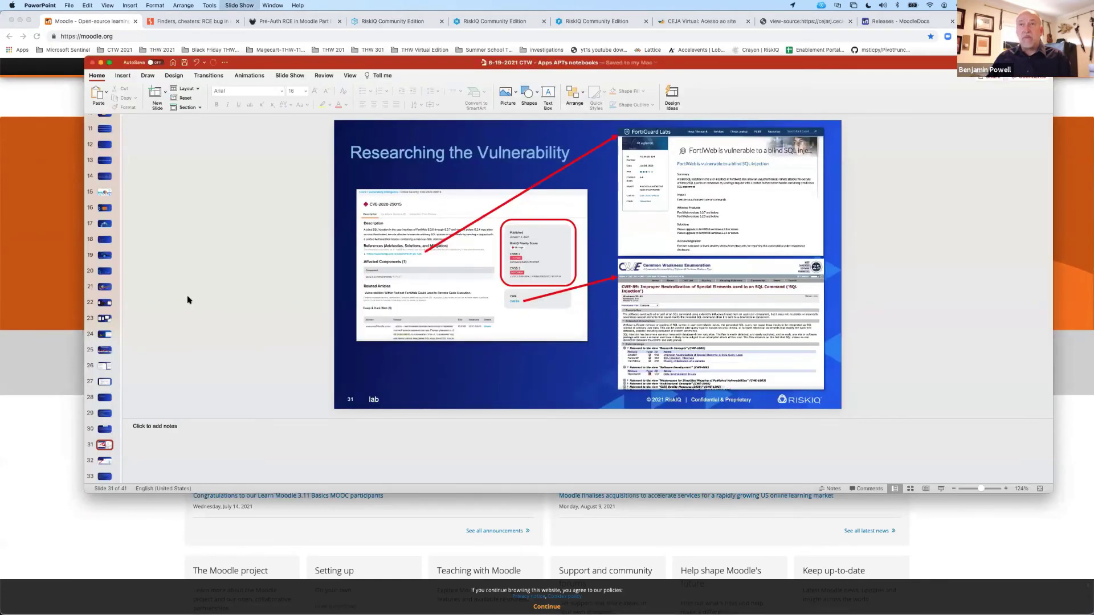
key("Right")
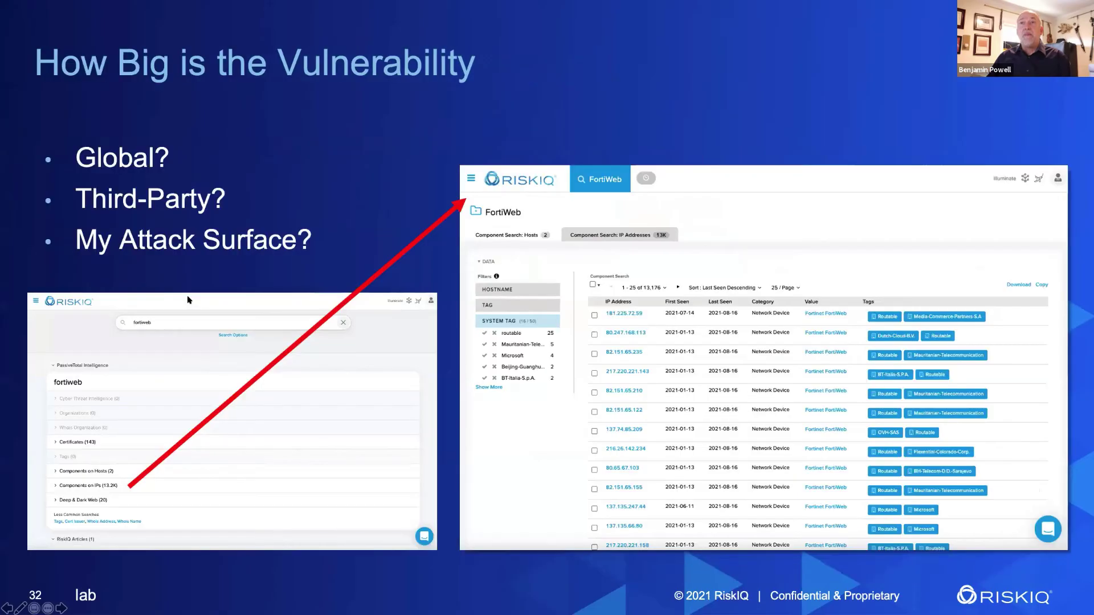
key("Right")
key("Right")
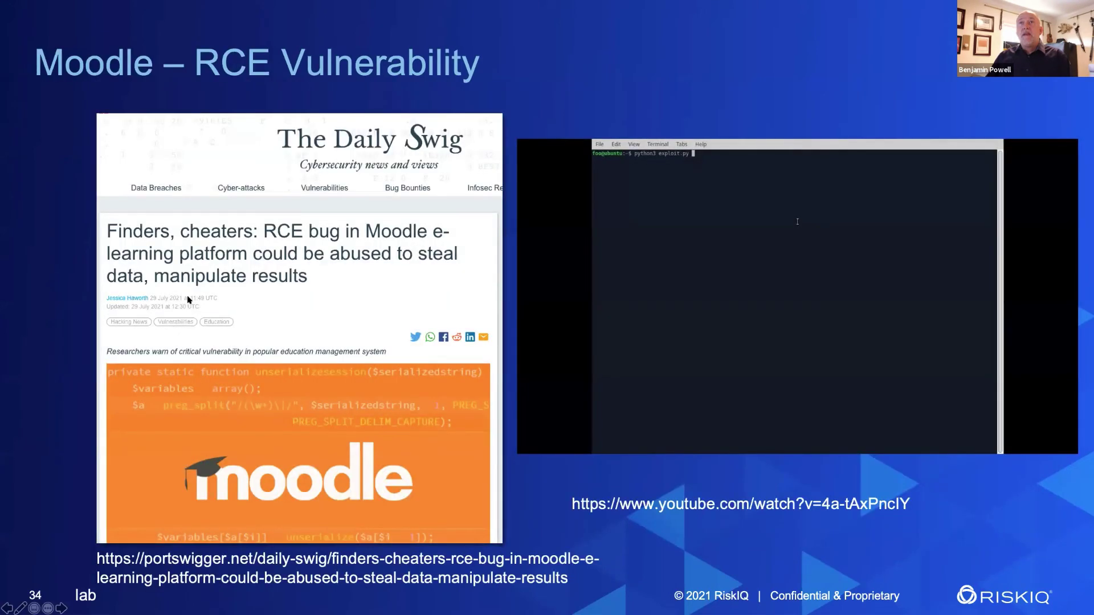
mouse_move(538, 375)
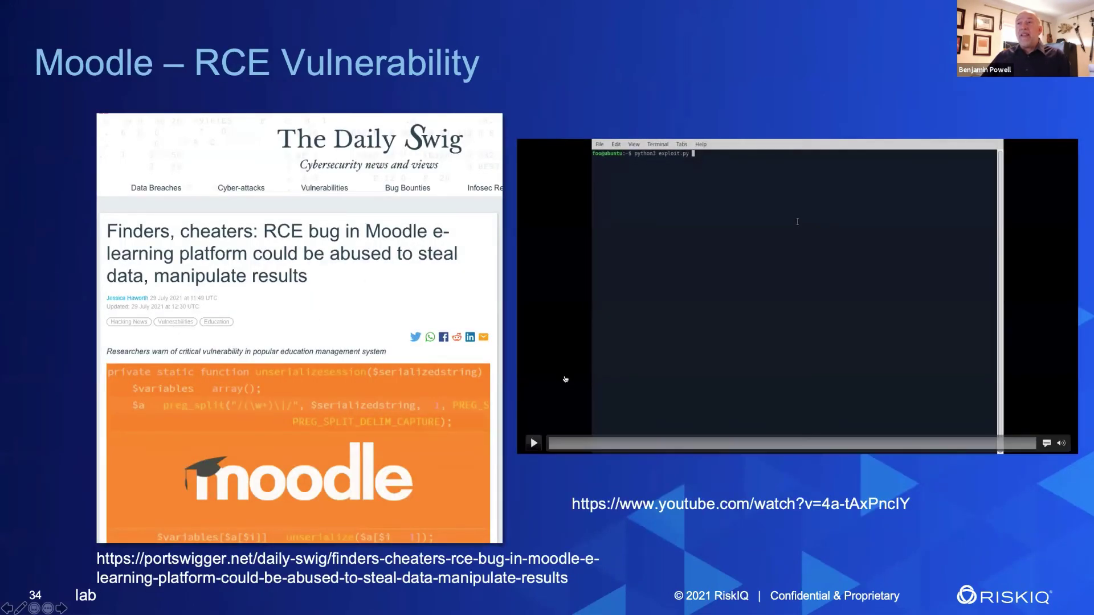
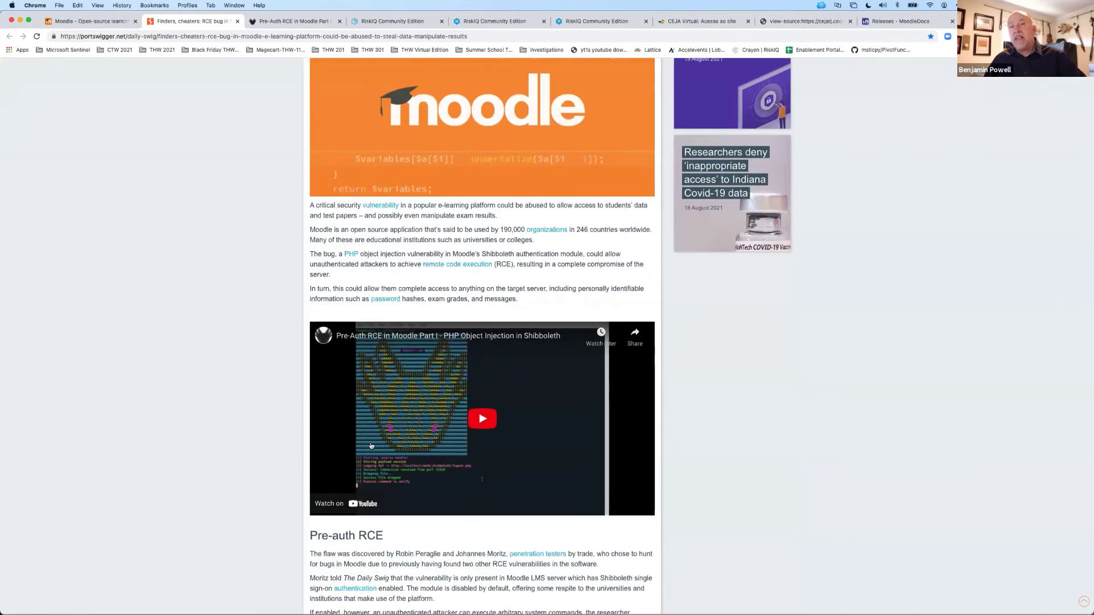
Step: Read the rest of the Daily Swig article on the Moodle RCE bug and the vulnerability details in the open Haxolot post
scroll(553, 371, "down", 2)
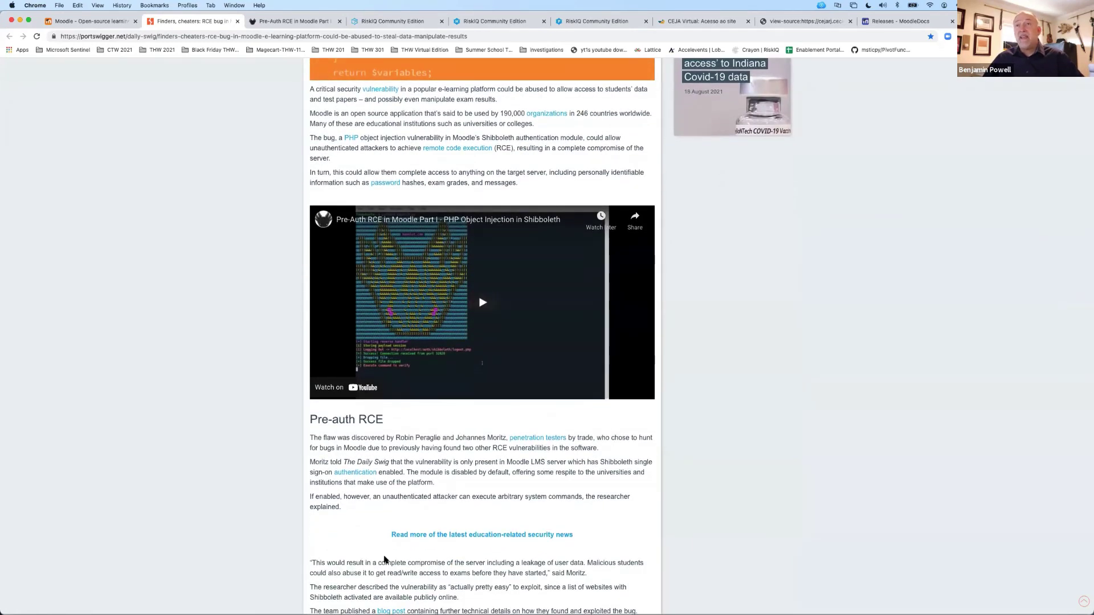
scroll(425, 548, "down", 1)
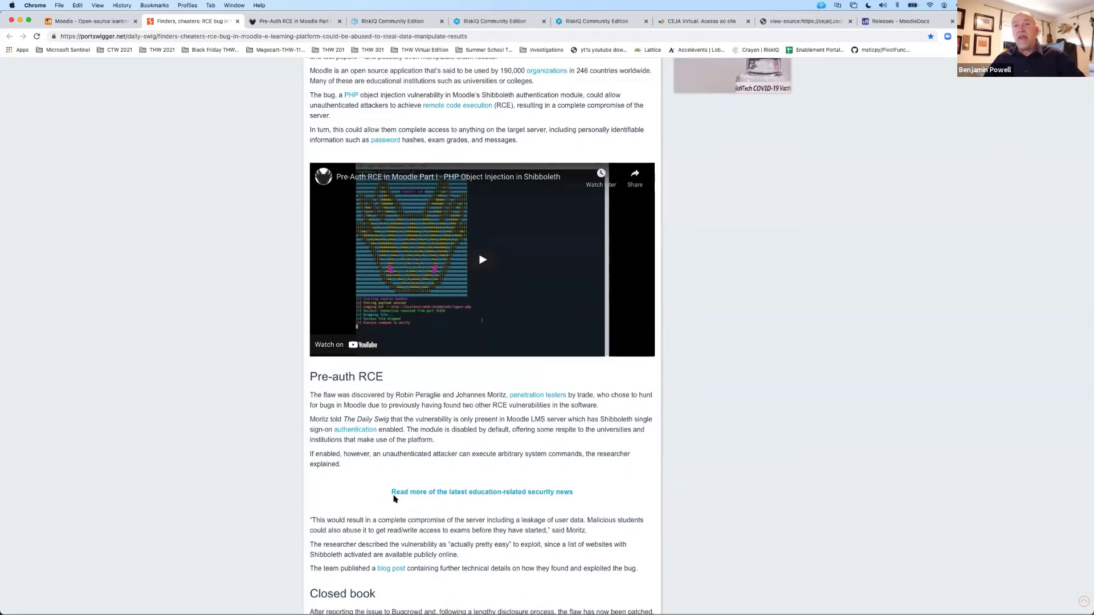
scroll(391, 495, "down", 5)
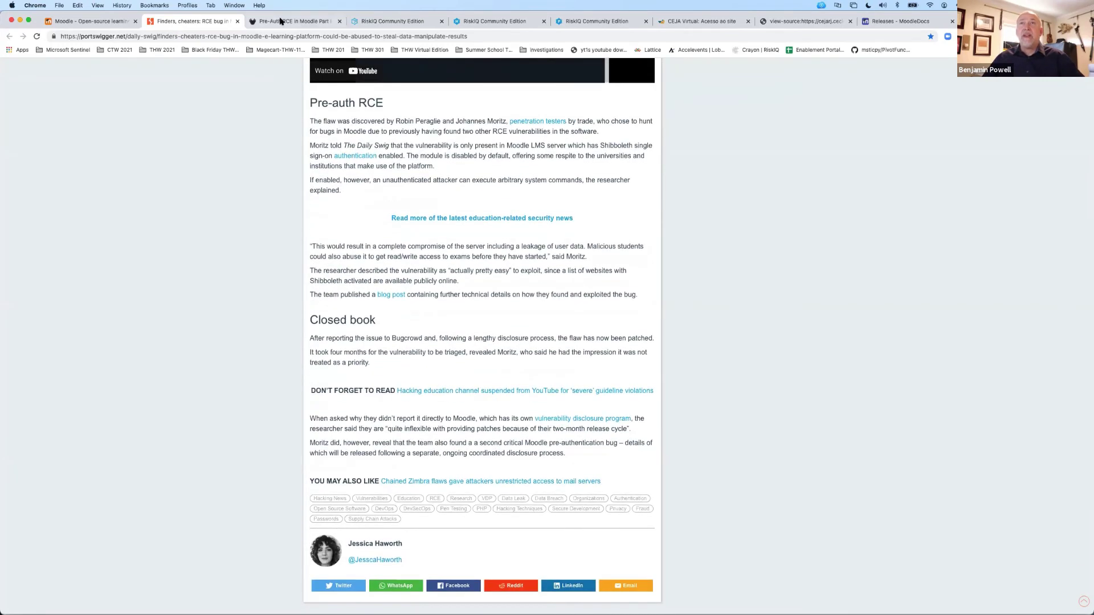
left_click(280, 21)
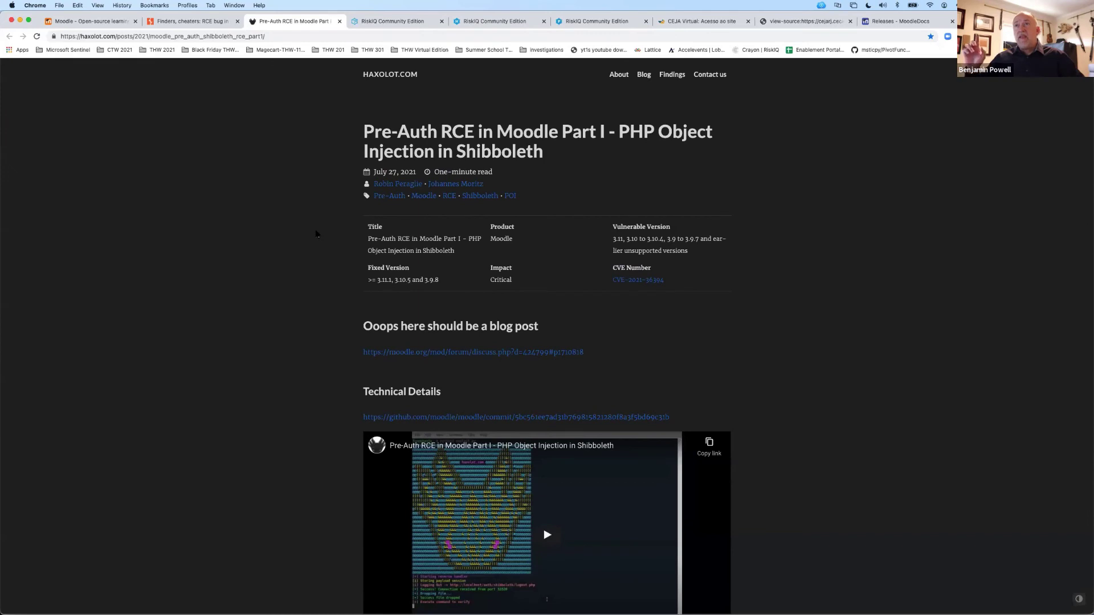
scroll(345, 253, "down", 3)
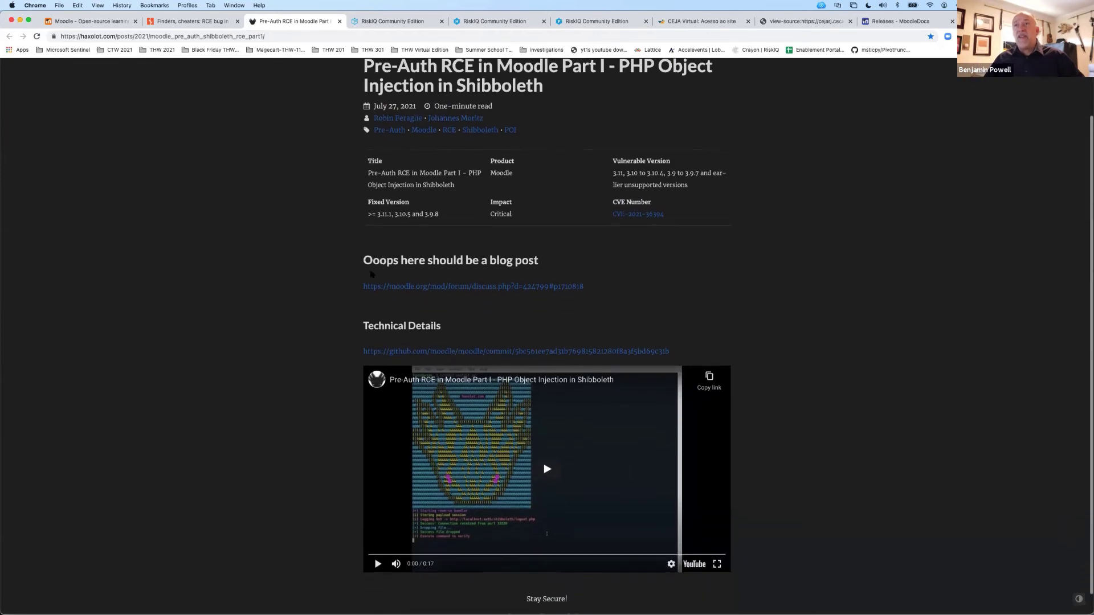
scroll(364, 262, "up", 3)
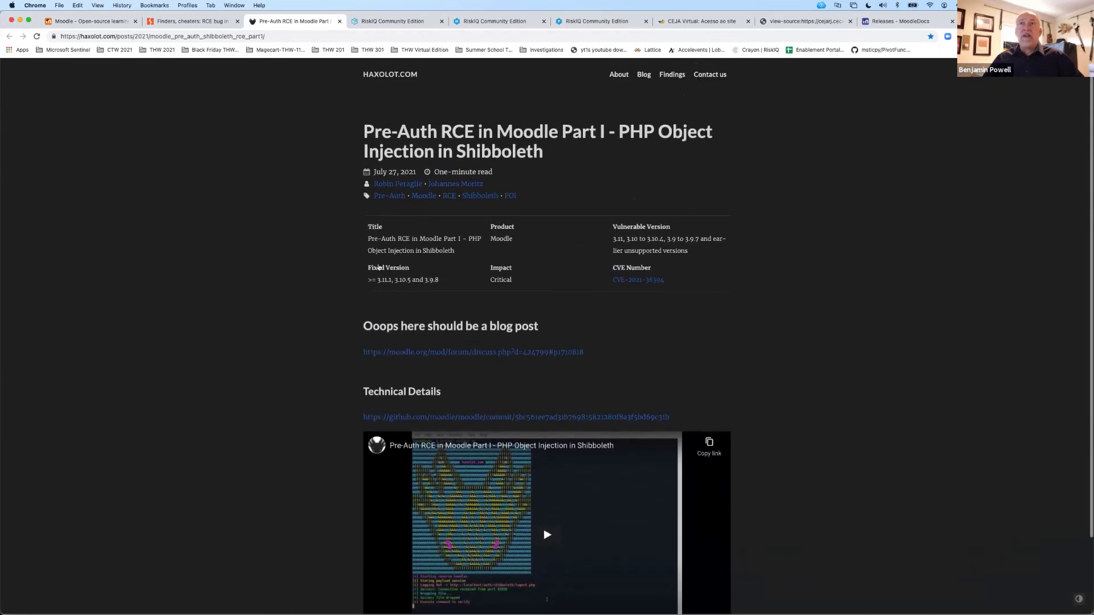
Step: Show the RiskIQ search results for moodle and expand the components found on hosts and on IPs
left_click(380, 23)
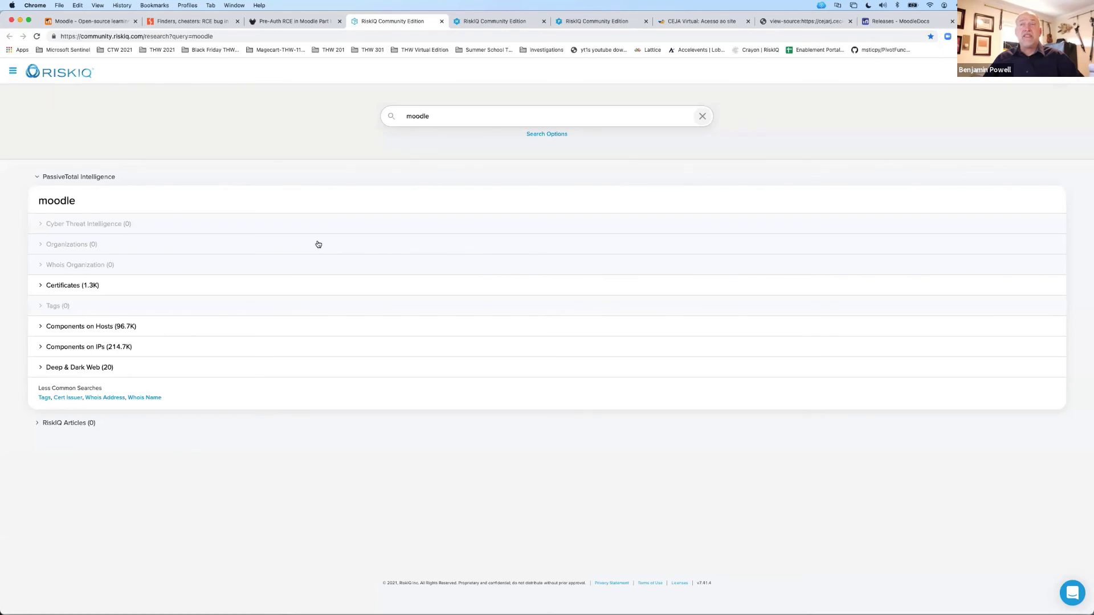
left_click(436, 116)
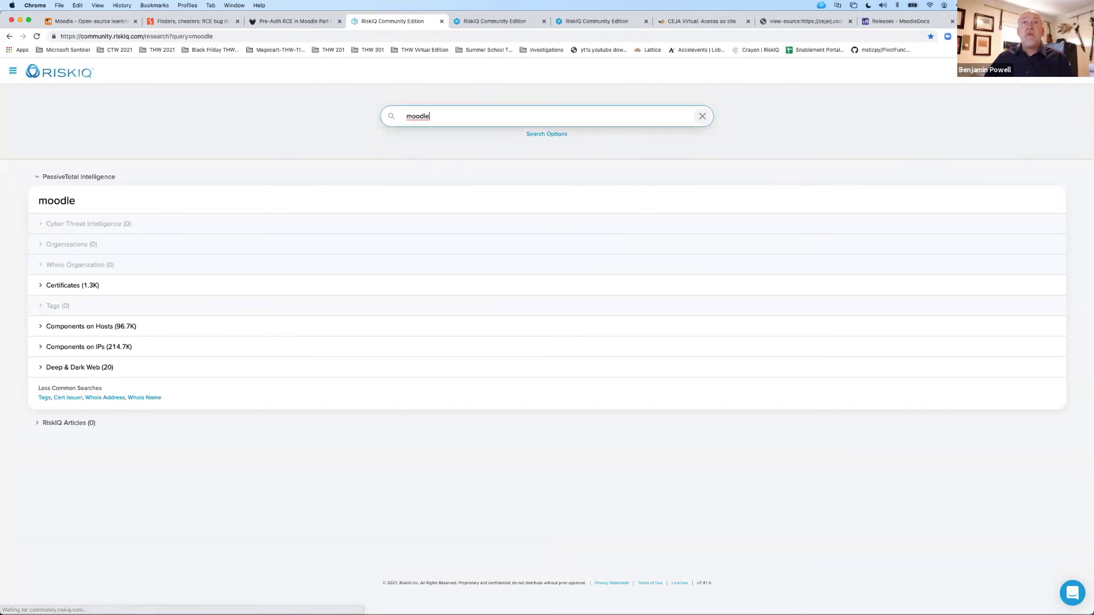
left_click(40, 327)
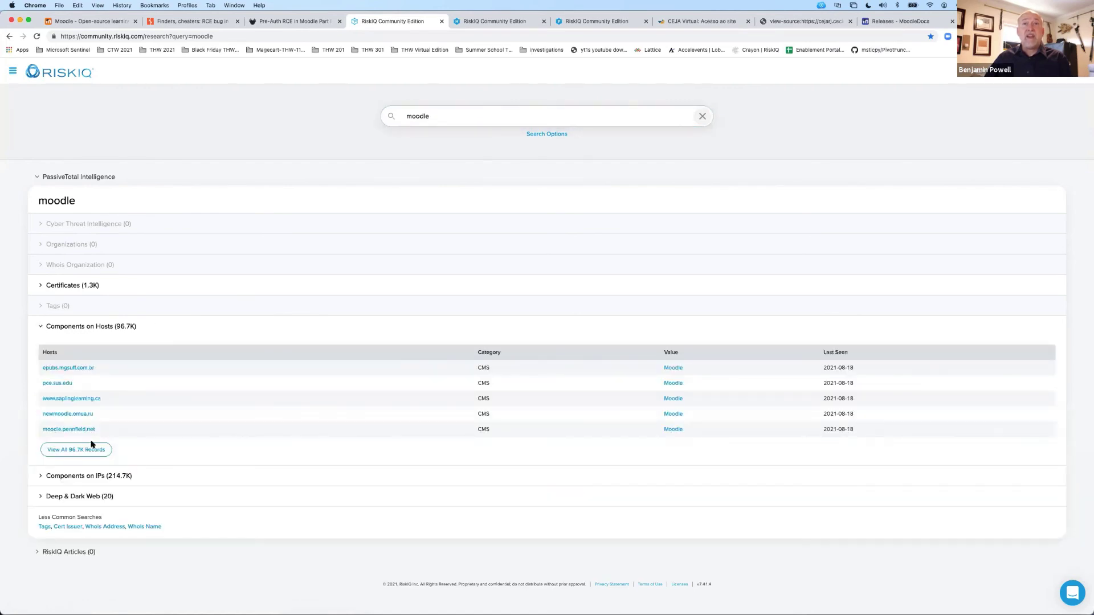
left_click(41, 477)
scroll(271, 457, "down", 3)
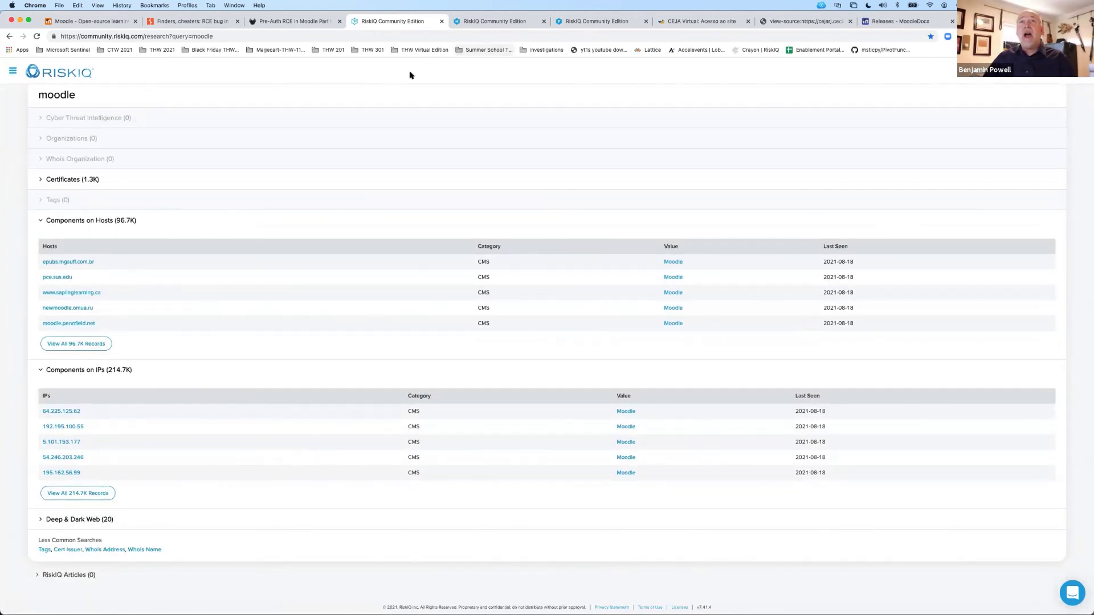
scroll(403, 116, "up", 3)
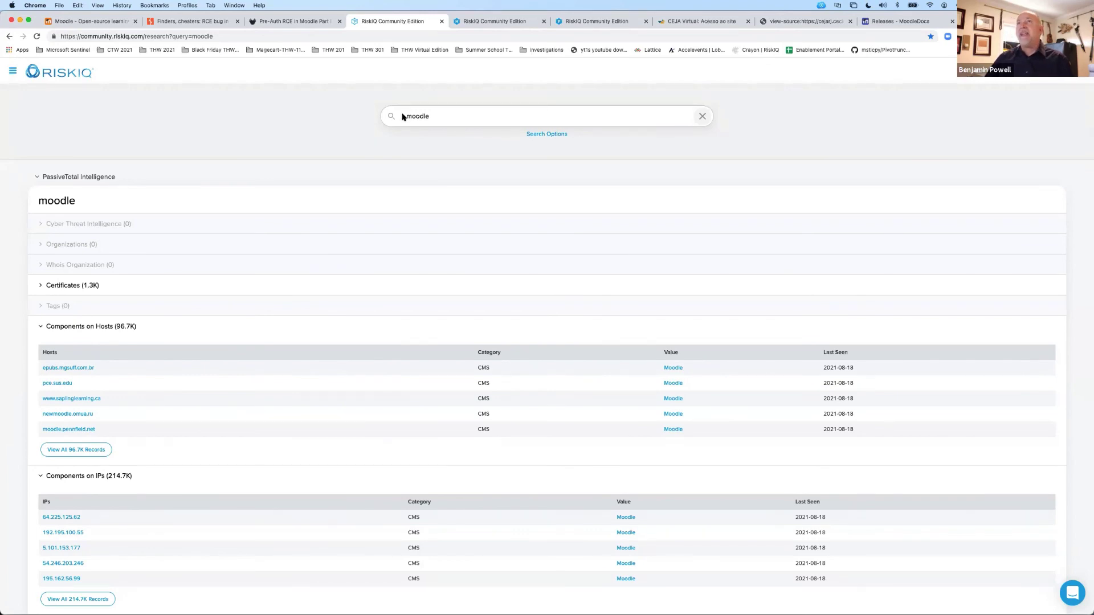
Step: View the Moodle component search's IP results and the cookies page of 200.156.70.61, and return to the component results
left_click(488, 20)
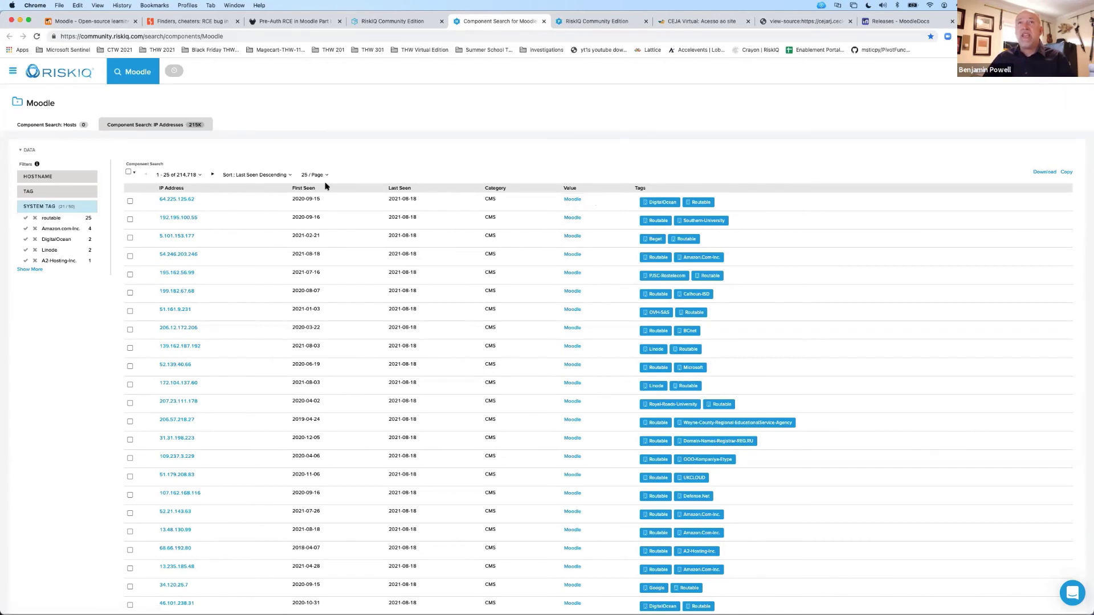
right_click(182, 202)
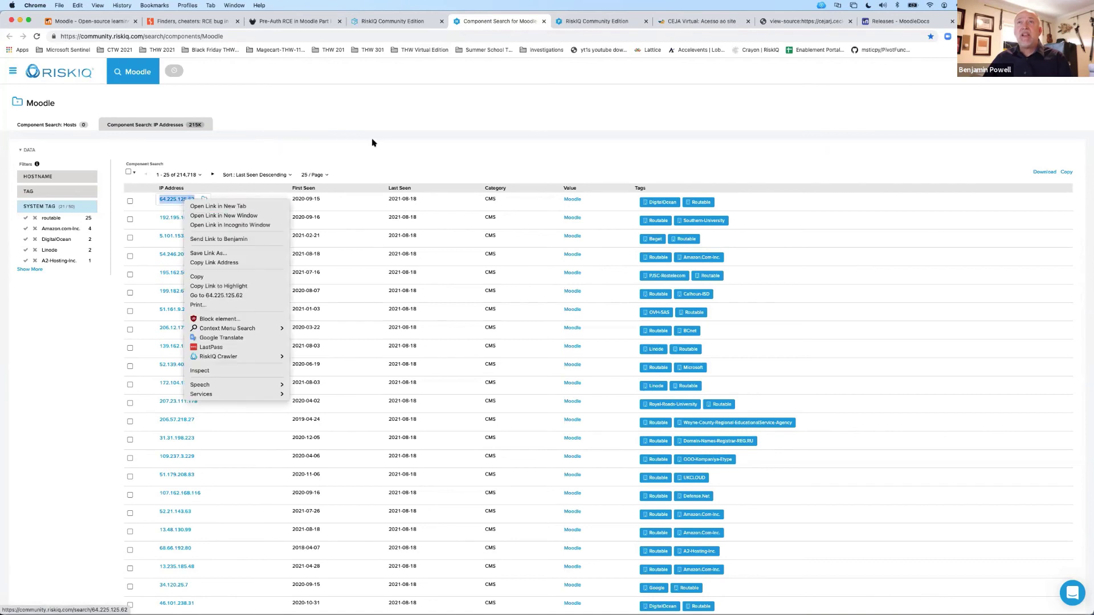
left_click(574, 24)
left_click(576, 23)
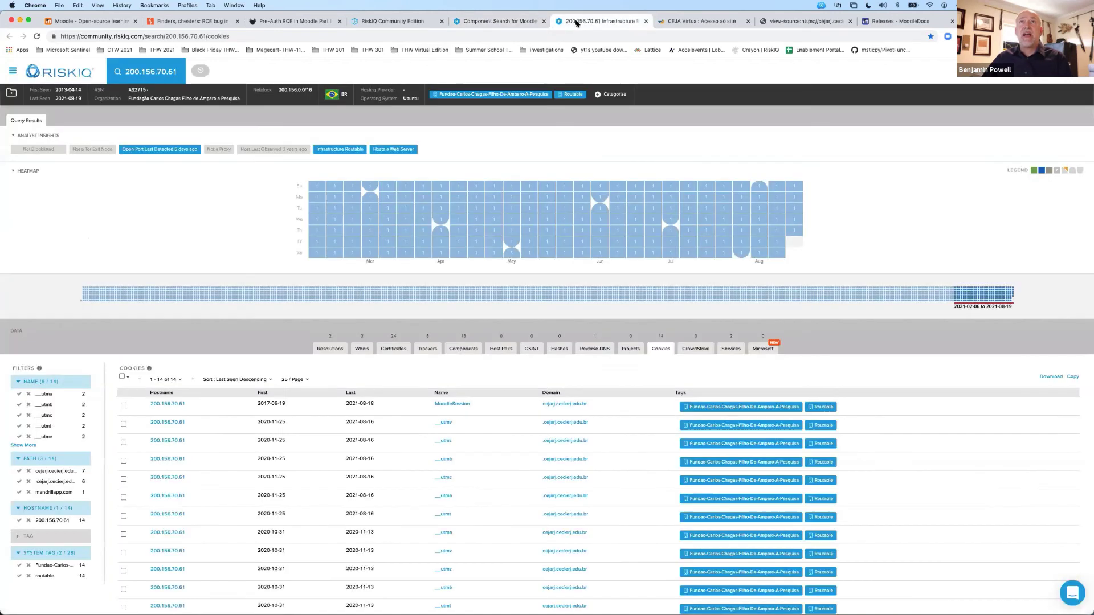
left_click(304, 34)
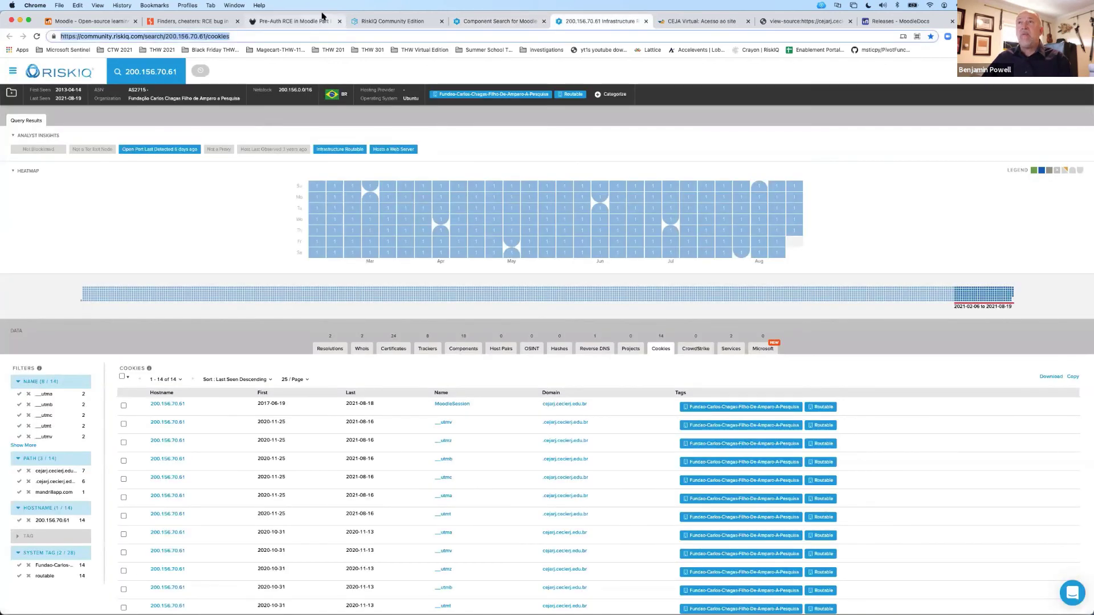
left_click(492, 21)
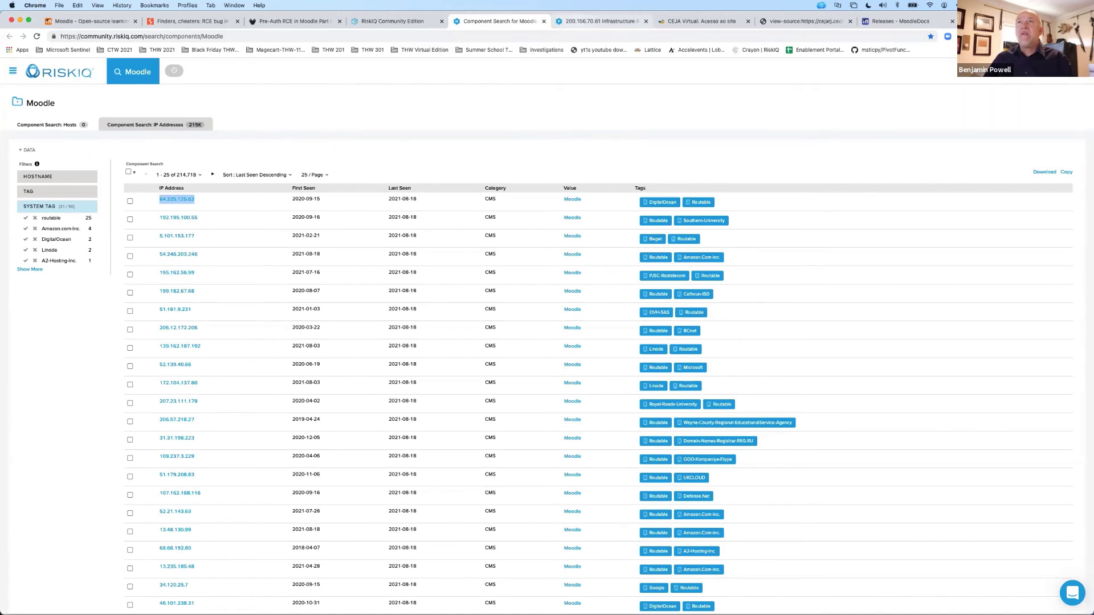
Step: Review the components and the open services recorded in RiskIQ for 200.156.70.61
left_click(600, 21)
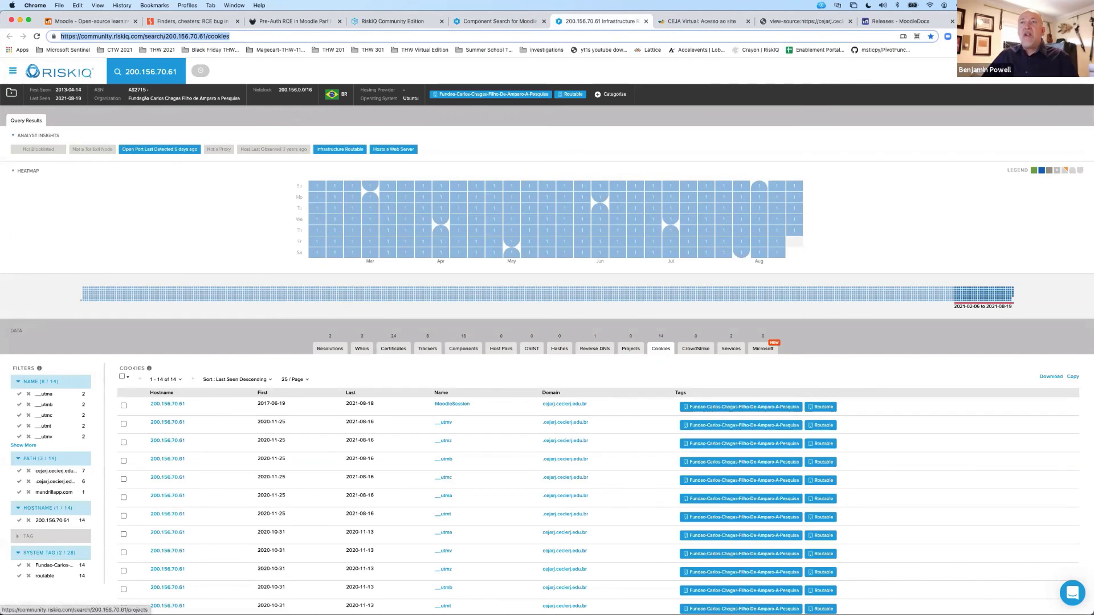
left_click(463, 348)
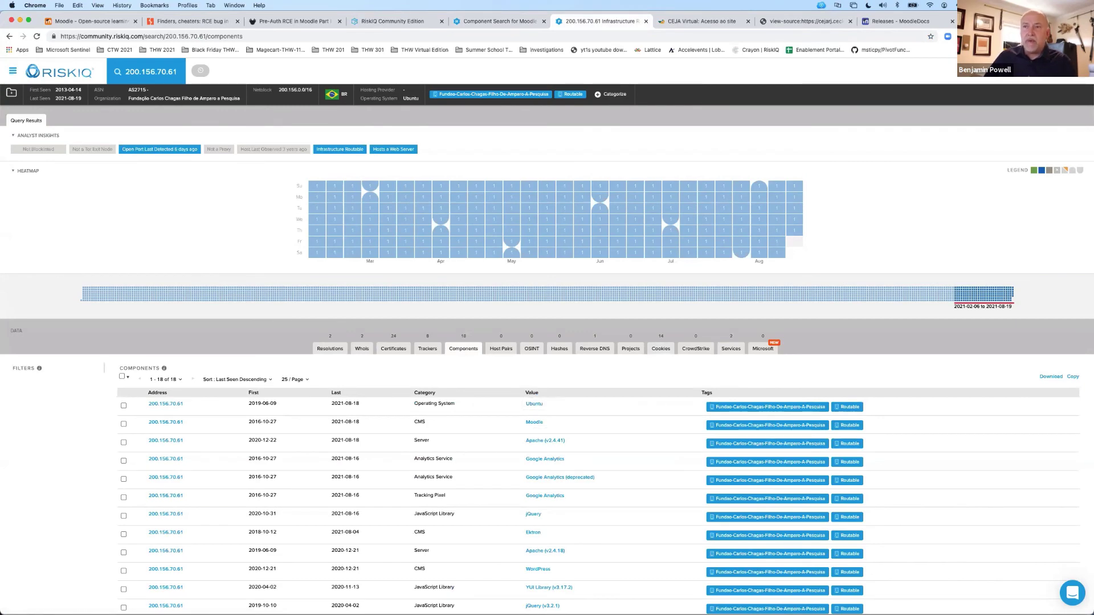
scroll(551, 490, "down", 2)
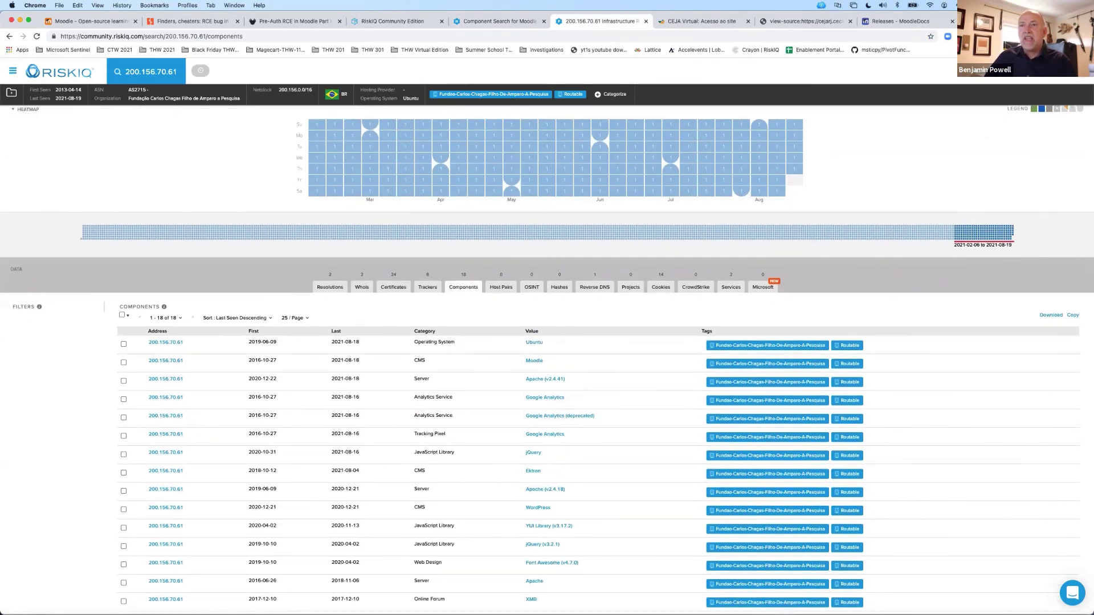
scroll(538, 505, "down", 3)
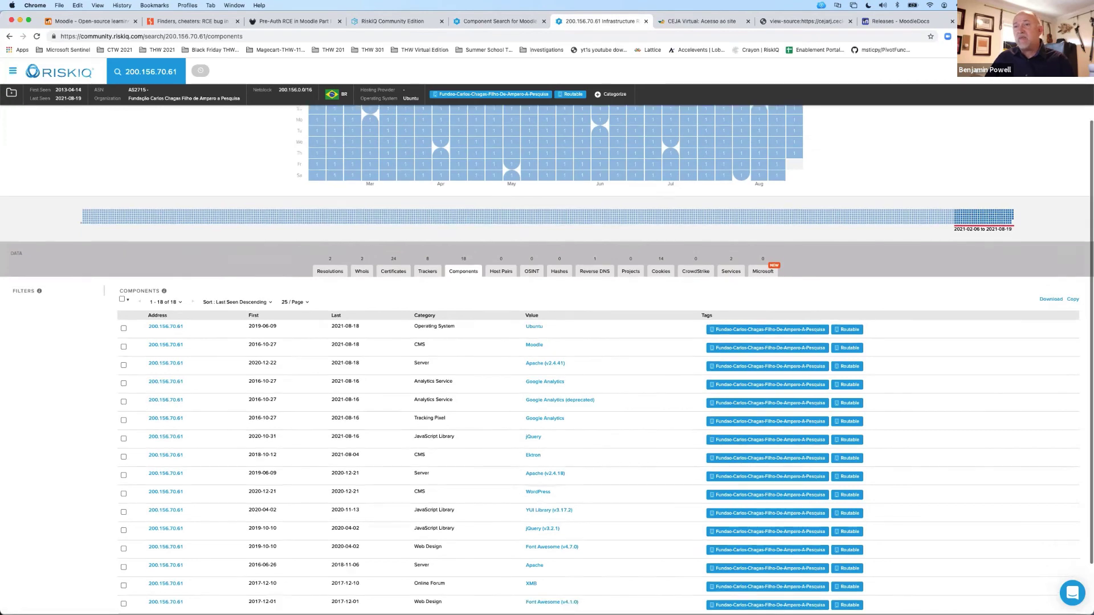
scroll(547, 342, "up", 5)
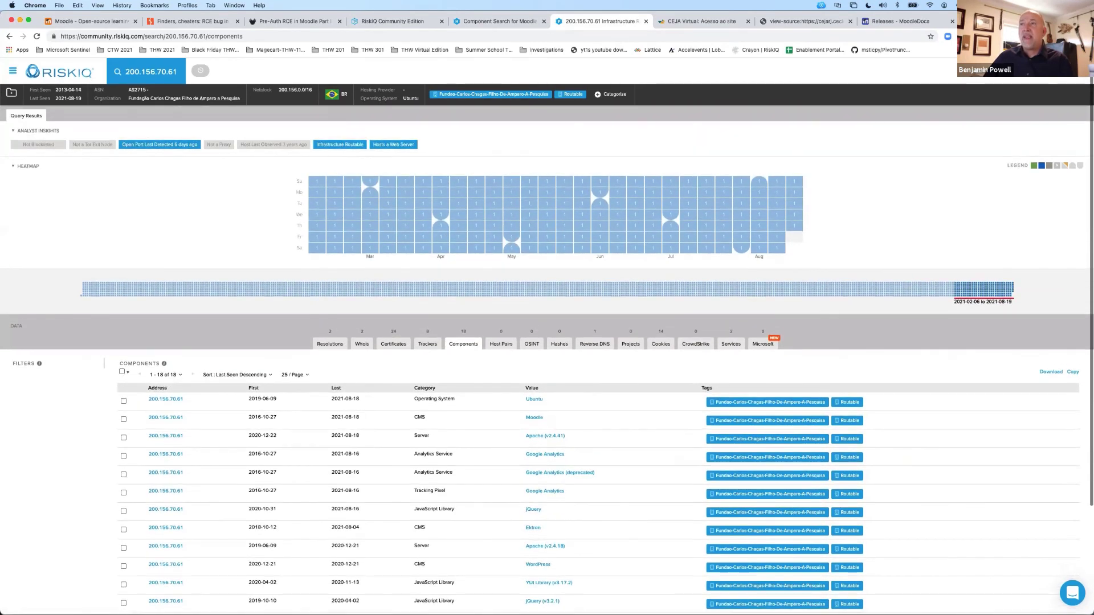
left_click(730, 345)
scroll(546, 342, "down", 5)
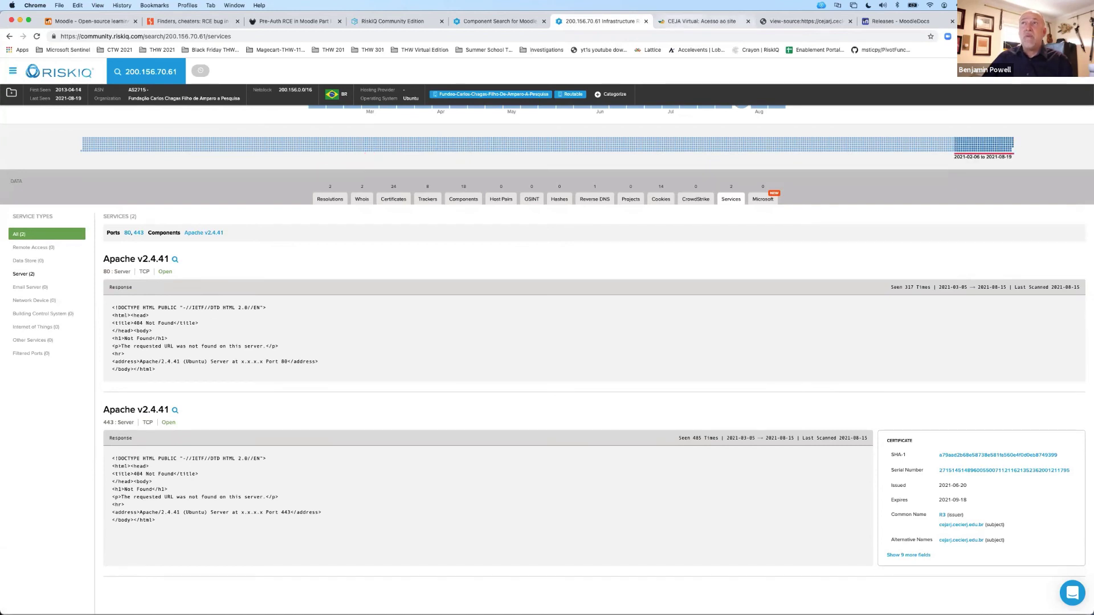
Step: Show the CEJA Virtual login page, open its page source and find "version" in it
key("ctrl+Tab")
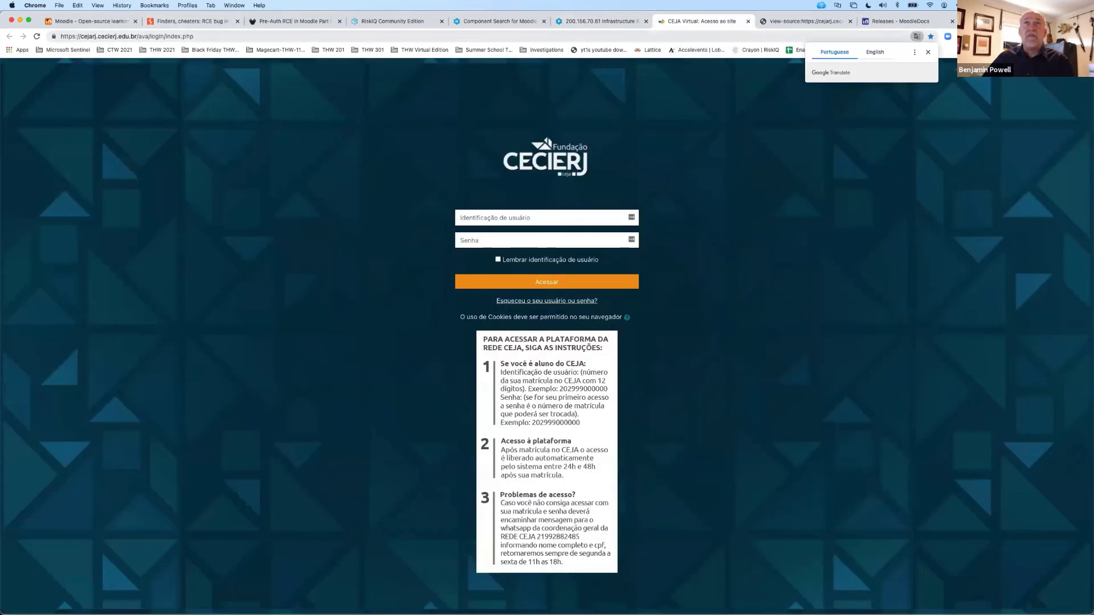
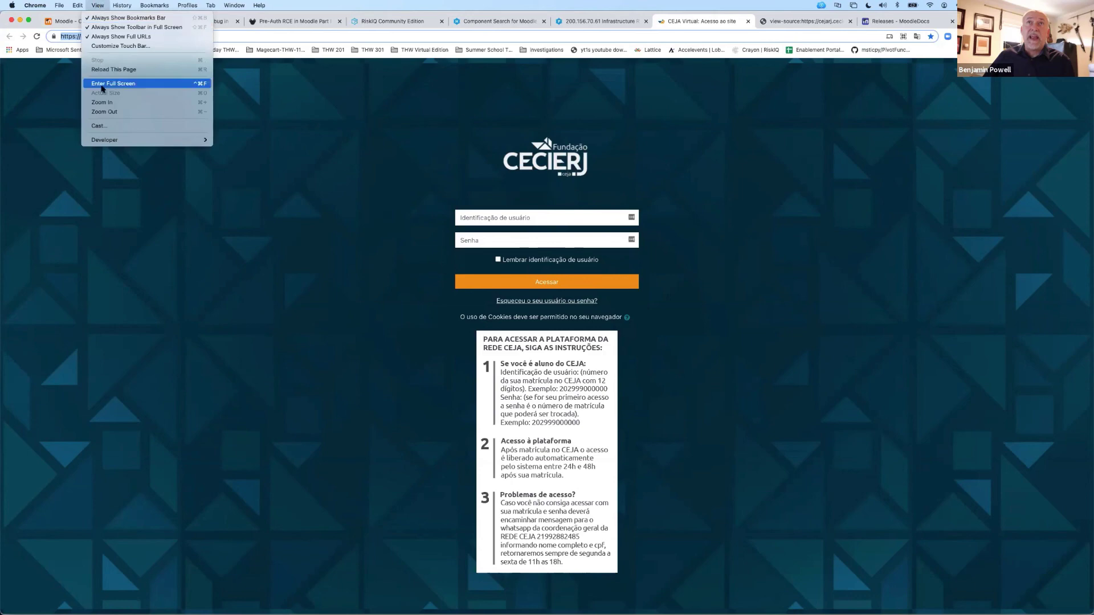
mouse_move(109, 140)
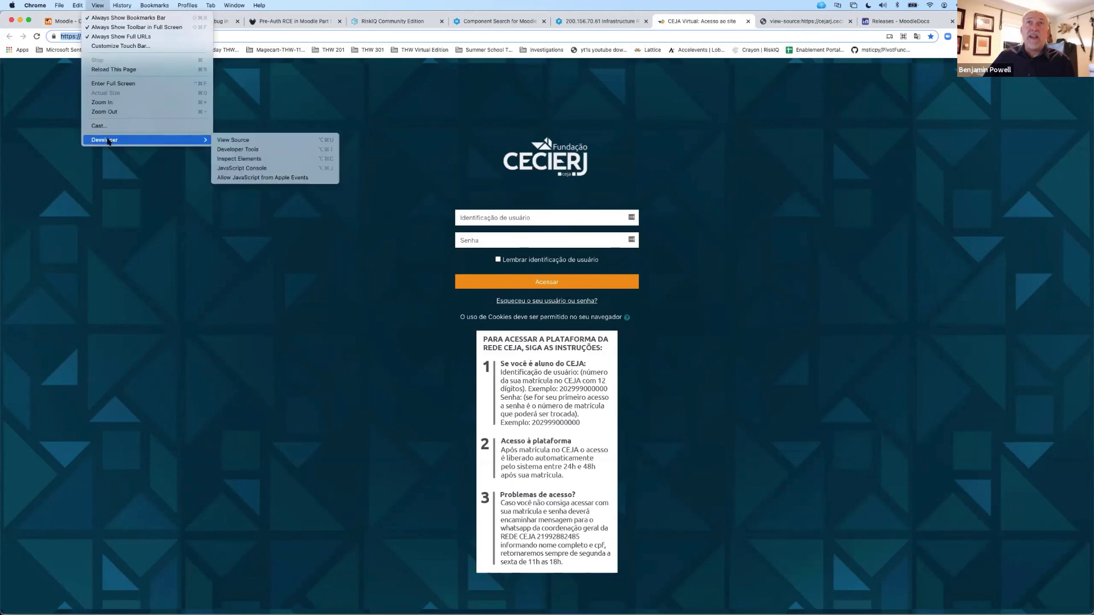
left_click(240, 142)
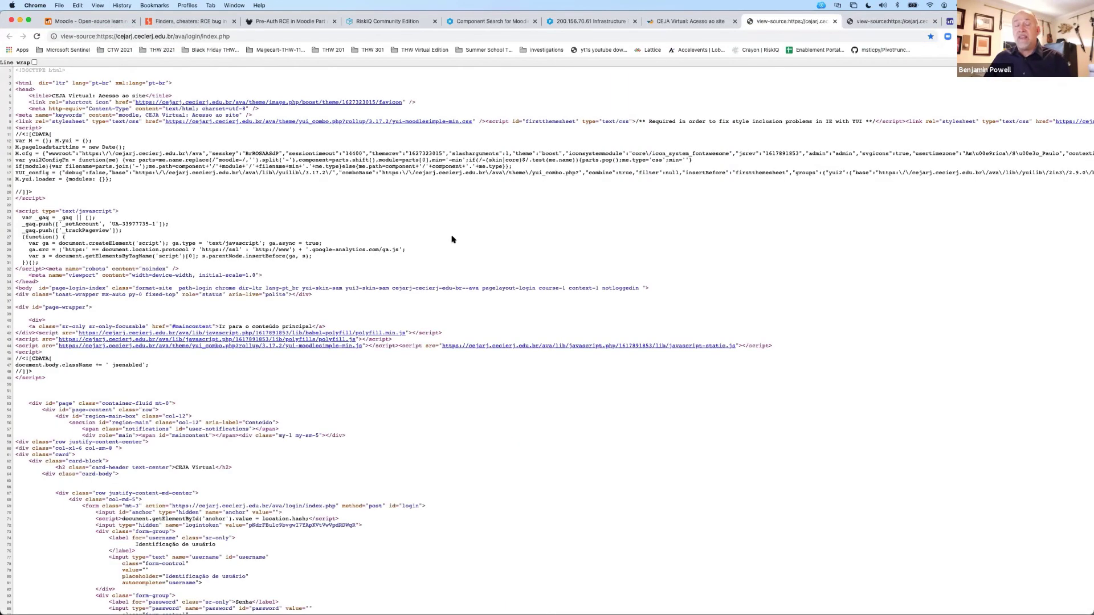
key("super+f")
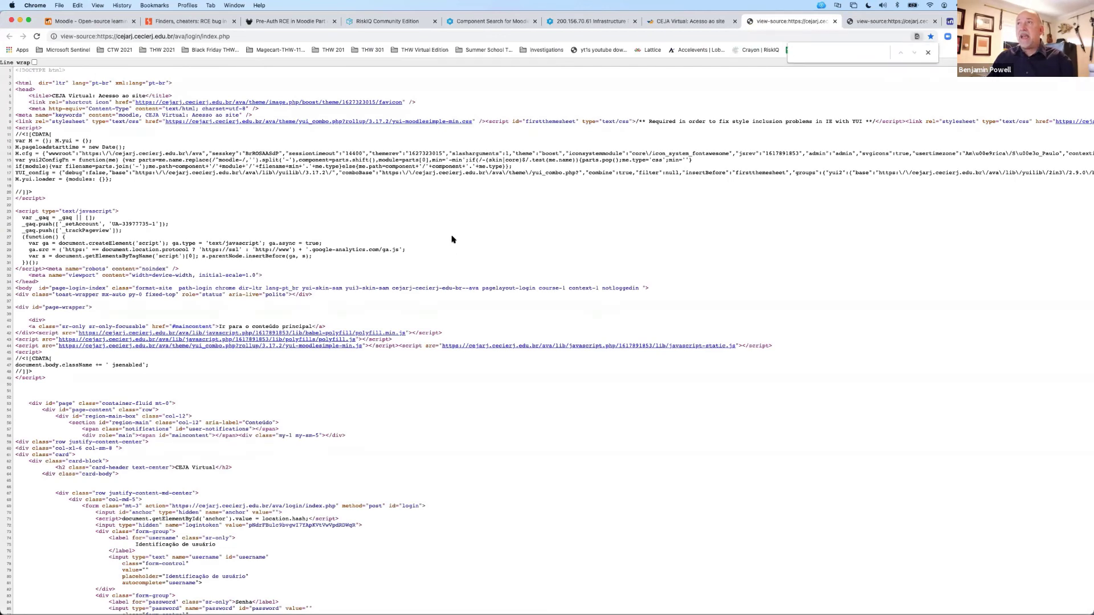
type("version")
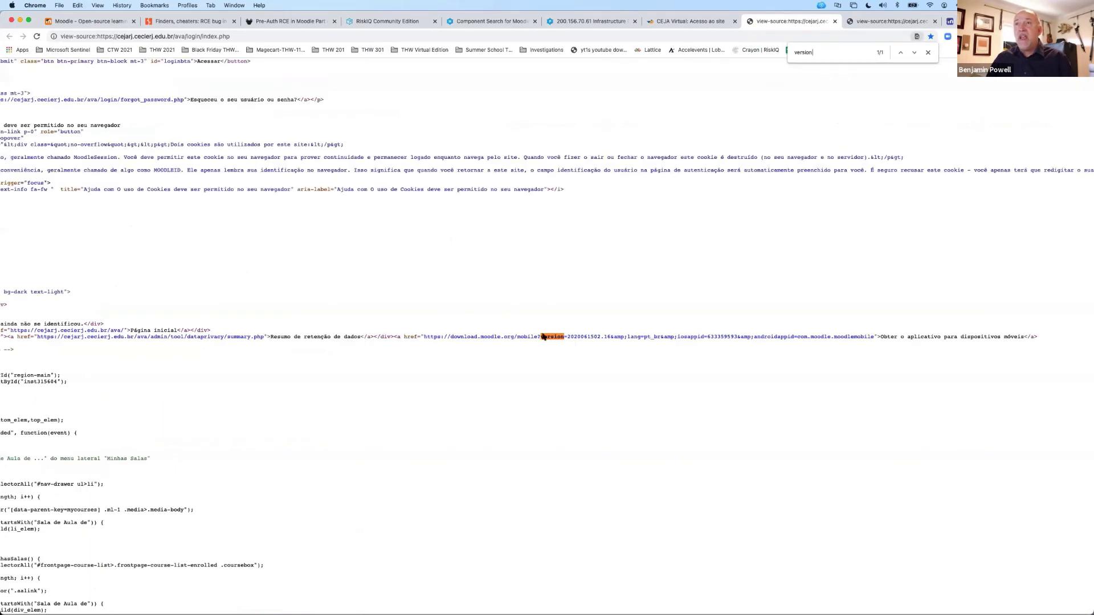
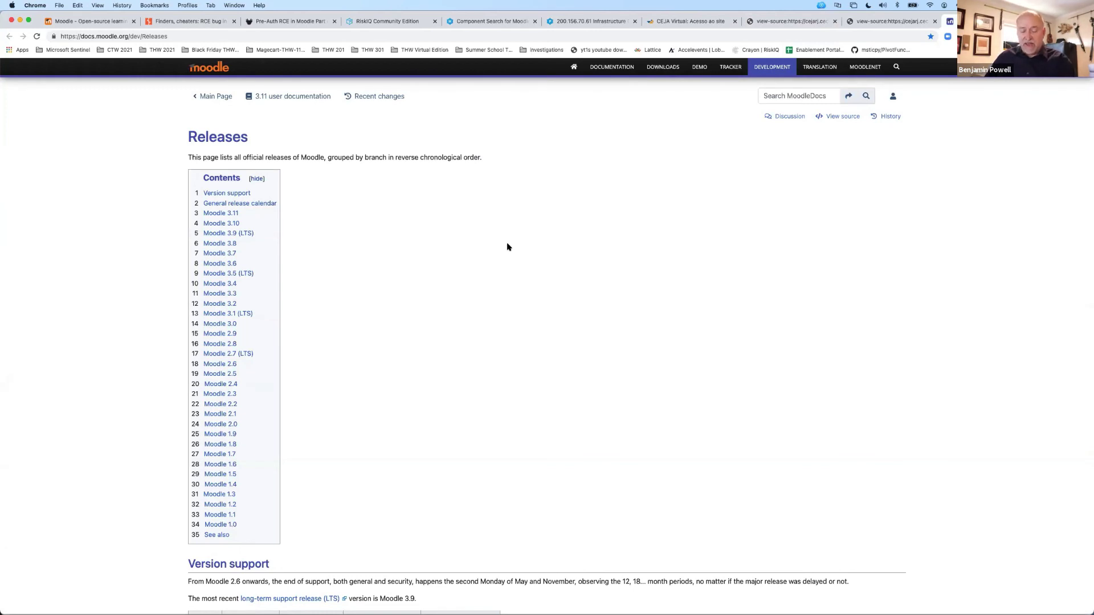
key("super+f")
type("20")
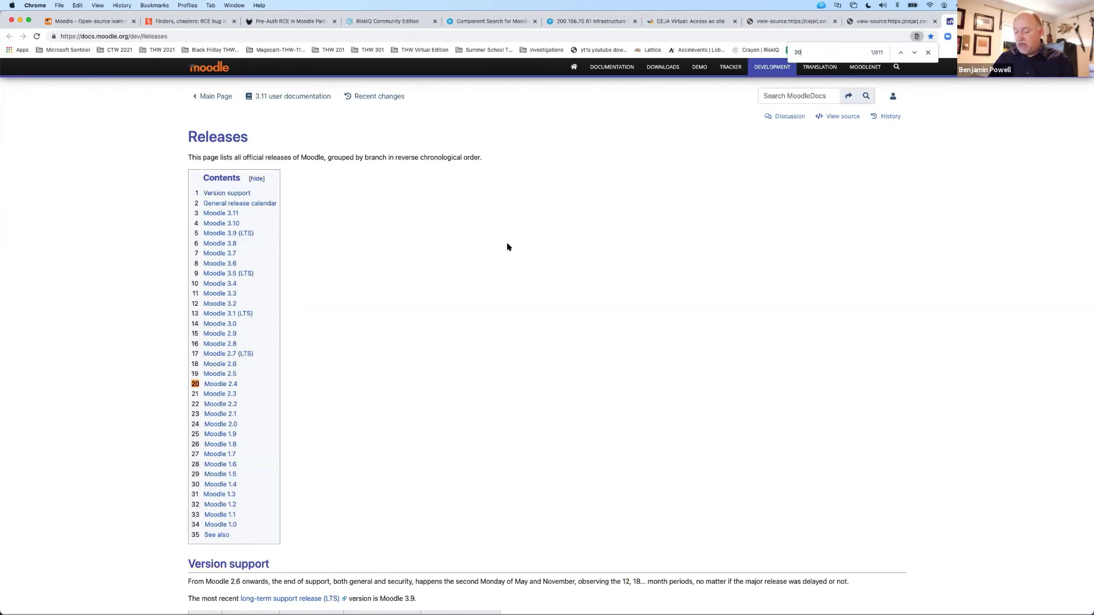
type("20061502")
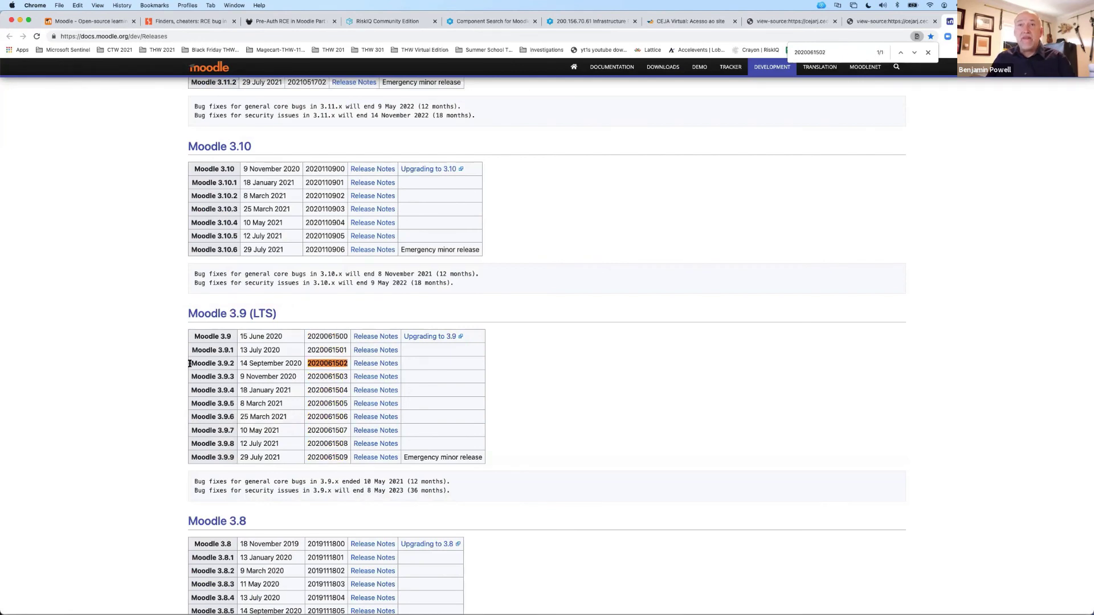
left_click_drag(190, 363, 466, 374)
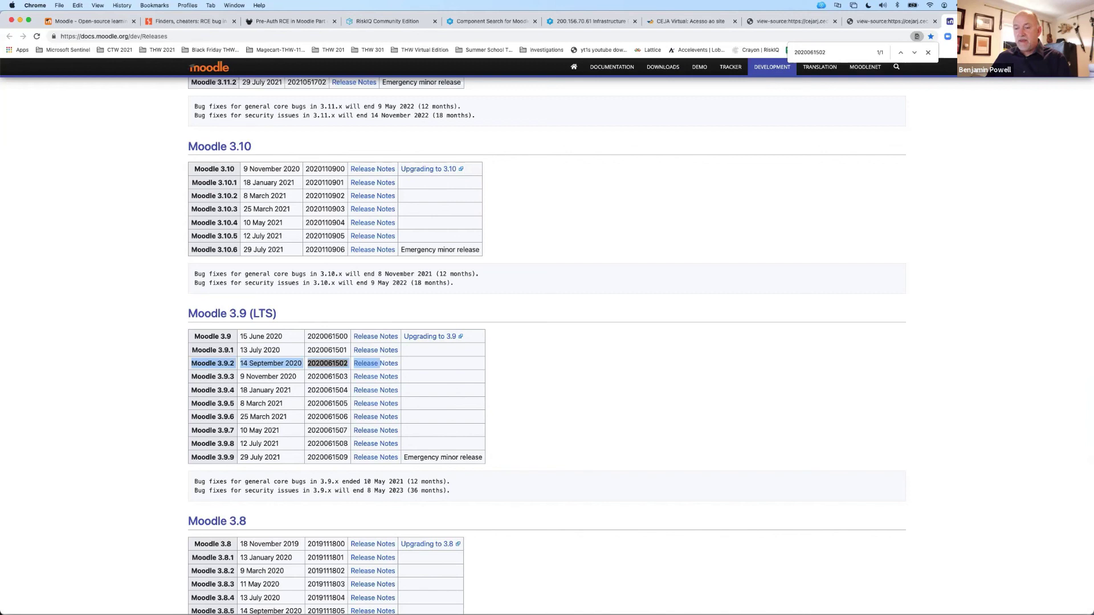
Step: Switch to PowerPoint, present from the current slide to "Wodify Gym Management Application Vulnerability", end the show and select that slide's URLs
key("super+Tab")
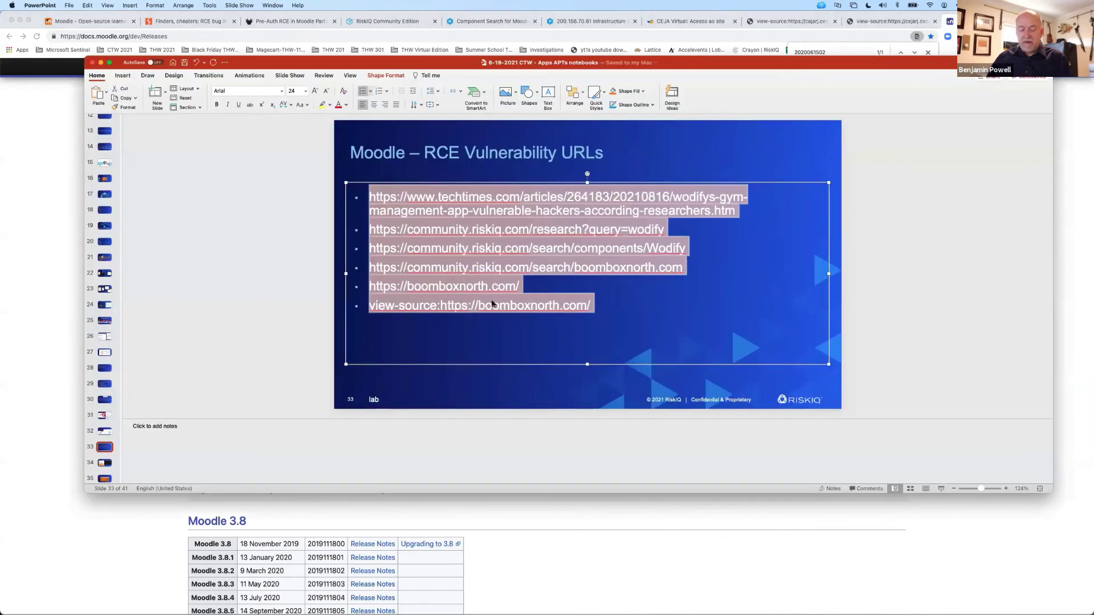
key("shift+super+Return")
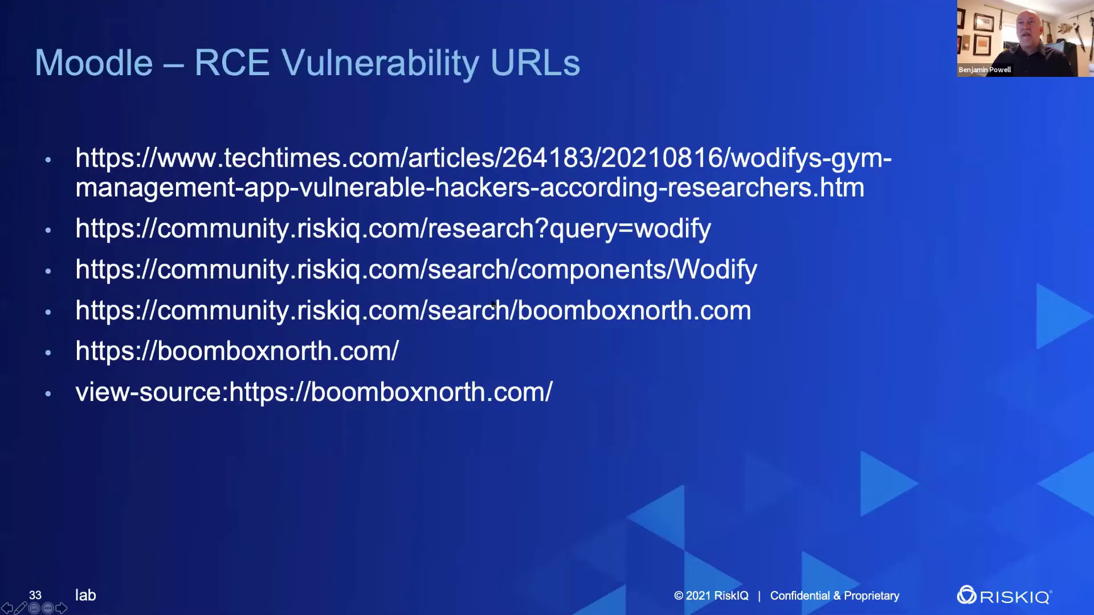
key("Right")
key("Right")
key("Right")
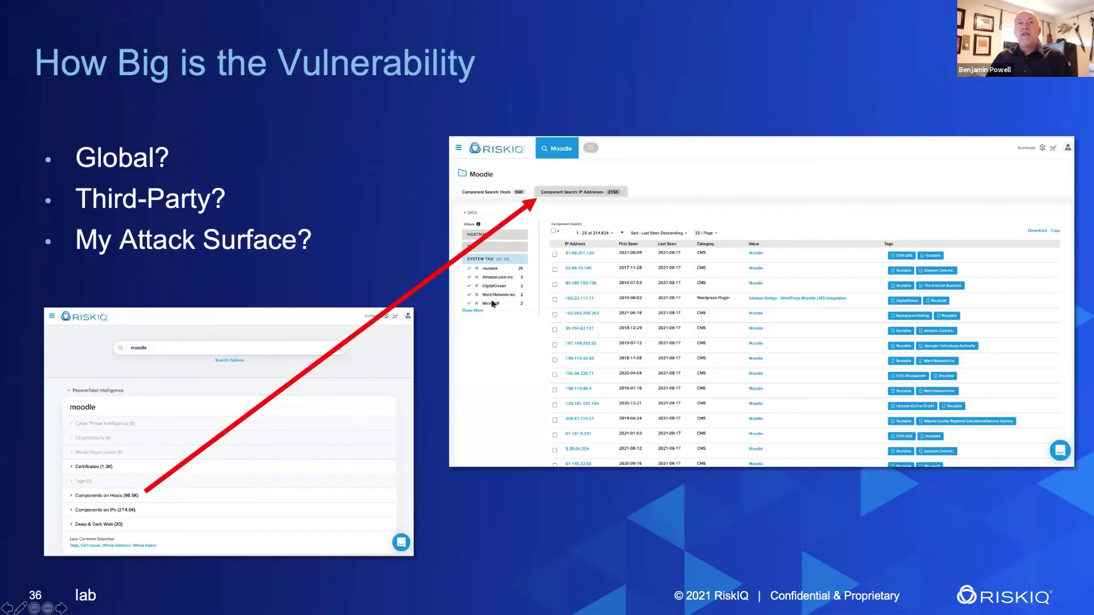
key("Right")
key("Right")
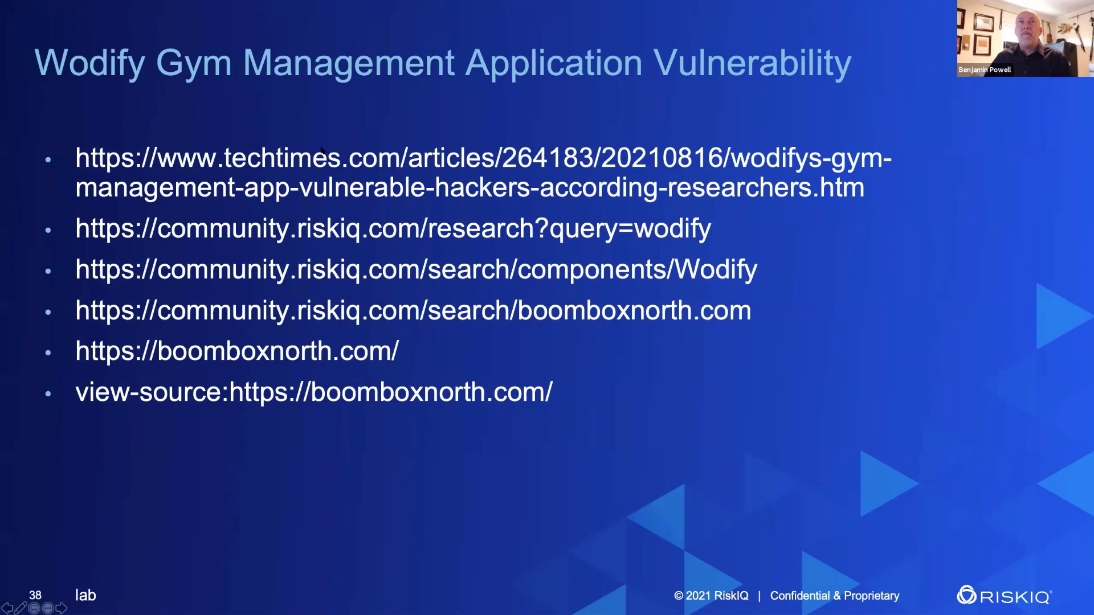
key("Escape")
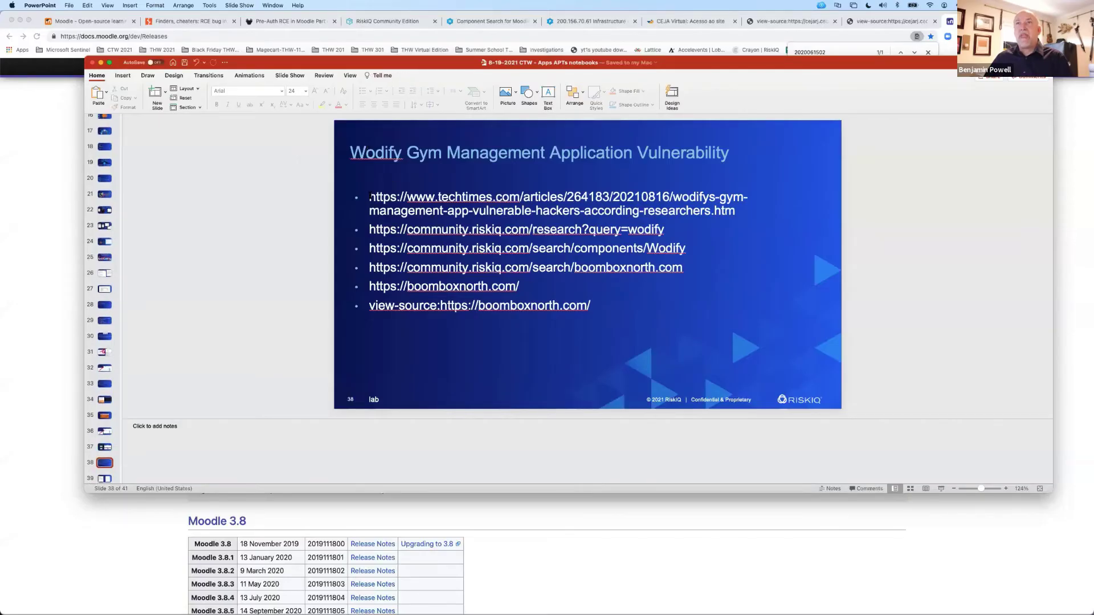
left_click_drag(369, 197, 597, 306)
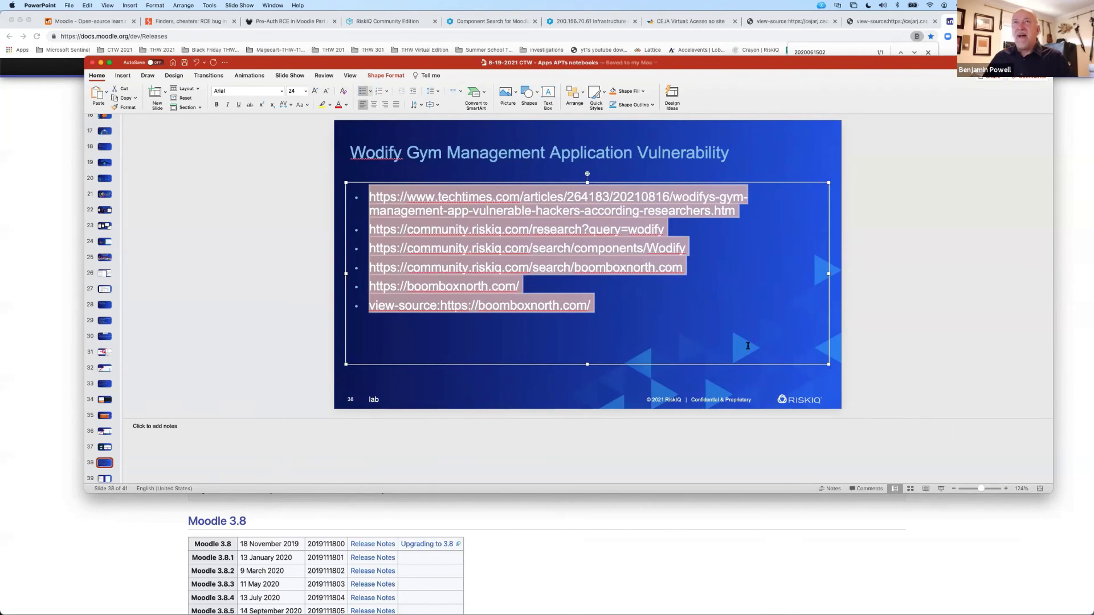
Step: Switch to Chrome and open all bookmarks of the Wodify folder under CTW-8-19-2021 in a new window
left_click(56, 161)
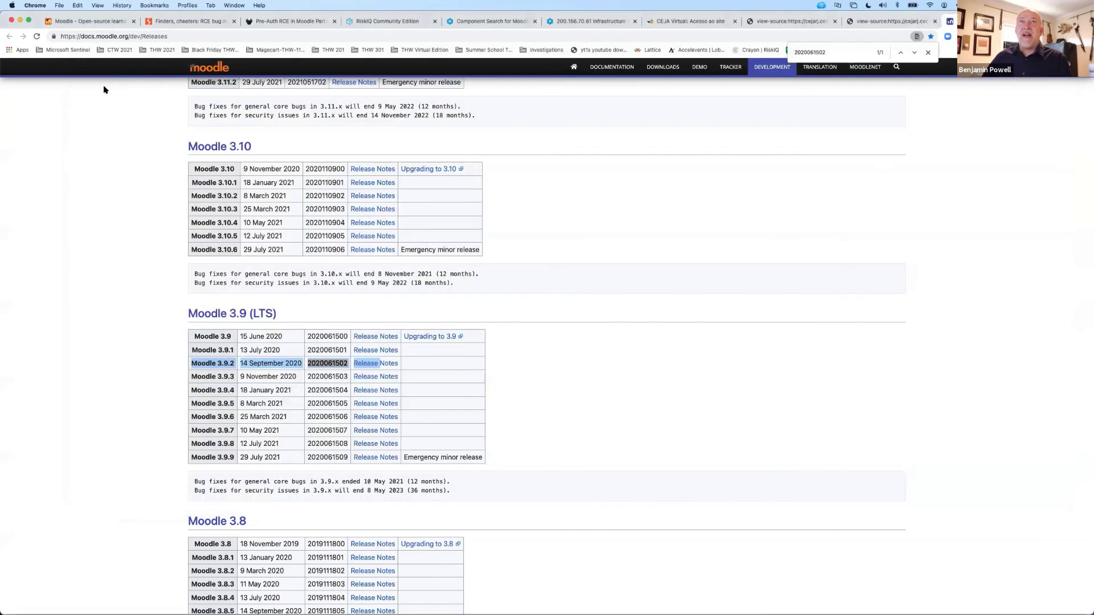
left_click(109, 51)
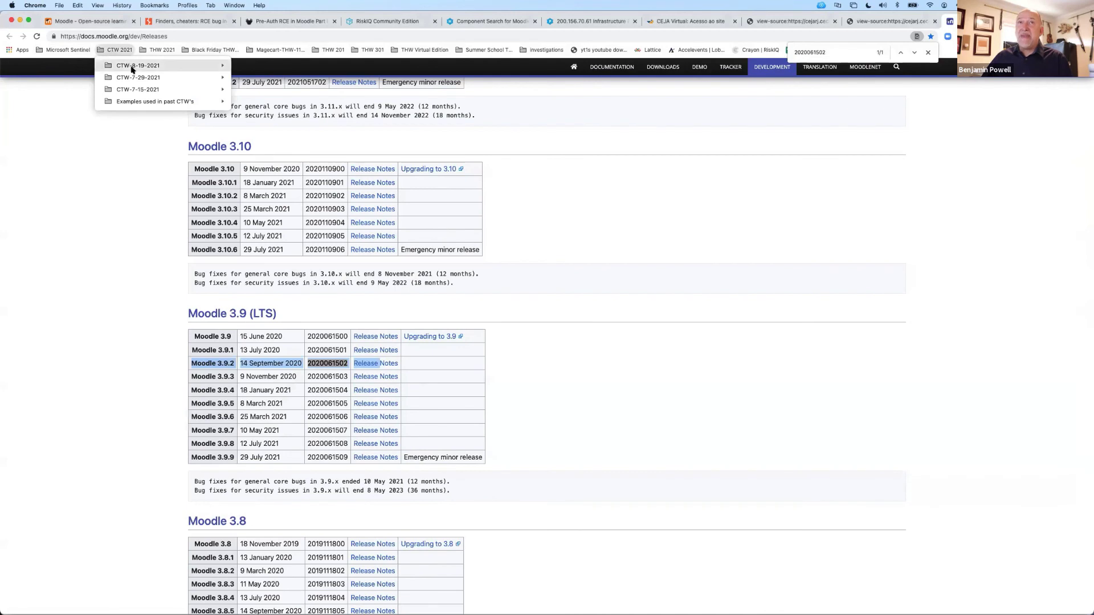
mouse_move(140, 67)
right_click(273, 90)
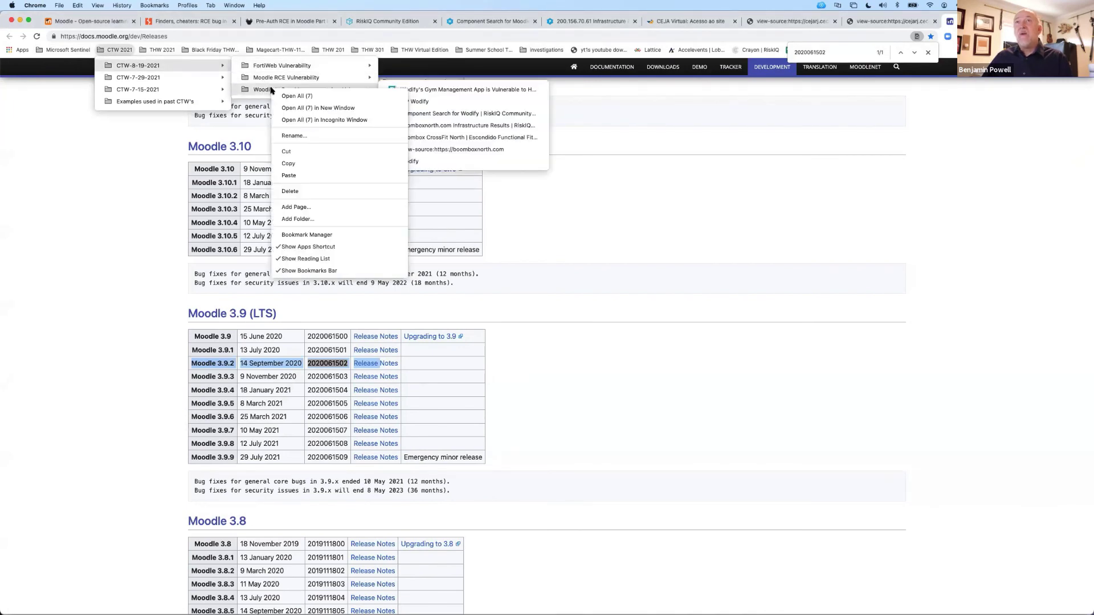
left_click(347, 108)
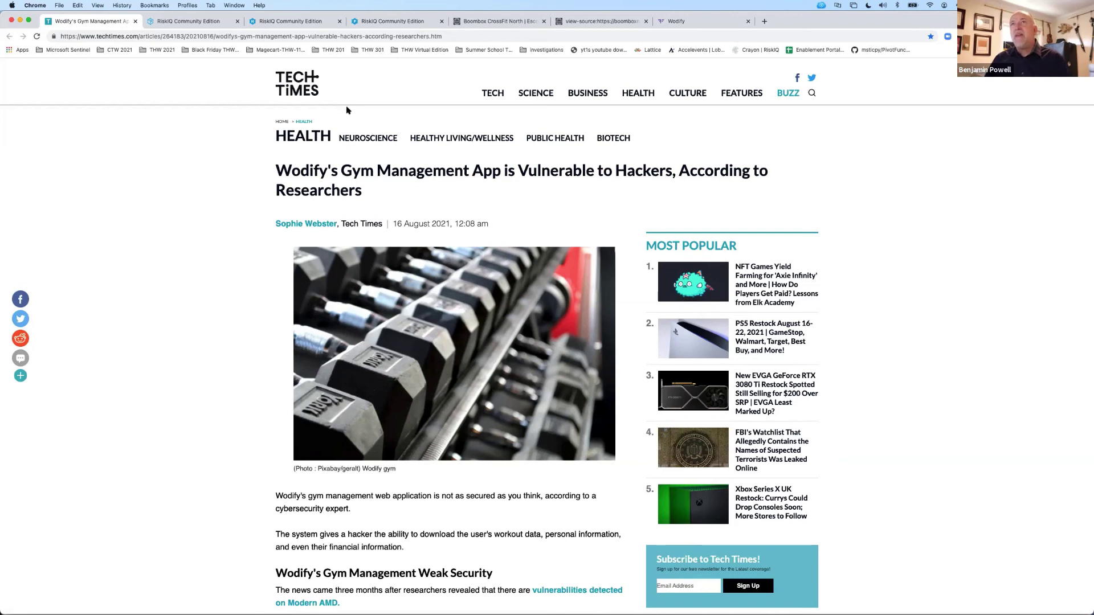
Step: Show the RiskIQ search results for wodify and expand the components found on hosts and on IPs
left_click(212, 27)
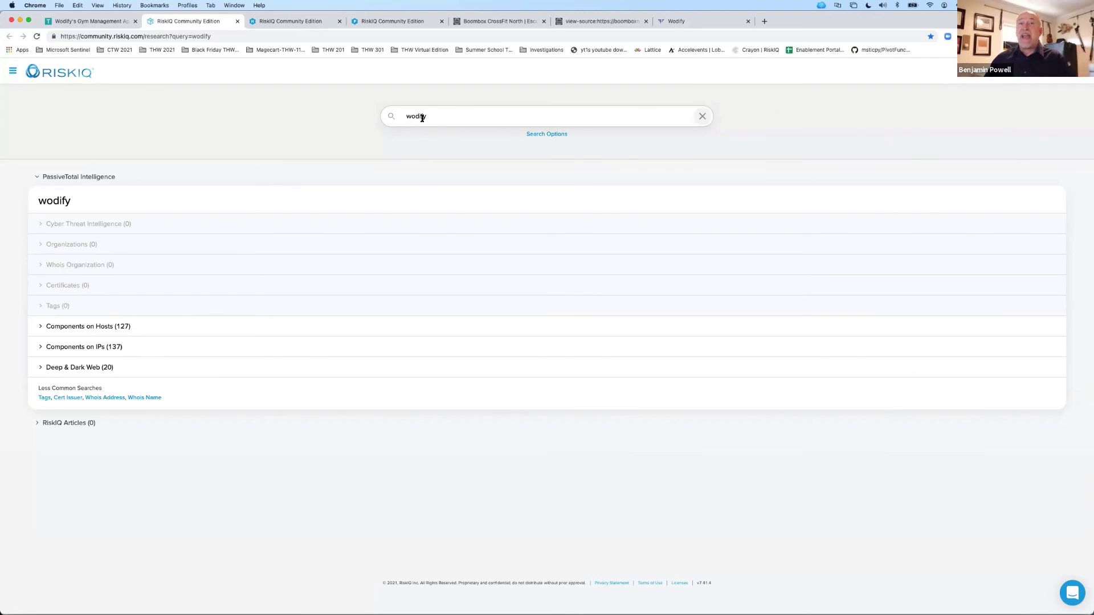
left_click(47, 326)
left_click(43, 477)
scroll(279, 462, "down", 5)
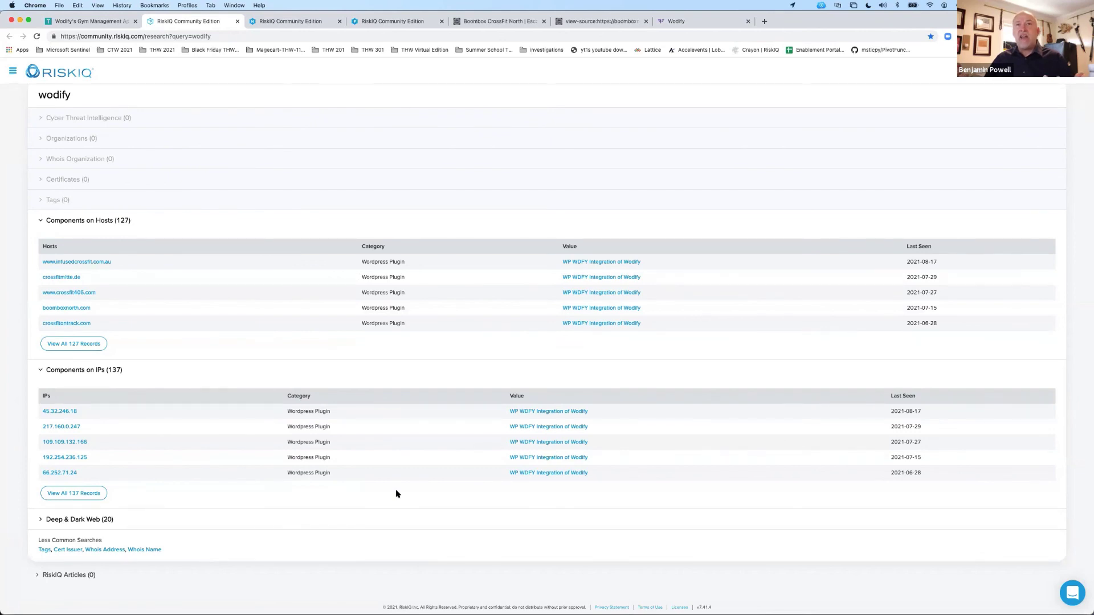
Step: Open the "WP WDFY Integration of Wodify" component search in a new tab and list its hosts
right_click(533, 416)
left_click(260, 114)
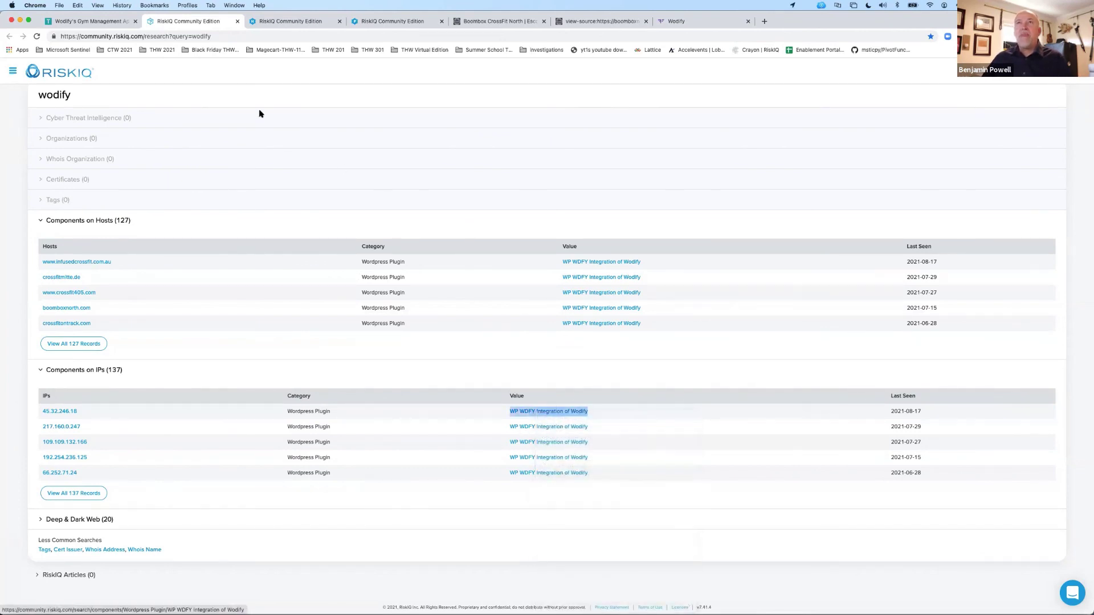
key("ctrl+Tab")
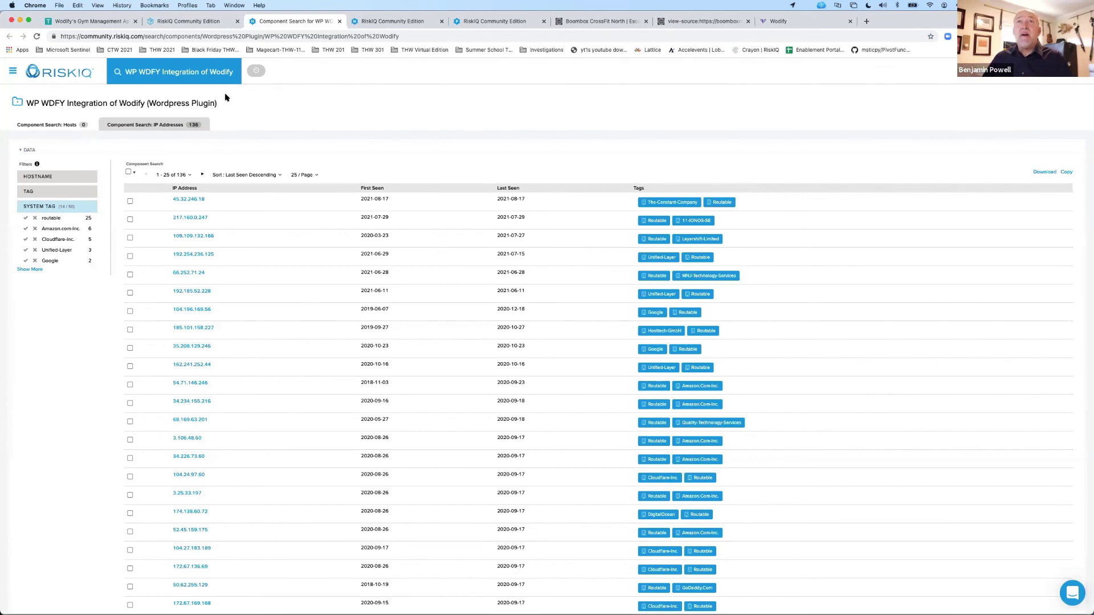
left_click(72, 124)
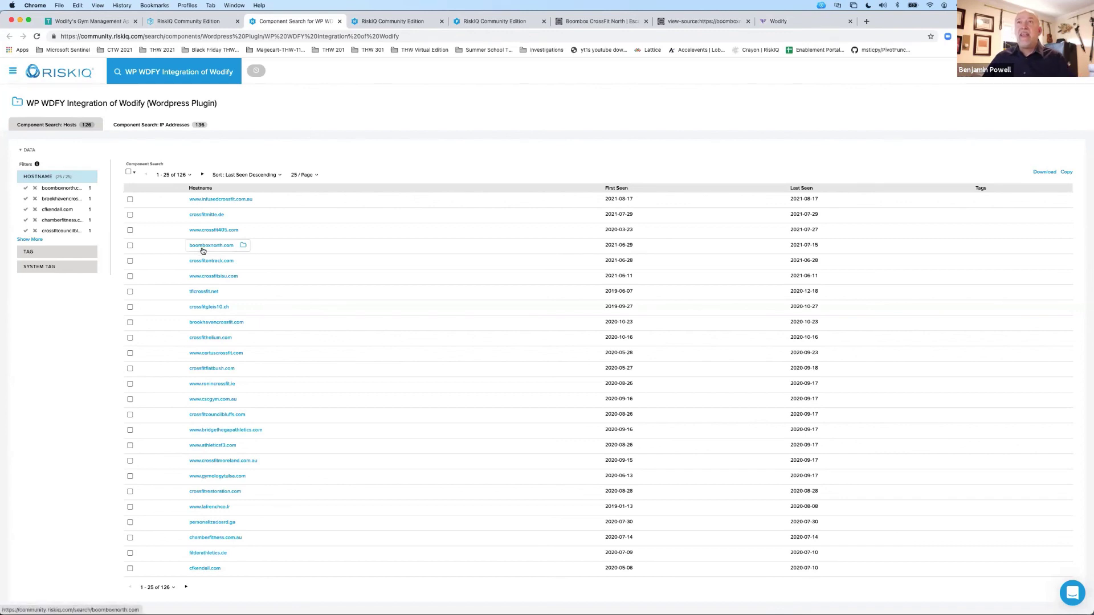
Step: Look over the Boombox CrossFit North website for Wodify references, and show the IP results of the Wodify component search
left_click(620, 23)
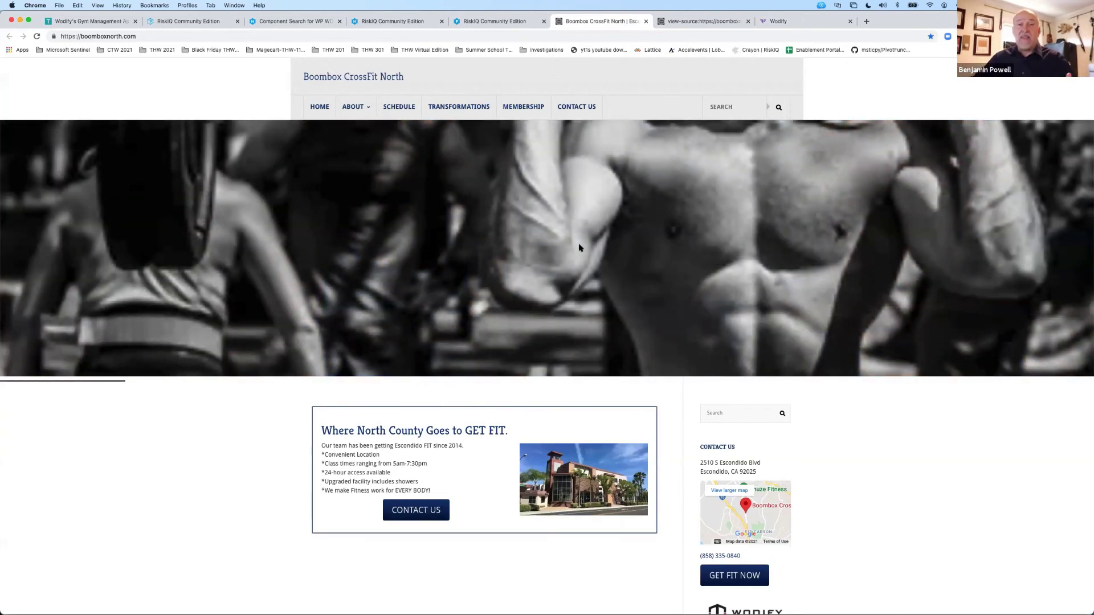
scroll(708, 295, "down", 3)
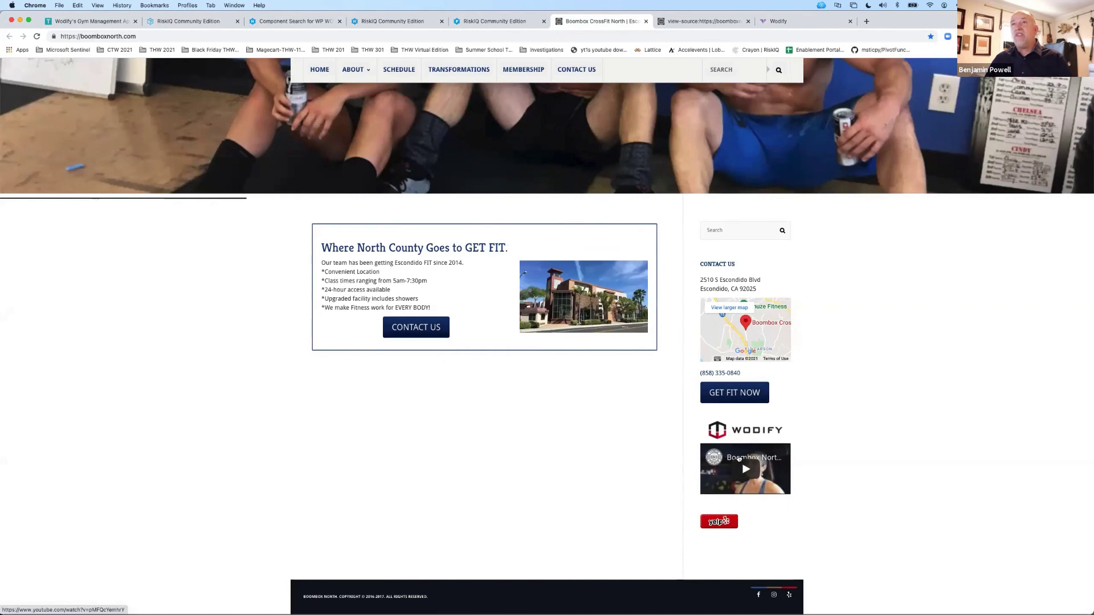
scroll(739, 458, "up", 1)
scroll(739, 459, "up", 5)
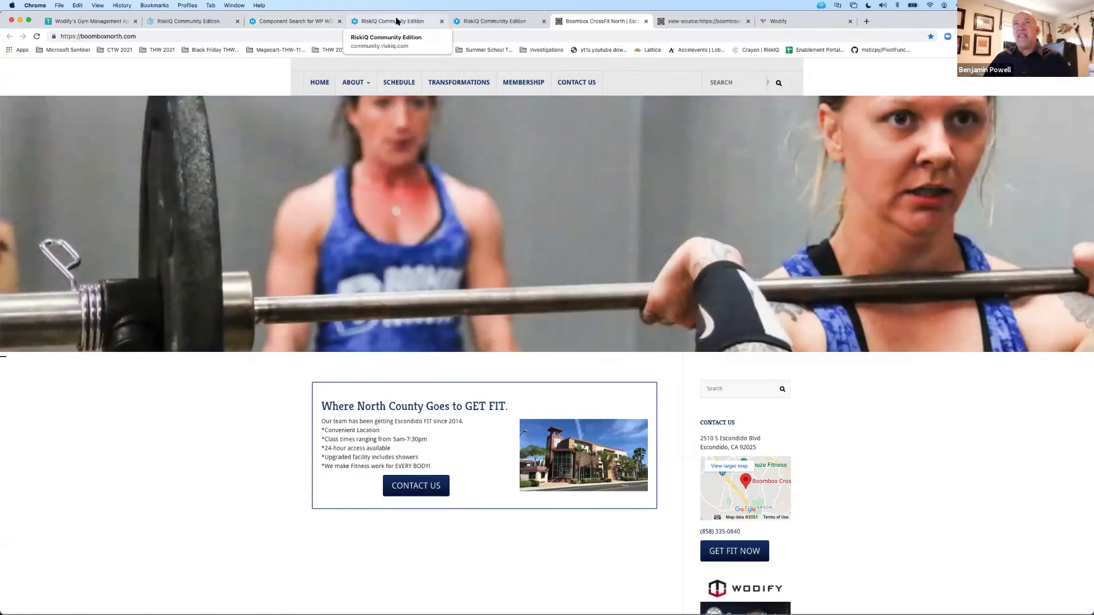
left_click(397, 21)
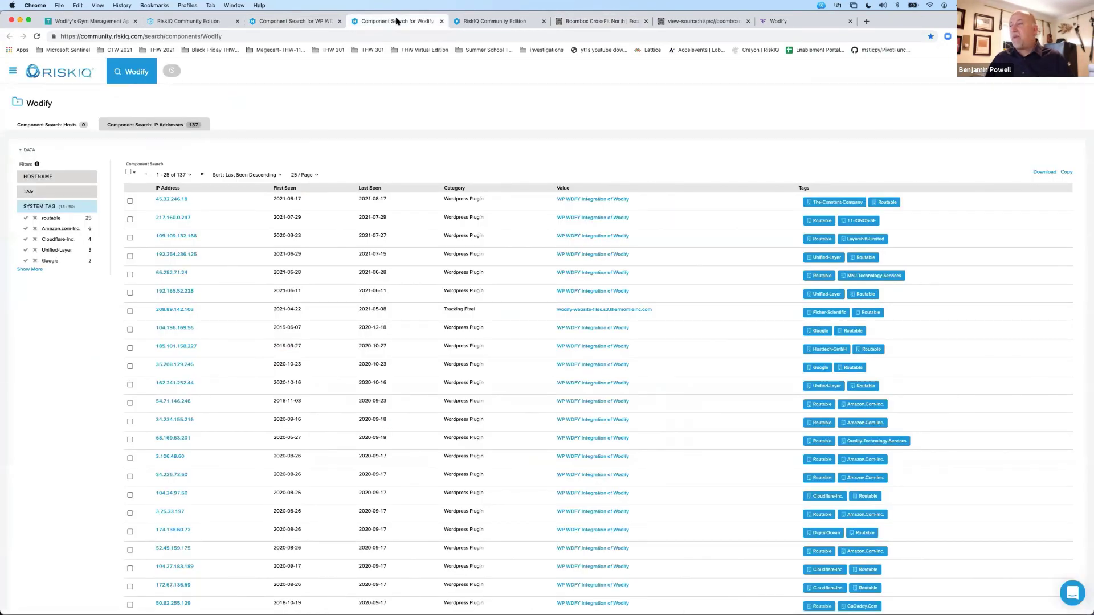
Step: Search the page source of the Boombox CrossFit North website for "wodify" and step through the matches
left_click(605, 23)
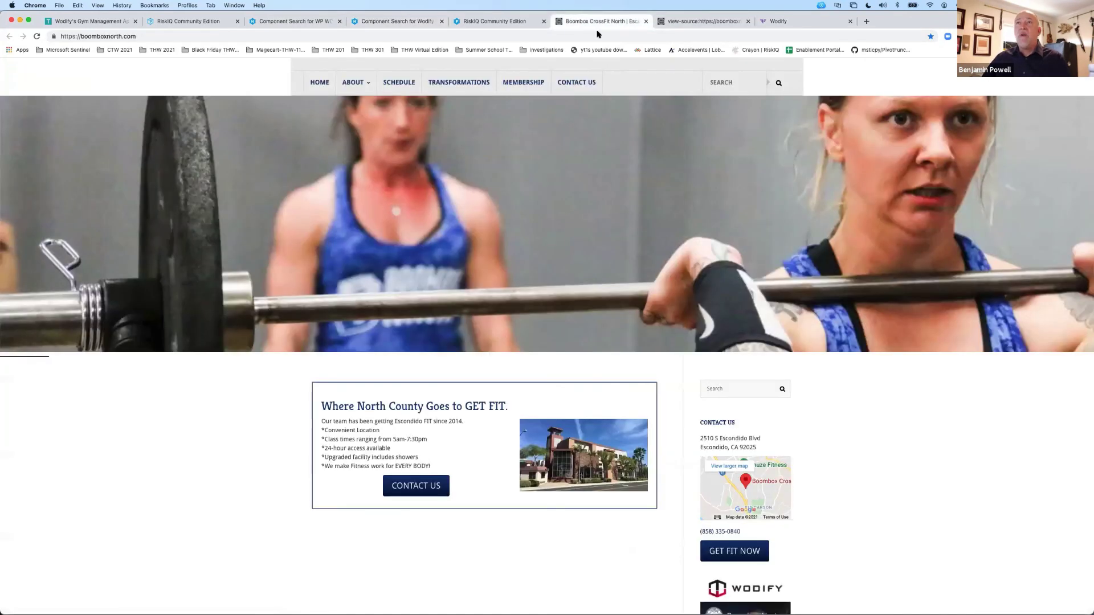
left_click(681, 26)
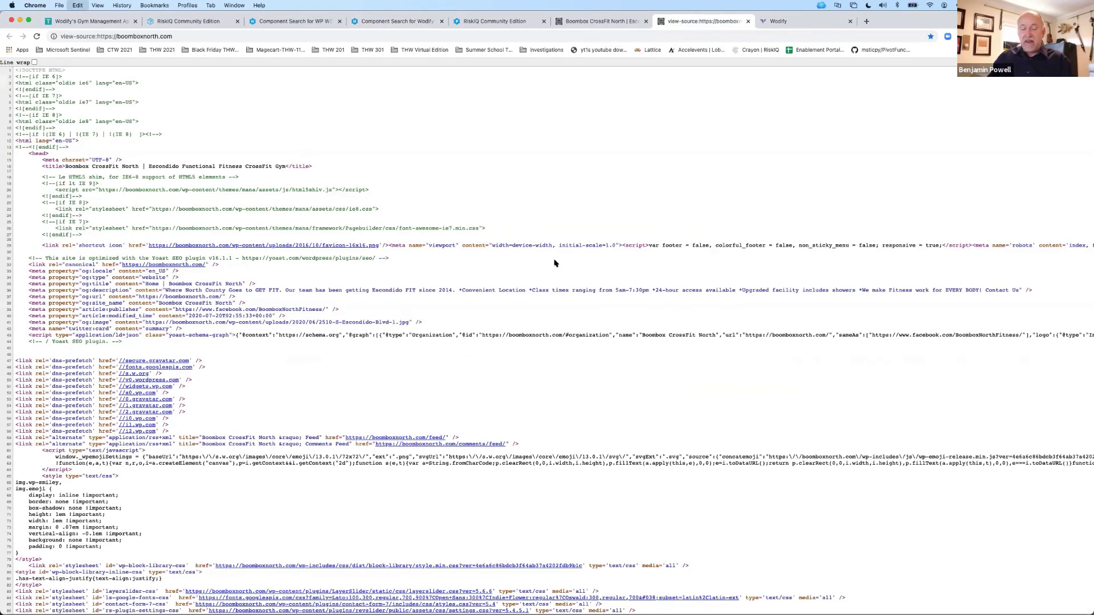
key("super+f")
type("wo")
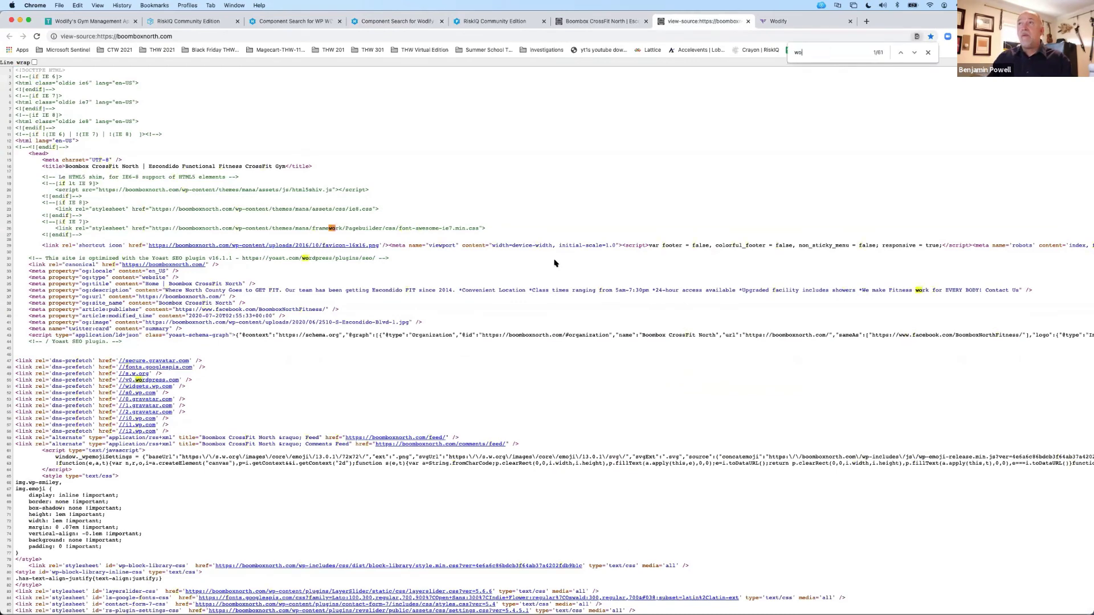
type("dify")
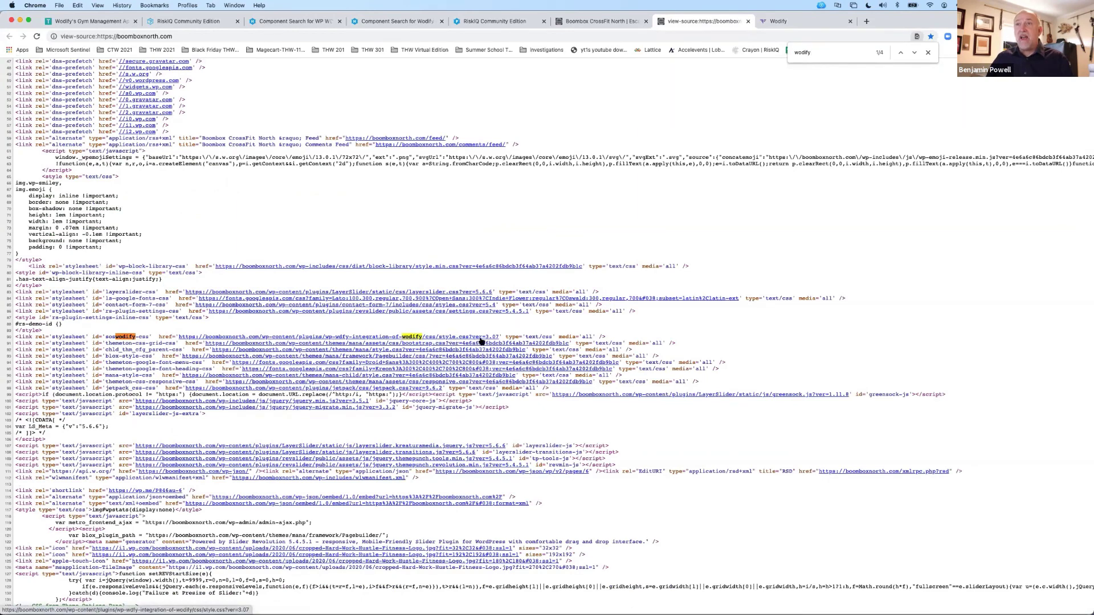
left_click(913, 52)
left_click(913, 53)
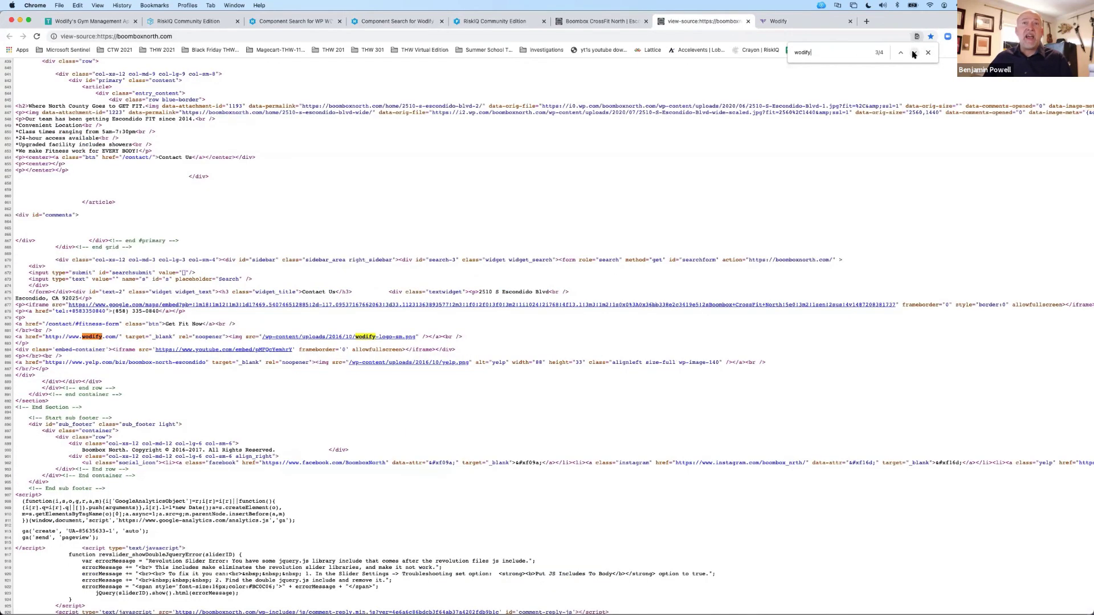
left_click(914, 53)
left_click(914, 53)
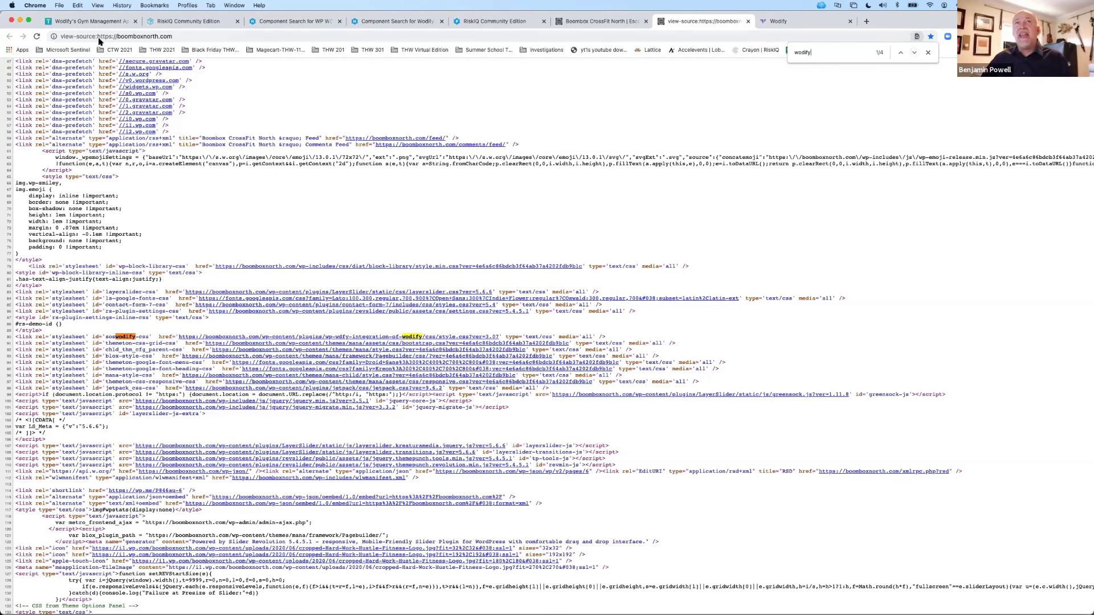
Step: Close the Wodify browser window and bring up the FortiWeb window with the RiskIQ search for CVE-2020-29015
left_click(11, 21)
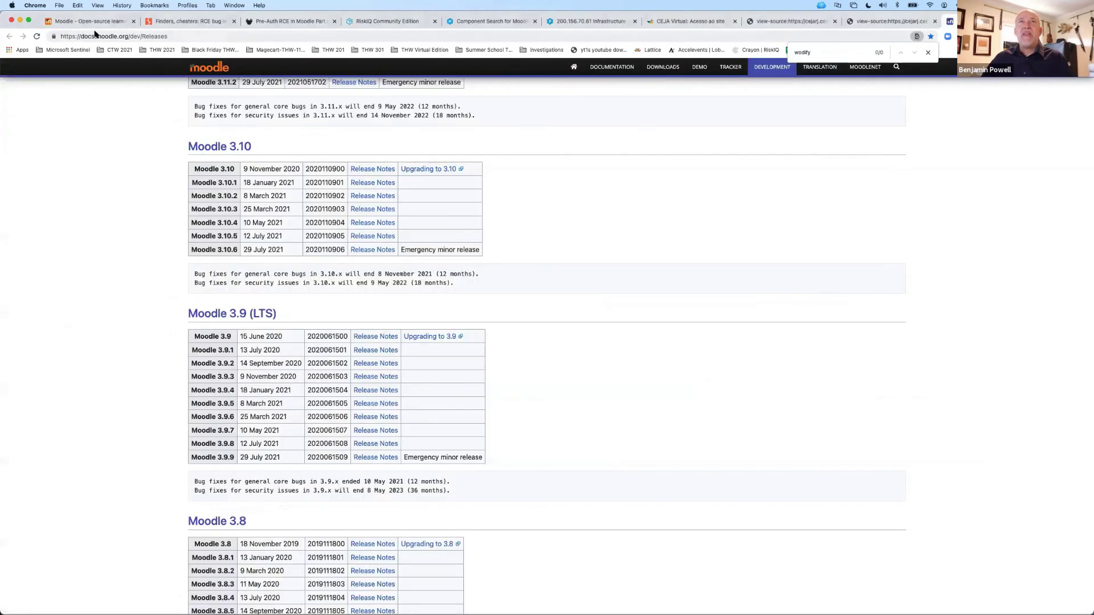
key("Escape")
key("super+grave")
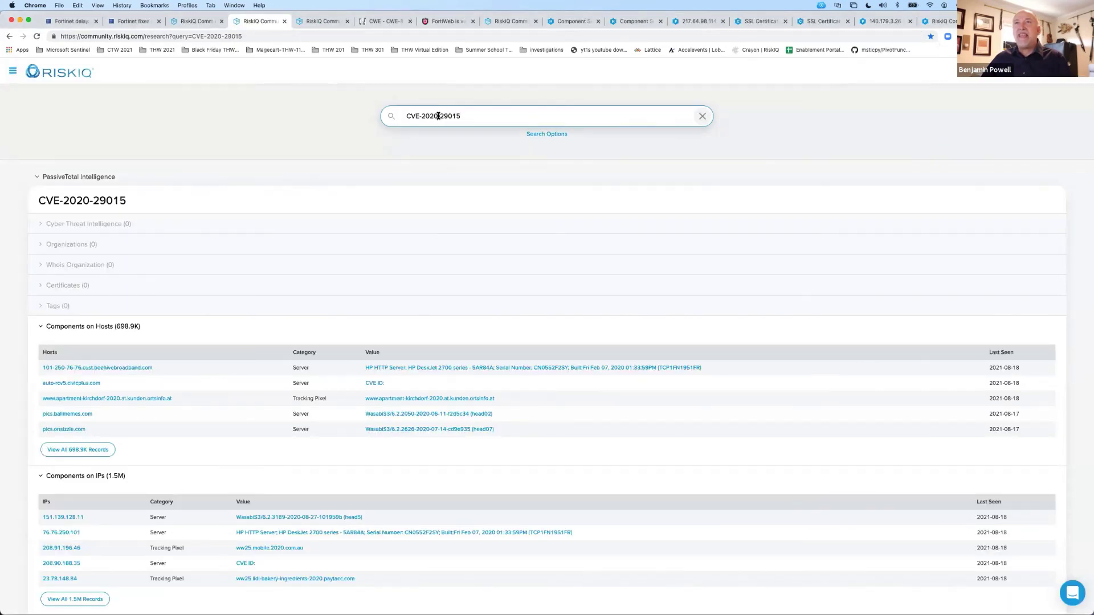
Step: Reload the RiskIQ search results page for CVE-2020-29015
left_click_drag(438, 116, 389, 118)
left_click(464, 117)
left_click(457, 116)
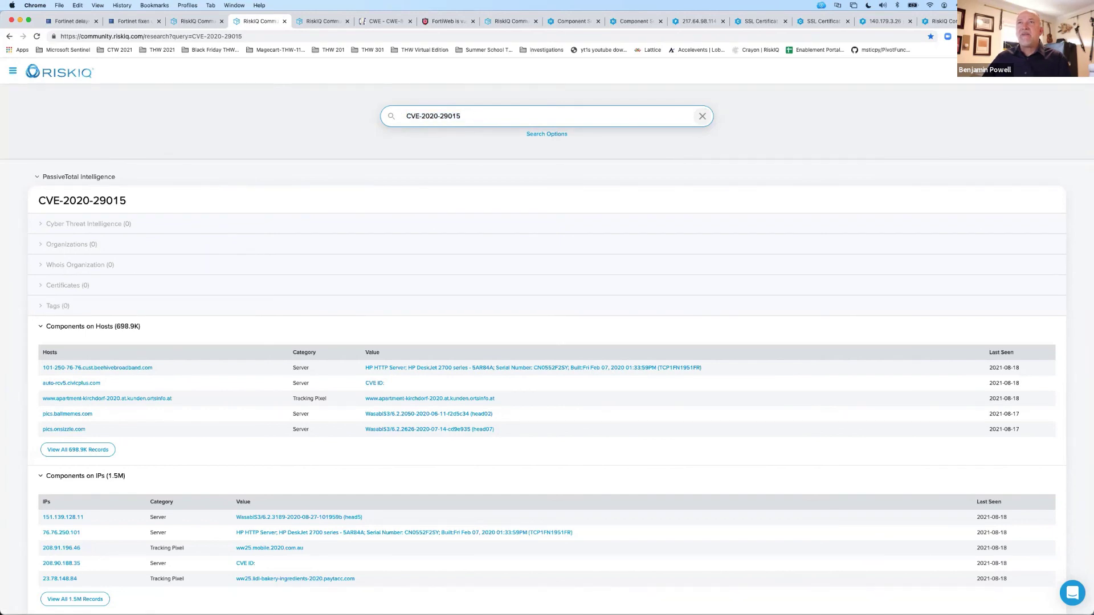
left_click(37, 36)
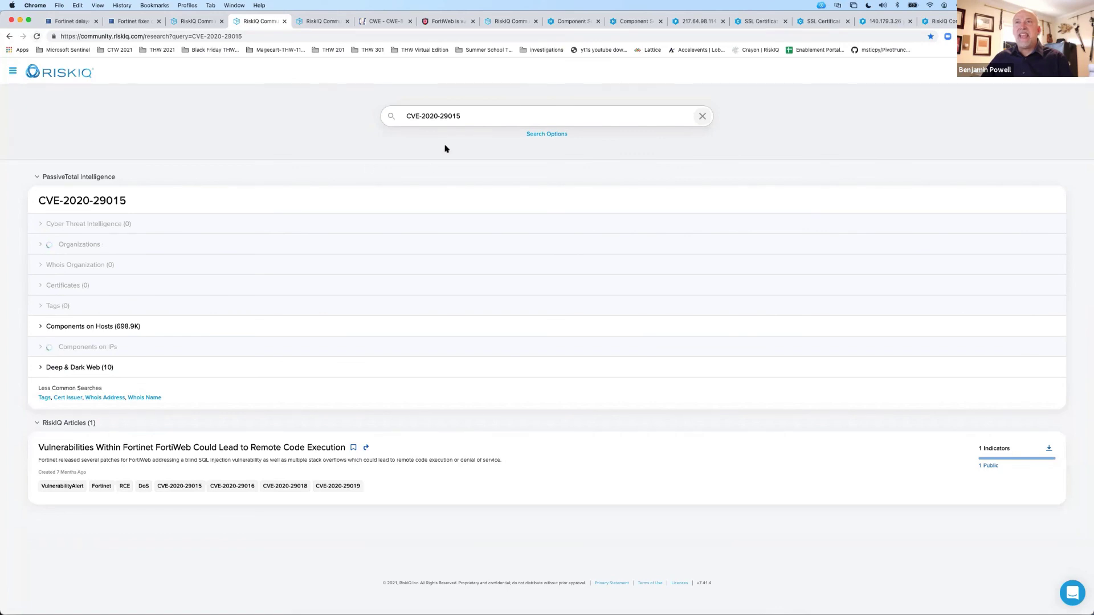
left_click(467, 116)
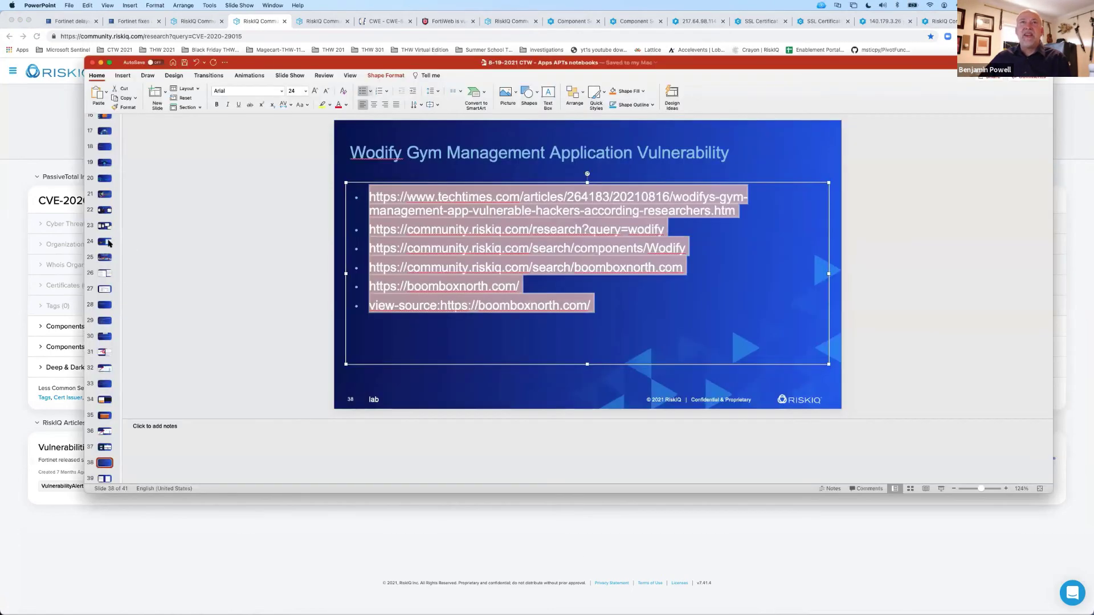
Step: In the PowerPoint deck, go to slide 31, "Researching the Vulnerability", and start the slide show from it
left_click(108, 243)
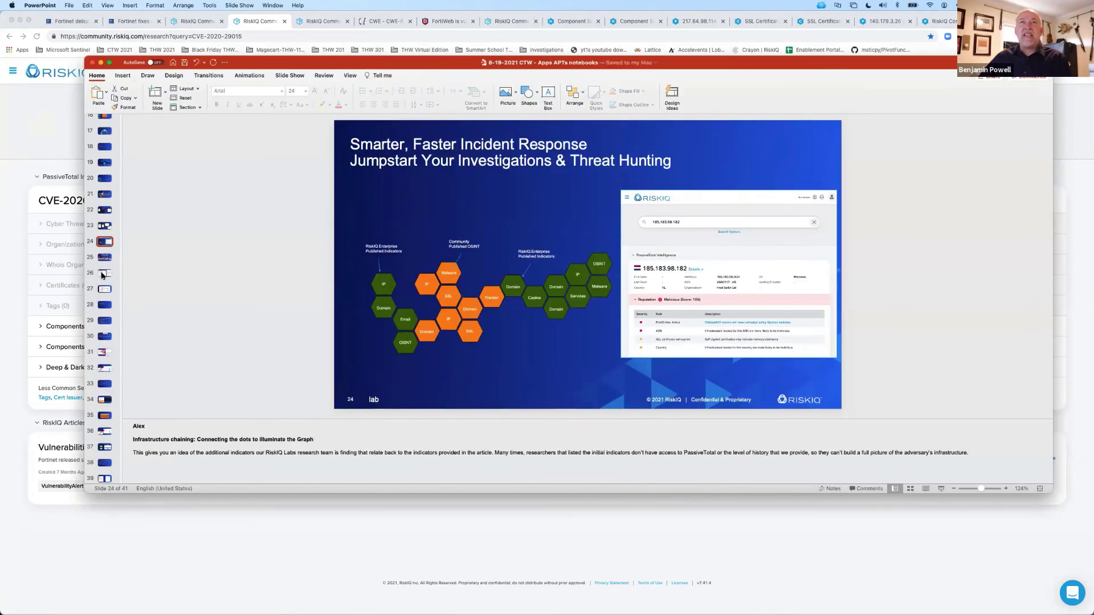
left_click(103, 274)
key("Down")
key("Down")
key("Down")
key("Down")
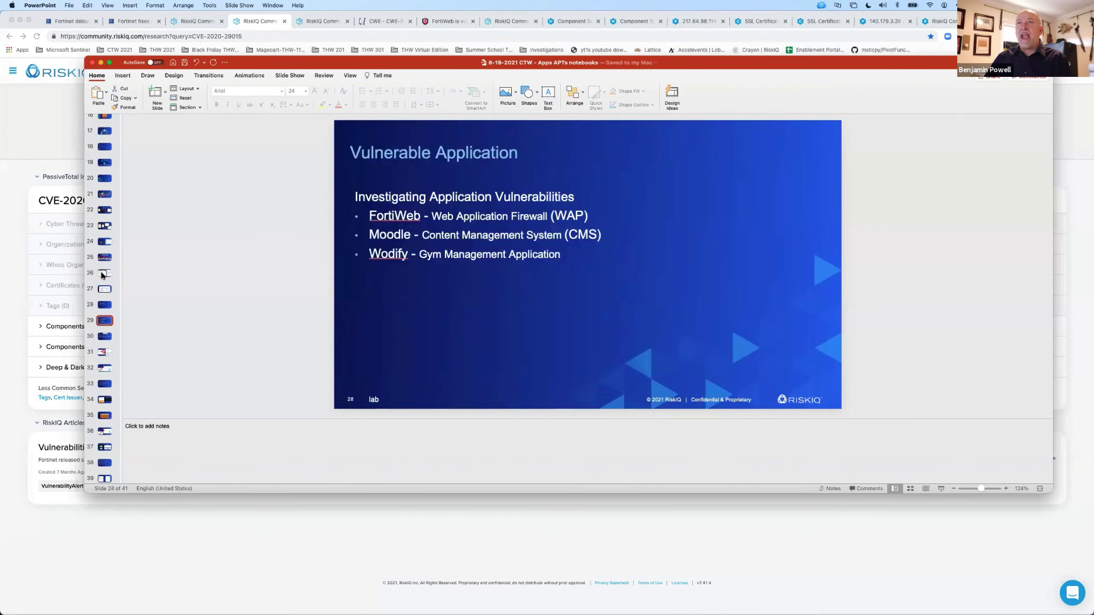
key("Down")
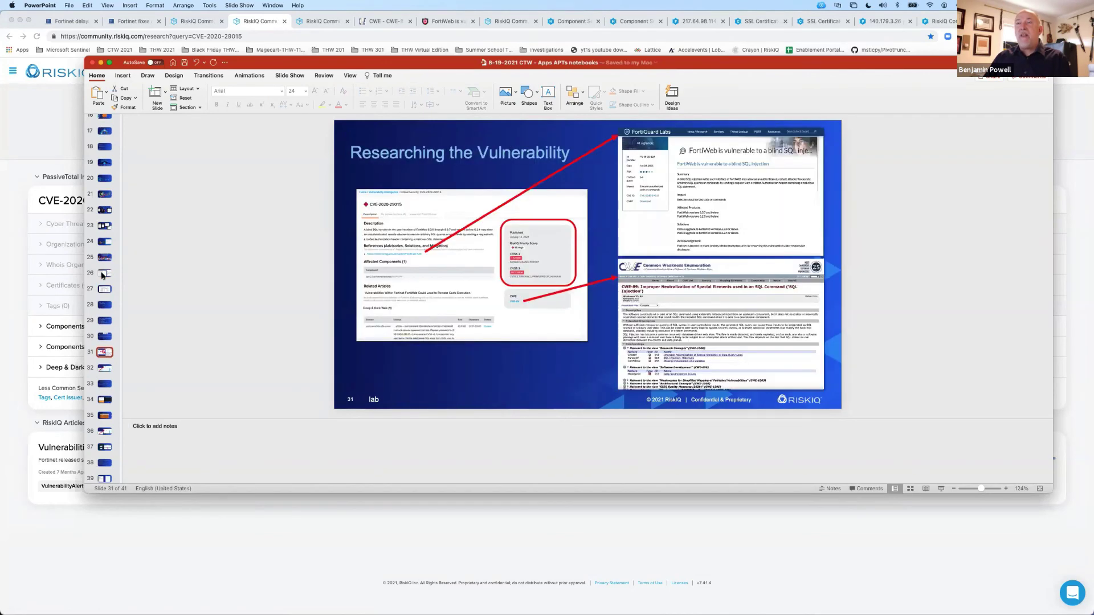
key("super+shift+Return")
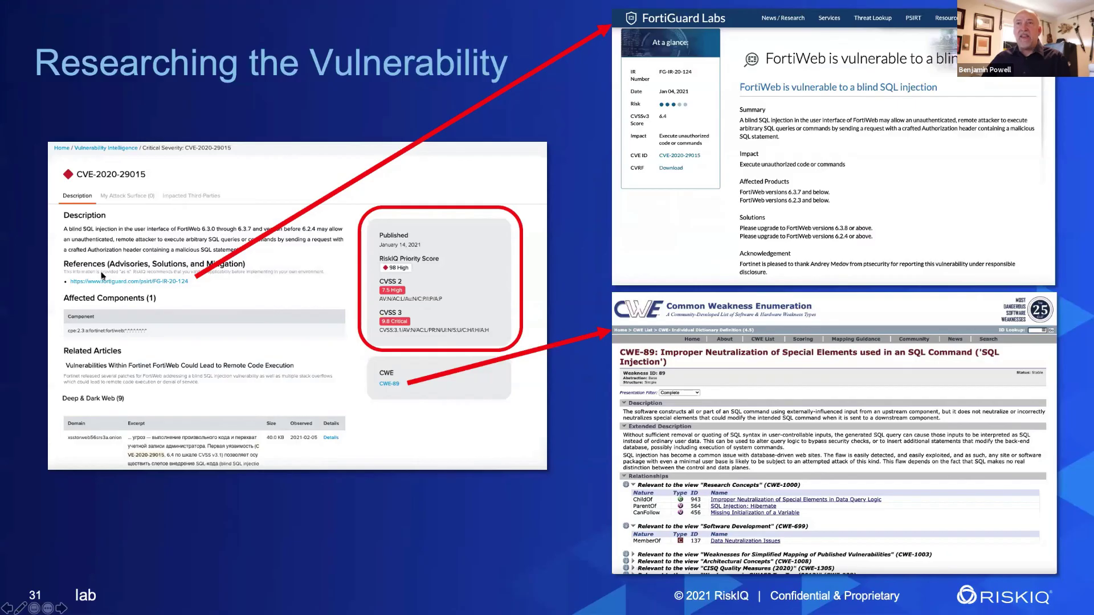